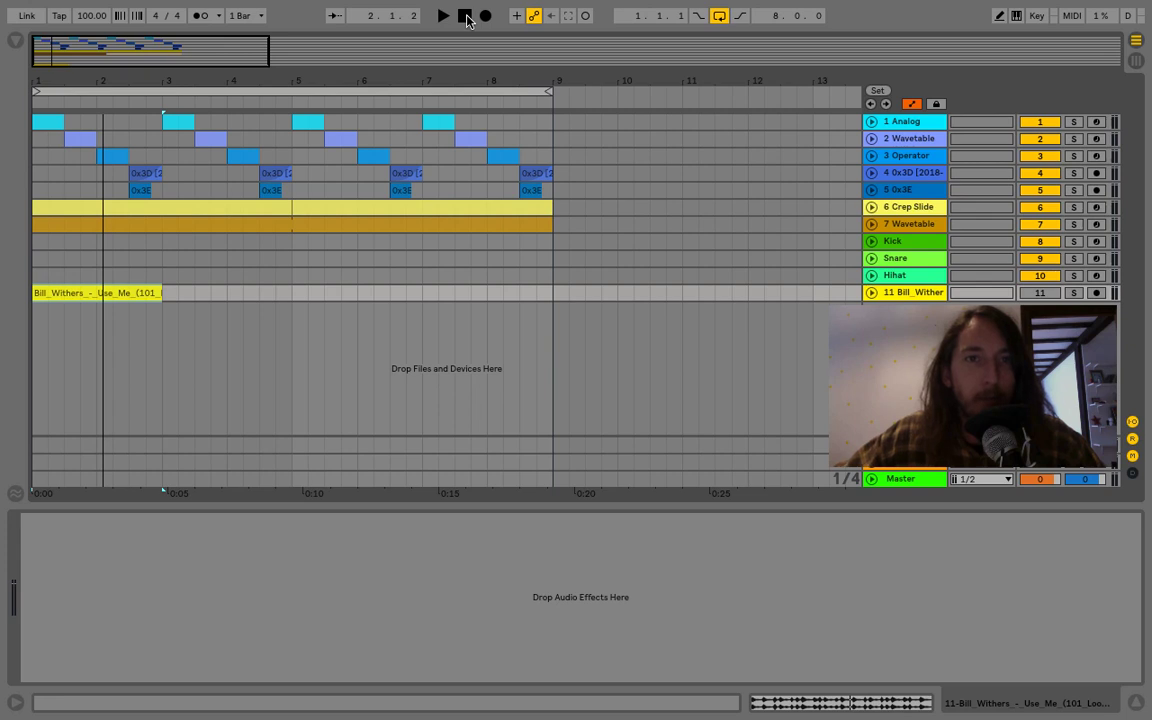
Play the eight-bar arrangement from the start, then stop playback
left_click(466, 17)
left_click(443, 15)
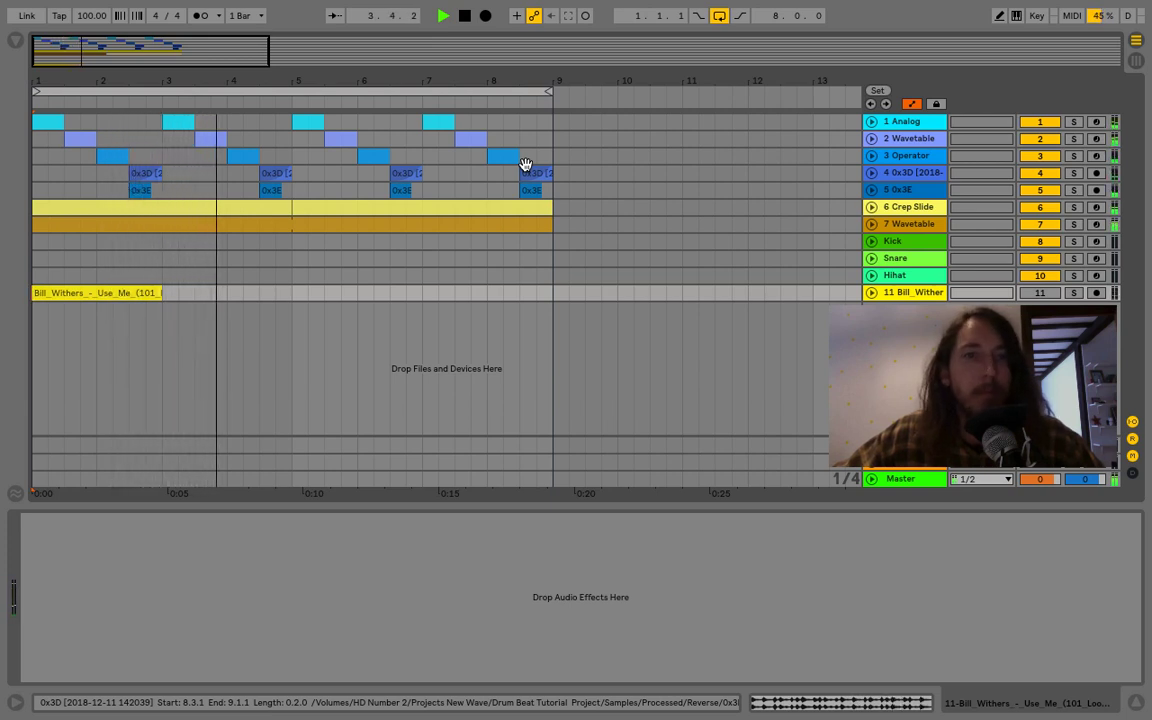
left_click(465, 19)
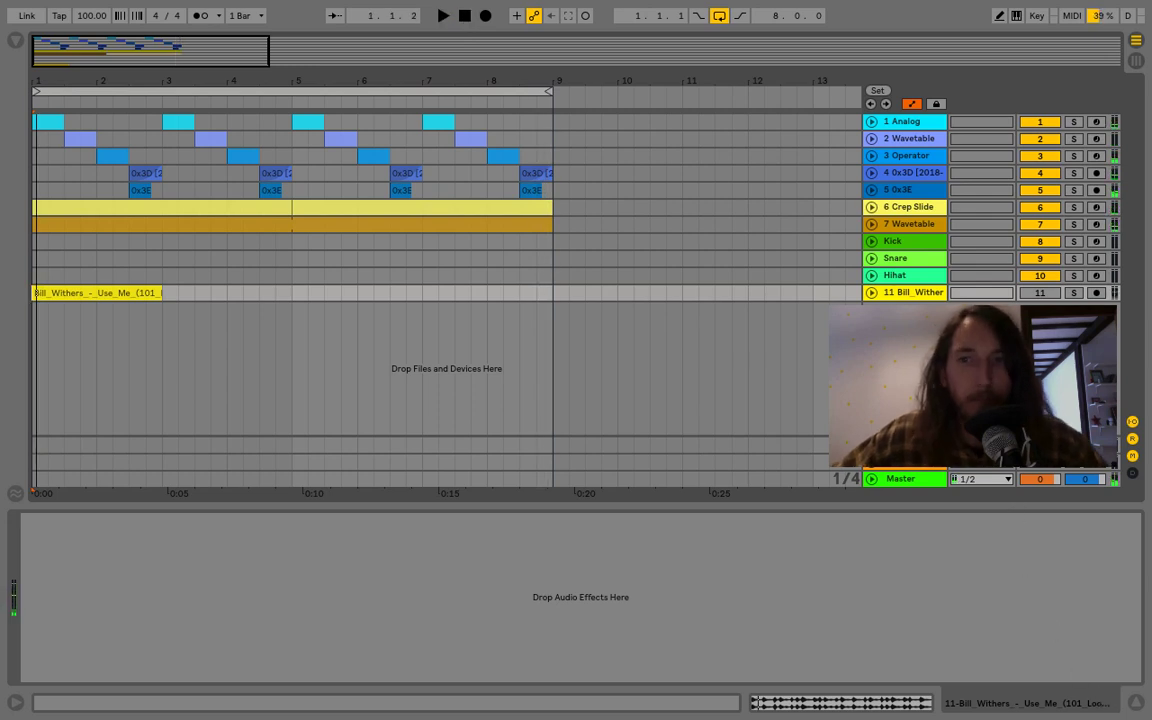
Examine the devices on the Kick, Snare and Hihat tracks and the Bill Withers loop track, ending on Kick
left_click(910, 243)
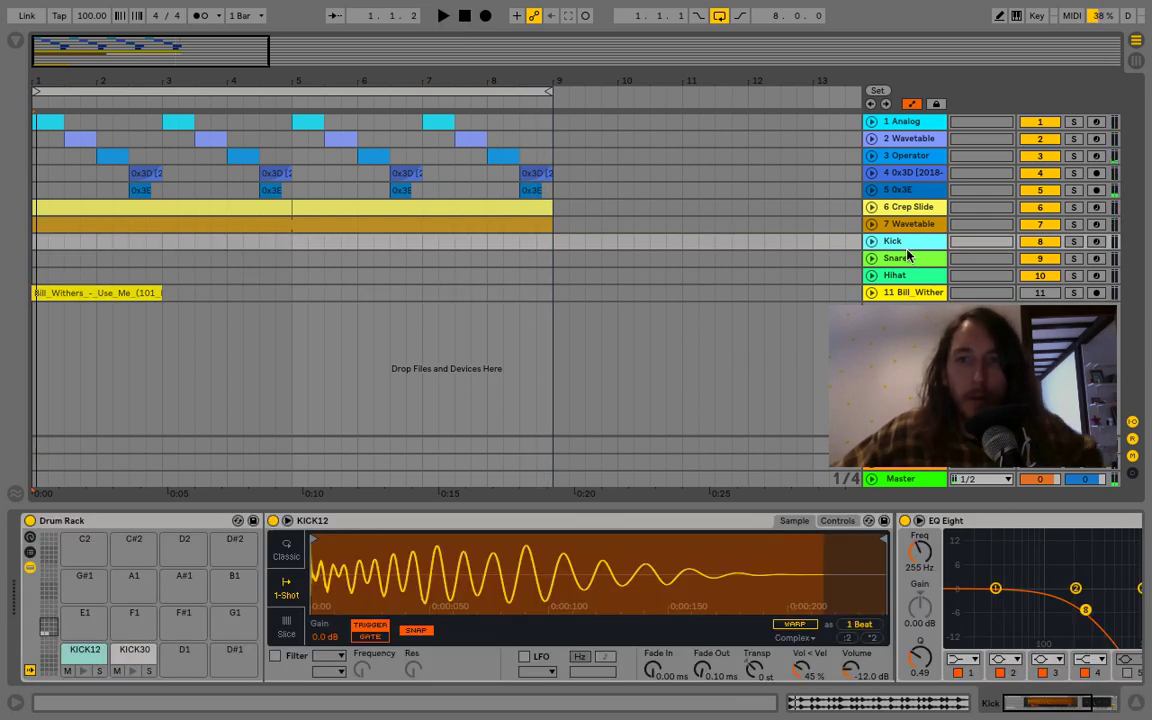
left_click(905, 260)
left_click(901, 276)
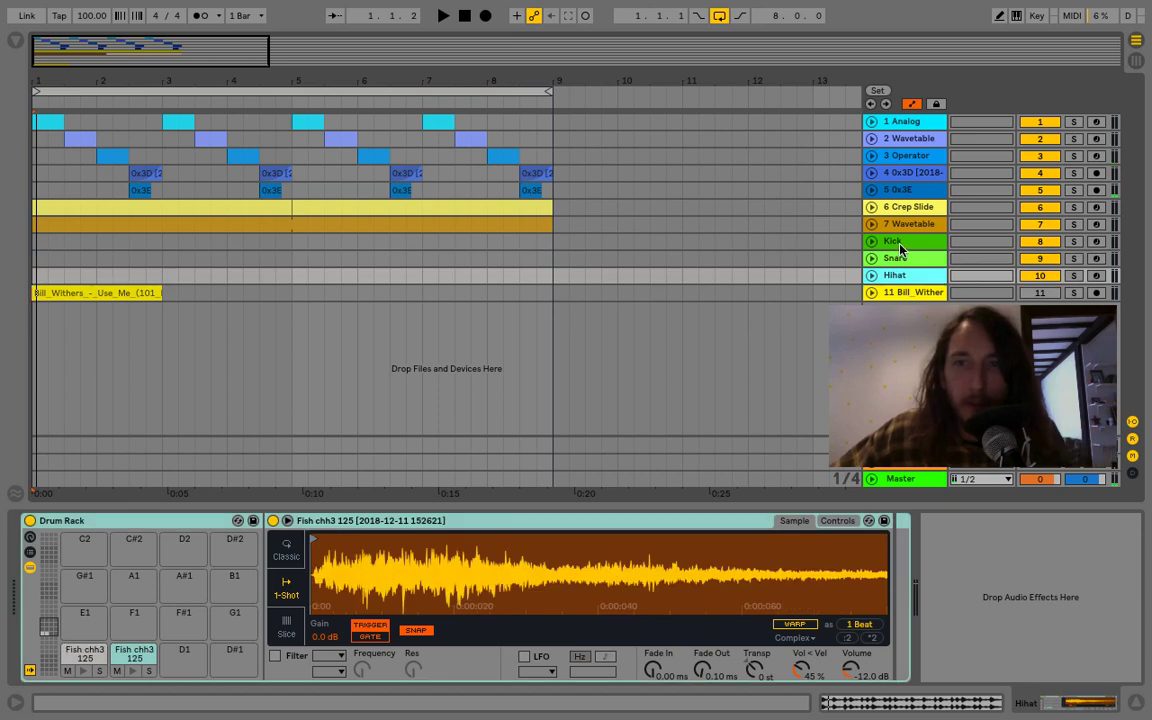
left_click(898, 243)
left_click(897, 260)
left_click(900, 242)
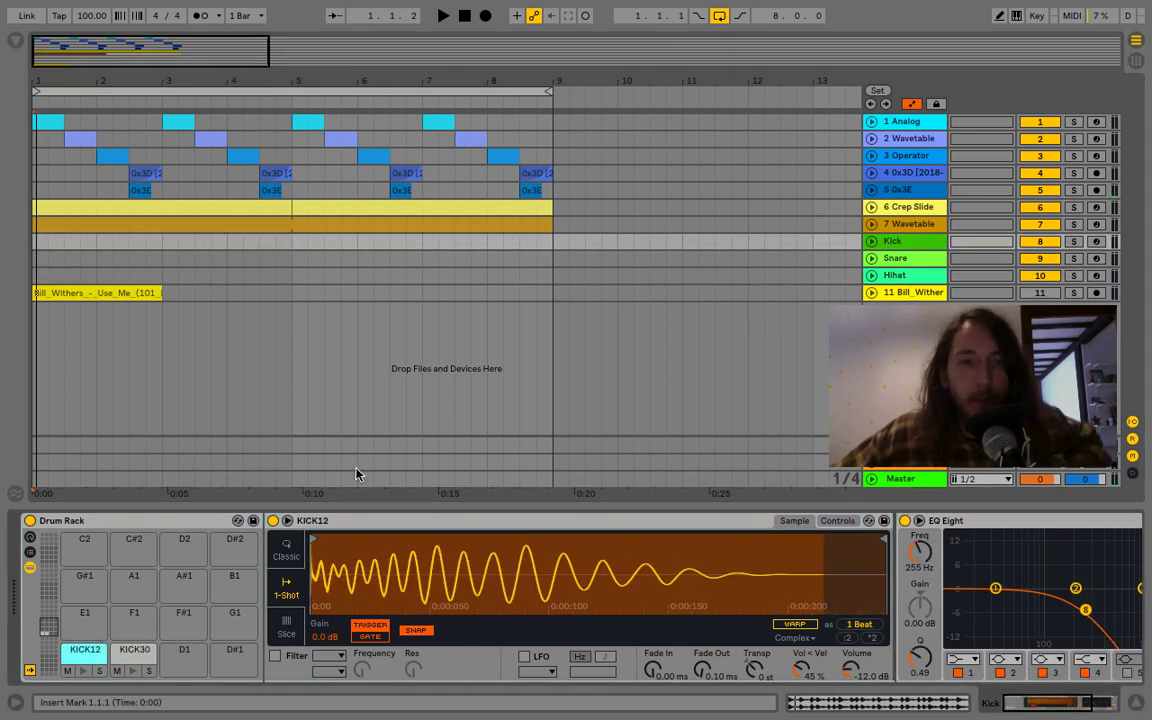
left_click(905, 293)
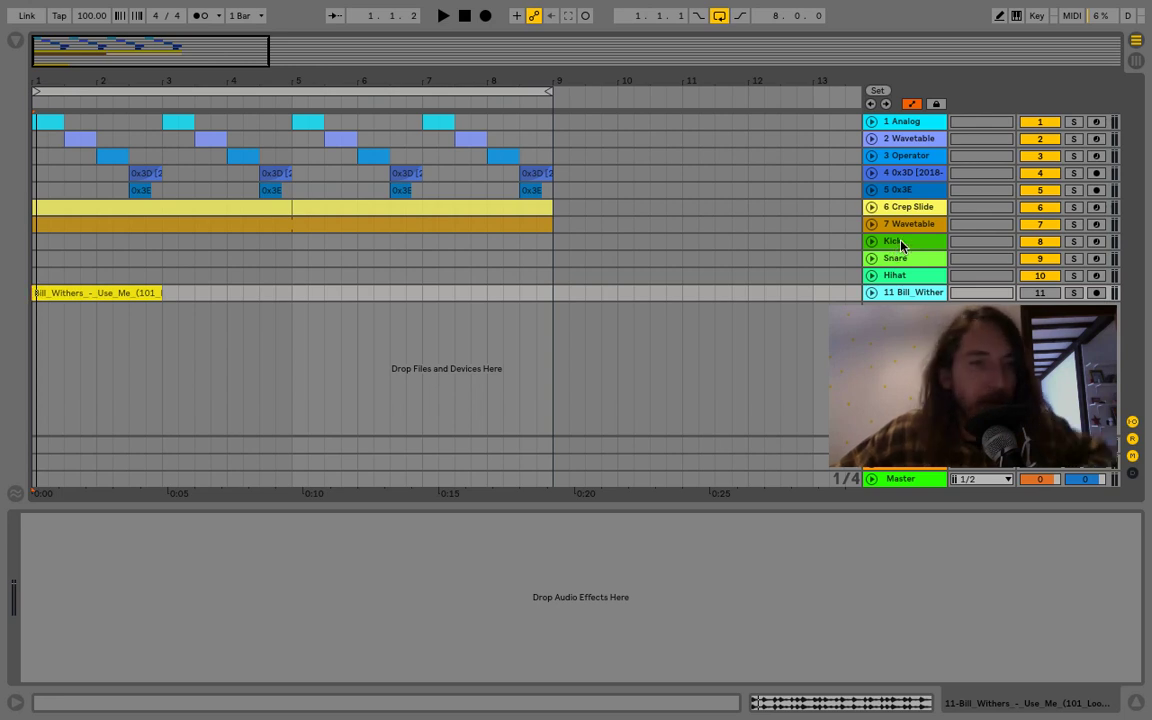
left_click(900, 243)
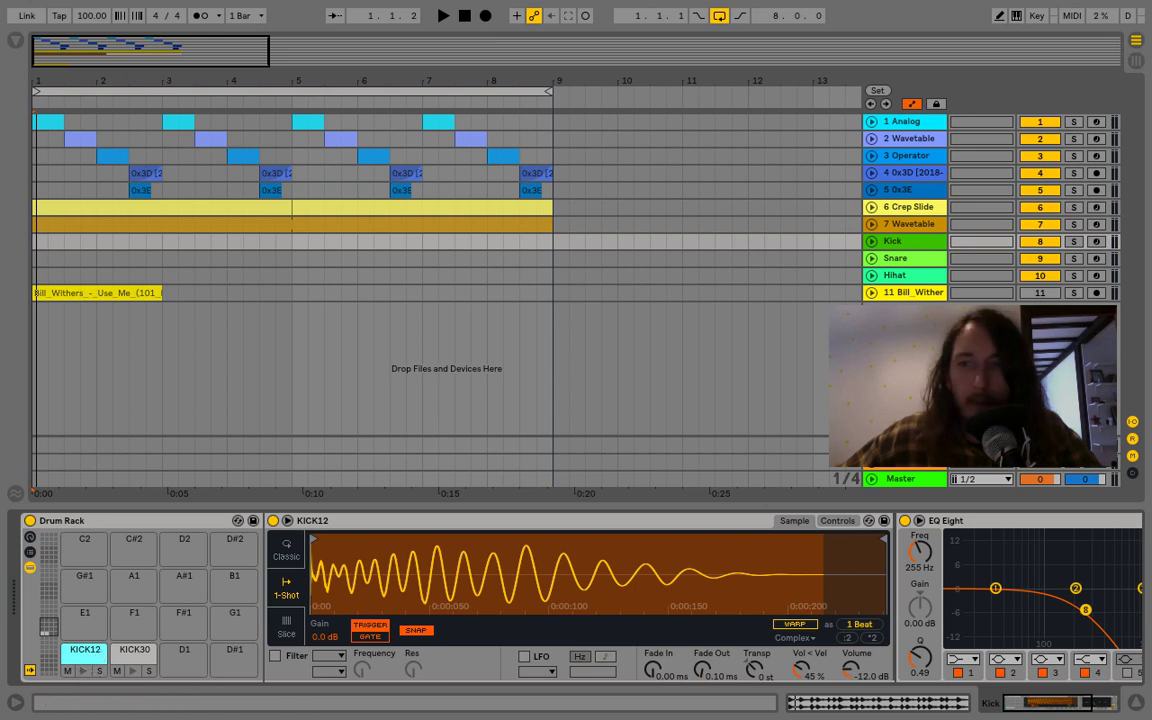
Lower the Master cue volume to -1.6 and set the Kick track's volume to -9.0 dB, auditioning KICK12
left_click_drag(1085, 479, 1085, 483)
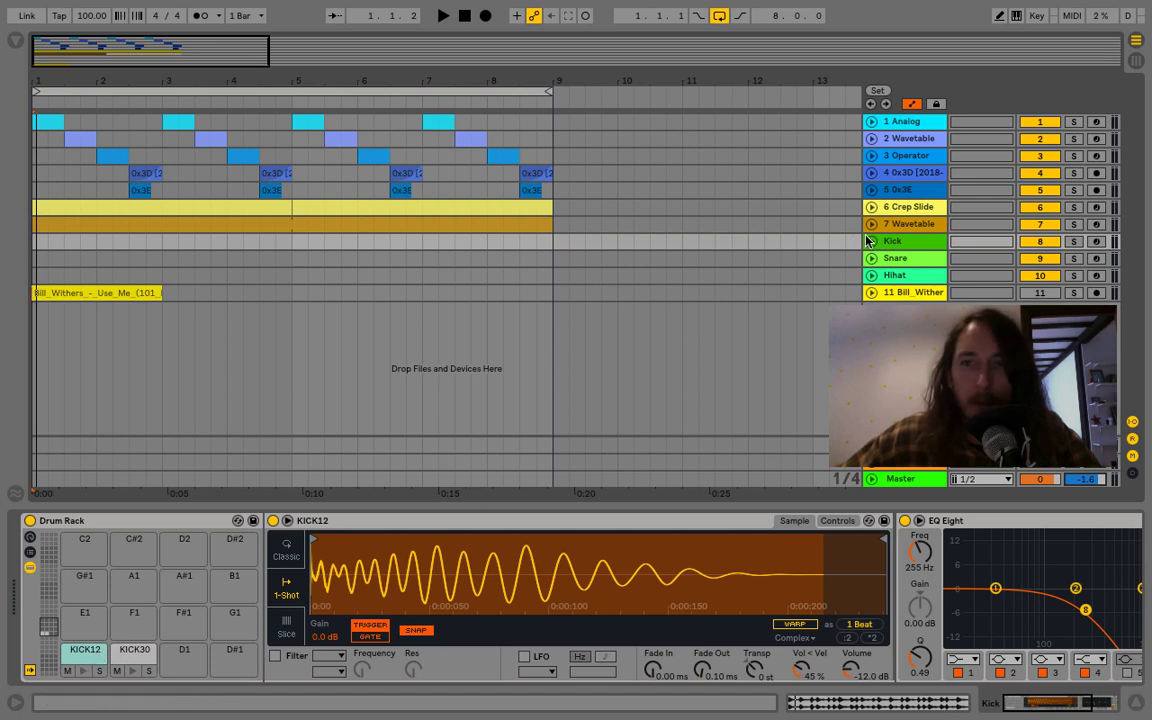
left_click(870, 241)
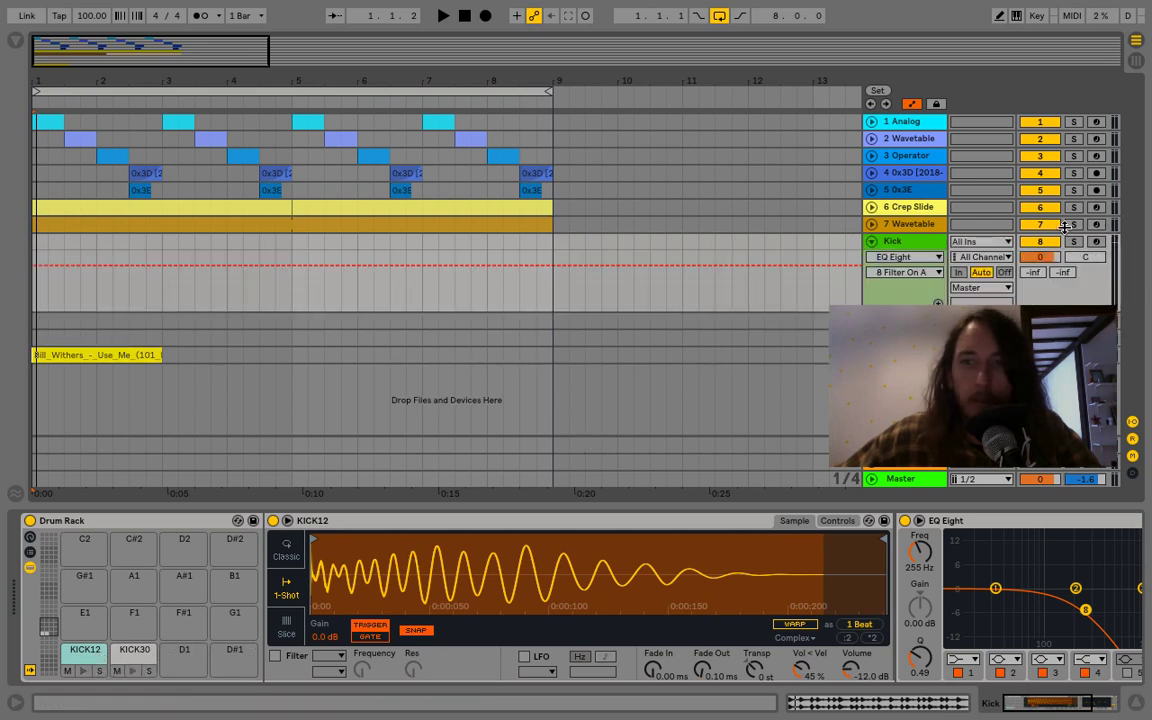
left_click_drag(1040, 257, 1040, 315)
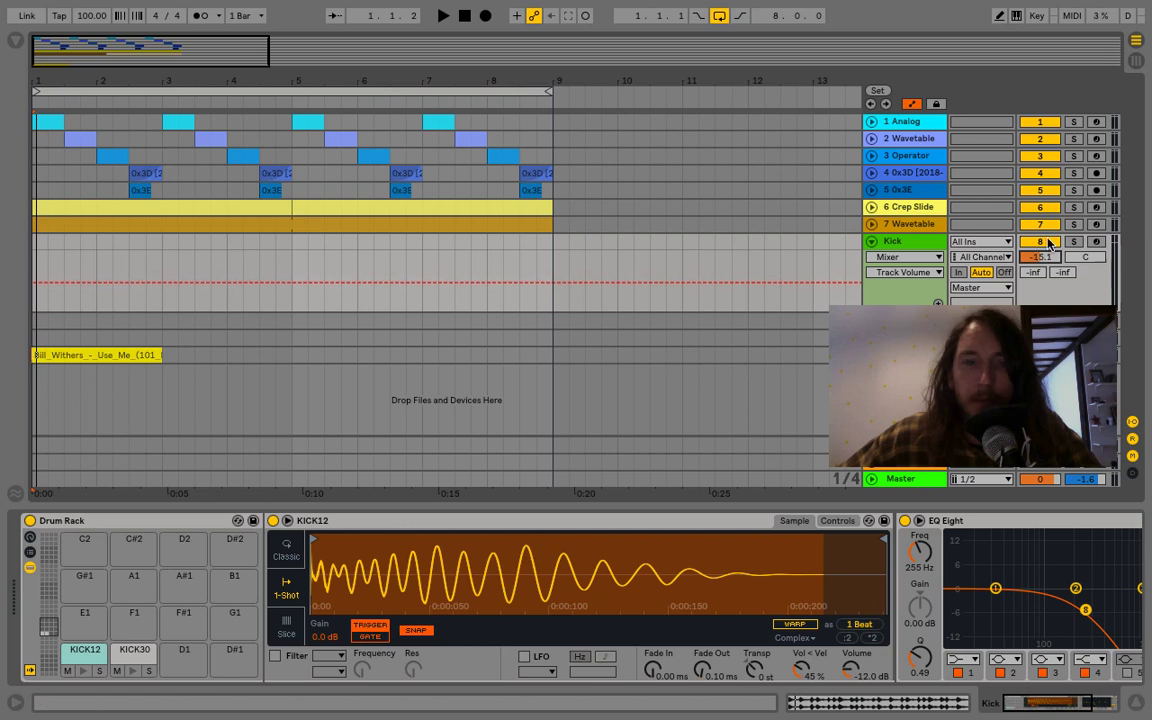
left_click(84, 672)
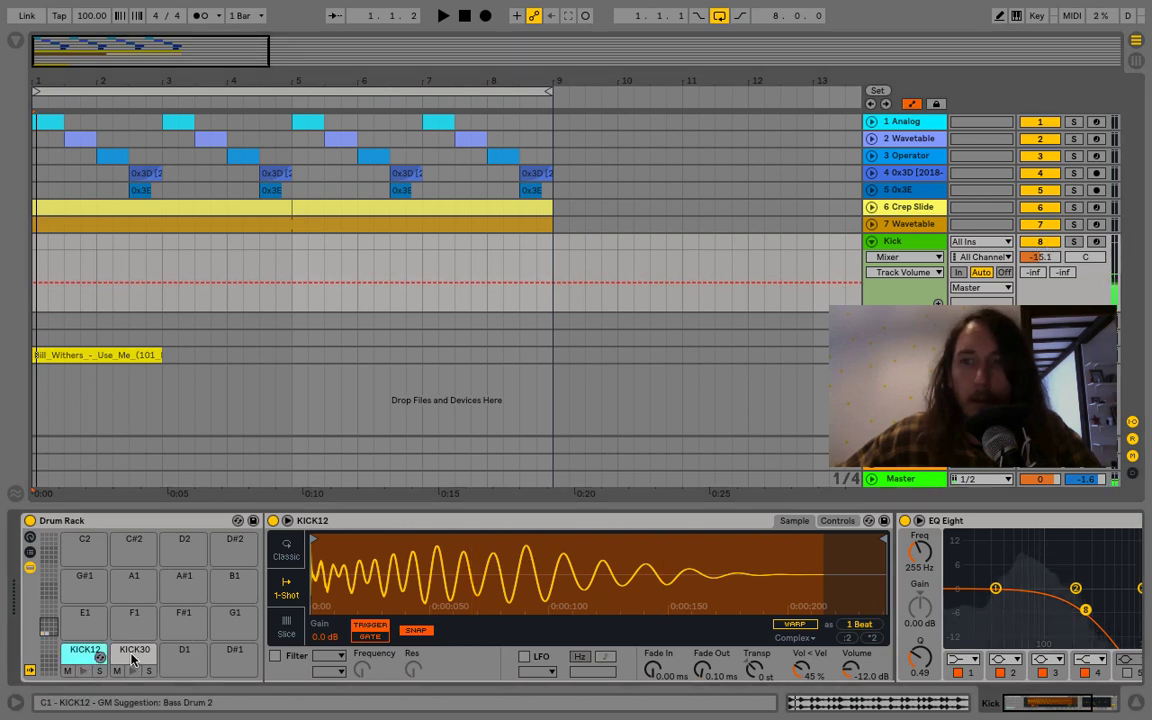
left_click_drag(1036, 260, 1036, 245)
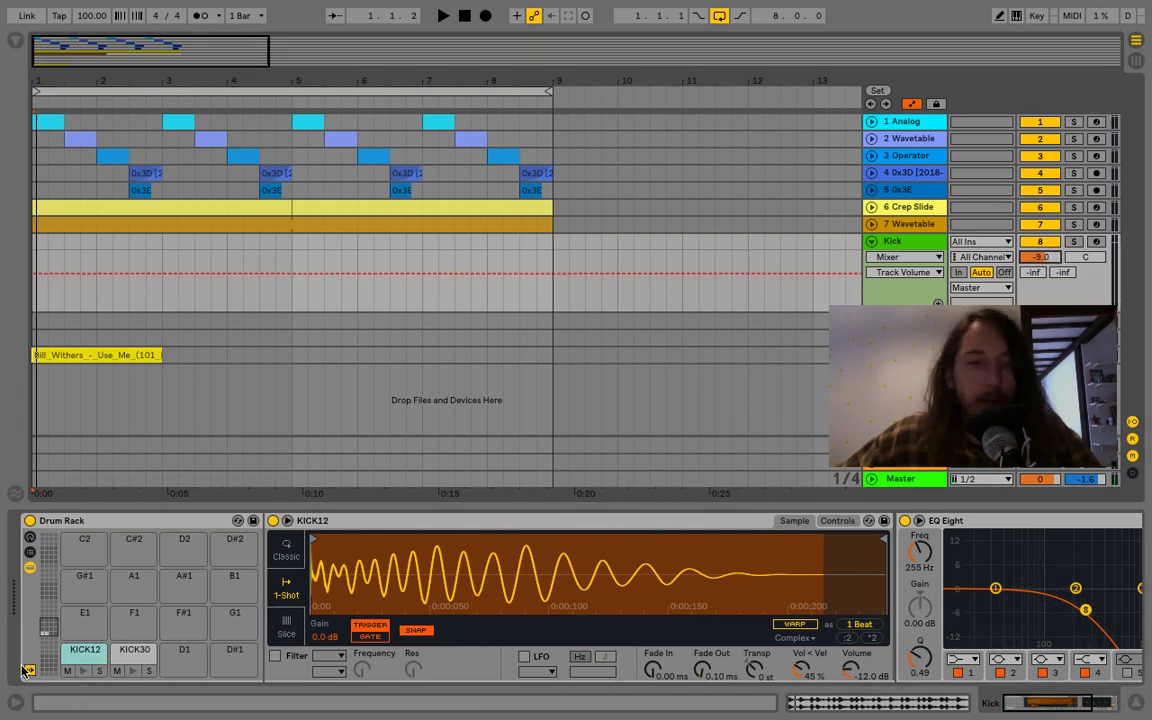
Audition the KICK12 pad and examine its device chain through to the EQ Eight
left_click(79, 675)
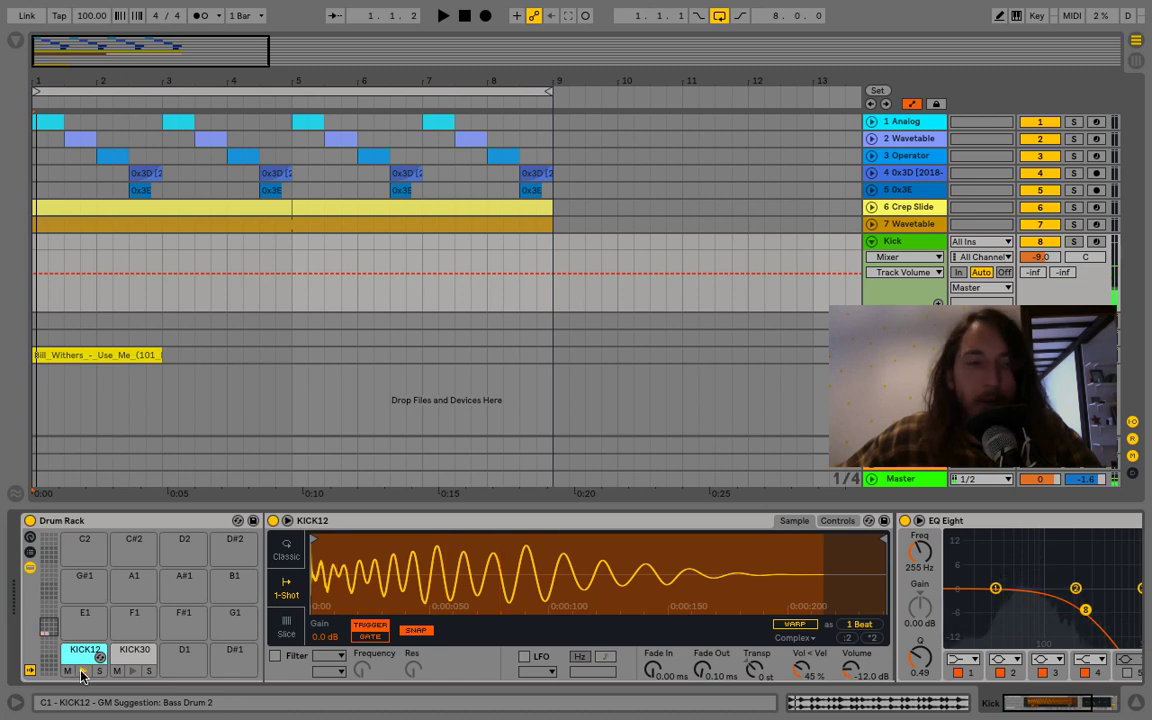
left_click(81, 673)
double_click(79, 655)
double_click(79, 655)
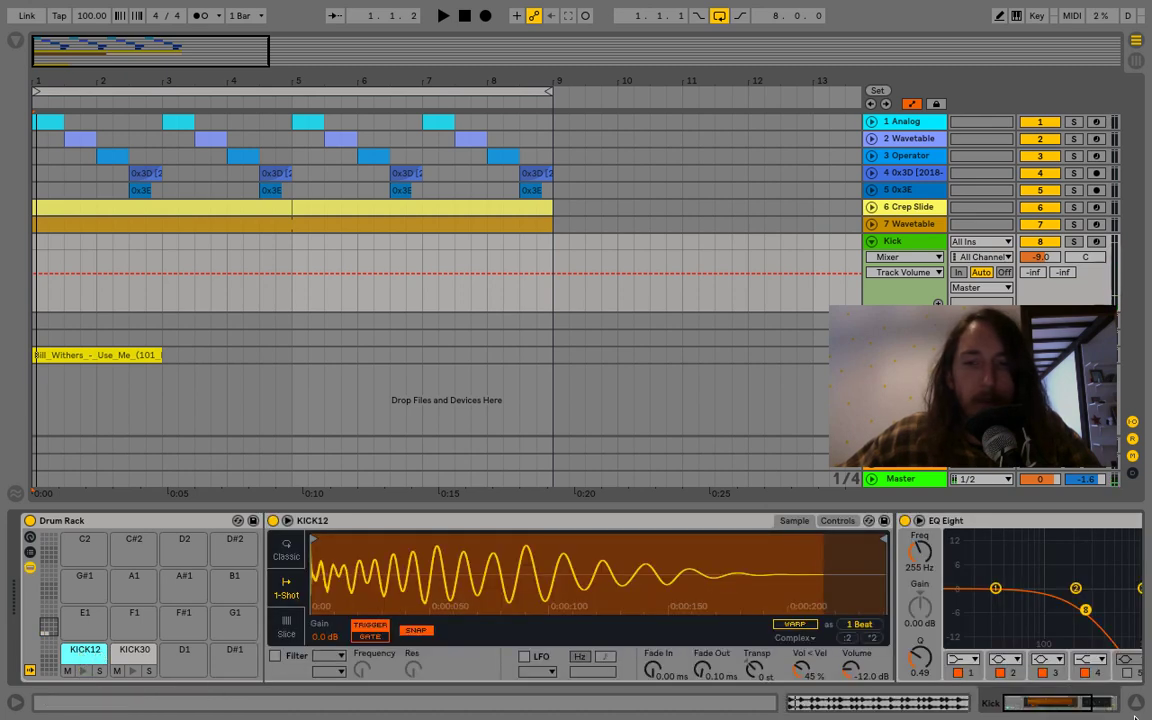
left_click_drag(1065, 703, 1103, 709)
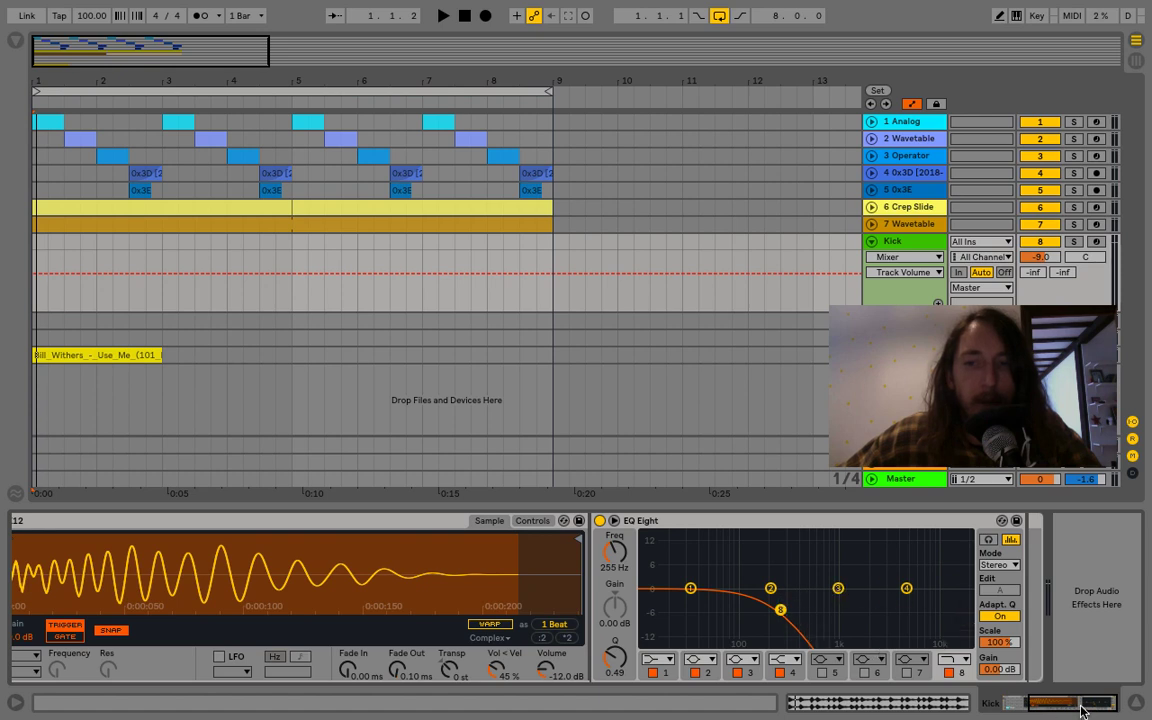
left_click_drag(1081, 710, 968, 697)
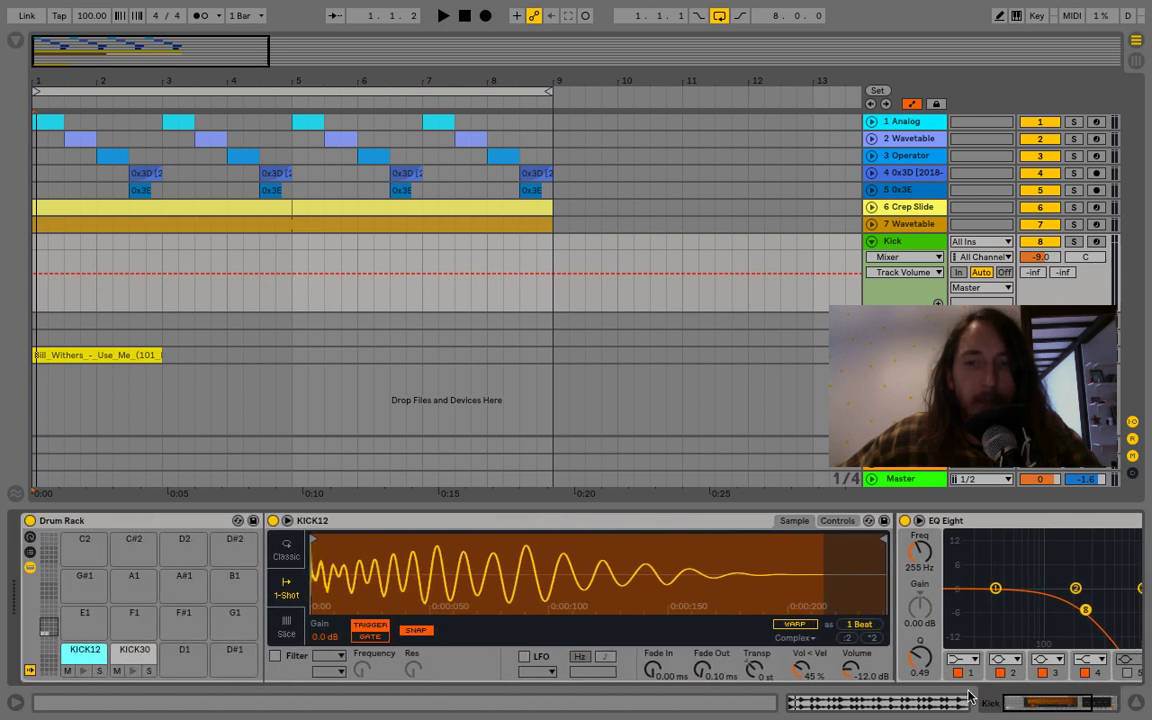
Show the KICK30 pad's devices and compare its sound with KICK12
left_click(131, 655)
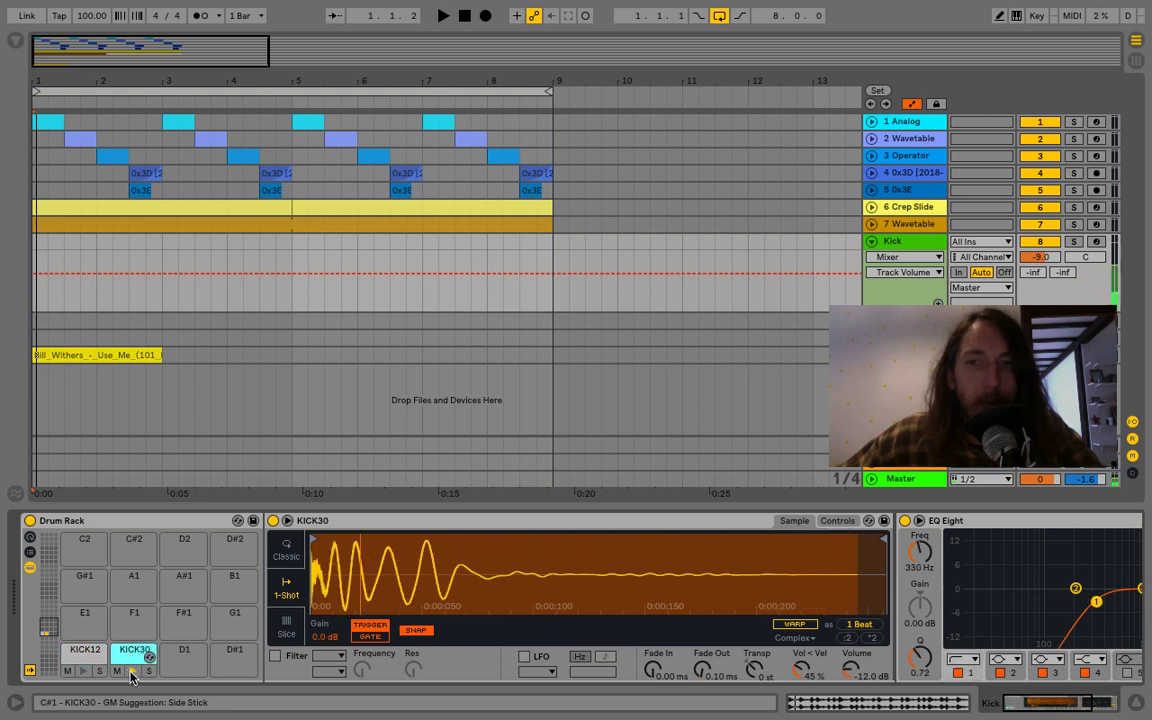
left_click(131, 673)
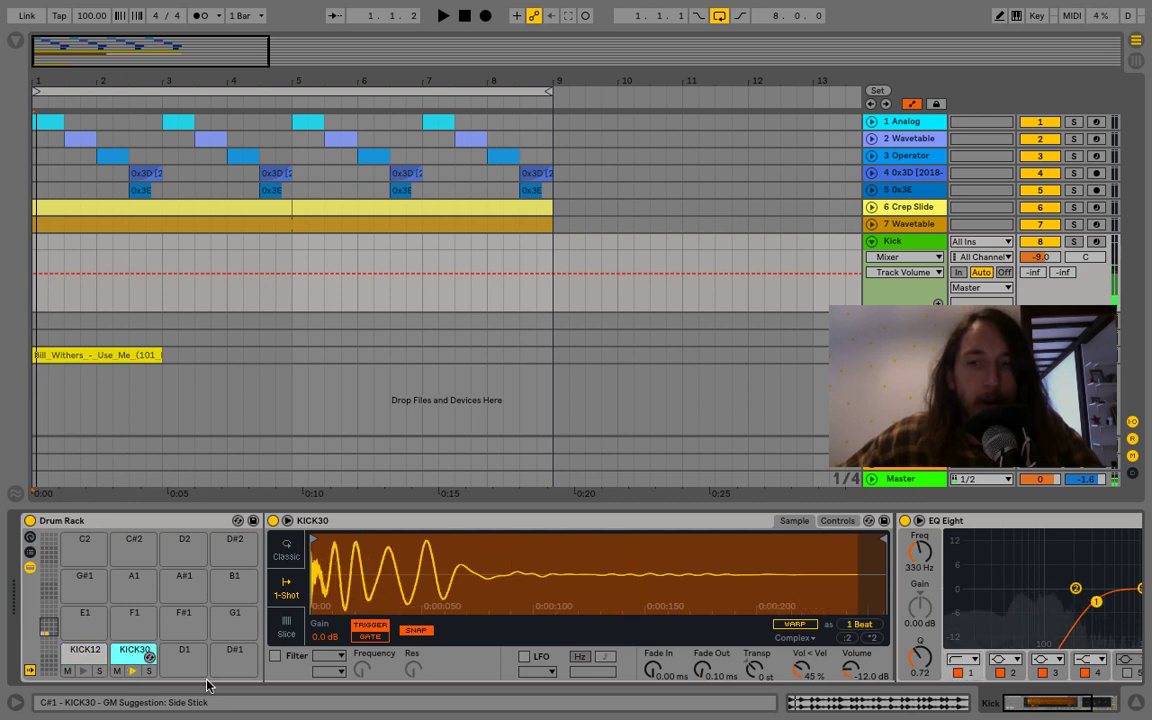
left_click(133, 672)
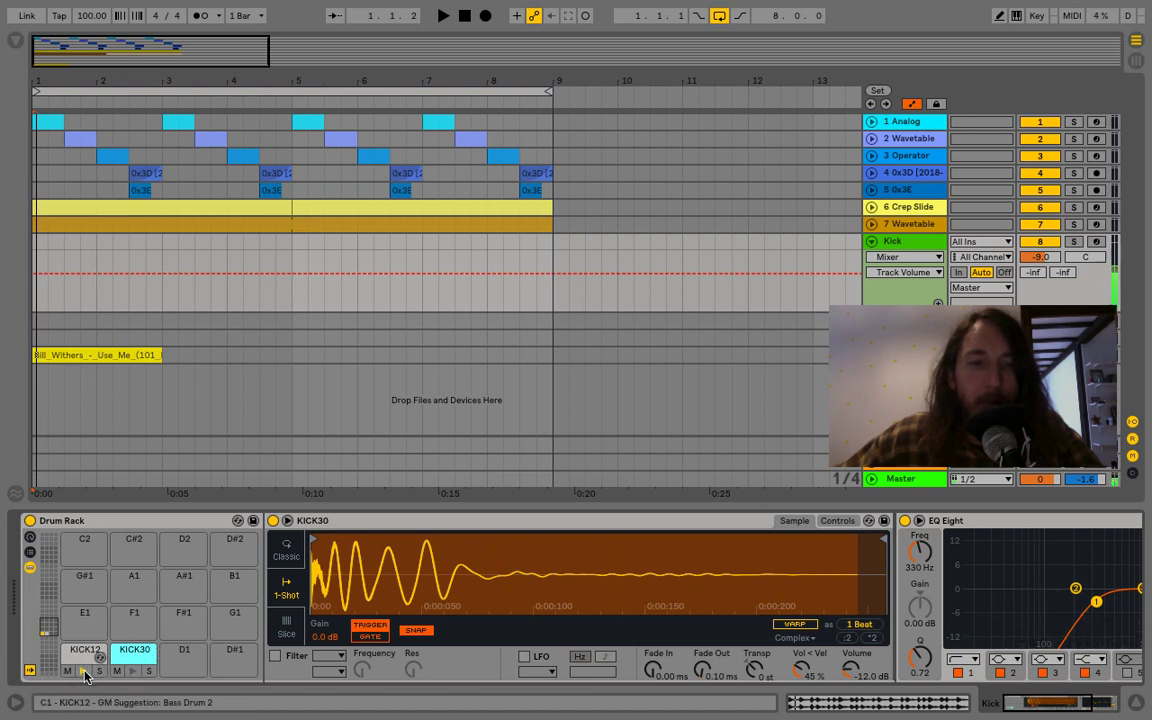
left_click(131, 673)
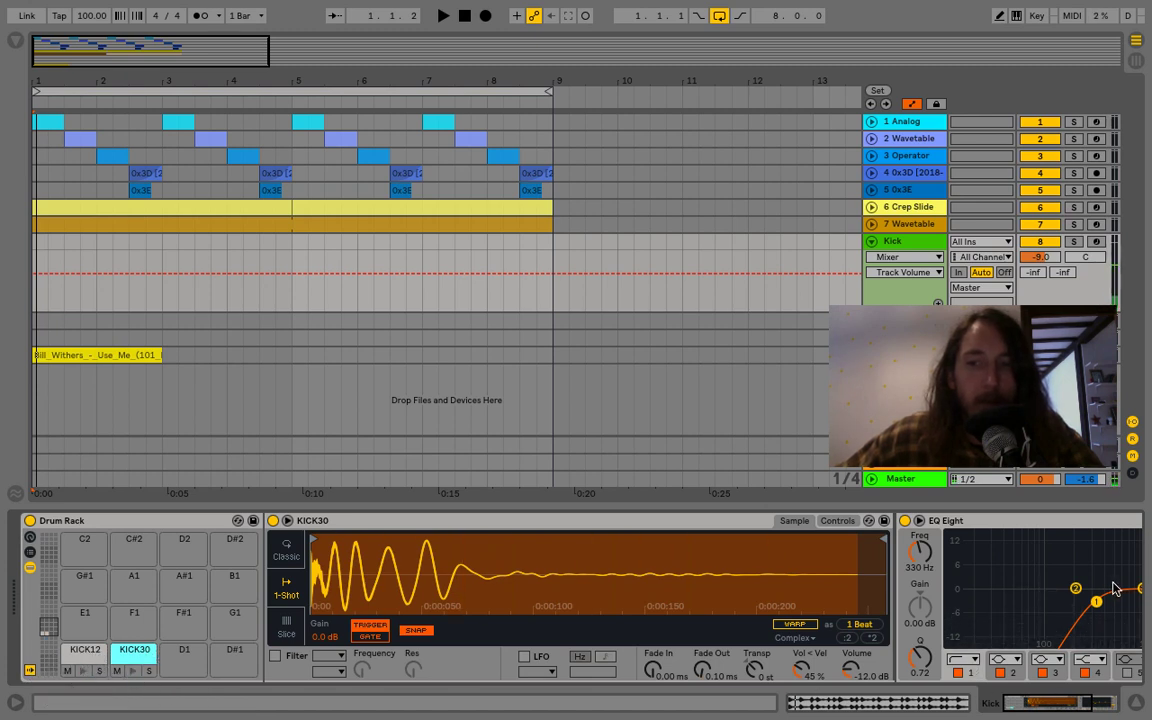
Lower the band 1 low cut in KICK30's EQ Eight to about 141 Hz and audition both kicks
left_click_drag(1096, 601, 1062, 604)
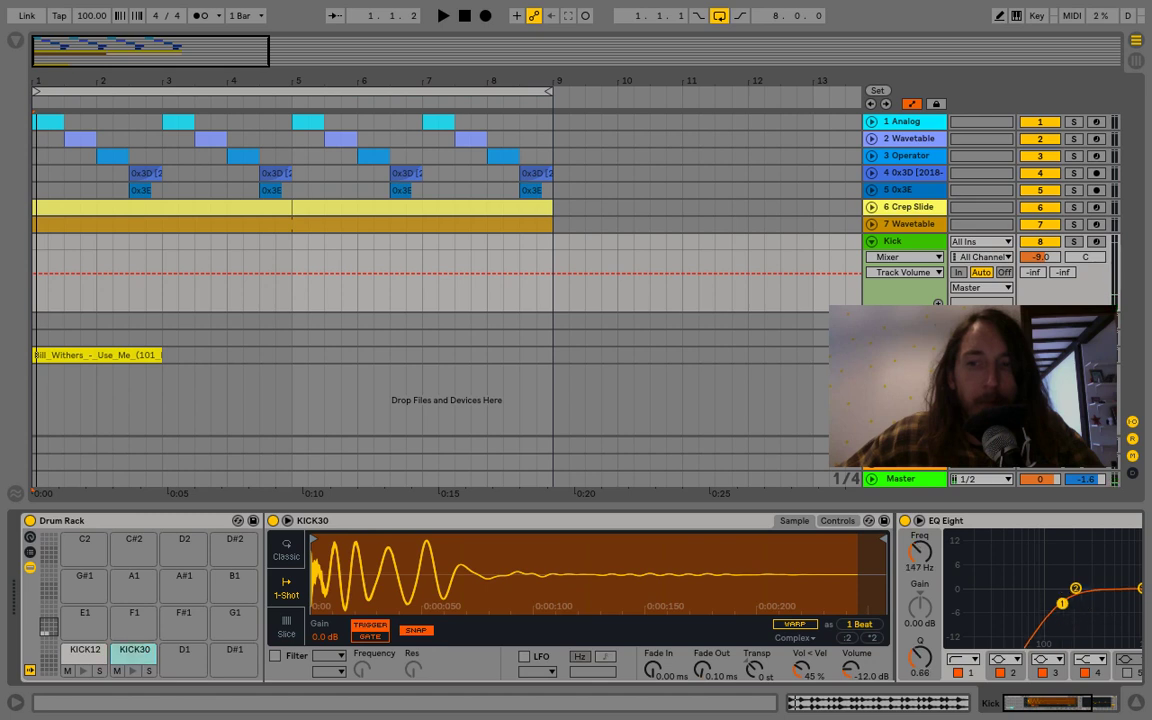
left_click(133, 673)
left_click(85, 673)
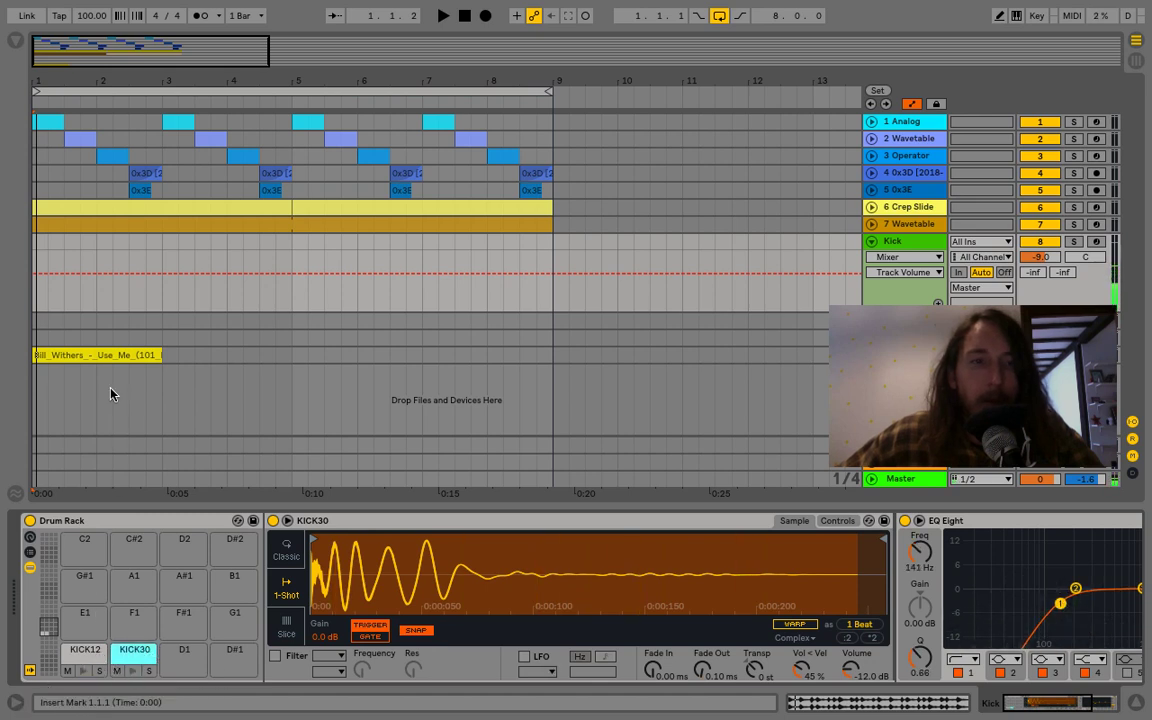
Create a two-bar MIDI clip at bar 1 on the Kick track, add KICK30 and KICK12 notes on its first beat, and play it
left_click_drag(33, 250, 165, 265)
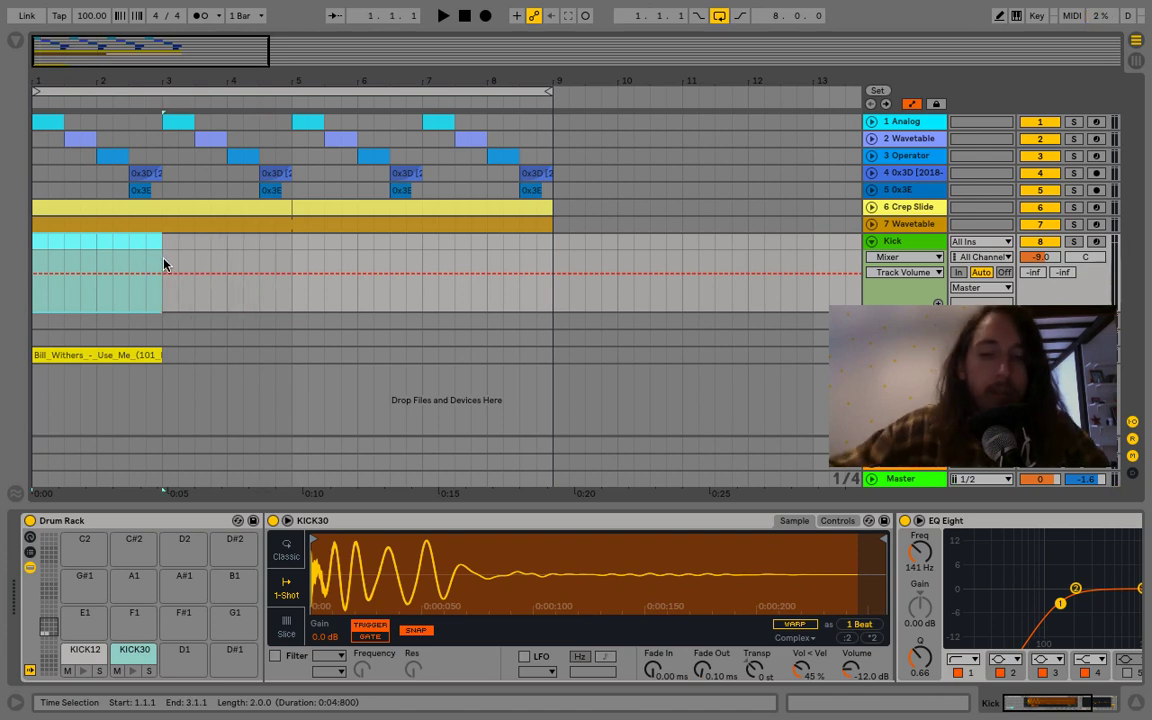
key("super+shift+m")
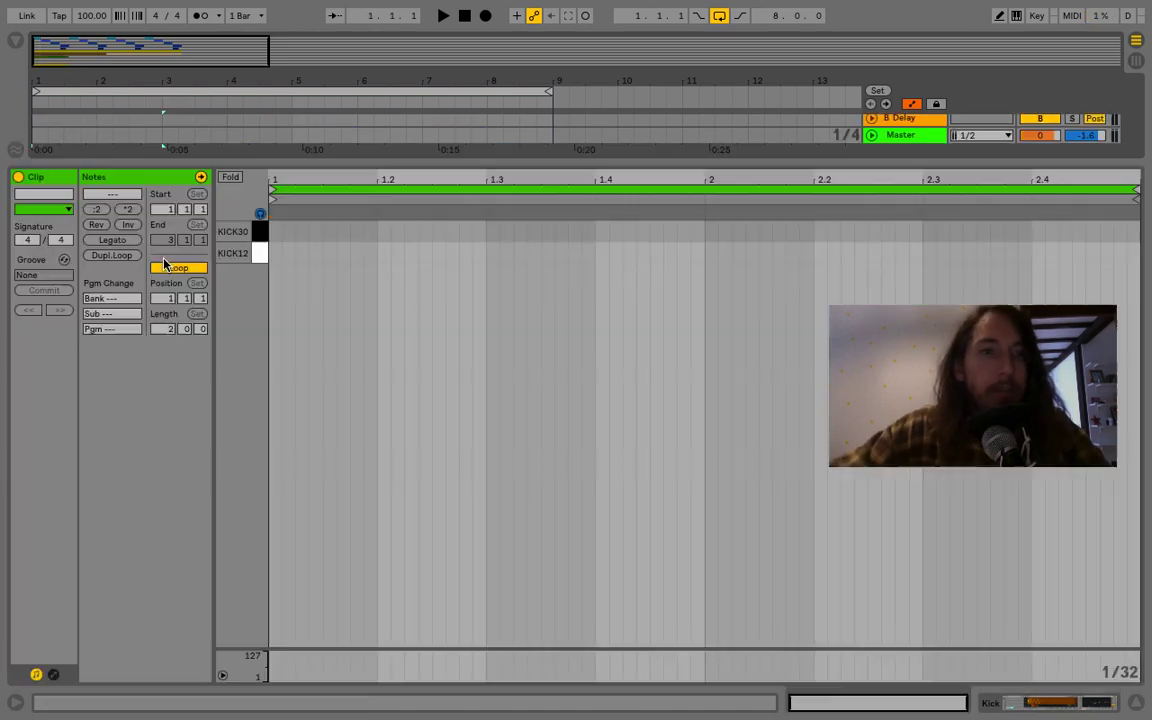
double_click(275, 231)
double_click(275, 253)
key("space")
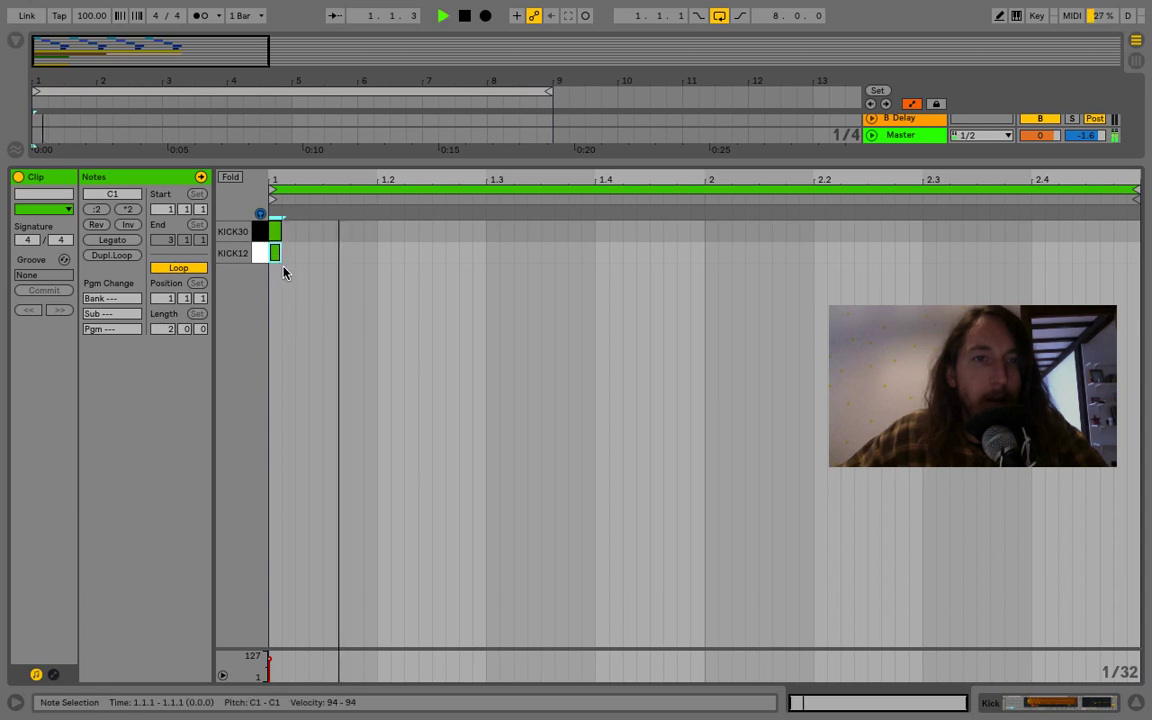
Solo the Kick track and raise its volume to -1.7 dB
key("super+alt+l")
left_click(1073, 241)
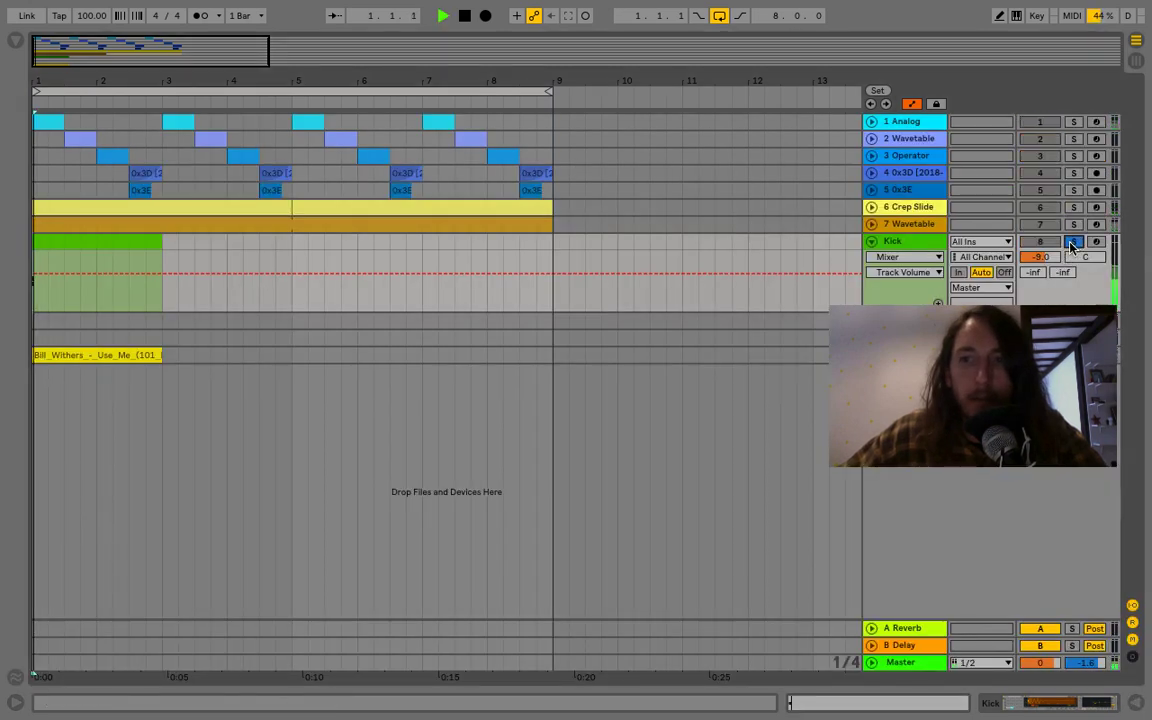
left_click_drag(1040, 257, 1040, 228)
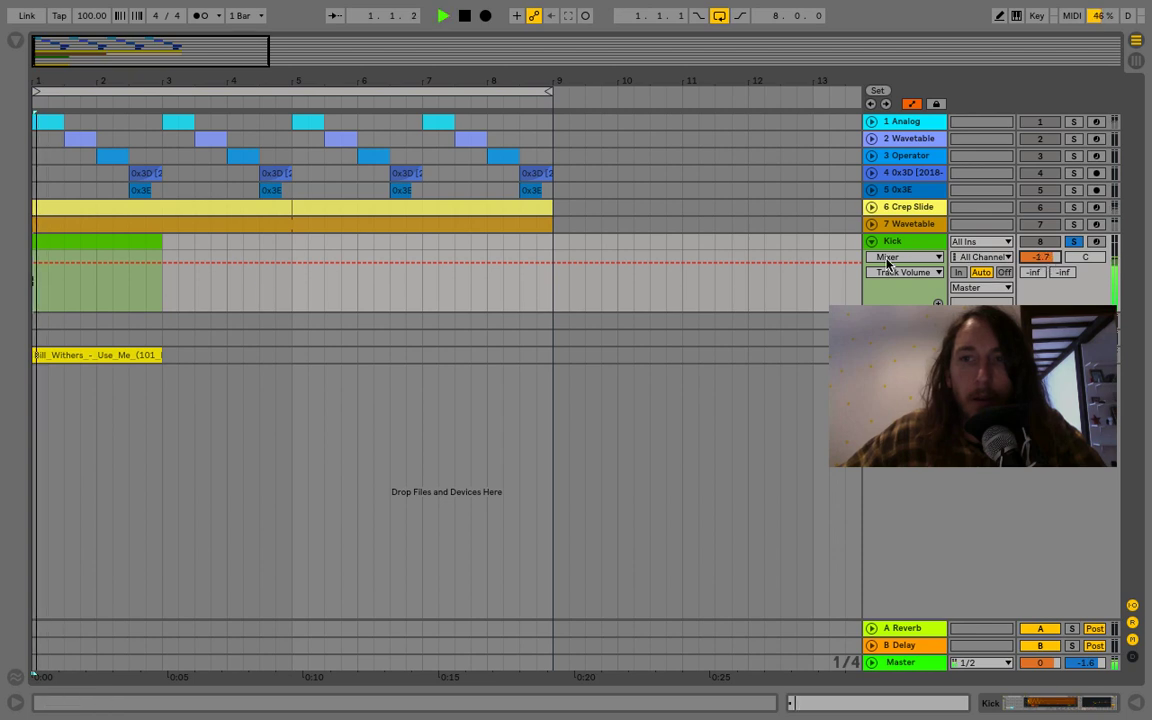
Replay the layered kick with the Kick track's devices shown and check the notes in its MIDI clip
key("super+alt+l")
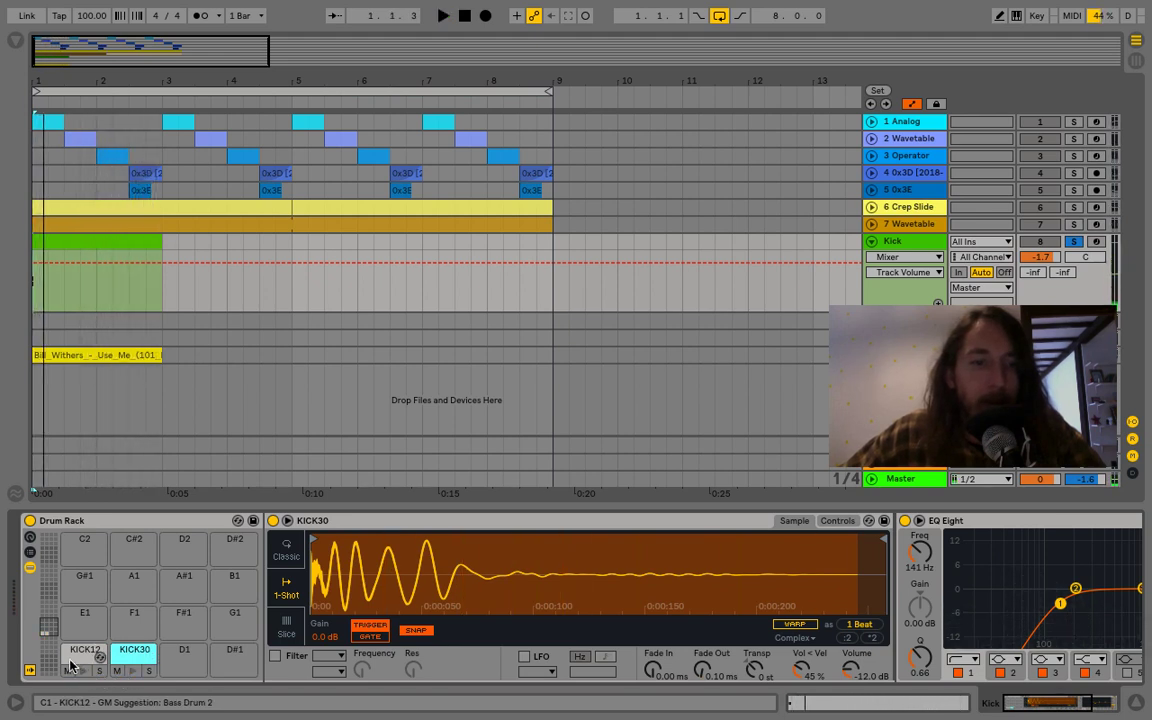
key("space")
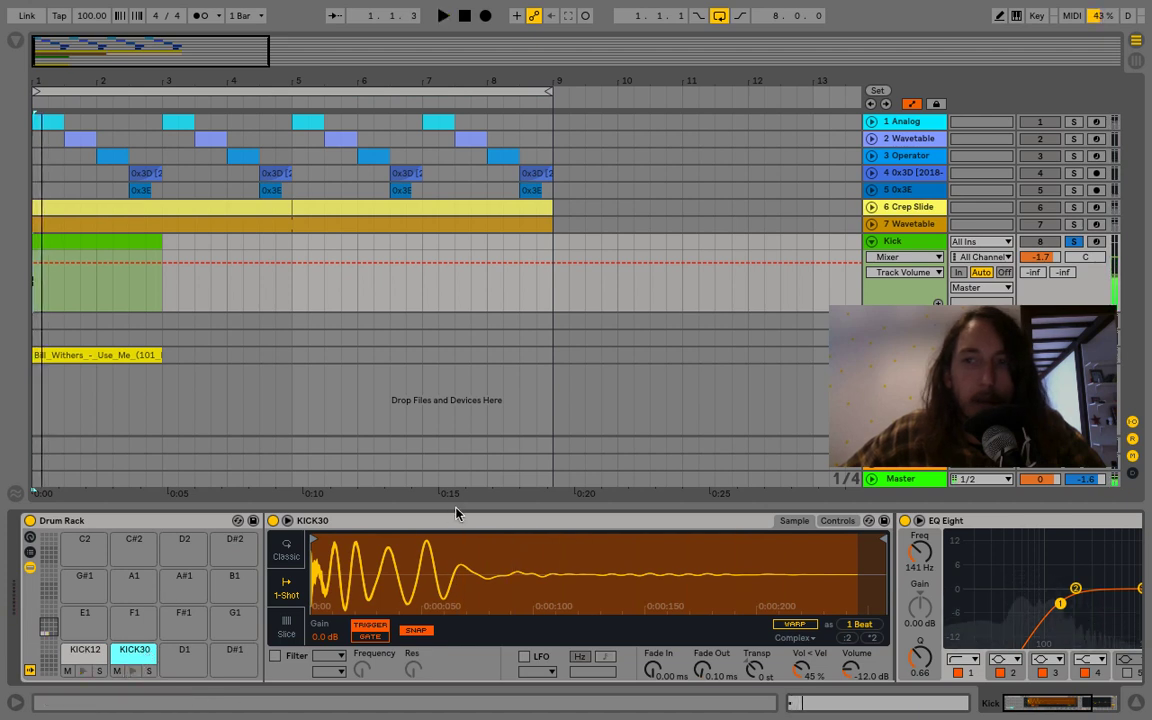
key("space")
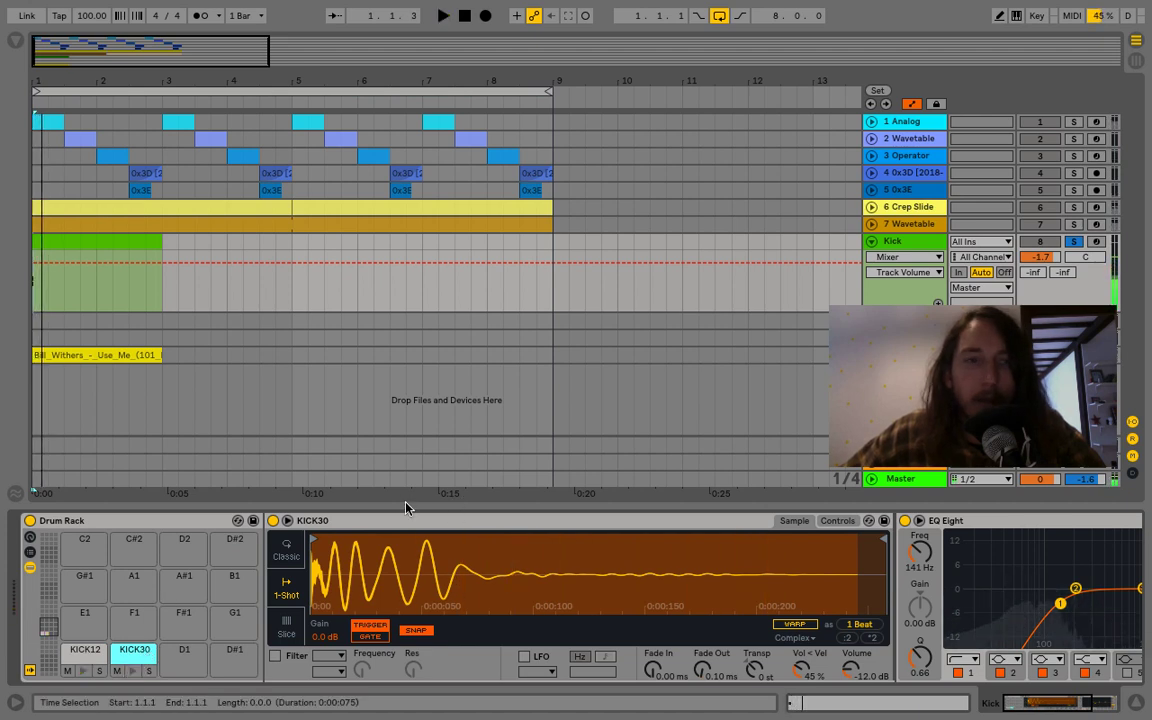
double_click(82, 244)
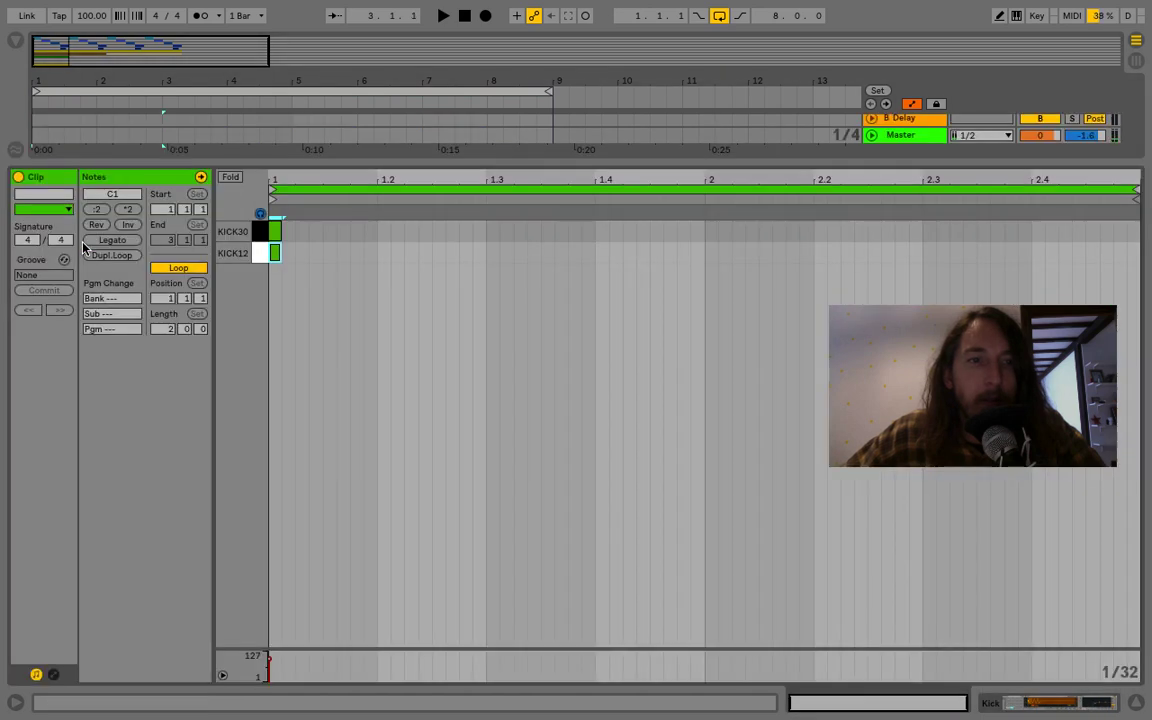
left_click(1137, 704)
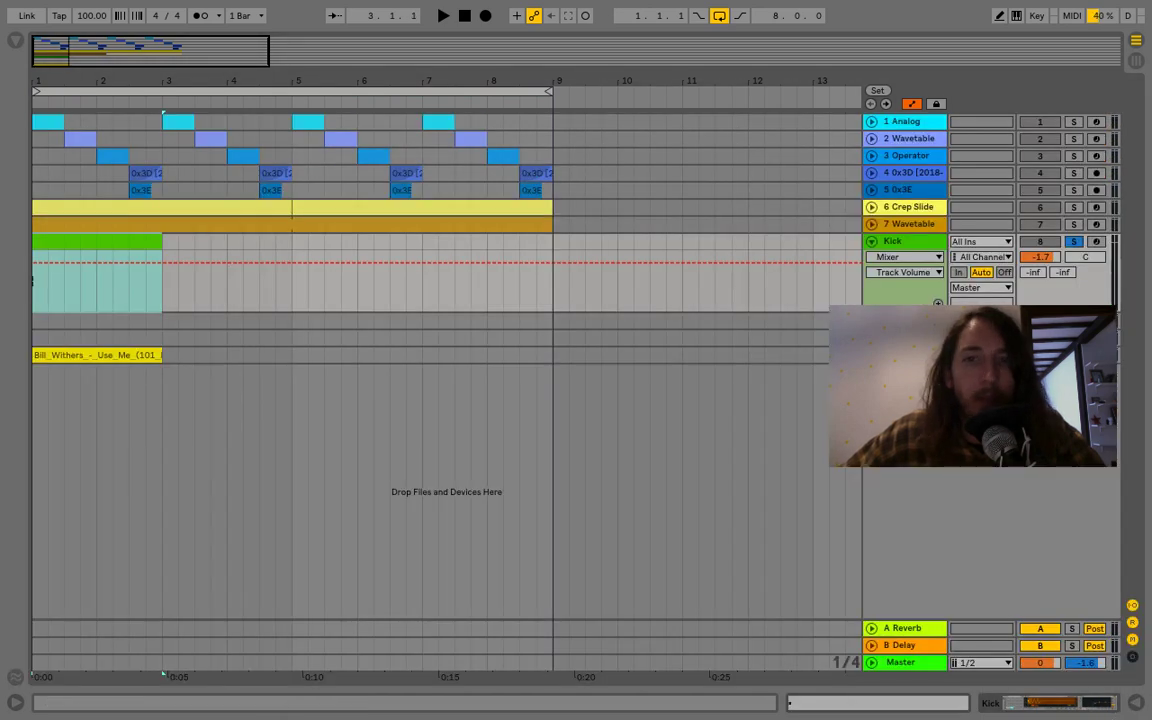
double_click(910, 246)
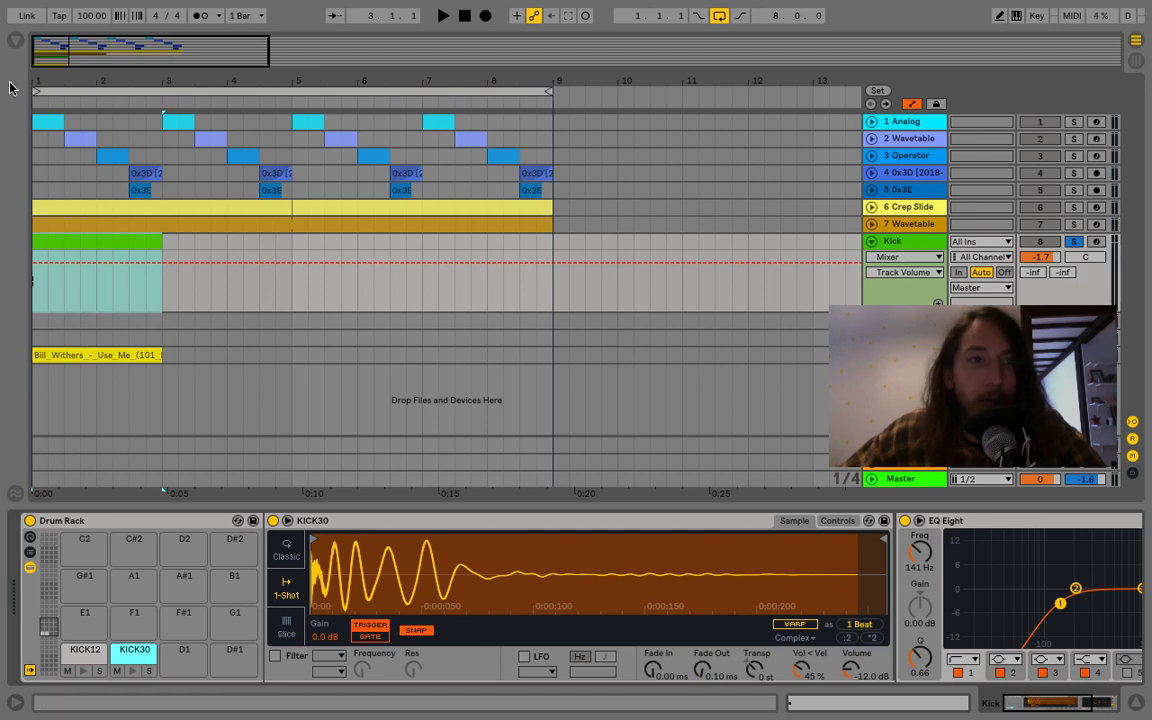
Open the browser's Audio Effects category and select EQ Eight
left_click(12, 42)
left_click(172, 200)
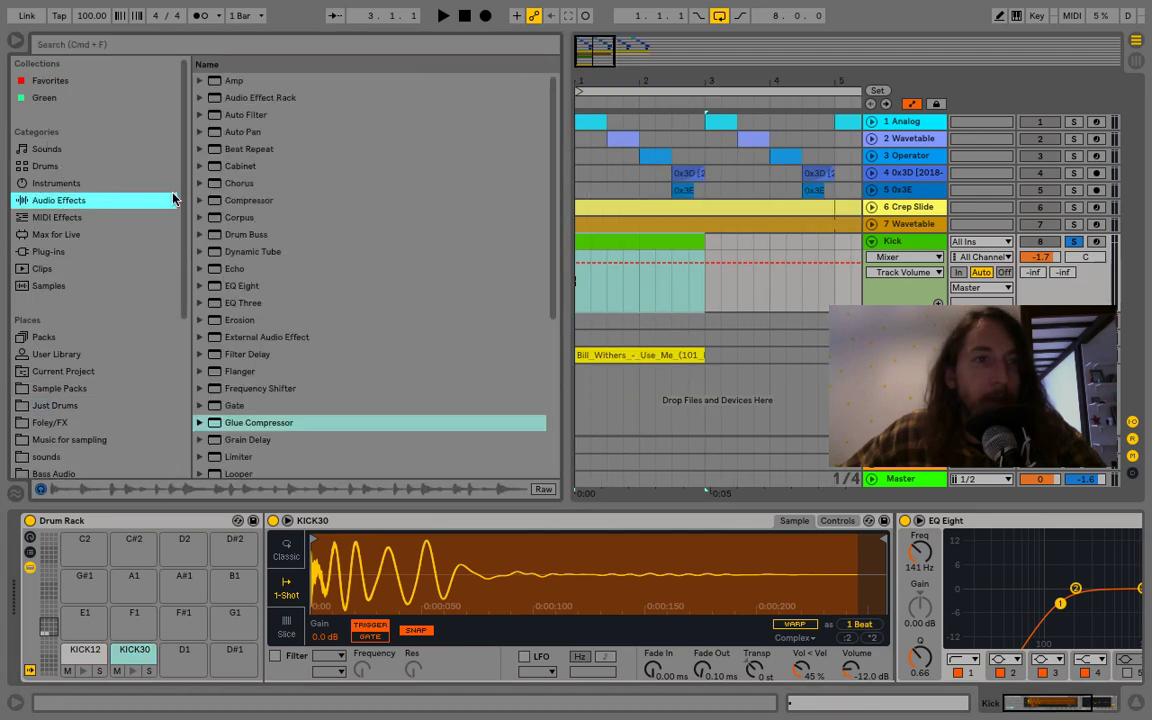
left_click(215, 290)
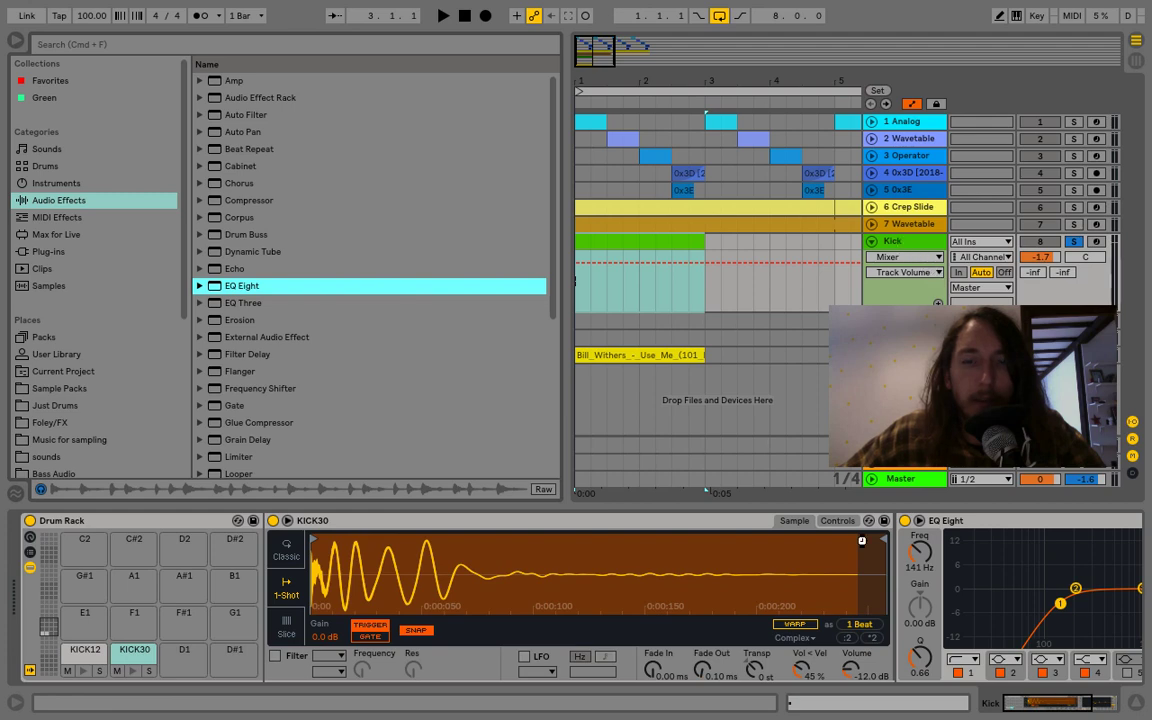
Add a second EQ Eight at the end of the Kick track's chain and set band 1 to a low cut at 24.5 Hz with Q 1.37
left_click_drag(862, 541, 918, 537)
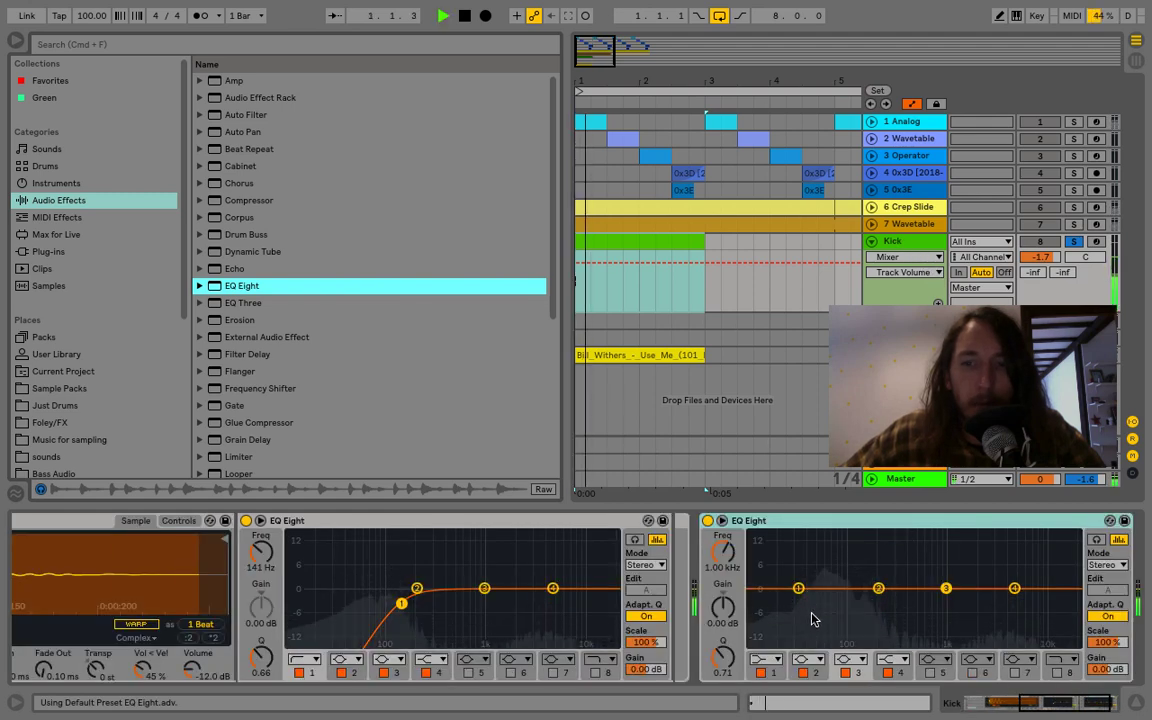
left_click(771, 662)
left_click(771, 667)
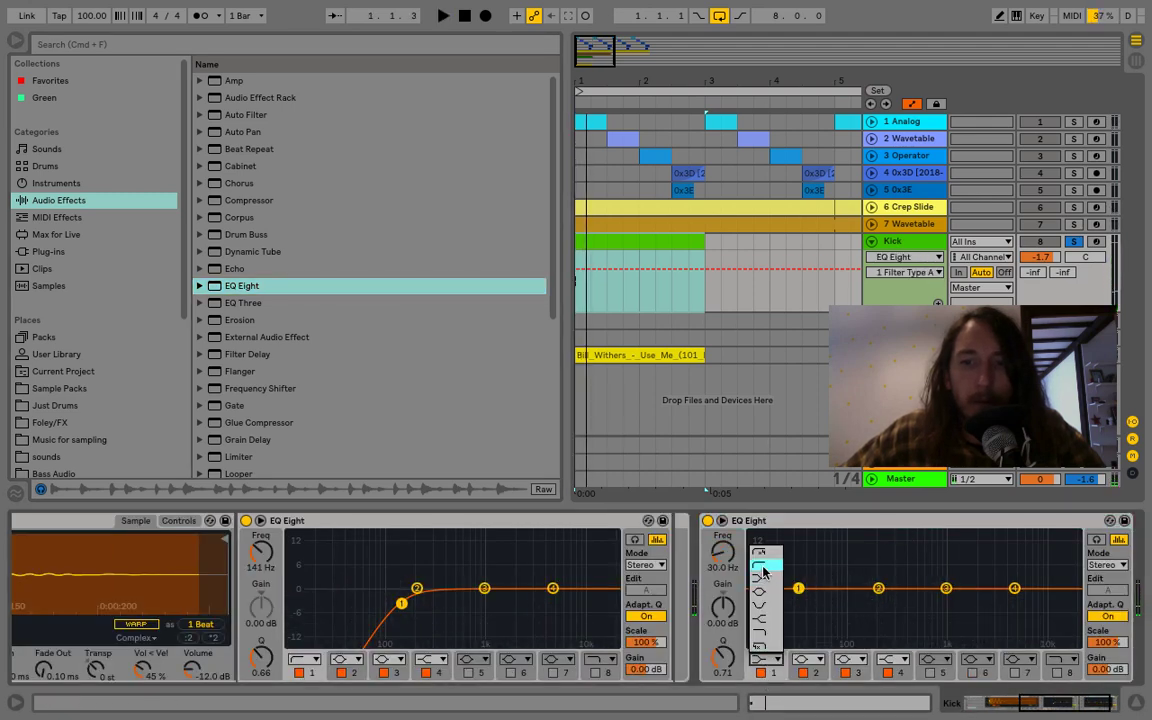
left_click(763, 567)
key("space")
left_click_drag(798, 602, 790, 577)
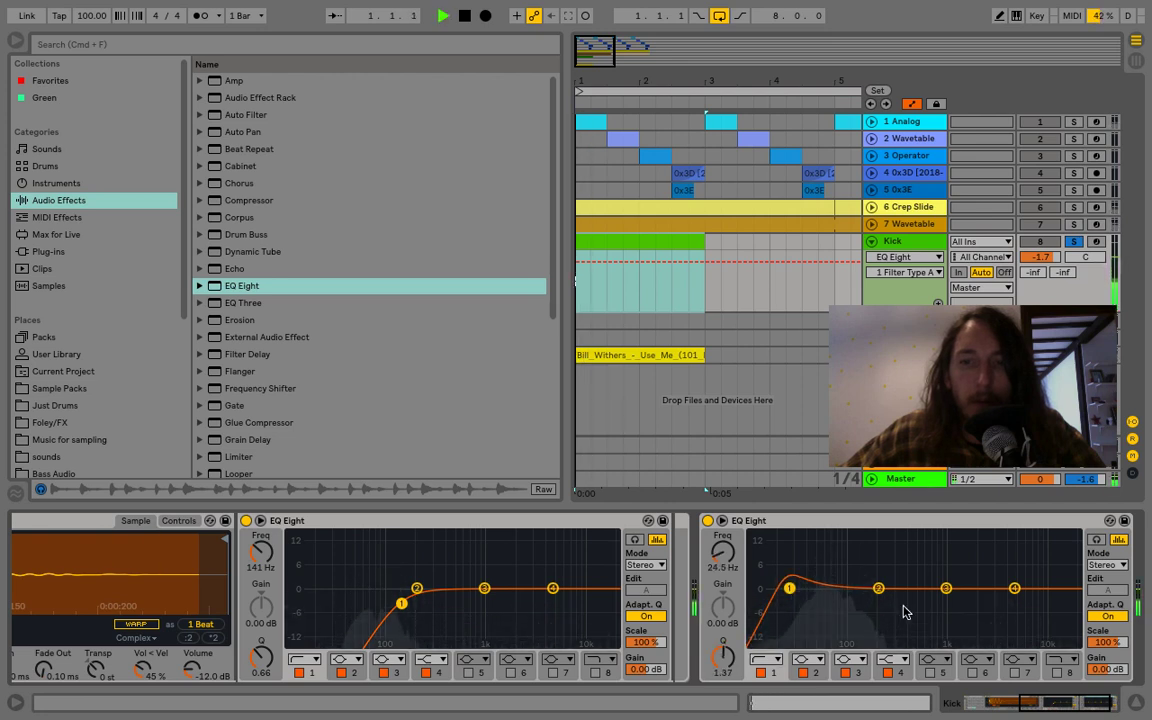
In the new EQ Eight, boost band 2 by 2.60 dB at 57.4 Hz and cut band 3 by 4.59 dB at 344 Hz
left_click_drag(878, 588, 825, 581)
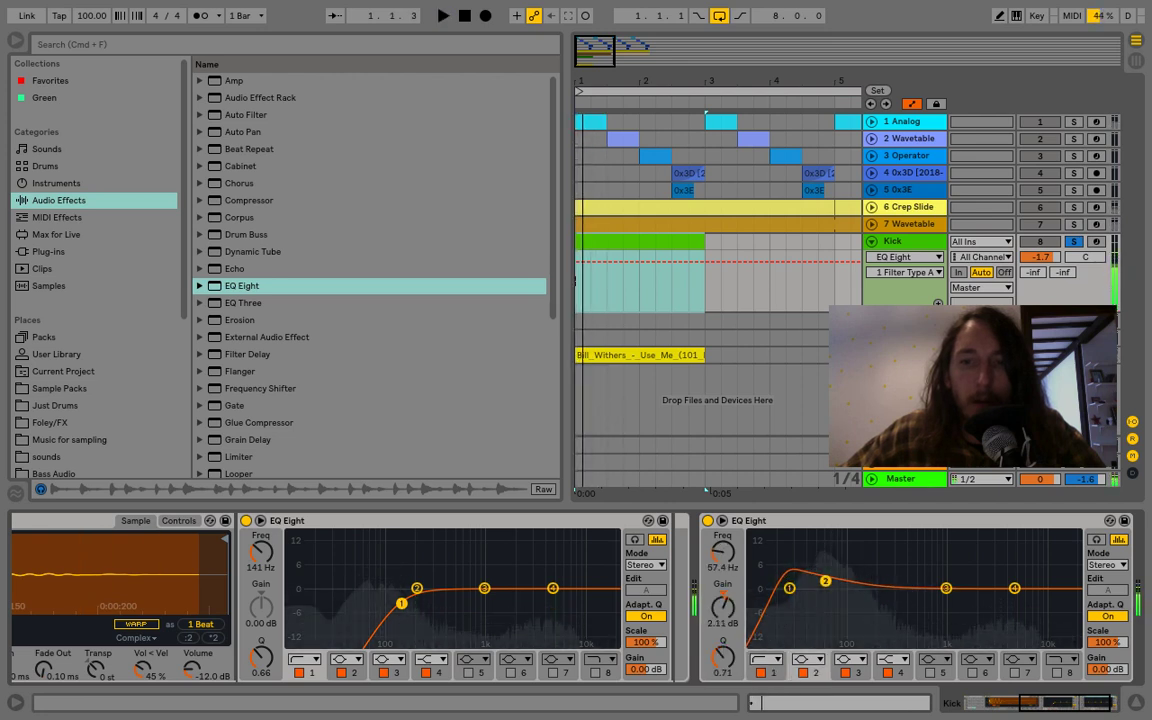
left_click_drag(946, 588, 901, 605)
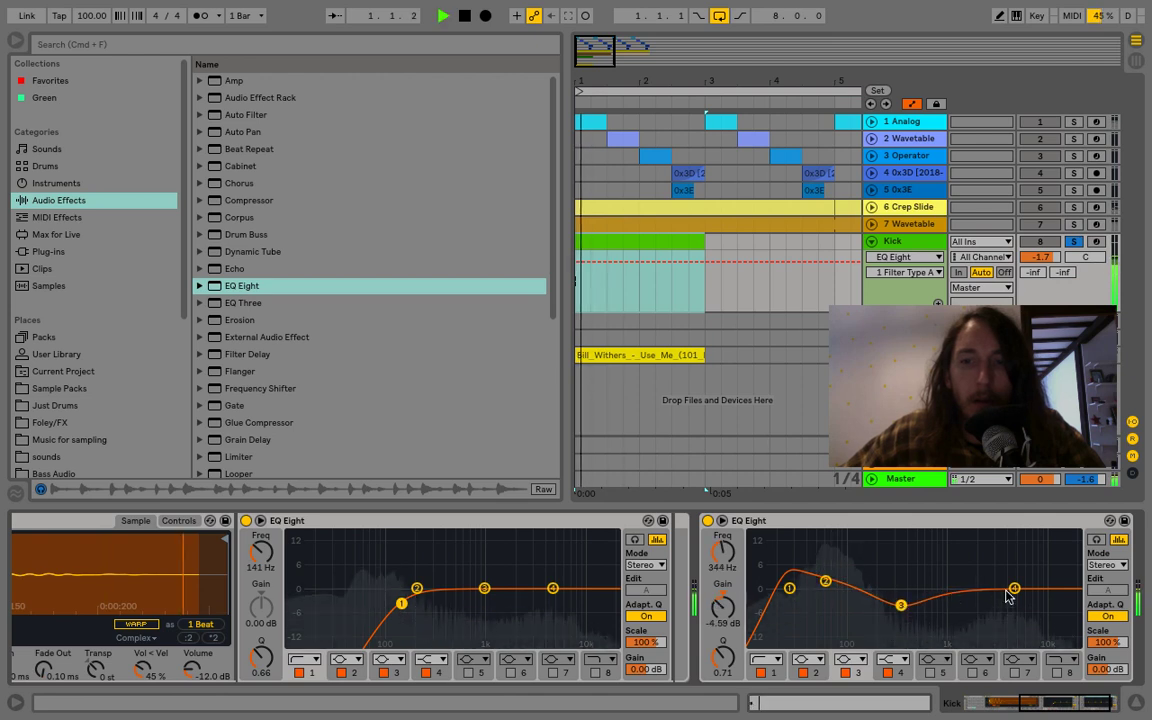
left_click_drag(825, 581, 825, 579)
key("space")
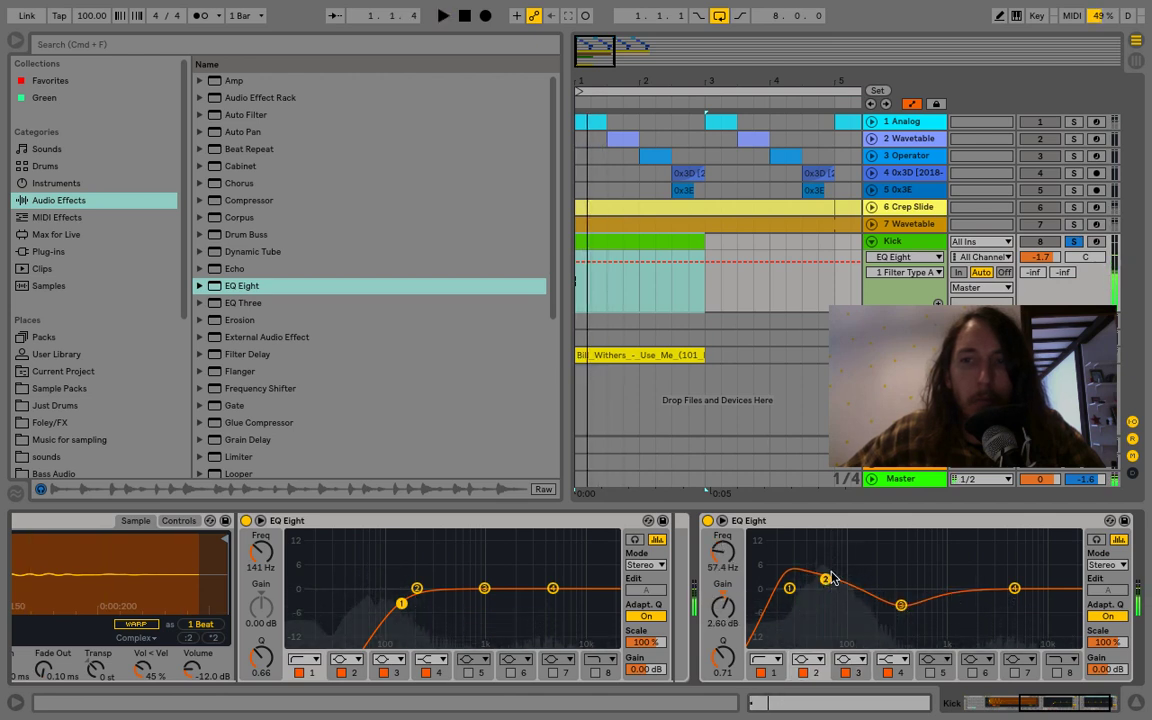
Unsolo the Kick track, mute it while playing the other tracks, and open its MIDI clip
double_click(629, 241)
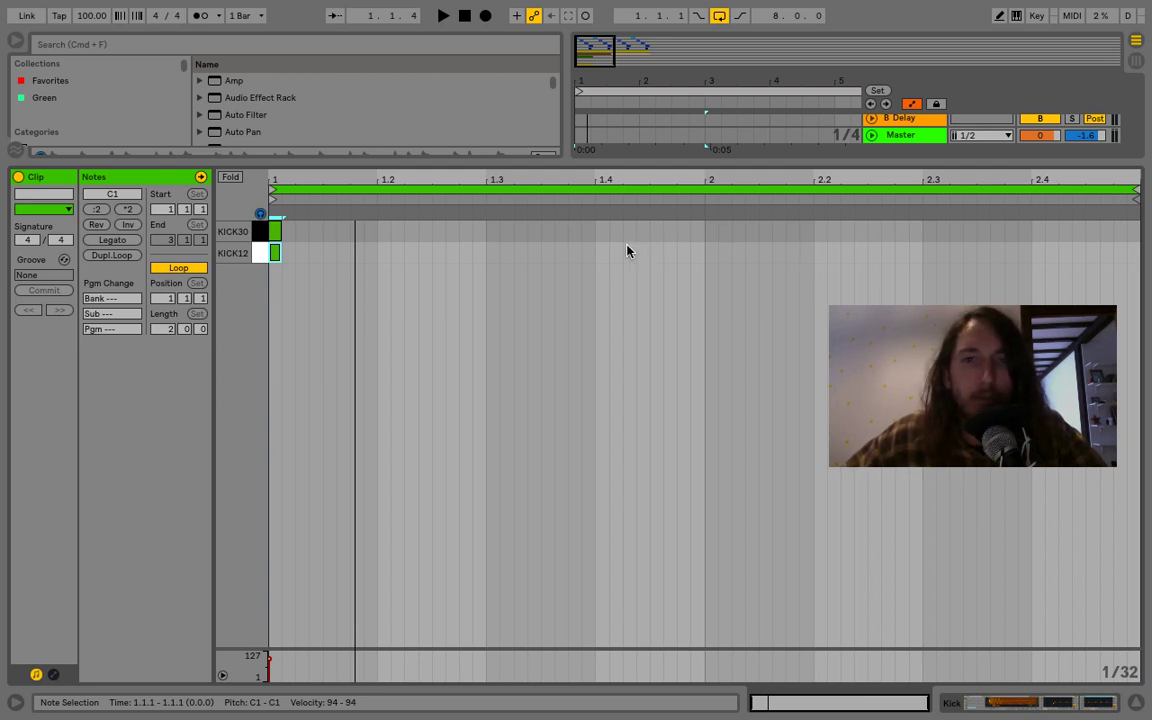
key("space")
left_click(1136, 703)
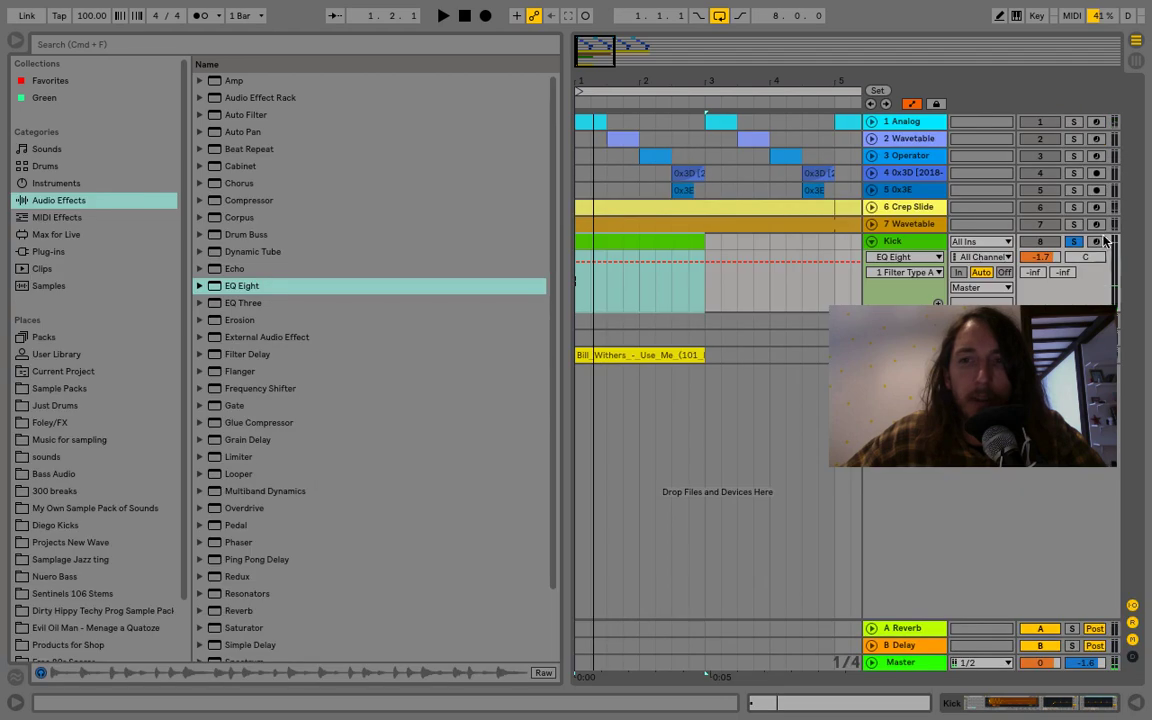
left_click(1077, 243)
key("space")
left_click(1045, 243)
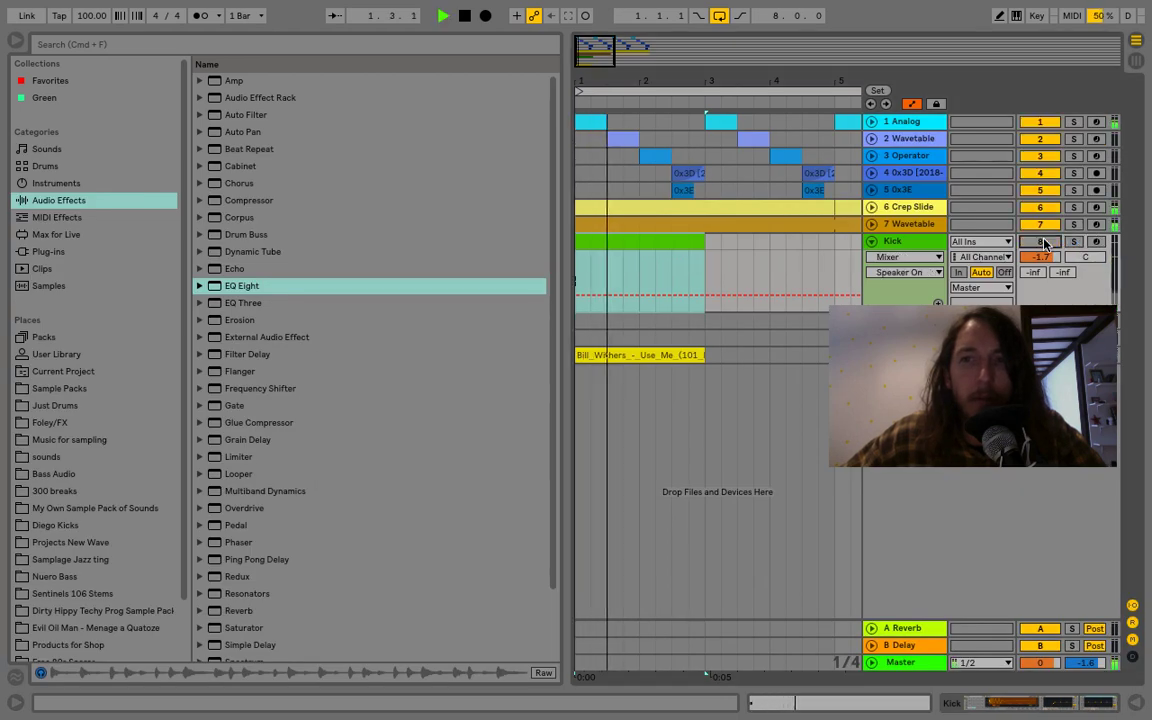
double_click(648, 246)
key("space")
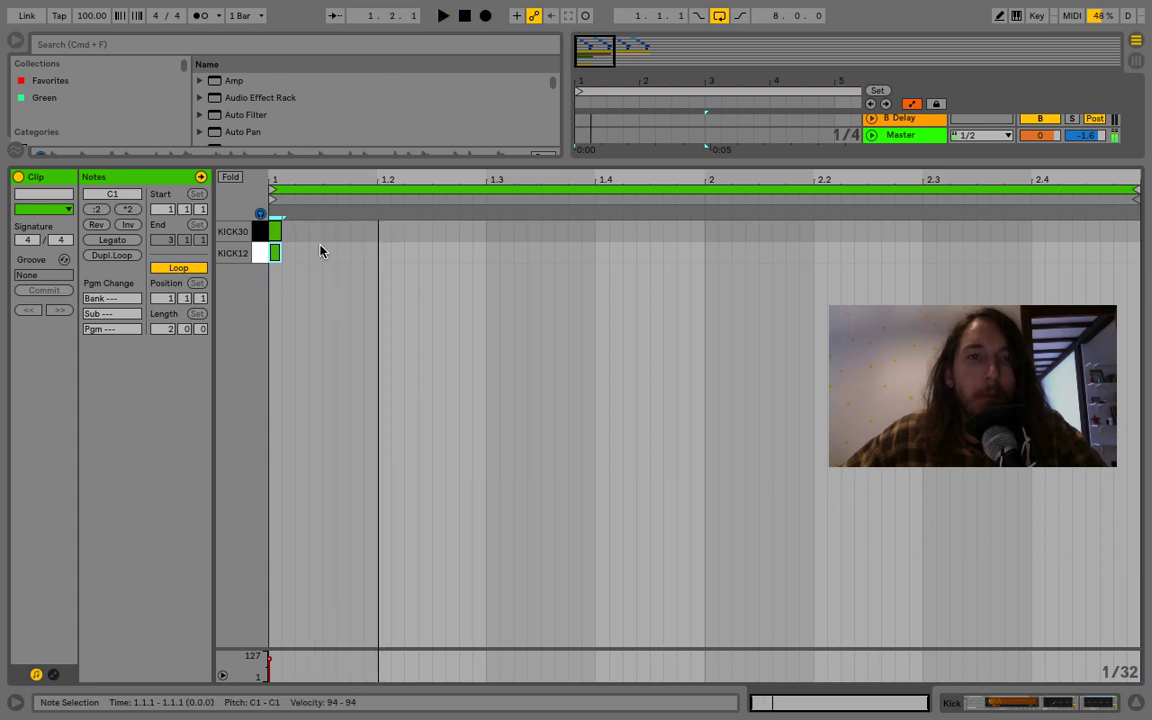
Copy the first KICK30 and KICK12 notes to 1.1.3 and play the clip
mouse_move(281, 233)
left_mouse_down()
mouse_move(298, 256)
mouse_move(286, 234)
mouse_move(333, 234)
left_mouse_up()
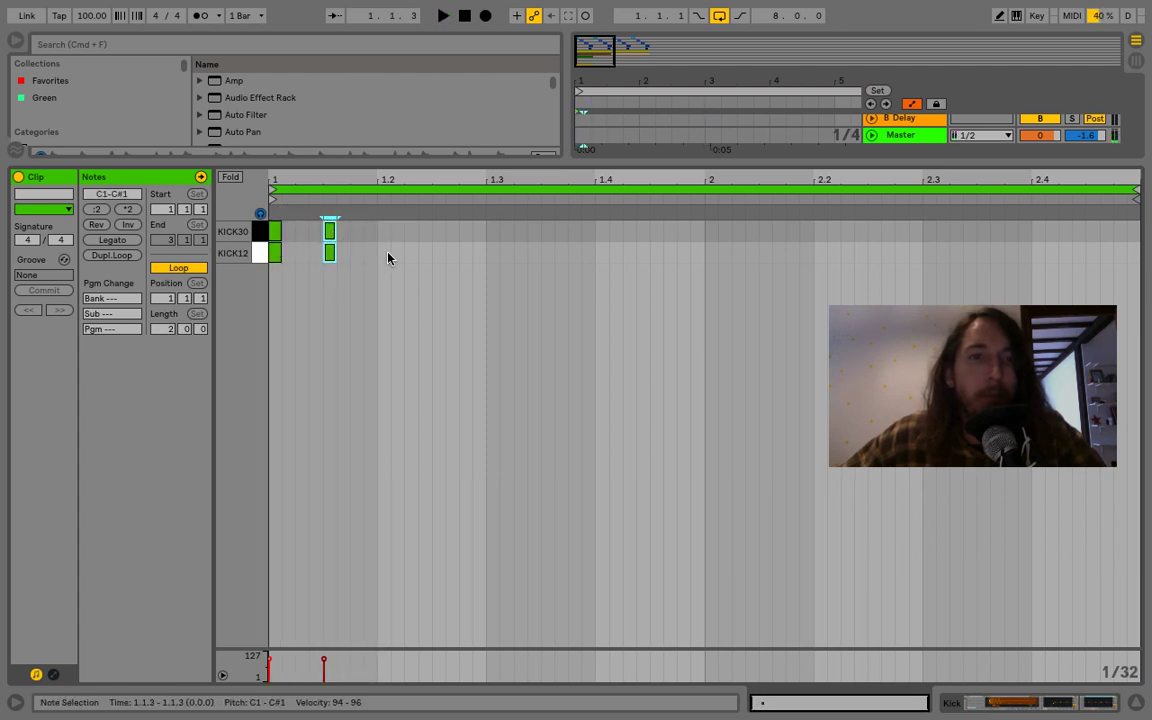
key("space")
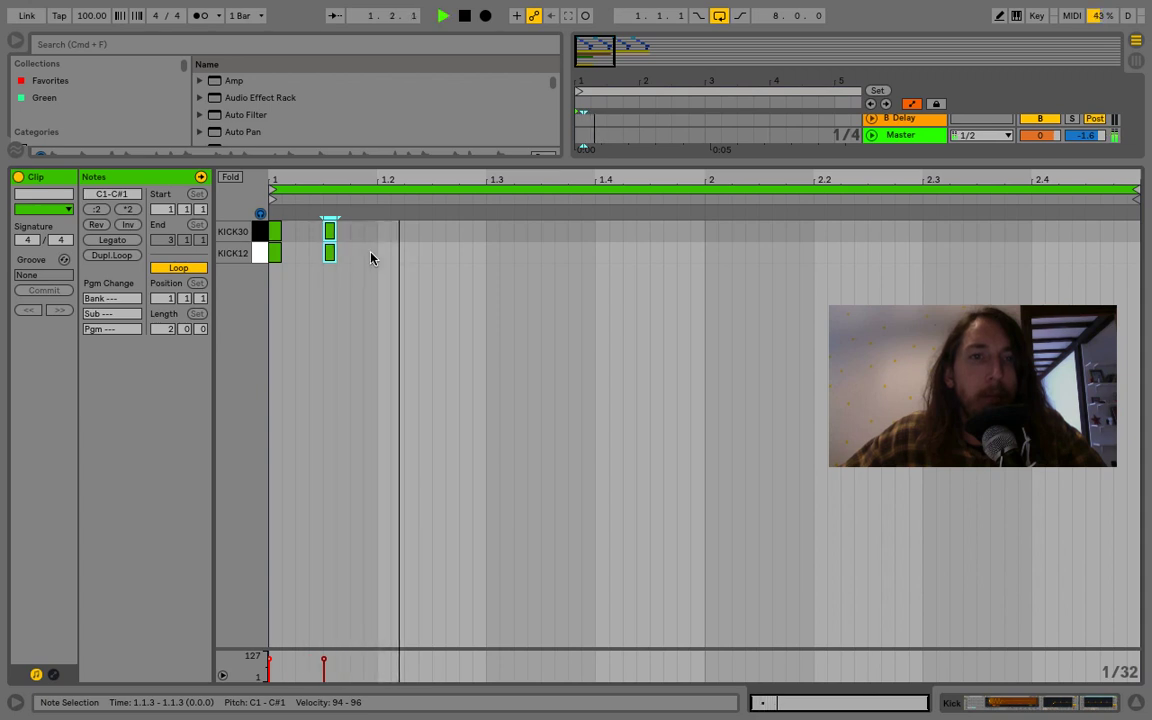
key("space")
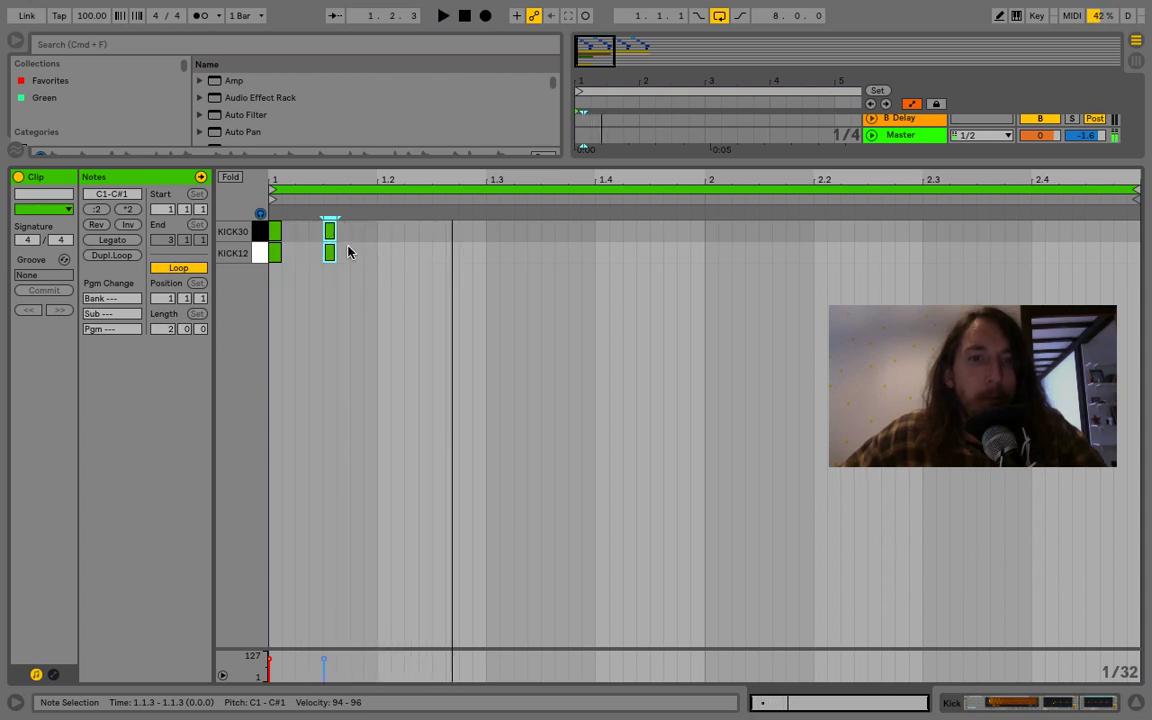
key("space")
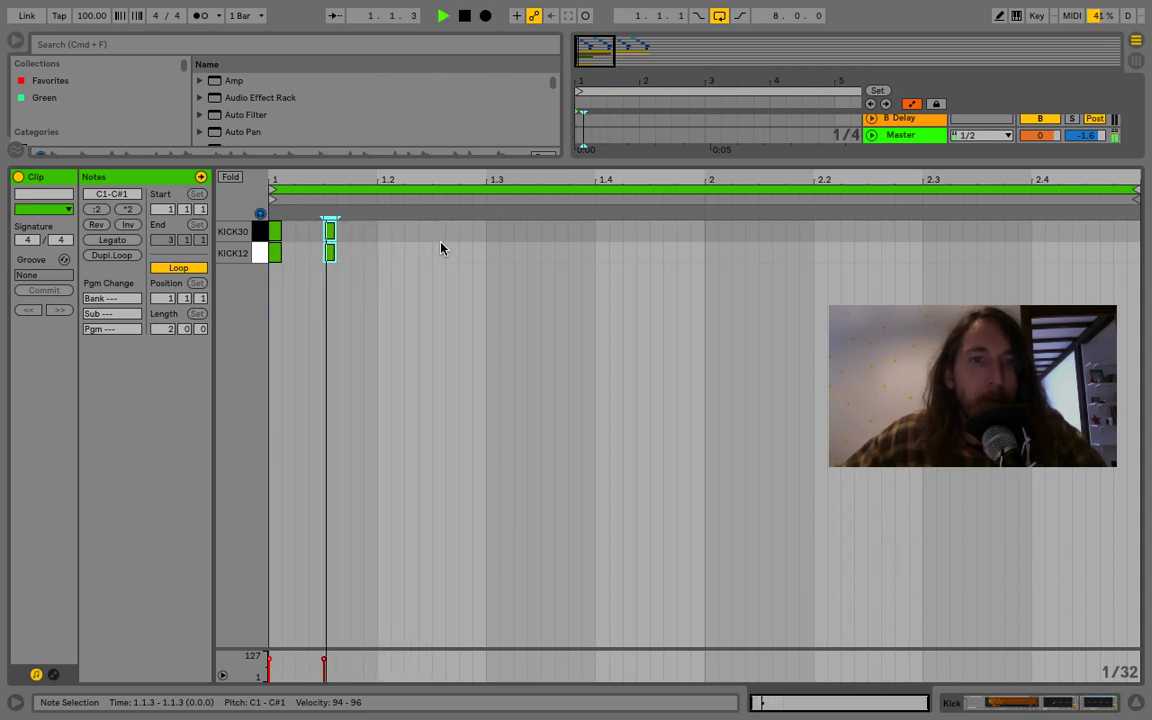
key("space")
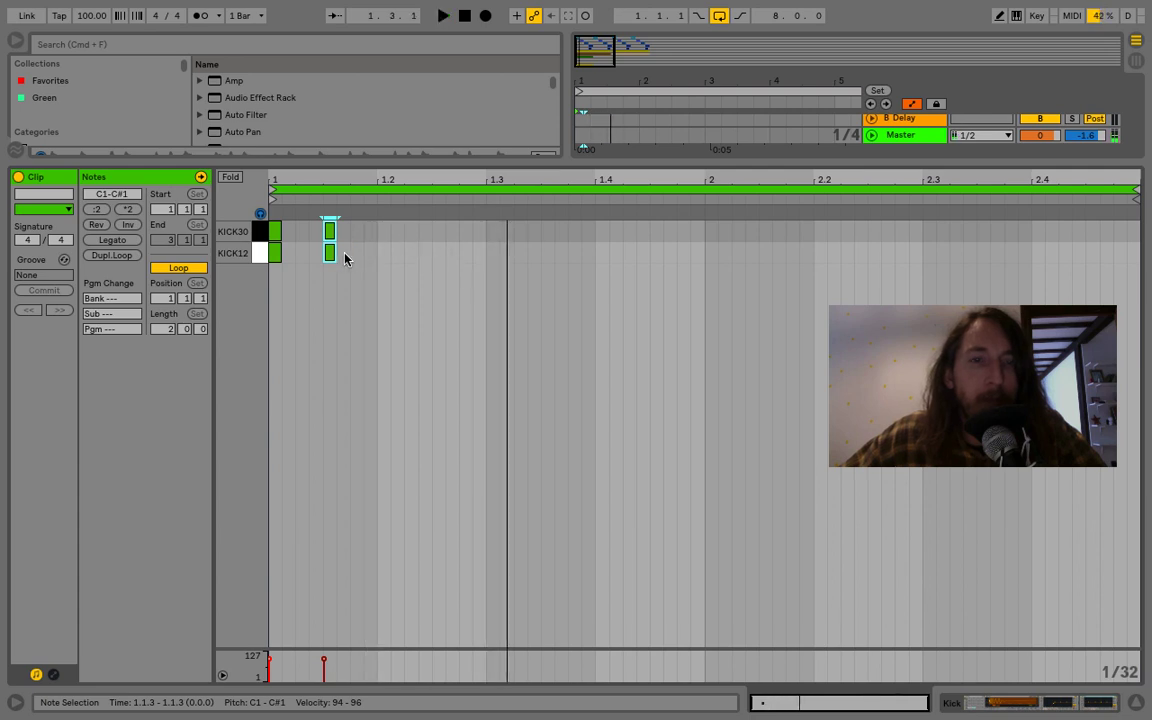
Reactivate the Kick track in the arrangement and reopen its clip to hear the kick notes
left_click(1135, 706)
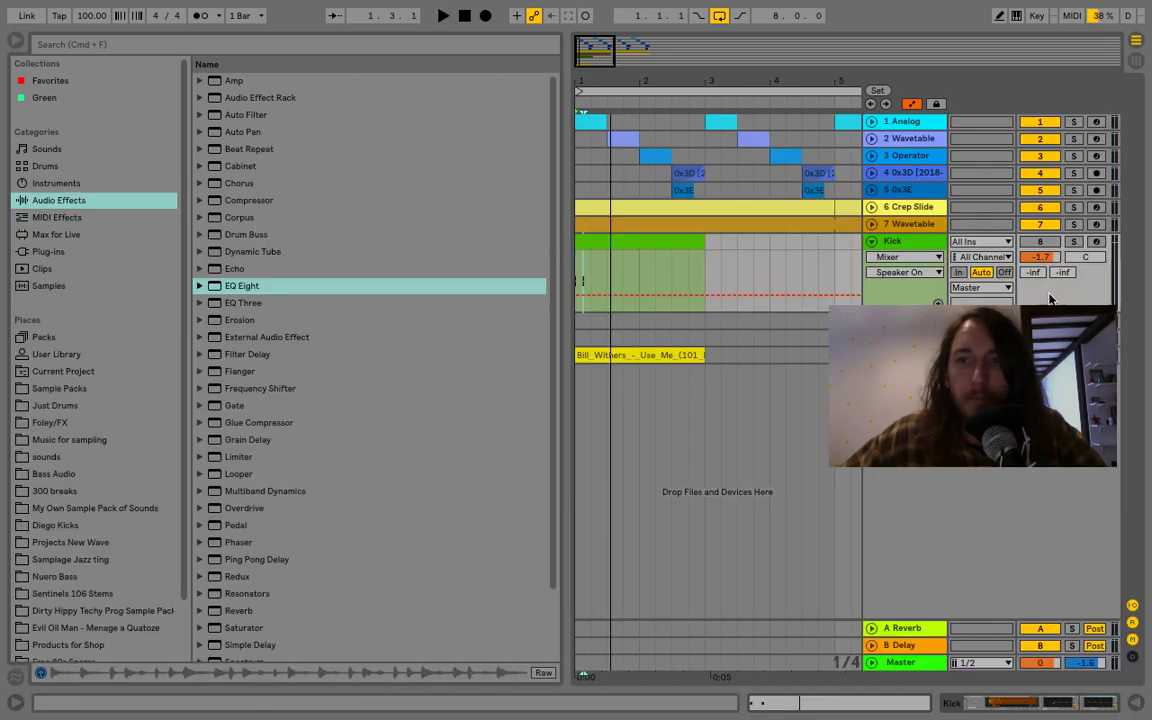
double_click(630, 247)
key("space")
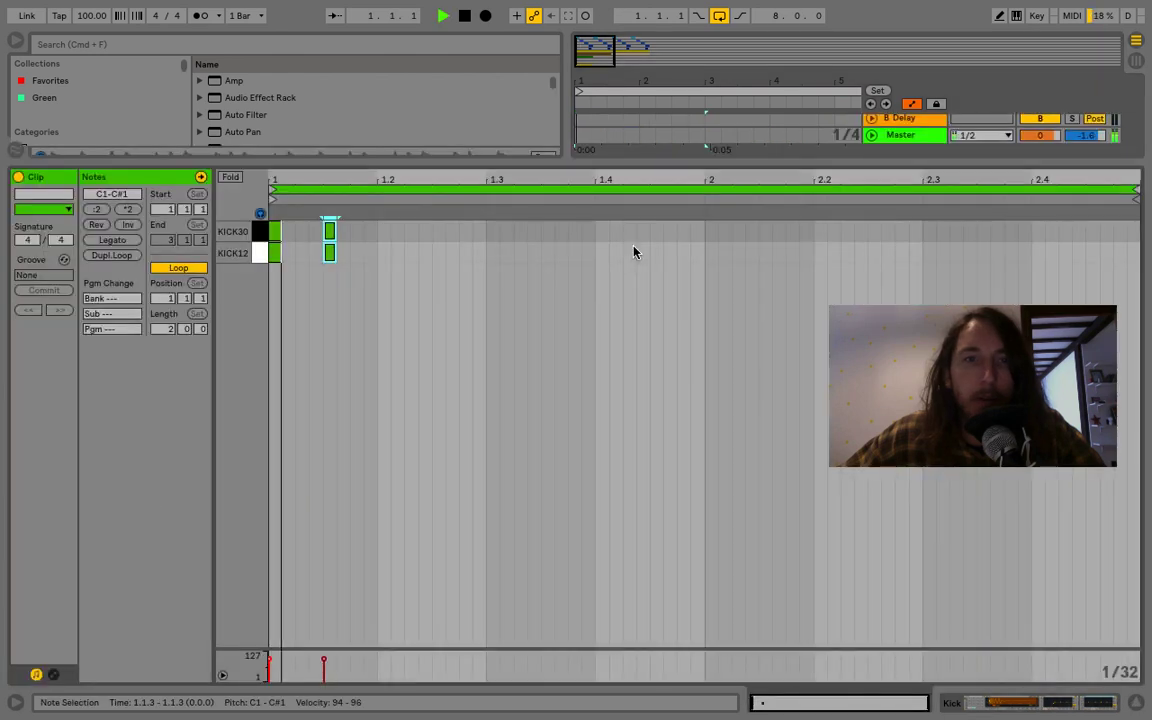
key("space")
Move the second pair of kick notes to 1.1.4 and play the pattern
left_click(349, 268)
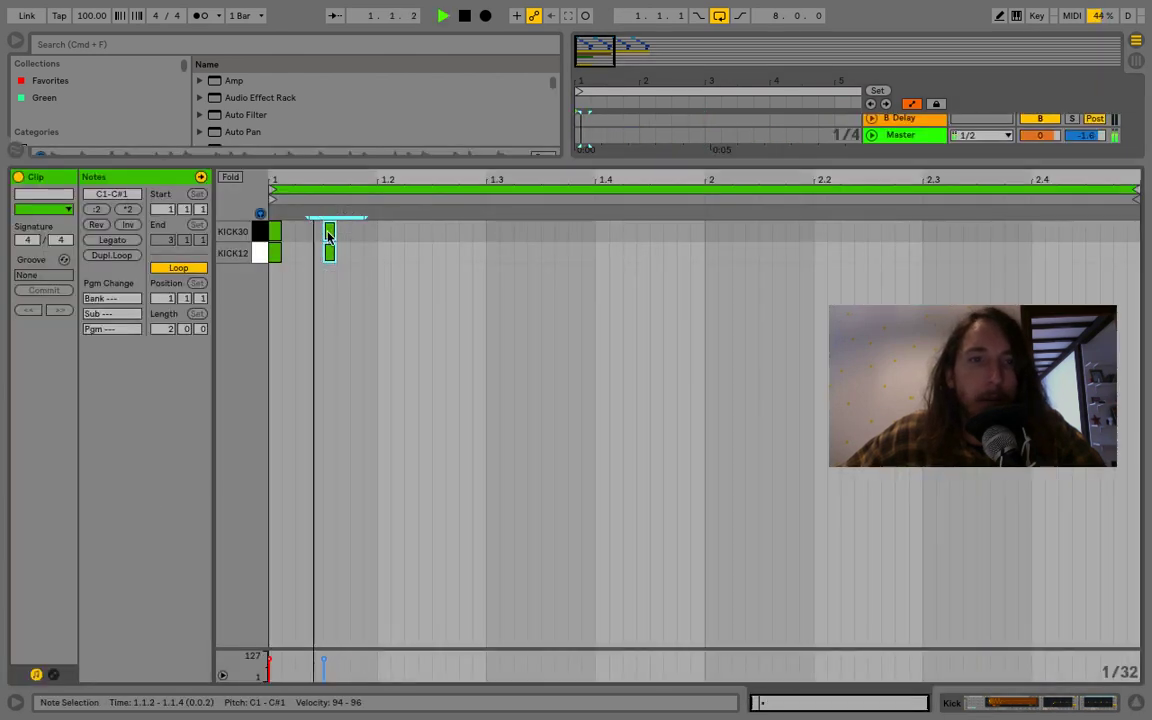
key("space")
left_click_drag(334, 247, 348, 243)
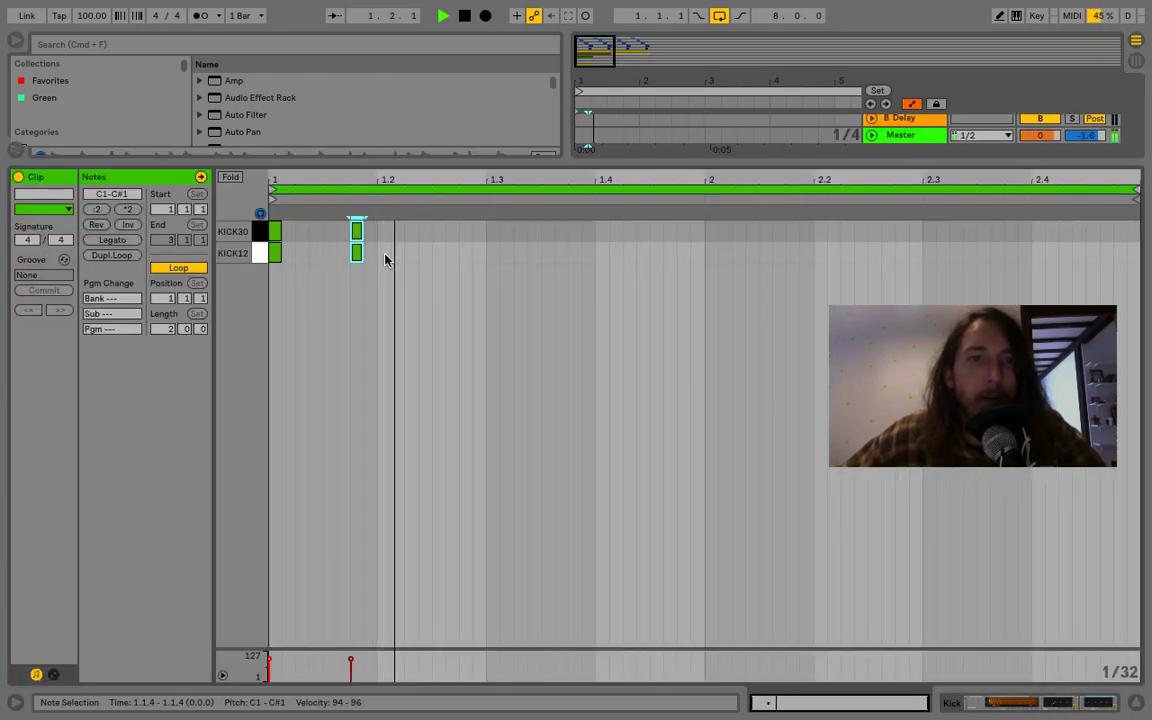
key("space")
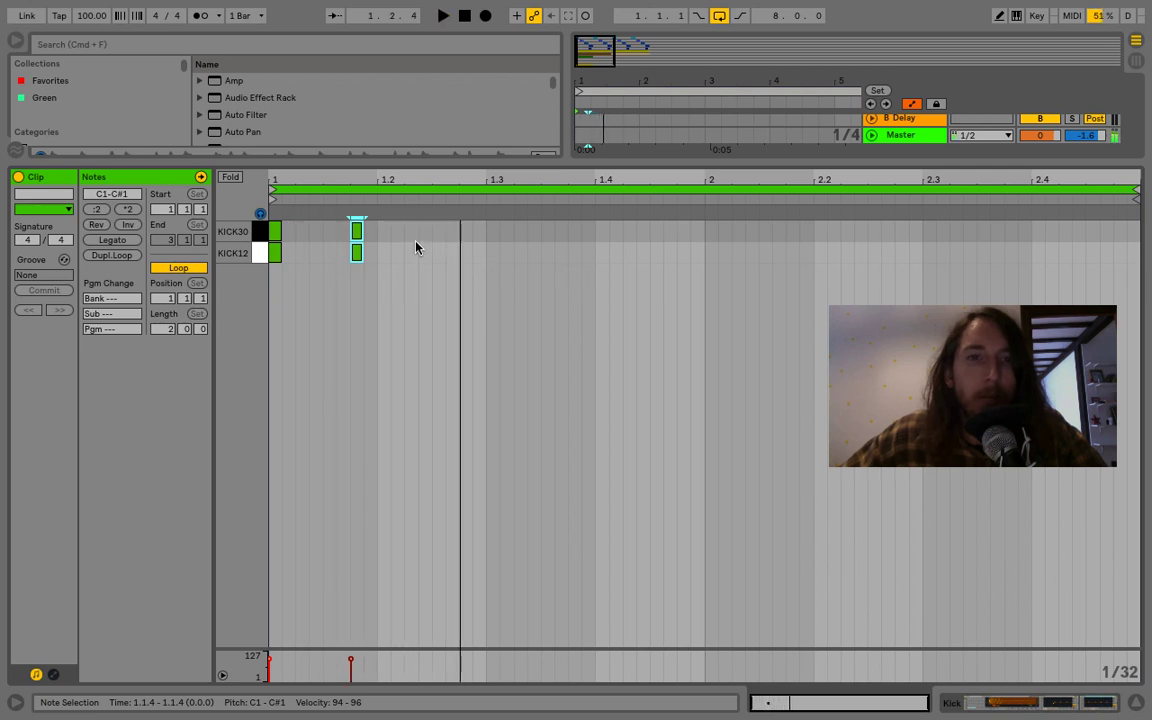
Copy the layered kick notes to 1.2.2, 1.2.3 and 1.3.3, checking the pattern in playback
left_click_drag(358, 235, 418, 242)
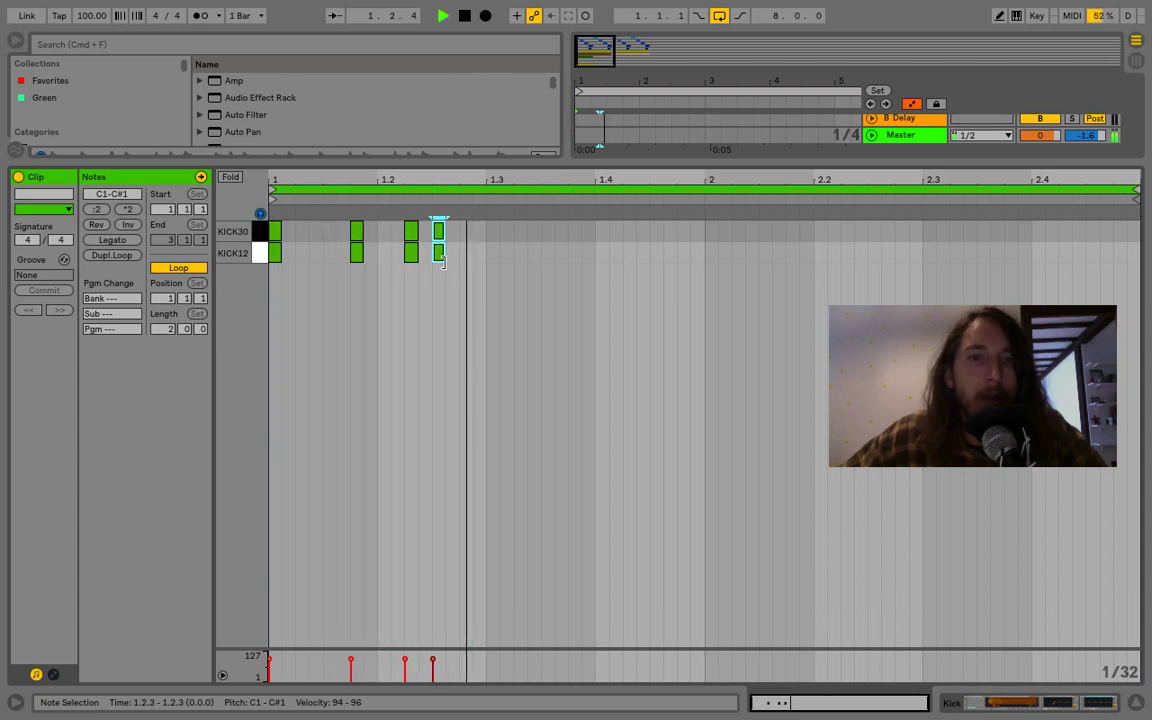
key("space")
left_click_drag(439, 252, 548, 252)
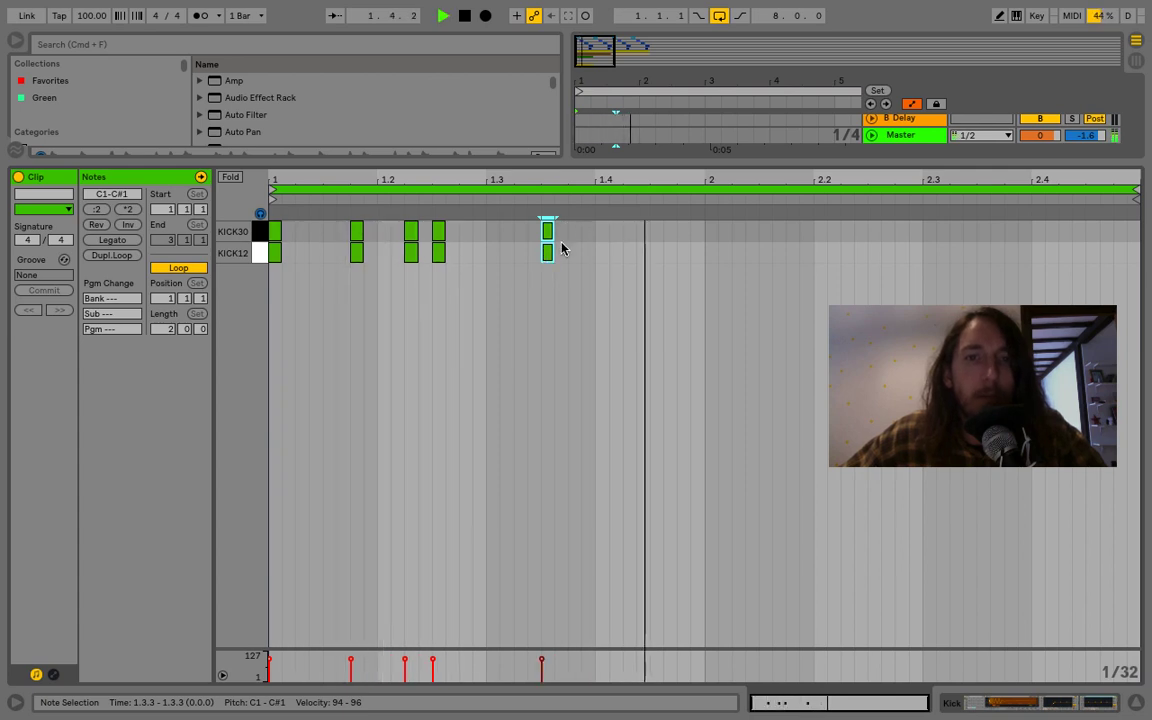
key("space")
Duplicate the full first bar of kick notes into bar 2 and play both bars with the arrangement
left_click_drag(706, 232, 273, 258)
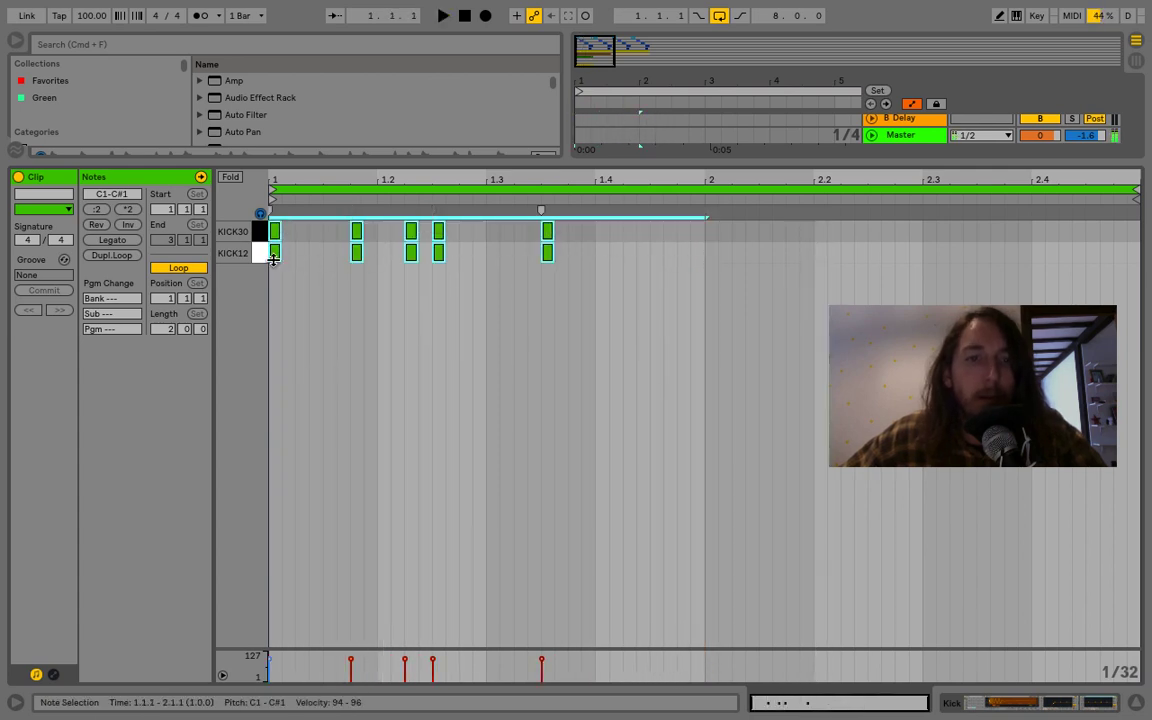
key("super+d")
key("space")
left_click(1133, 702)
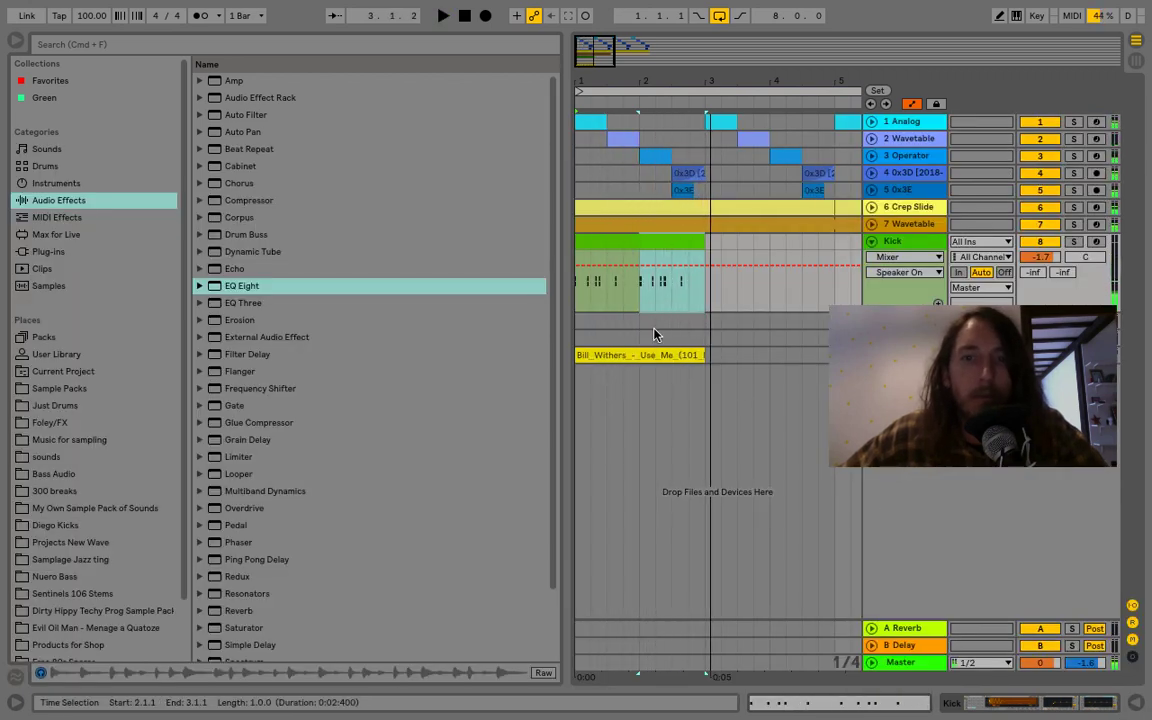
key("space")
Create a two-bar MIDI clip at bar 1 on the Snare track
left_click(705, 326)
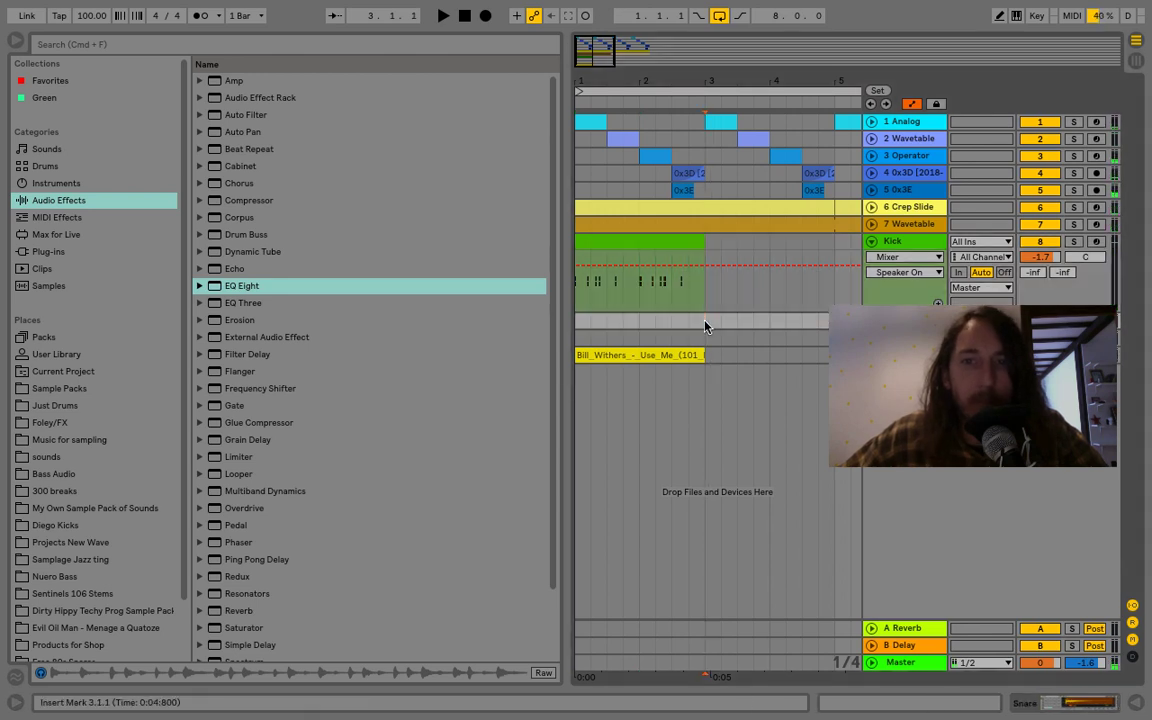
left_click_drag(705, 326, 582, 320)
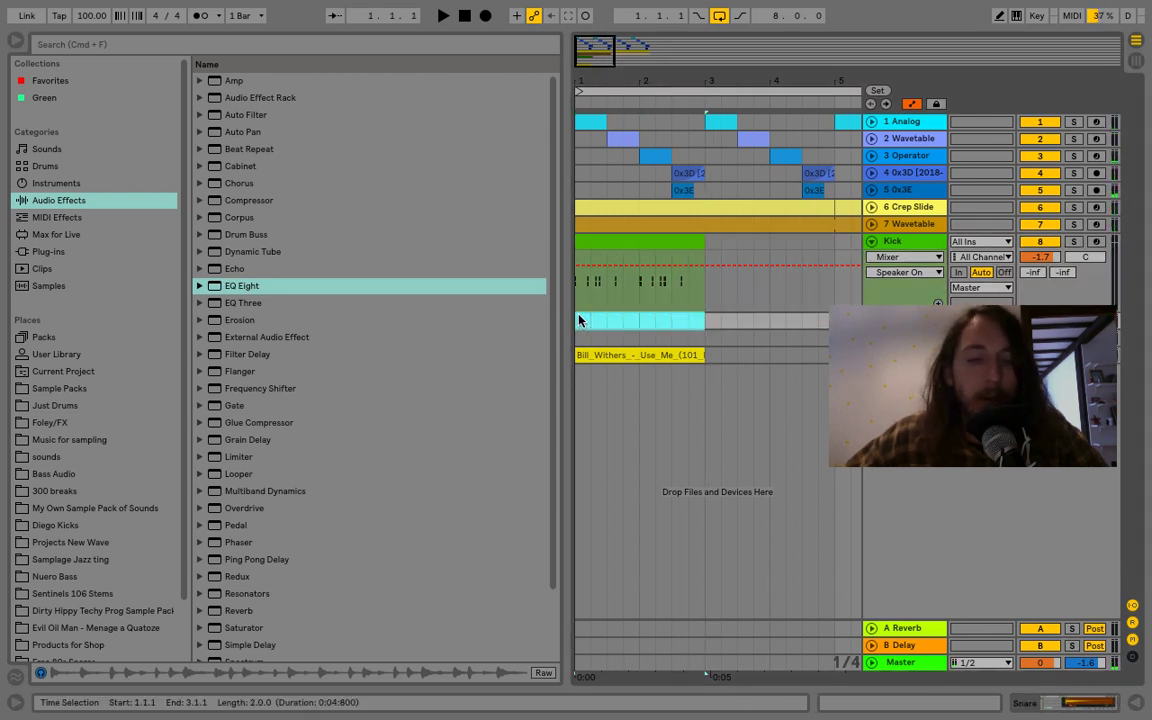
key("super+shift+m")
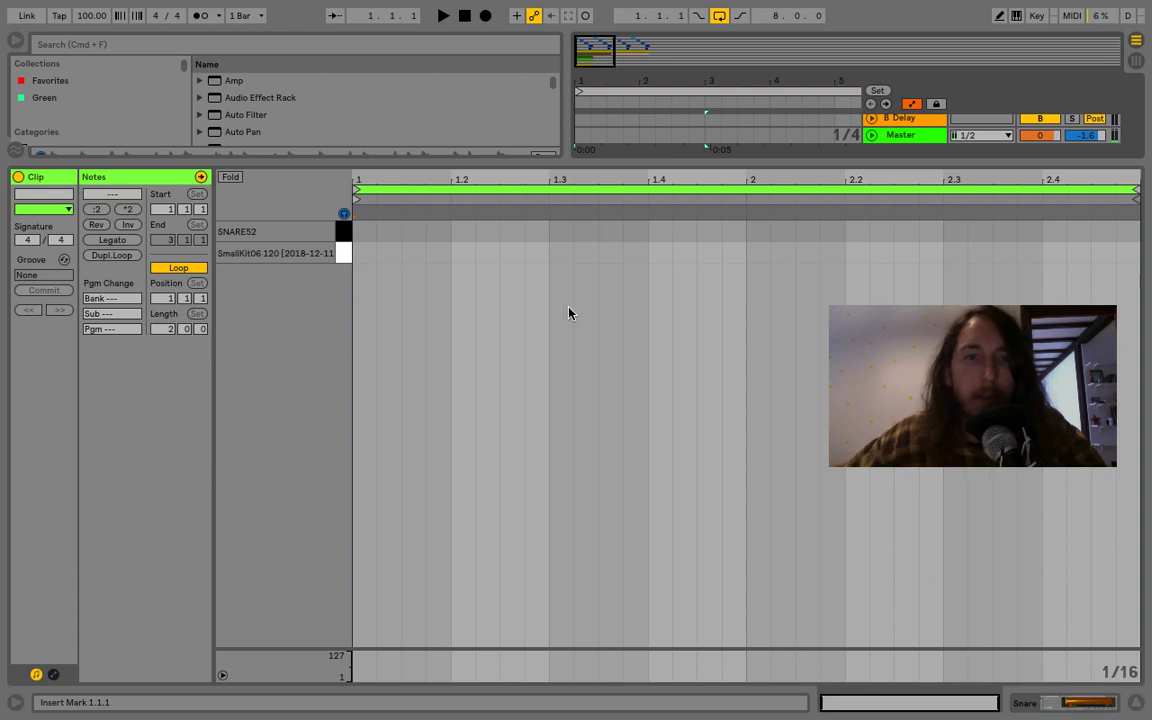
Show the Snare track's Drum Rack and check its SmallKit06 120 and SNARE52 pads
left_click(1134, 704)
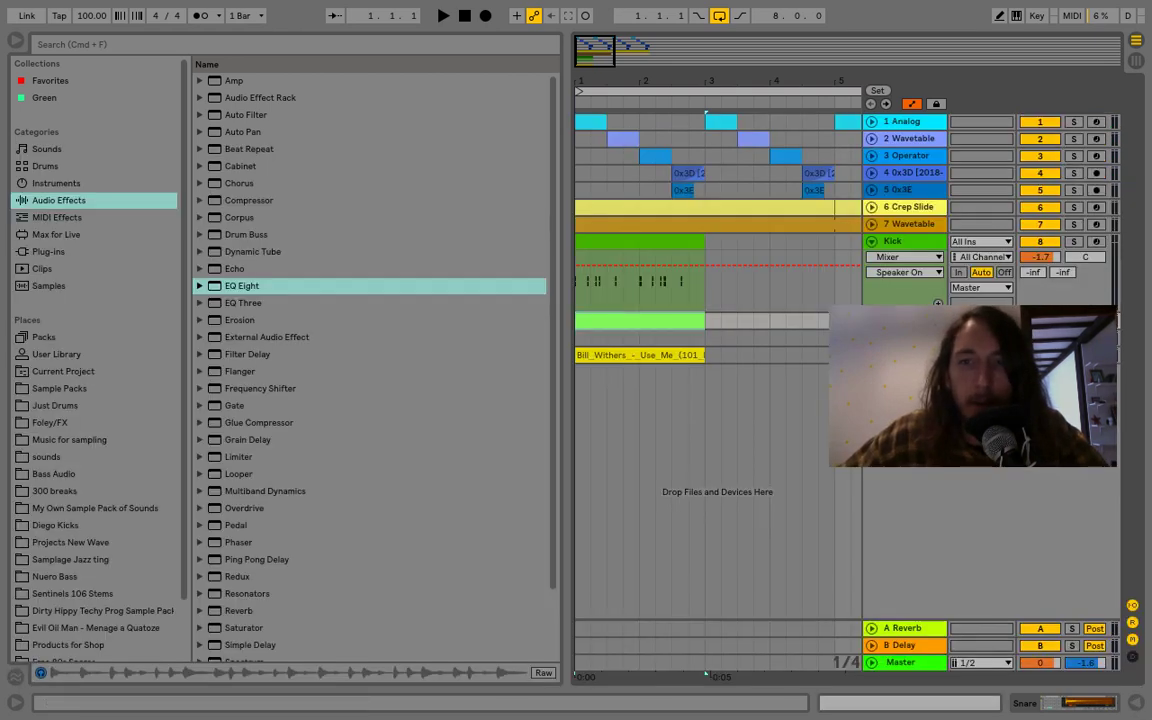
double_click(905, 320)
left_click(82, 672)
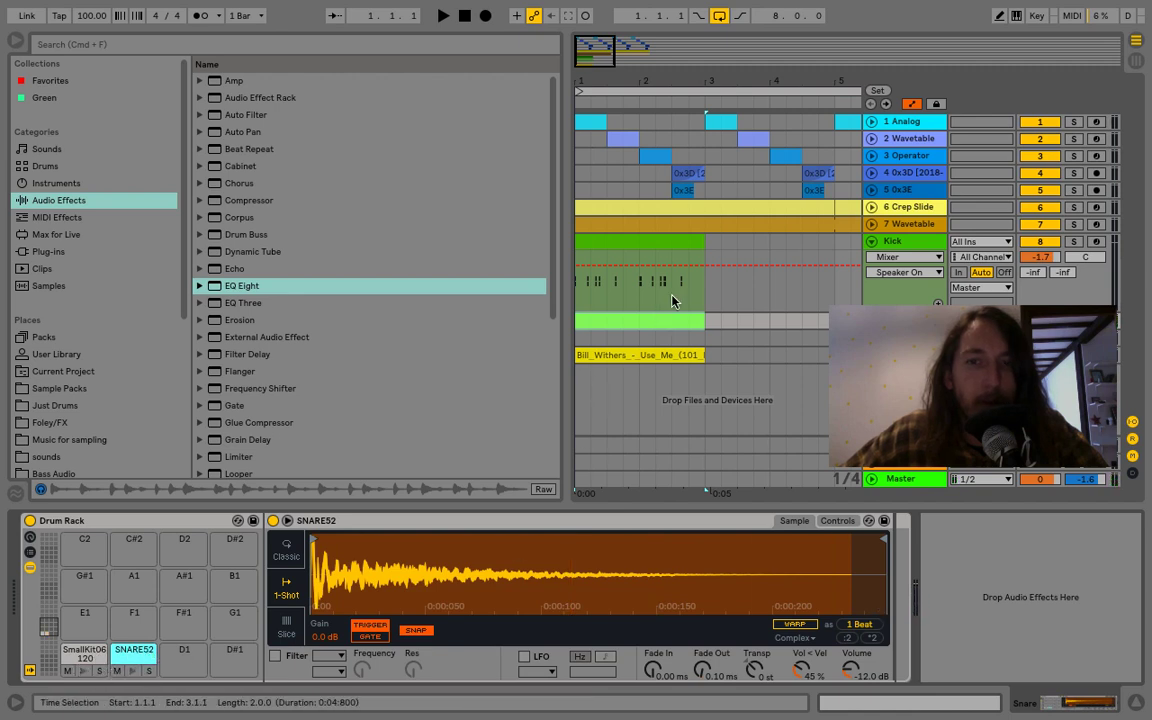
Add SNARE52 notes at 1.2 and 1.4 in the Snare clip, duplicate that bar into bar 2, and play it
double_click(656, 321)
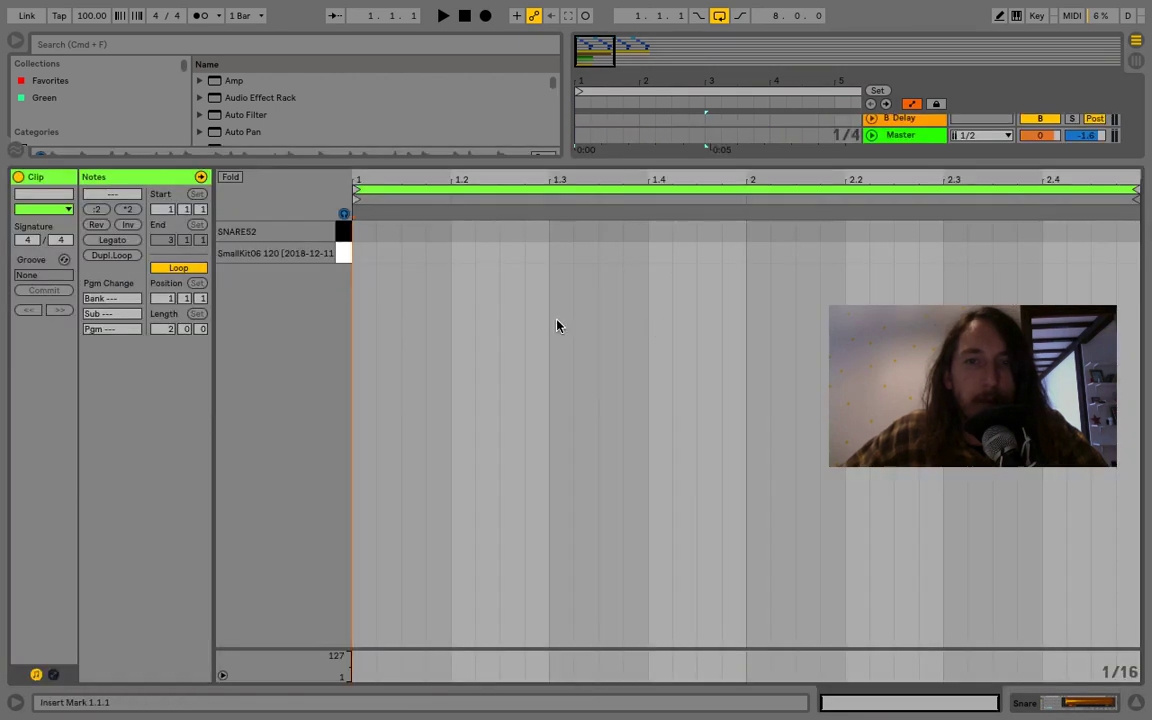
double_click(457, 236)
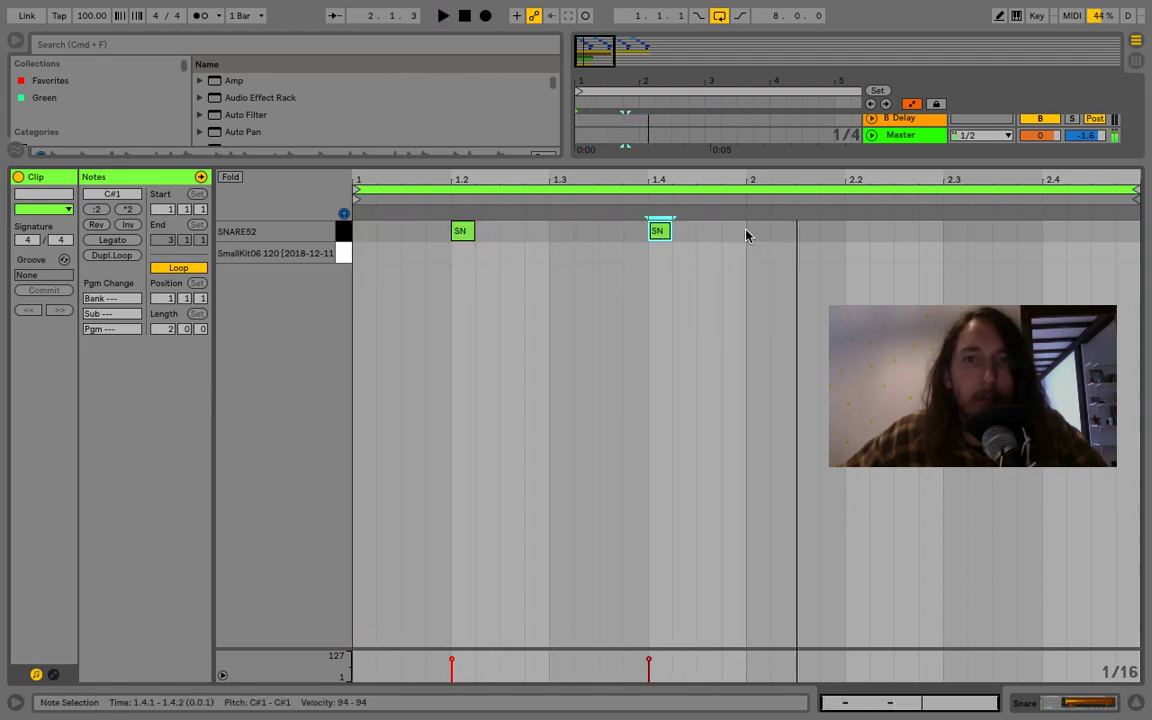
key("space")
left_click_drag(745, 237, 343, 226)
key("super+d")
key("space")
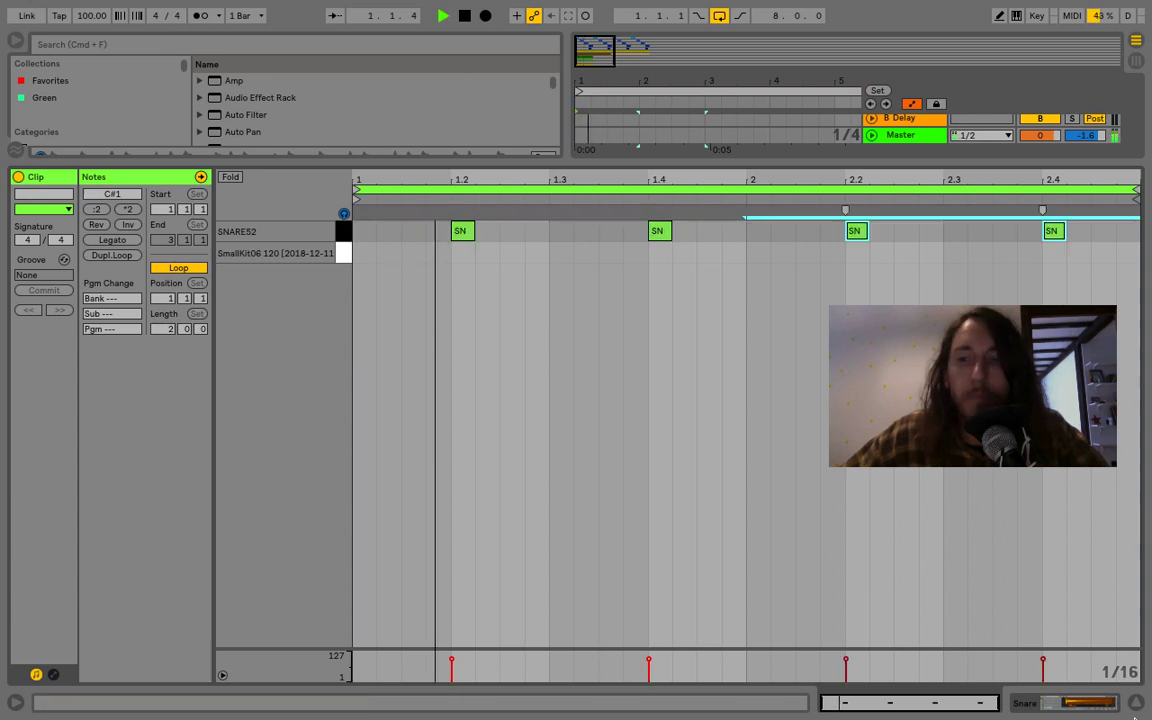
Unfold the Snare track in the arrangement and lower its volume to -9.6 dB
left_click(1136, 703)
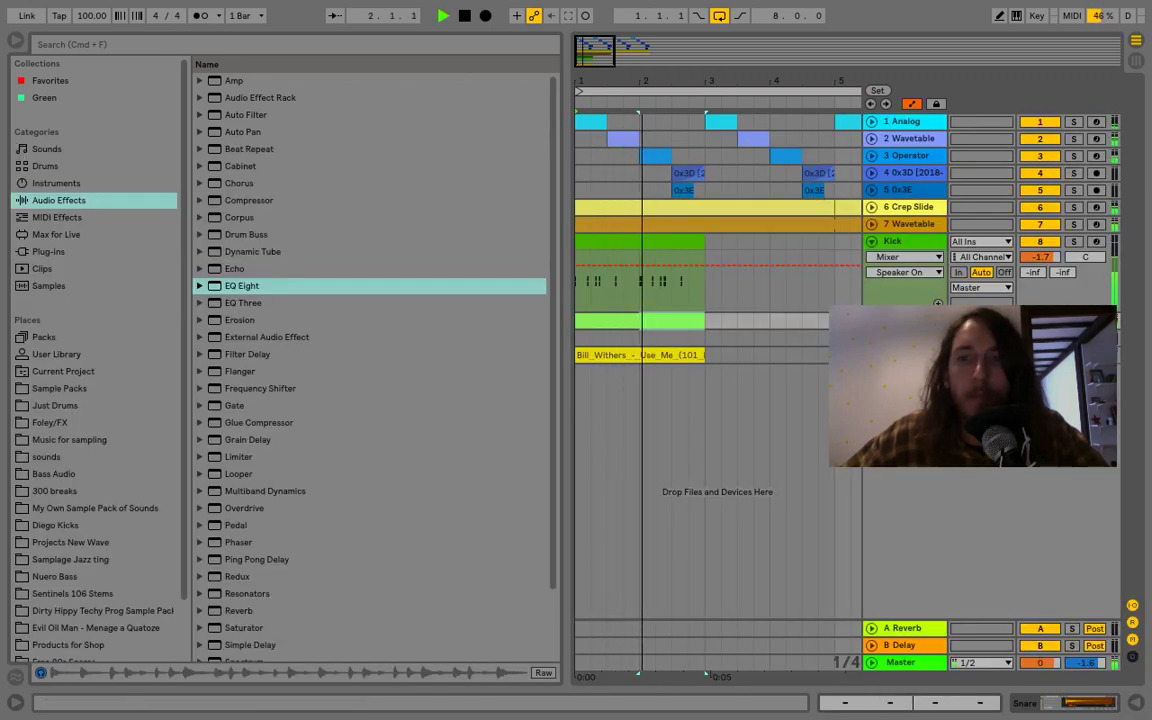
left_click(872, 320)
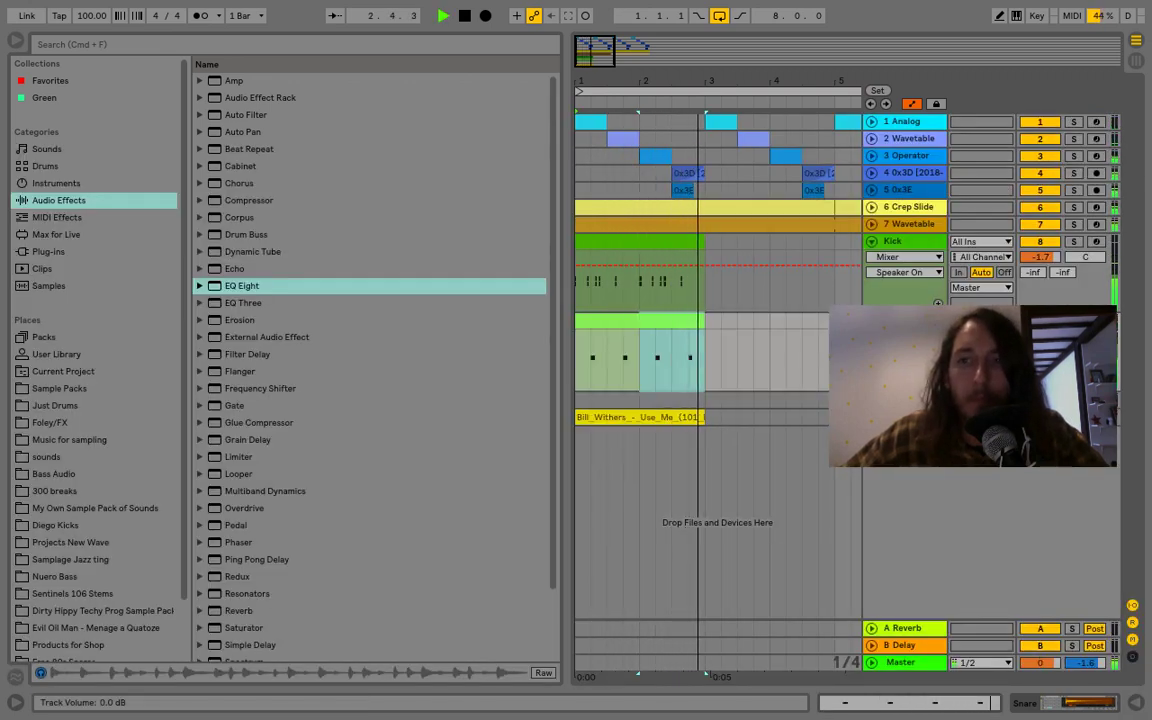
left_click_drag(1040, 336, 1040, 362)
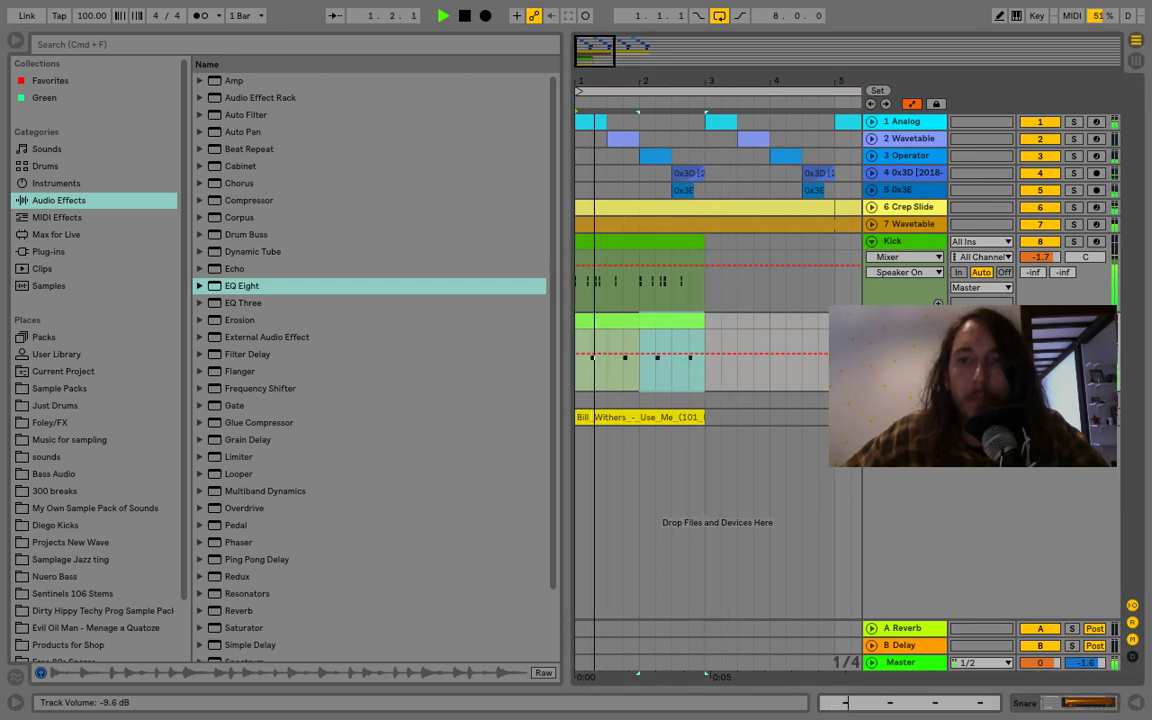
Add SmallKit06 120 notes at 1.2, 1.4, 2.2 and 2.4 in the Snare clip to layer the backbeat, and play it
key("shift+Tab")
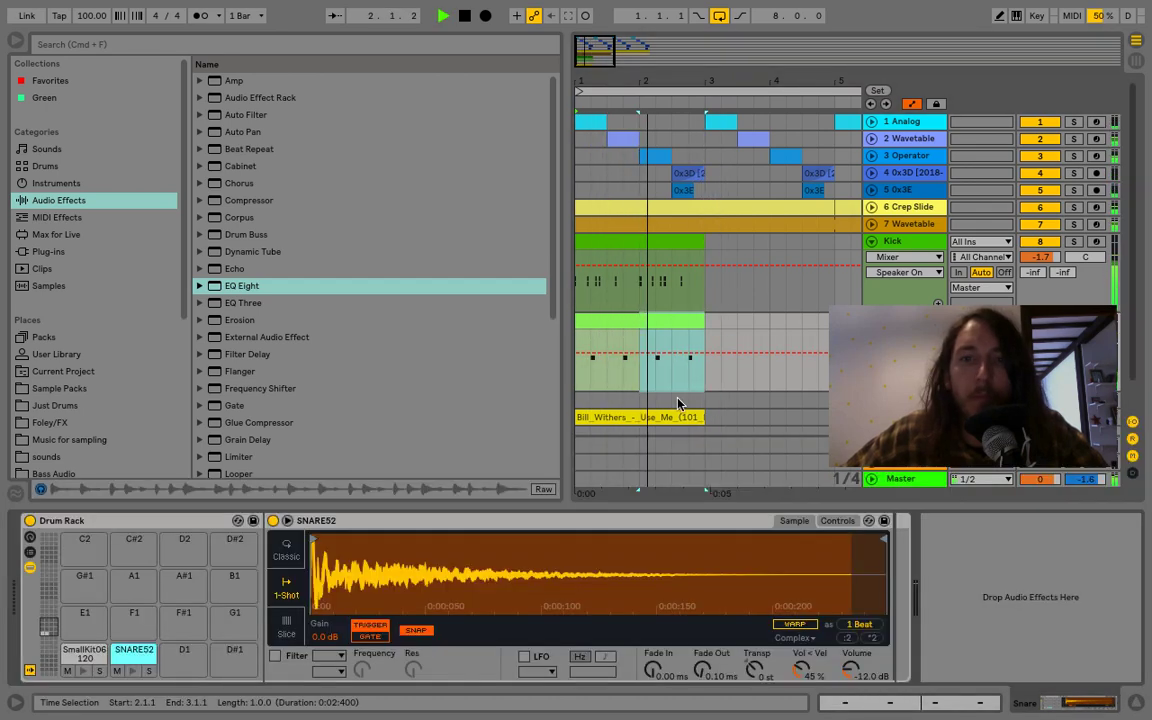
double_click(624, 323)
key("space")
double_click(460, 254)
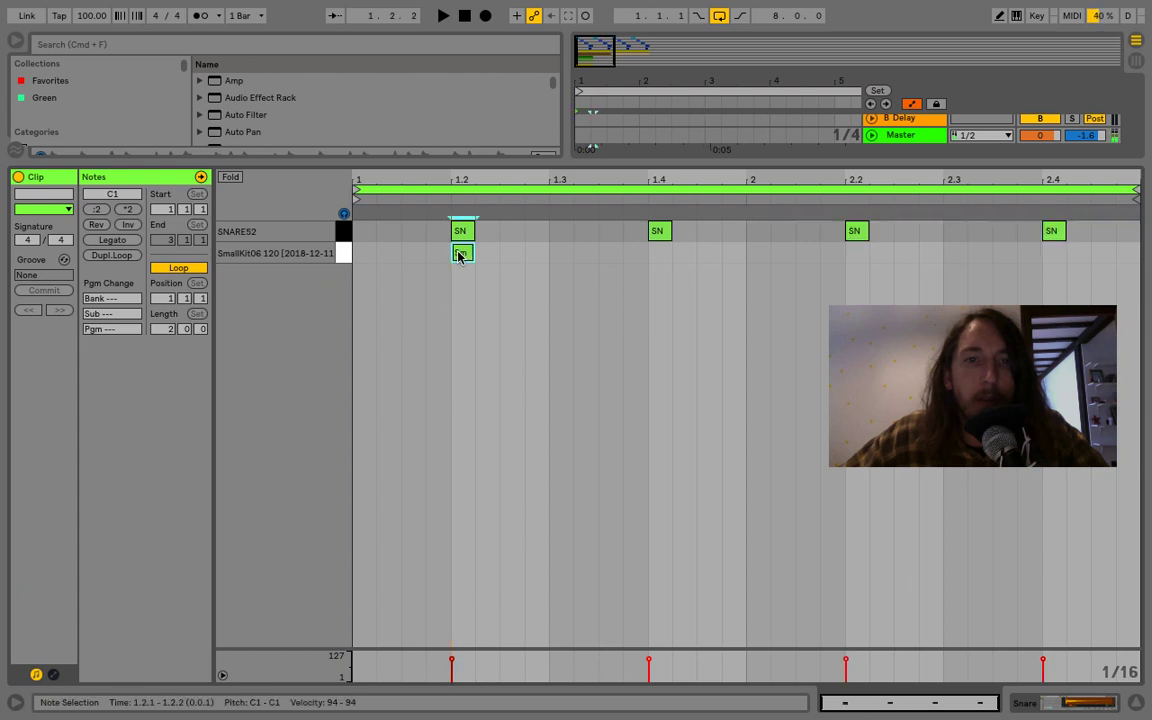
double_click(657, 253)
double_click(855, 253)
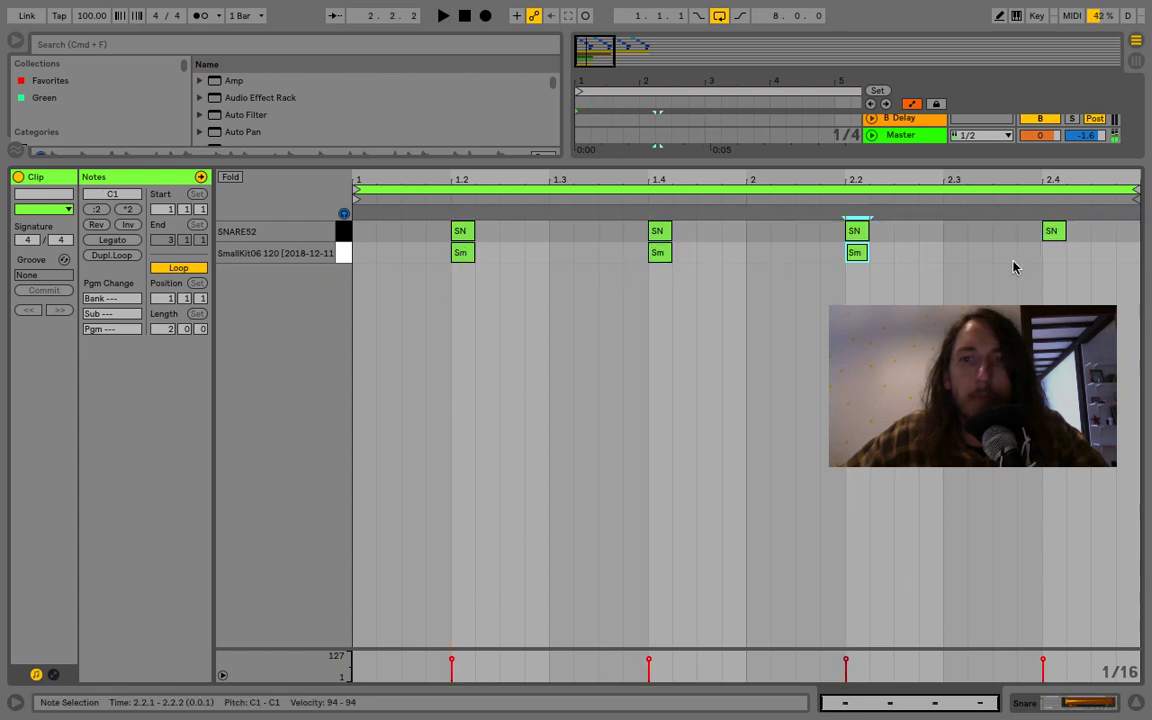
left_click(1066, 256)
double_click(1055, 254)
left_click(1138, 703)
key("space")
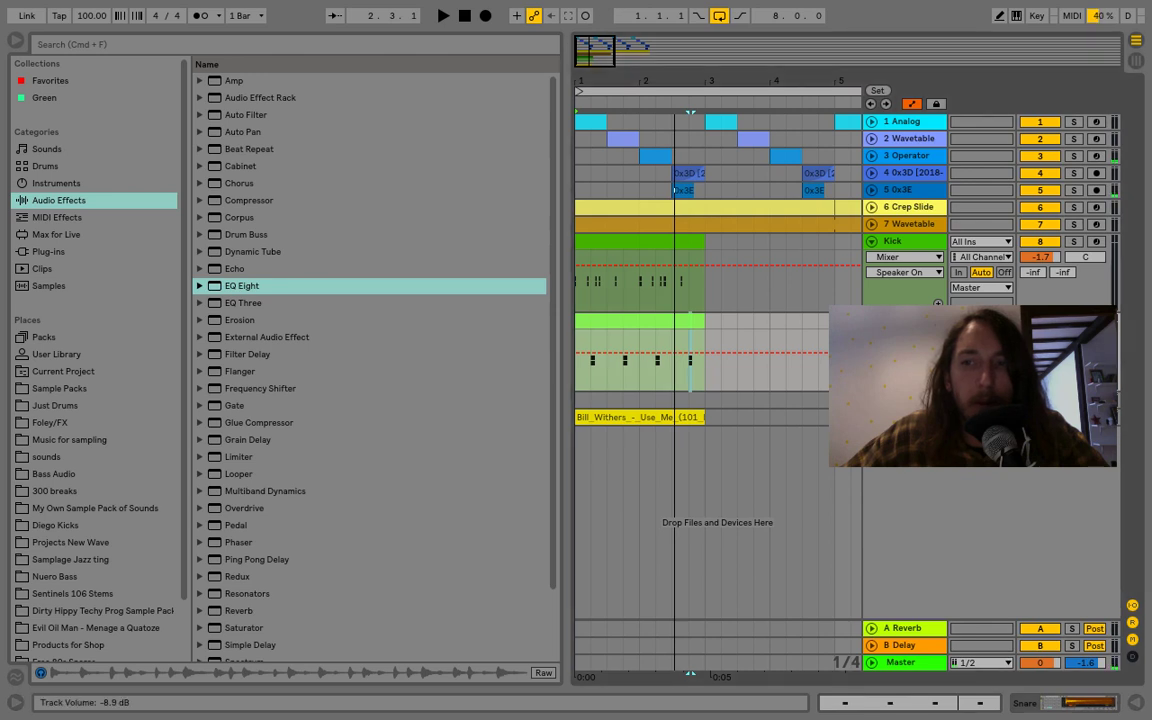
key("space")
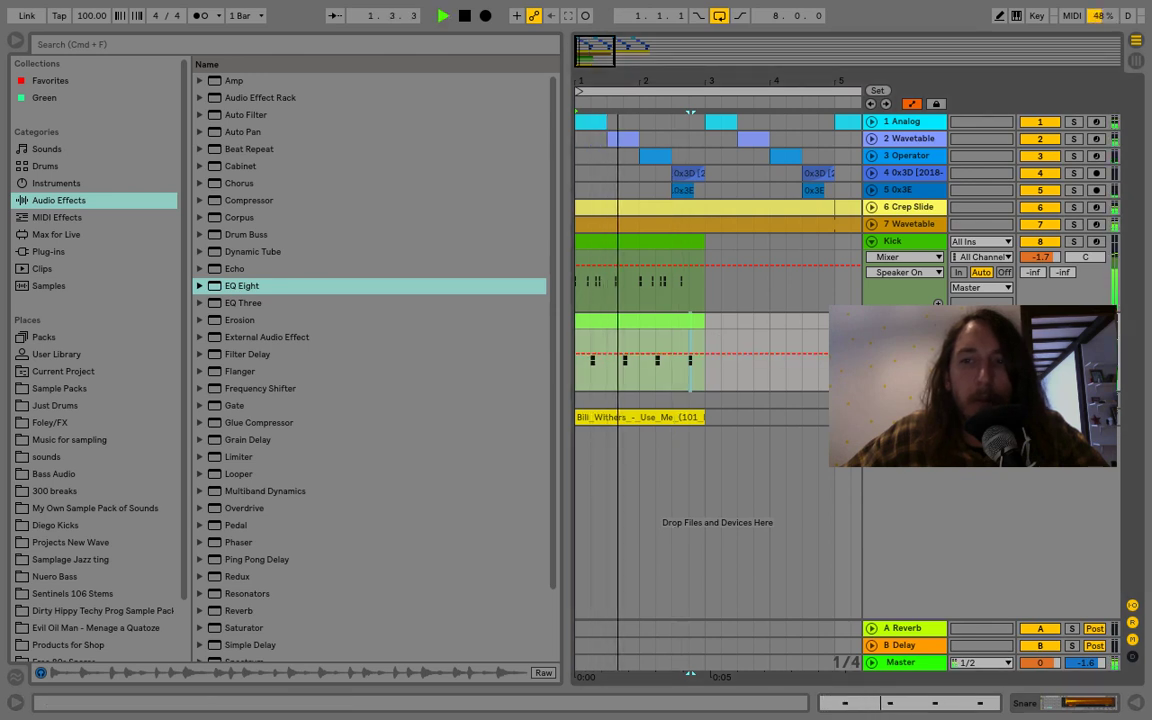
Show the Snare track's Drum Rack, then solo and select the SmallKit06 120 pad during playback
double_click(905, 321)
key("space")
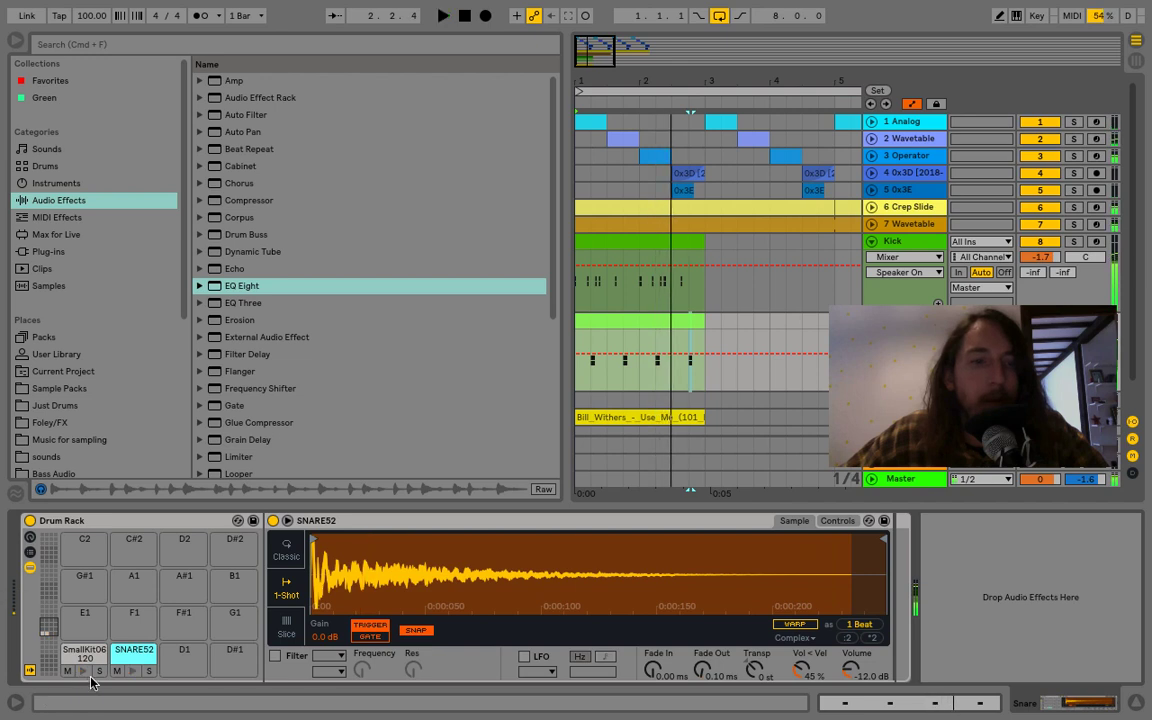
key("space")
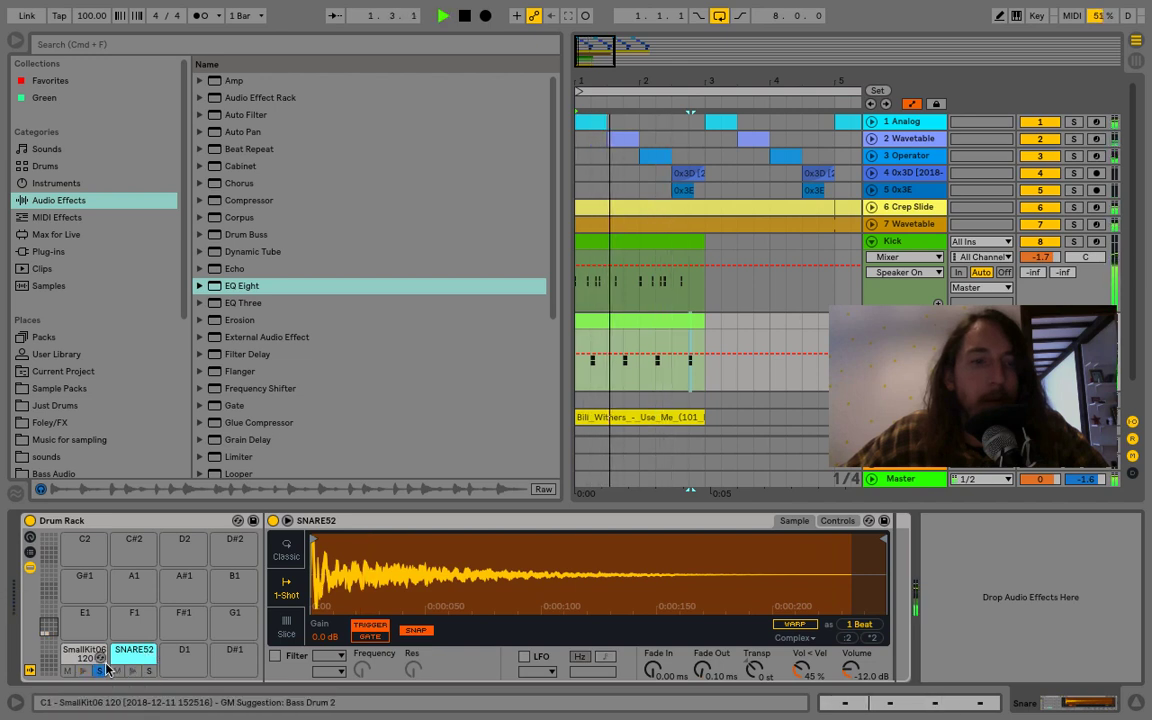
left_click(84, 655)
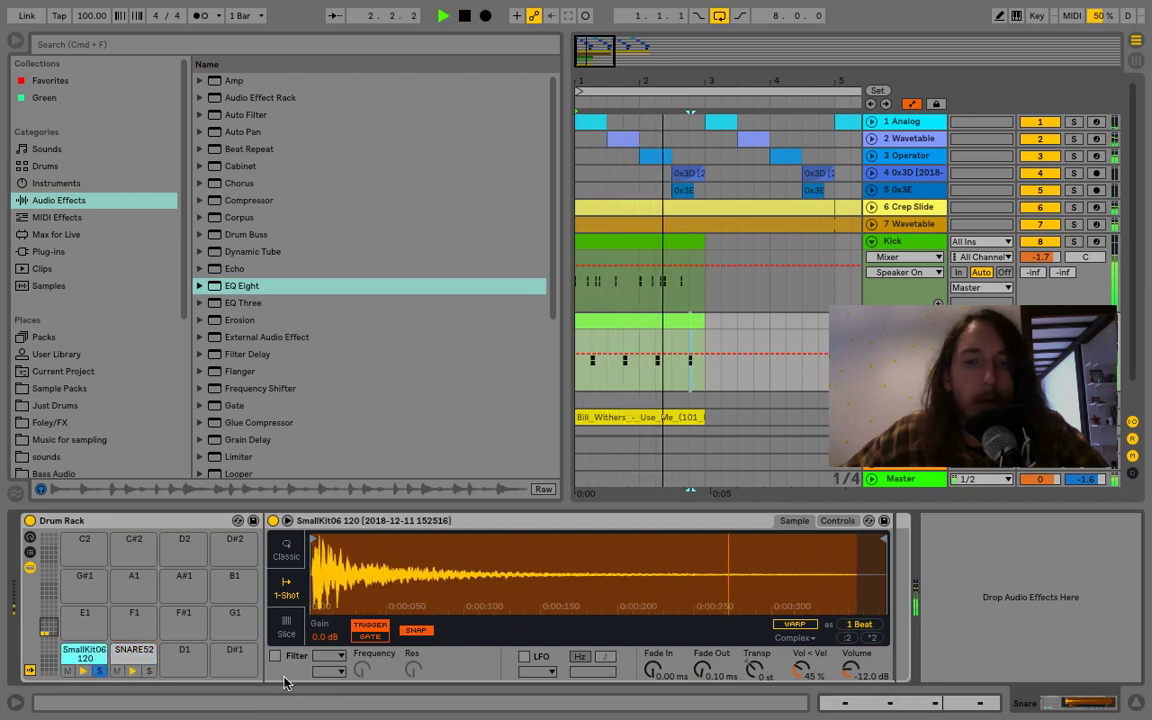
Switch the SmallKit06 120 sampler to Classic mode and set its sustain to -14 dB
key("space")
left_click(289, 554)
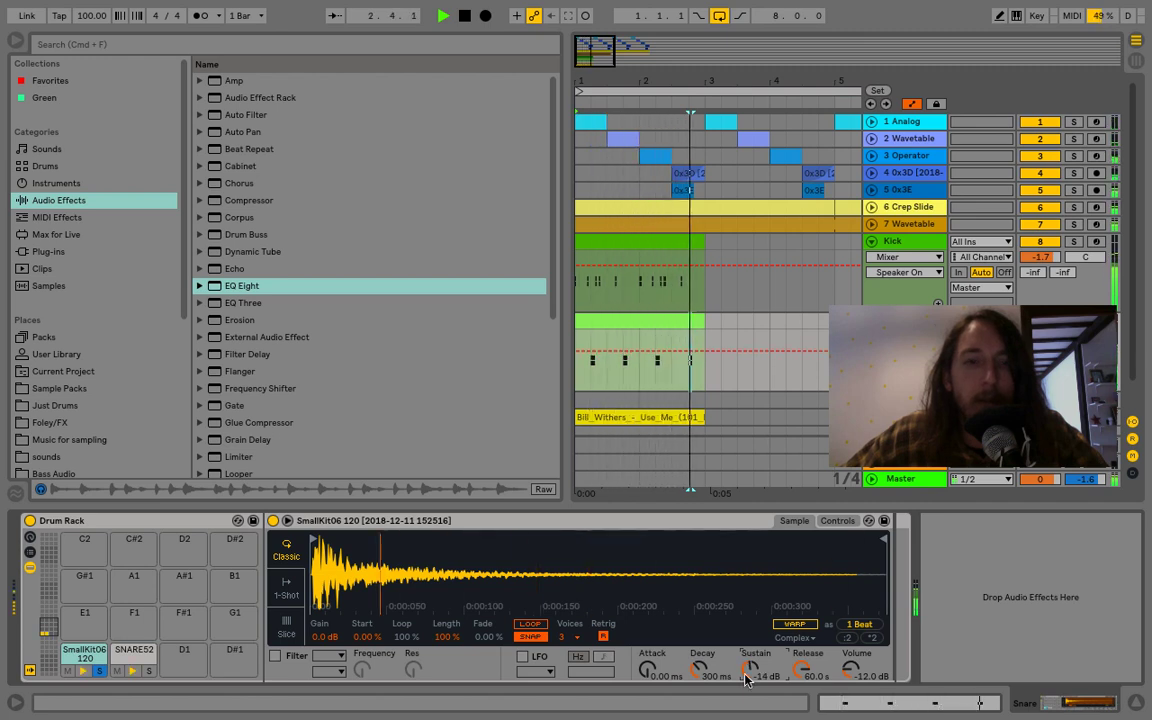
key("space")
Add an EQ Eight to the SmallKit06 120 pad and boost band 3 by about 7.07 dB at 1.44 kHz
left_click(243, 287)
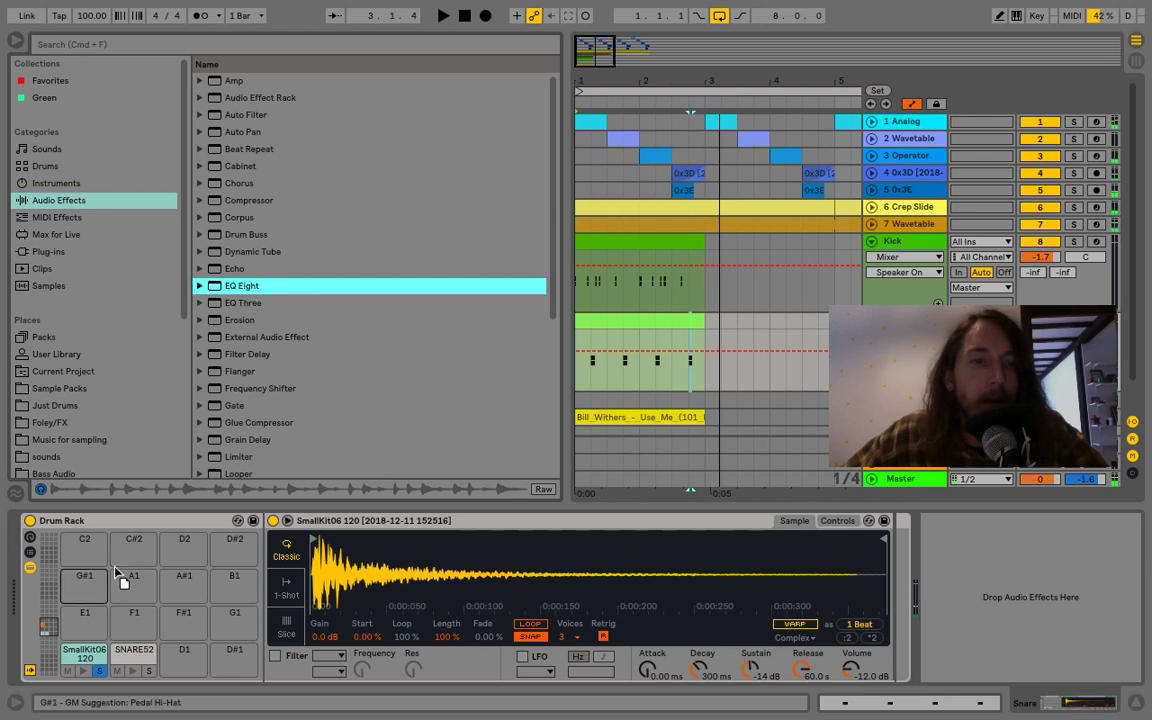
left_click_drag(115, 567, 42, 627)
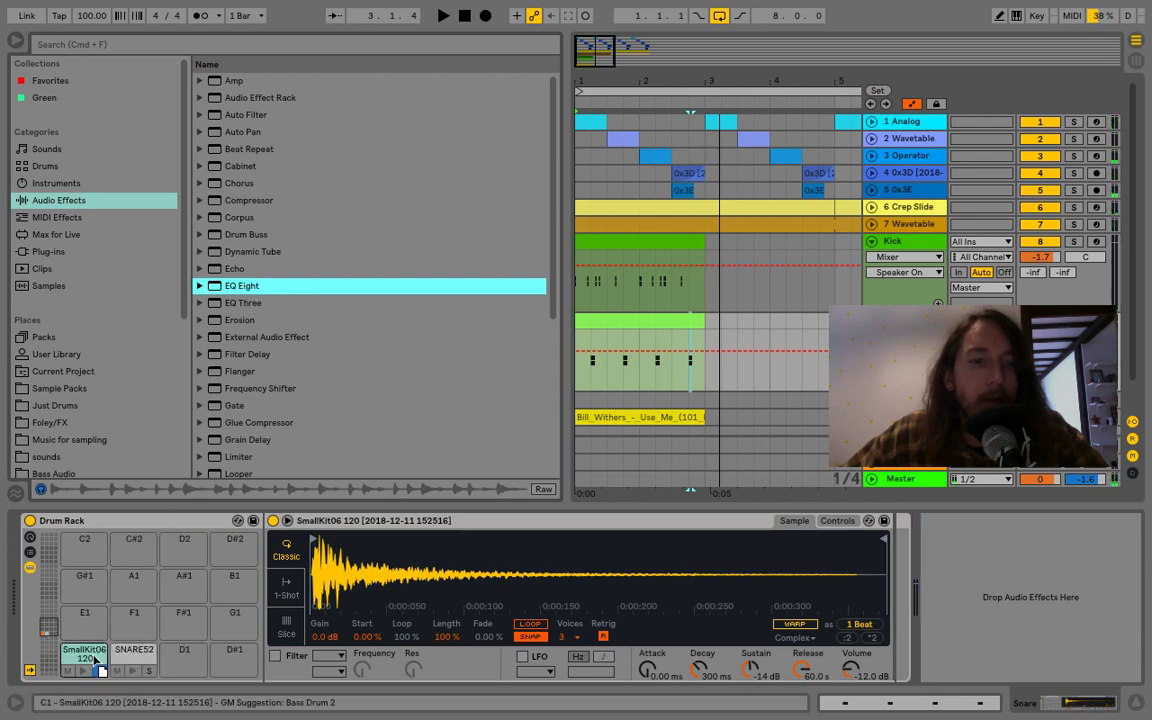
left_click_drag(427, 645, 972, 566)
key("space")
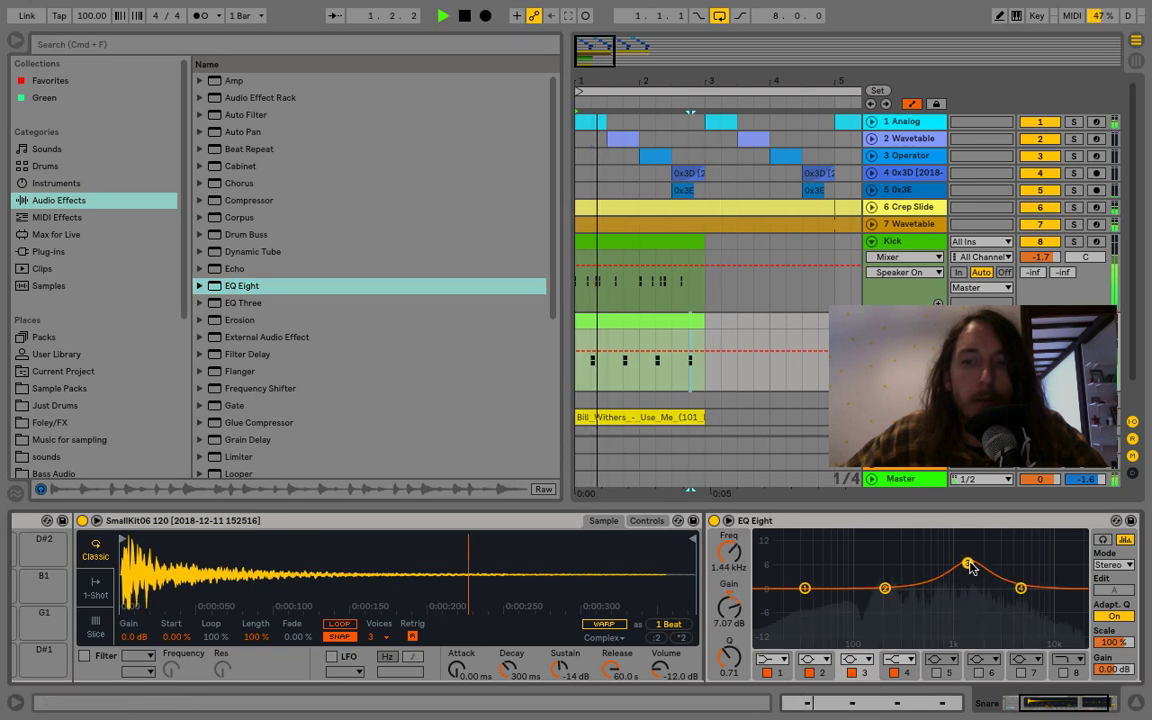
Change band 1 of the SmallKit06 120 EQ to a low cut at about 129 Hz and play the result
left_click(770, 659)
left_click(771, 594)
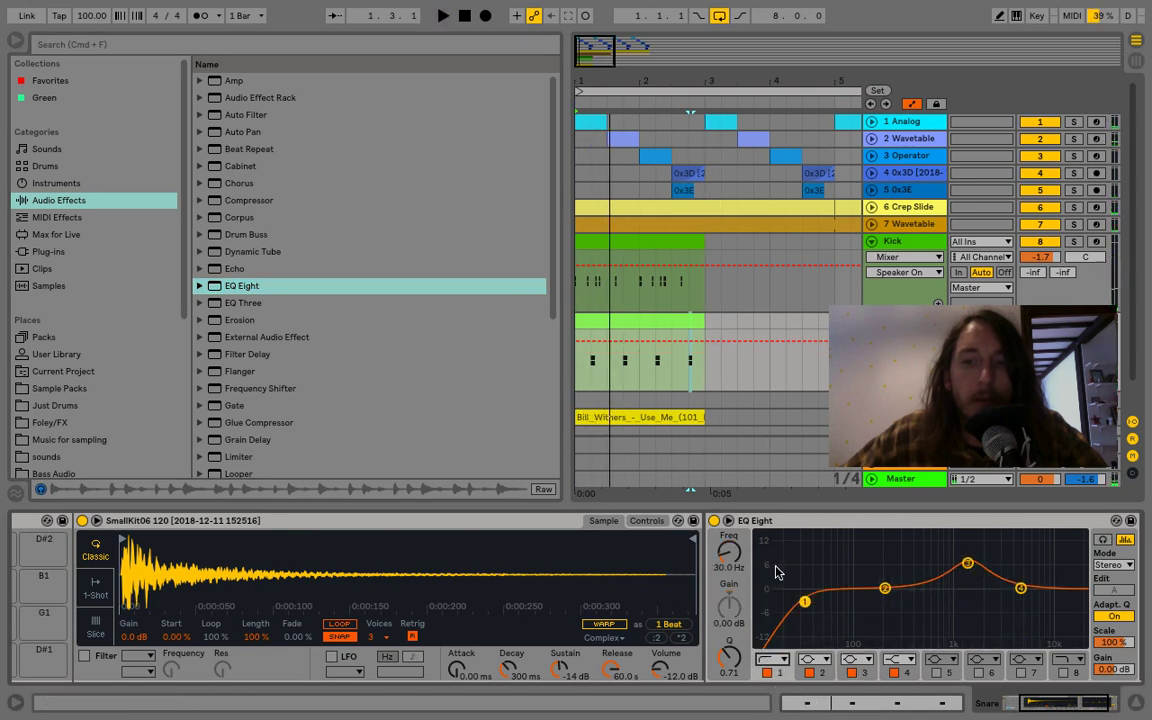
left_click_drag(823, 600, 866, 602)
key("space")
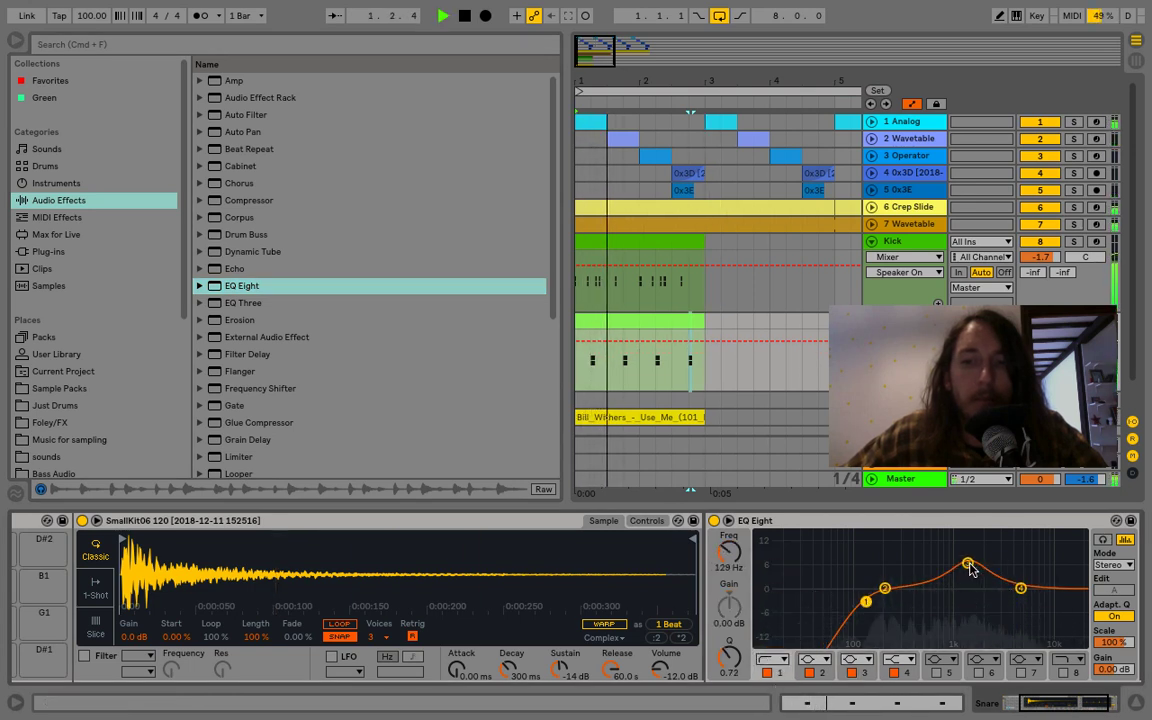
Boost the SmallKit06 120 EQ by about 3.60 dB at 3.59 kHz, 7.31 dB at 215 Hz and 7.56 dB at 1.63 kHz on bands 4, 2 and 3
left_click_drag(1026, 594, 1012, 582)
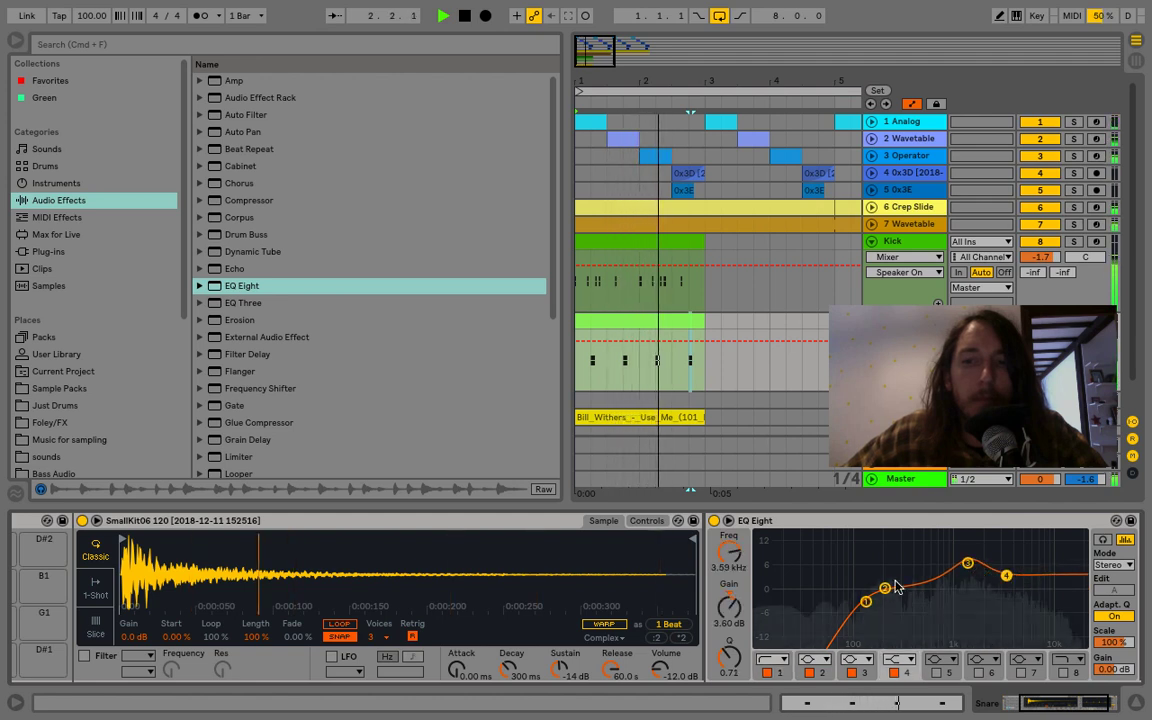
left_click_drag(885, 594, 885, 582)
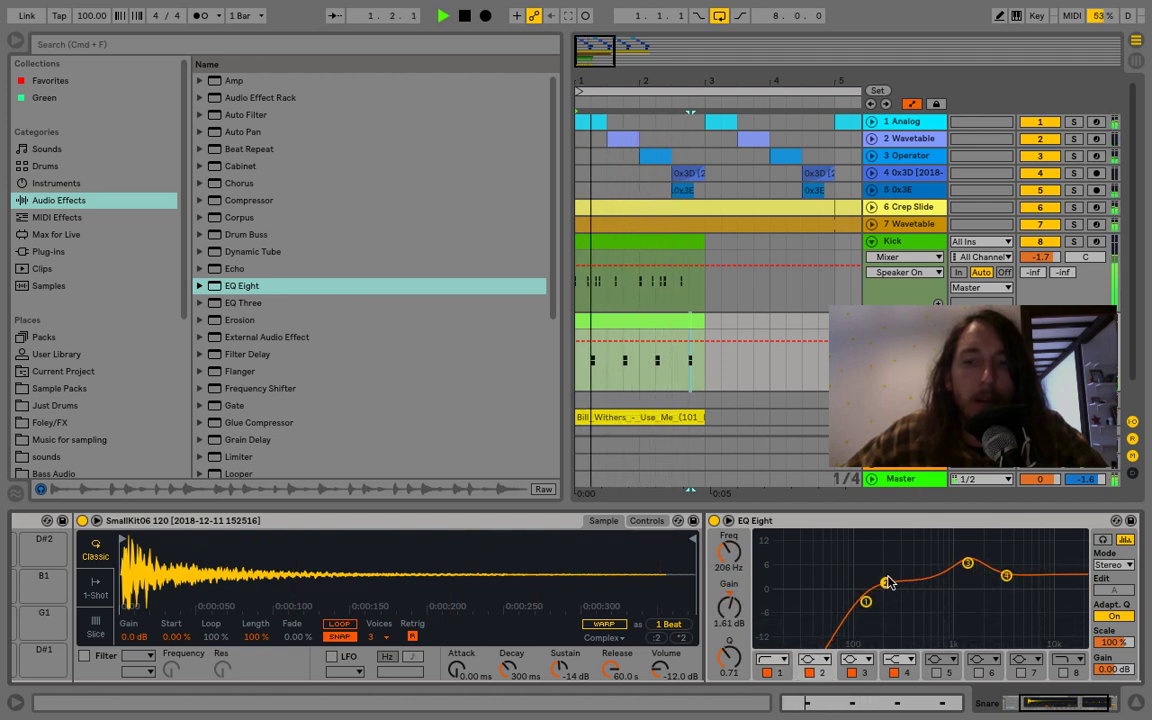
key("space")
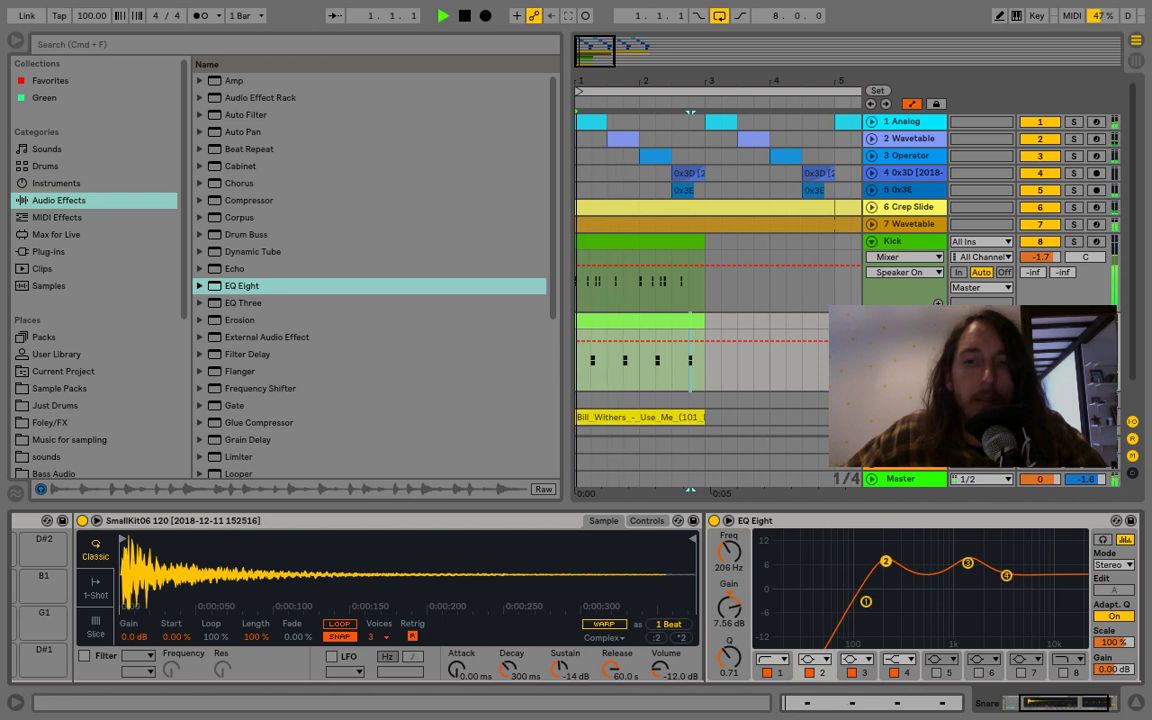
left_click_drag(886, 563, 887, 562)
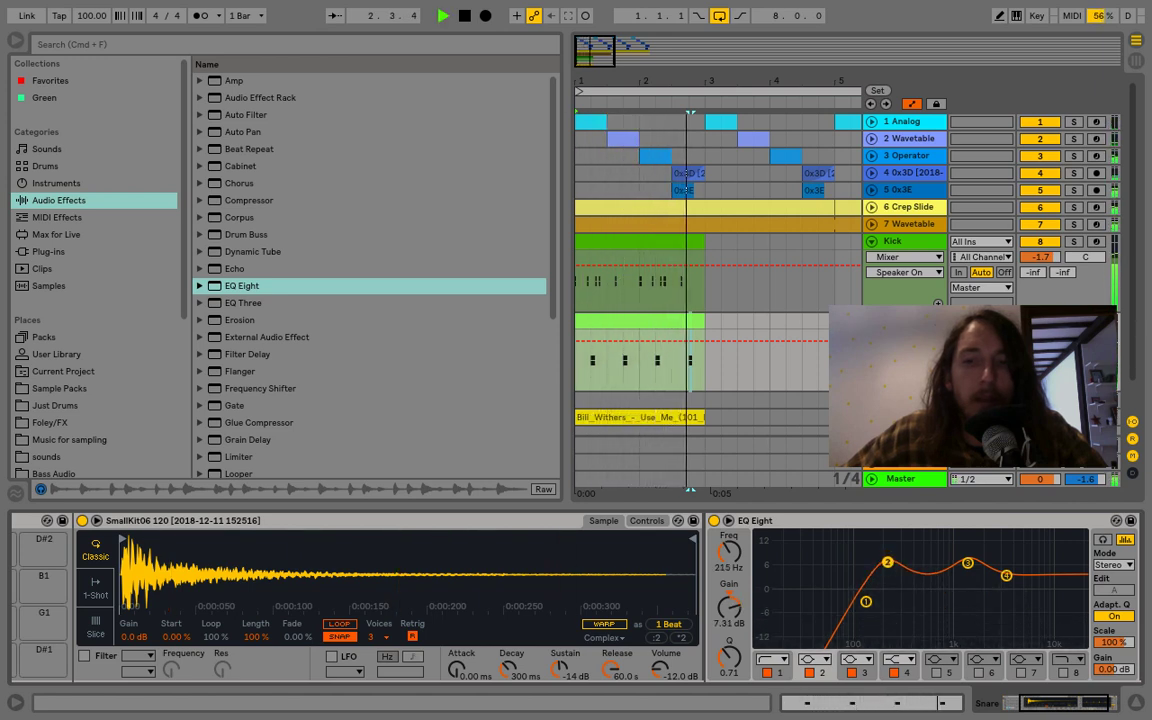
left_click_drag(970, 565, 974, 561)
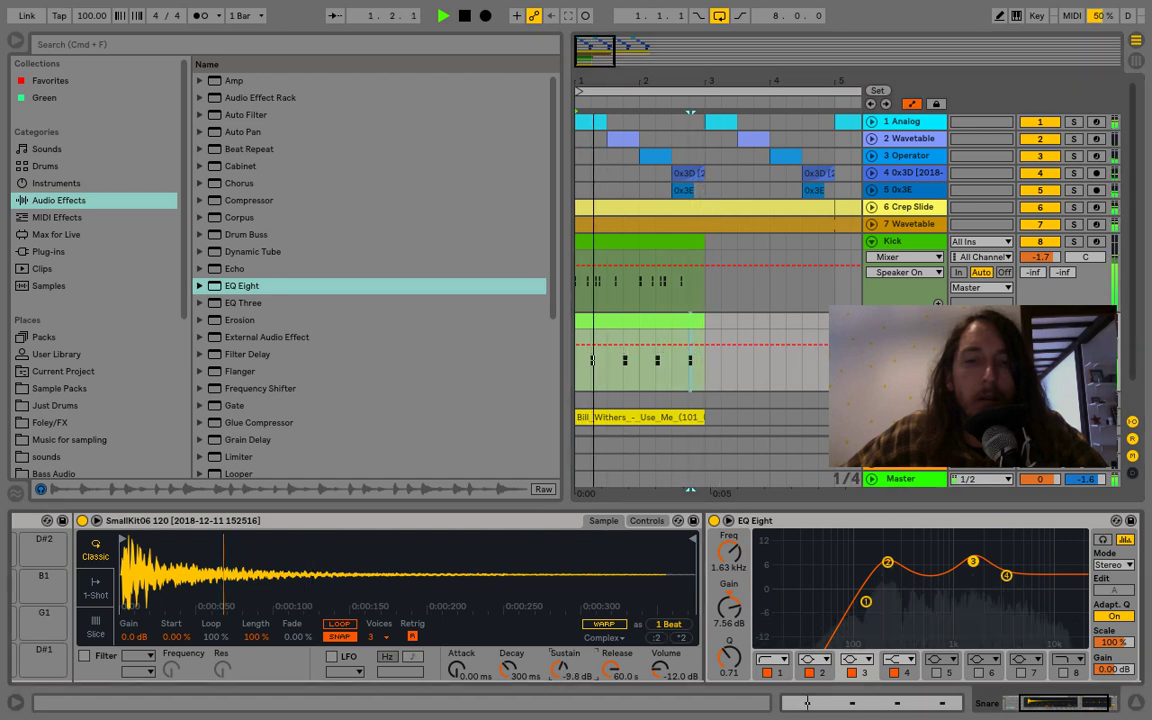
Set the SmallKit06 120 sustain to -9.5 dB, and solo and select the SNARE52 pad instead
left_click_drag(1101, 704, 1082, 703)
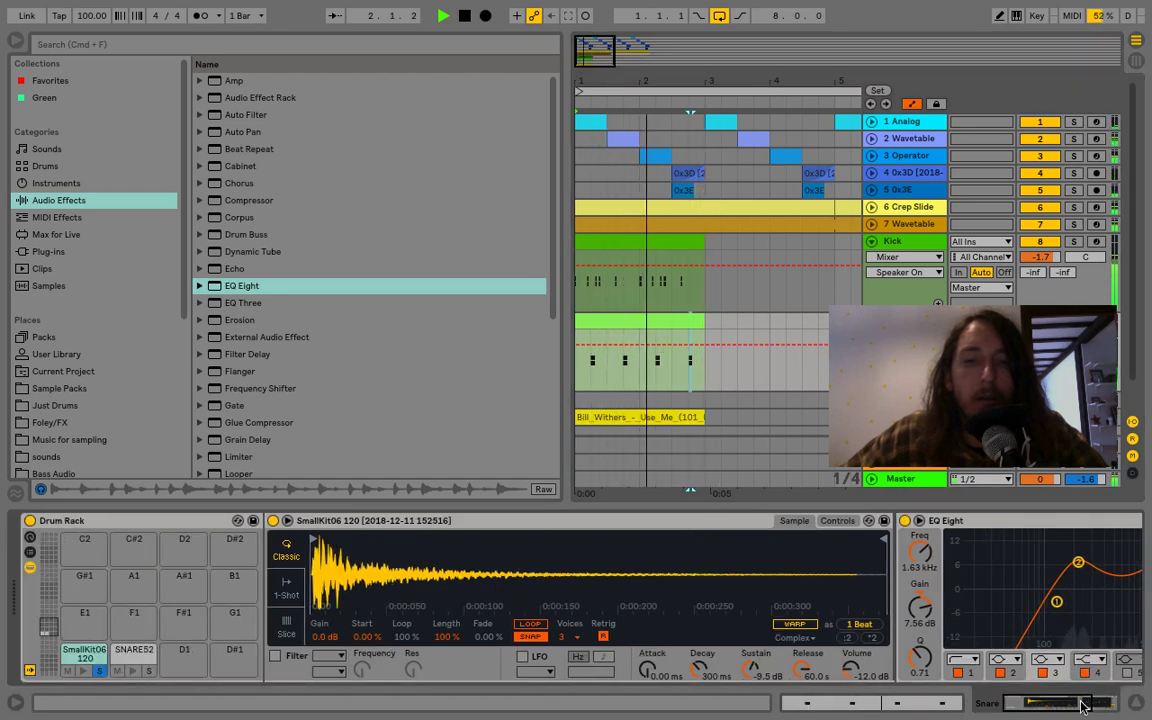
key("space")
left_click(149, 672)
key("space")
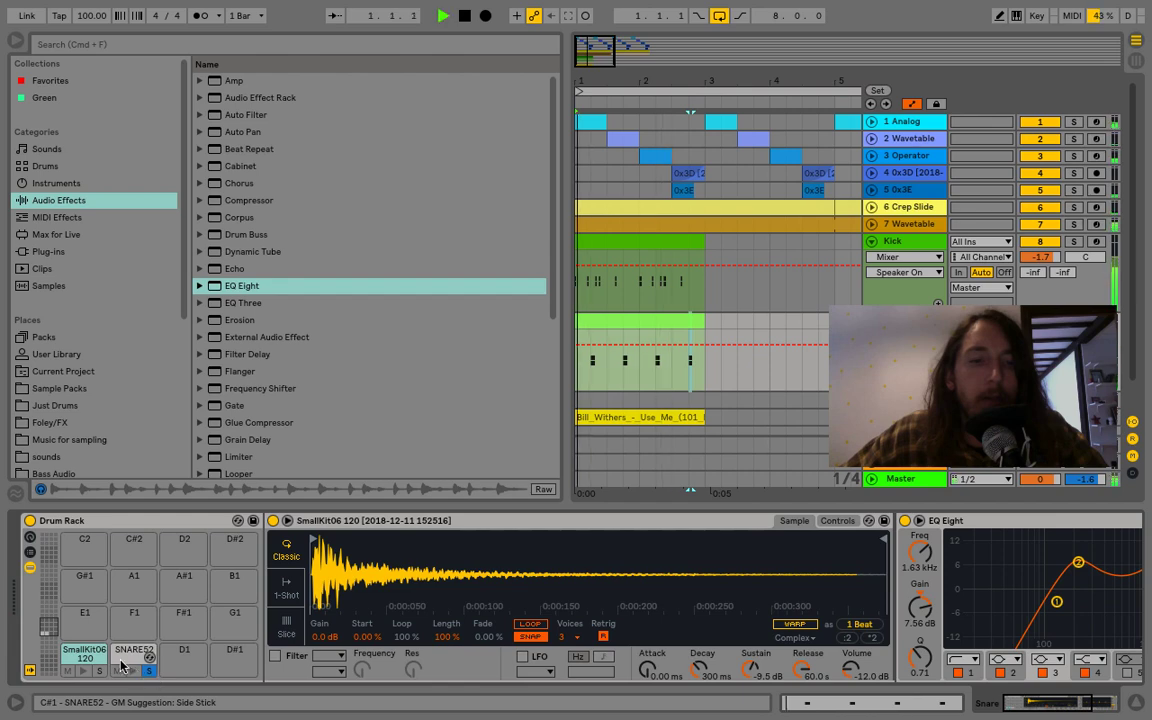
left_click(134, 654)
Add an EQ Eight to the SNARE52 pad and switch its sampler to Classic mode
left_click(215, 287)
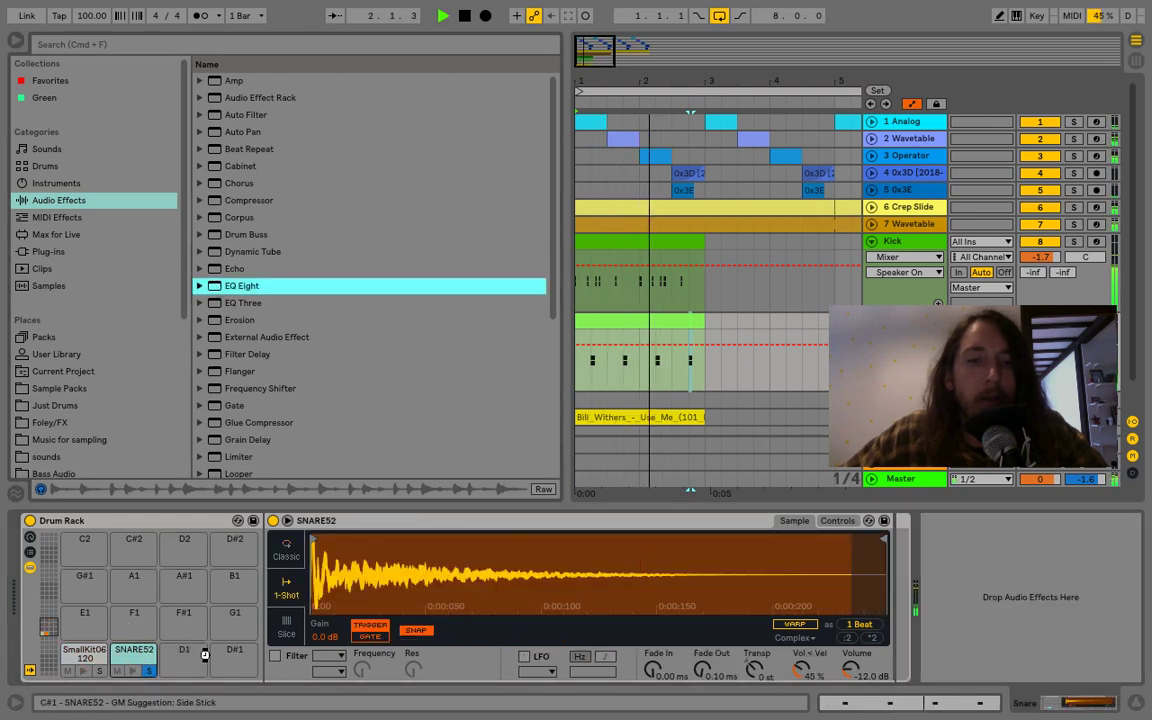
left_click(94, 549)
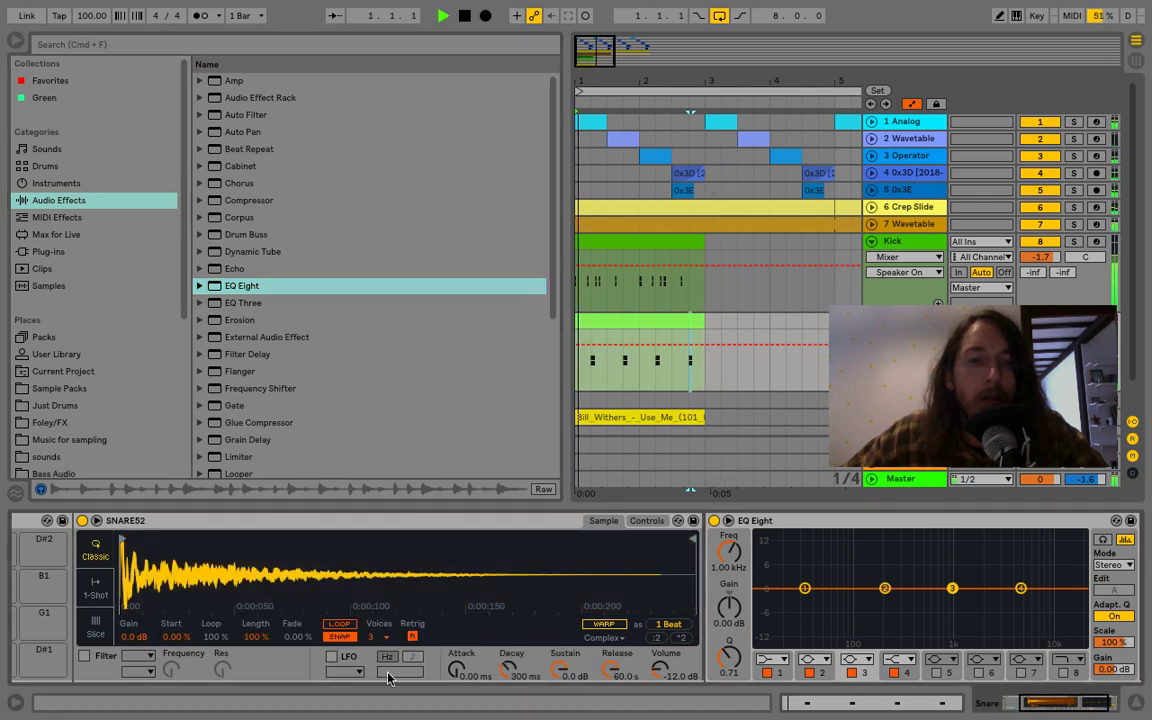
key("space")
Make band 1 of the SNARE52 EQ a low cut and boost band 3 by about 8.06 dB at 1.26 kHz while listening
left_click(773, 660)
left_click(771, 568)
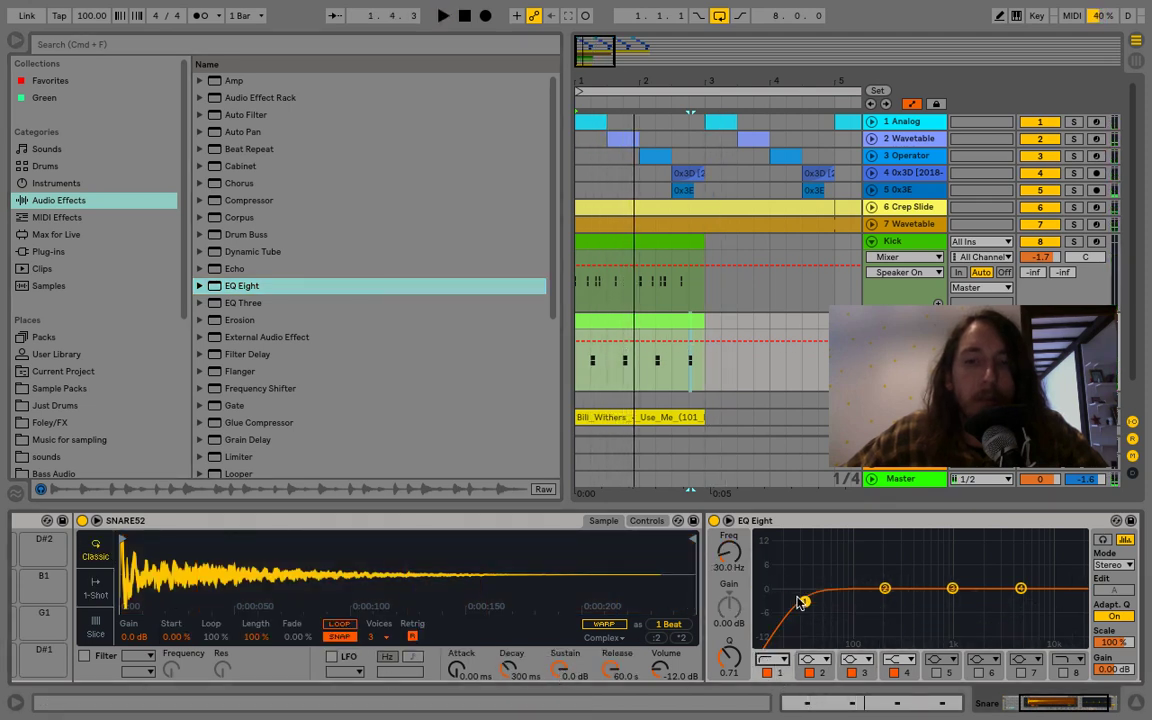
left_click_drag(953, 589, 952, 548)
key("space")
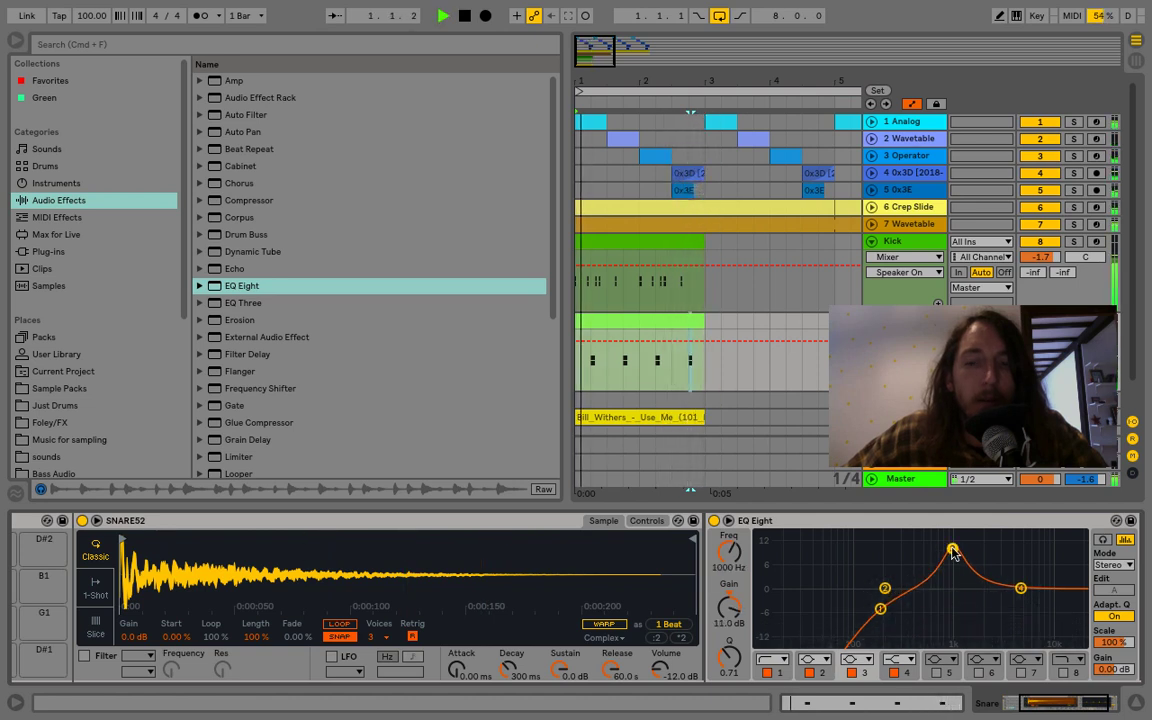
key("space")
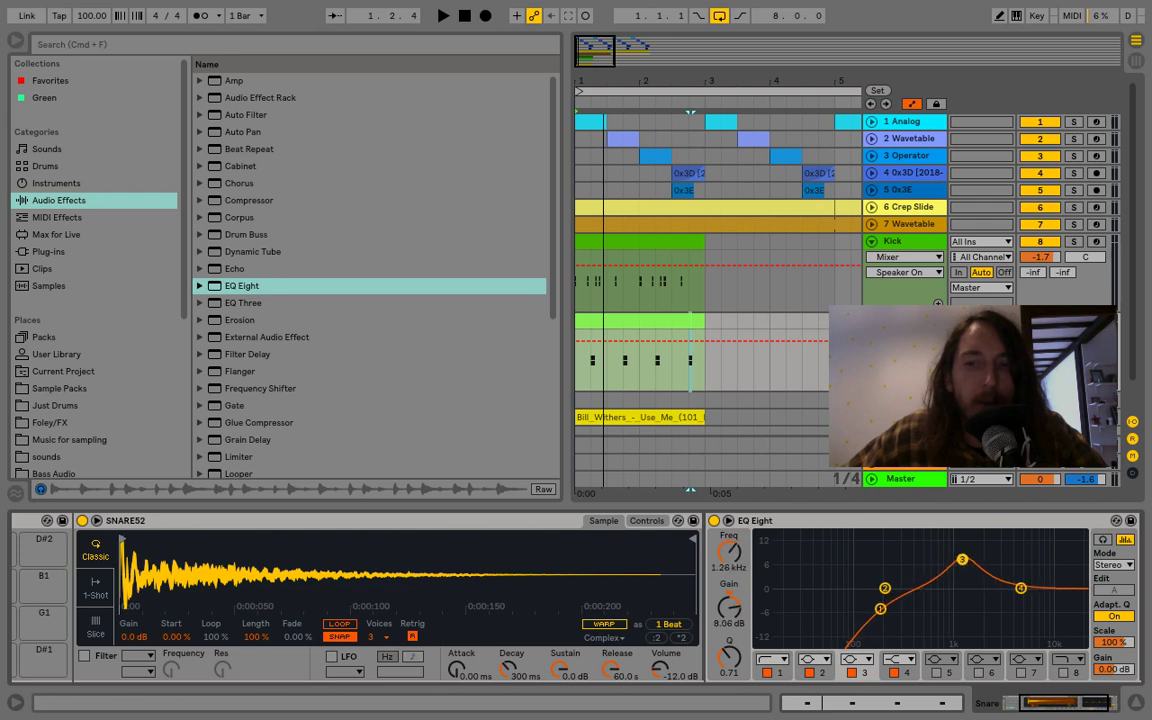
Sweep the SNARE52 EQ's band 3 up to 6.12 kHz and back to 1.26 kHz at 10.0 dB, and boost band 2 in the low mids
left_click_drag(941, 555, 1029, 544)
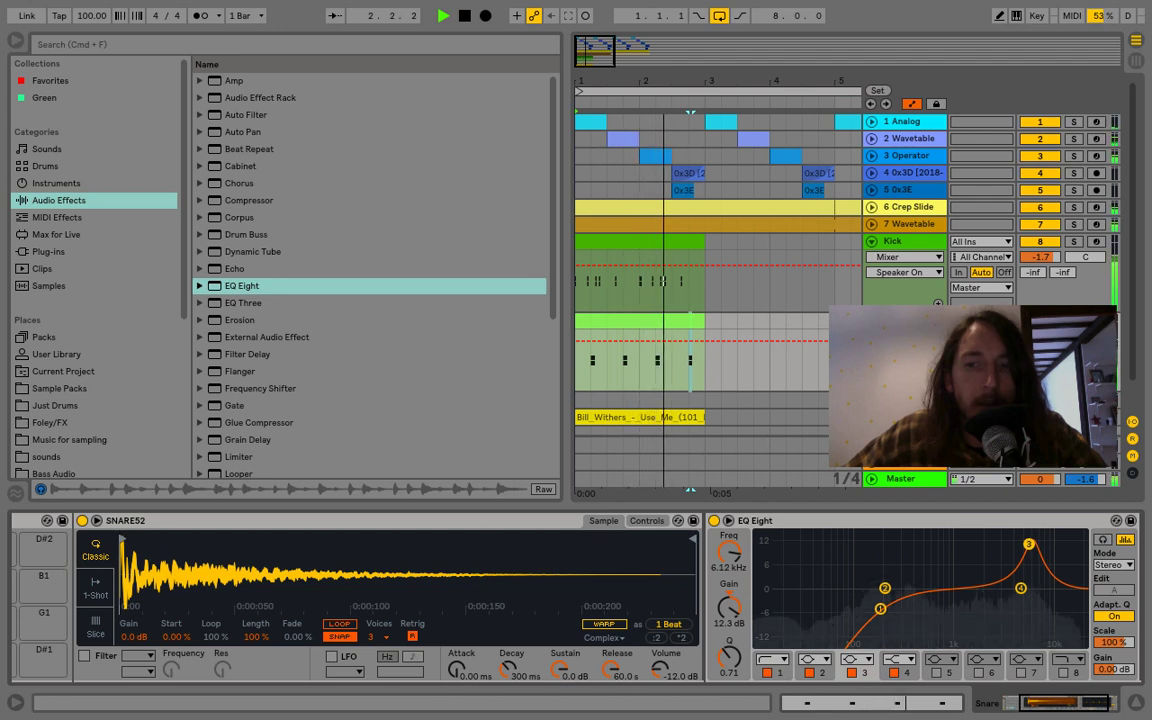
left_click_drag(1029, 544, 962, 554)
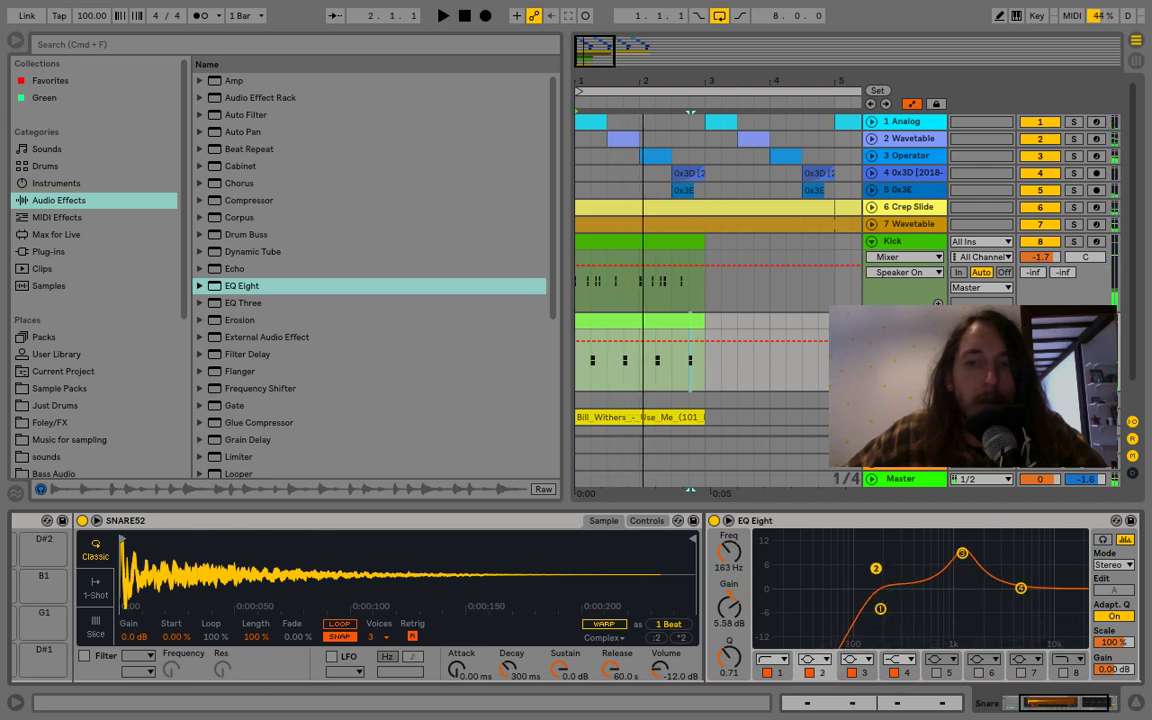
key("space")
left_click_drag(885, 551, 892, 556)
Widen band 3 of the SNARE52 EQ to a Q of 0.34 and move it to about 1.90 kHz with a 9.55 dB gain
left_click_drag(963, 554, 976, 553)
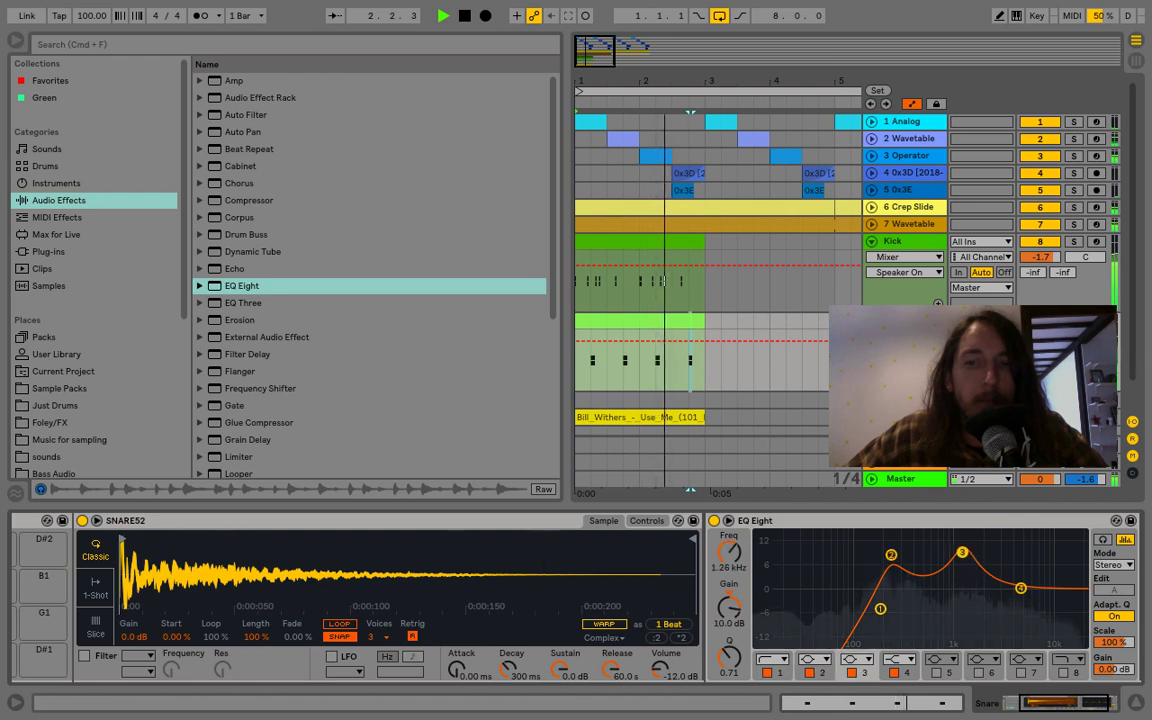
left_click_drag(729, 658, 729, 656)
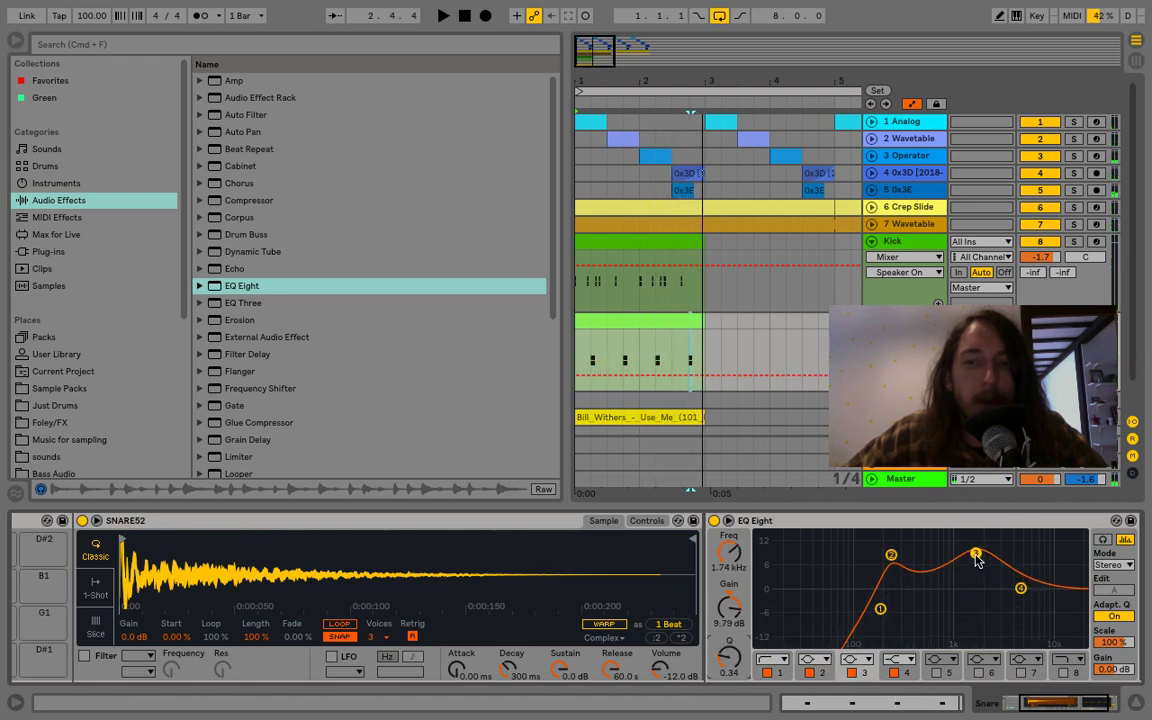
left_click_drag(981, 548, 979, 554)
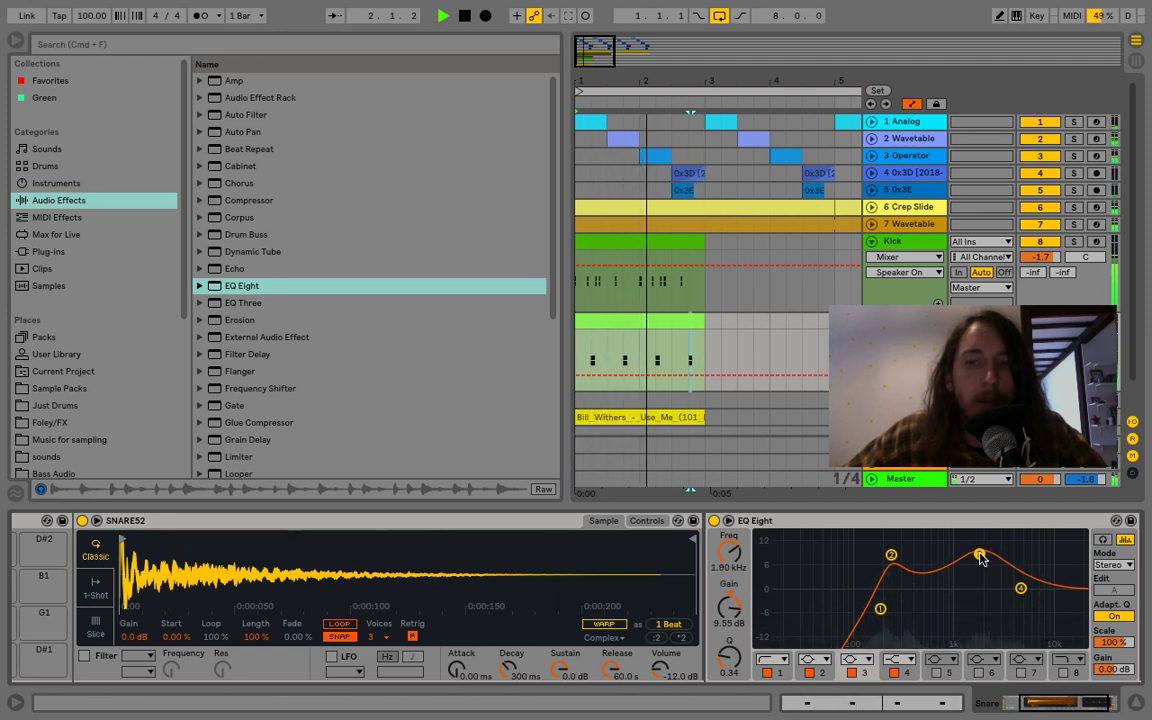
Set the SNARE52 sustain to -4.1 dB, and lower the Snare track to -16.8 dB with both pads soloed
left_click_drag(560, 678, 560, 682)
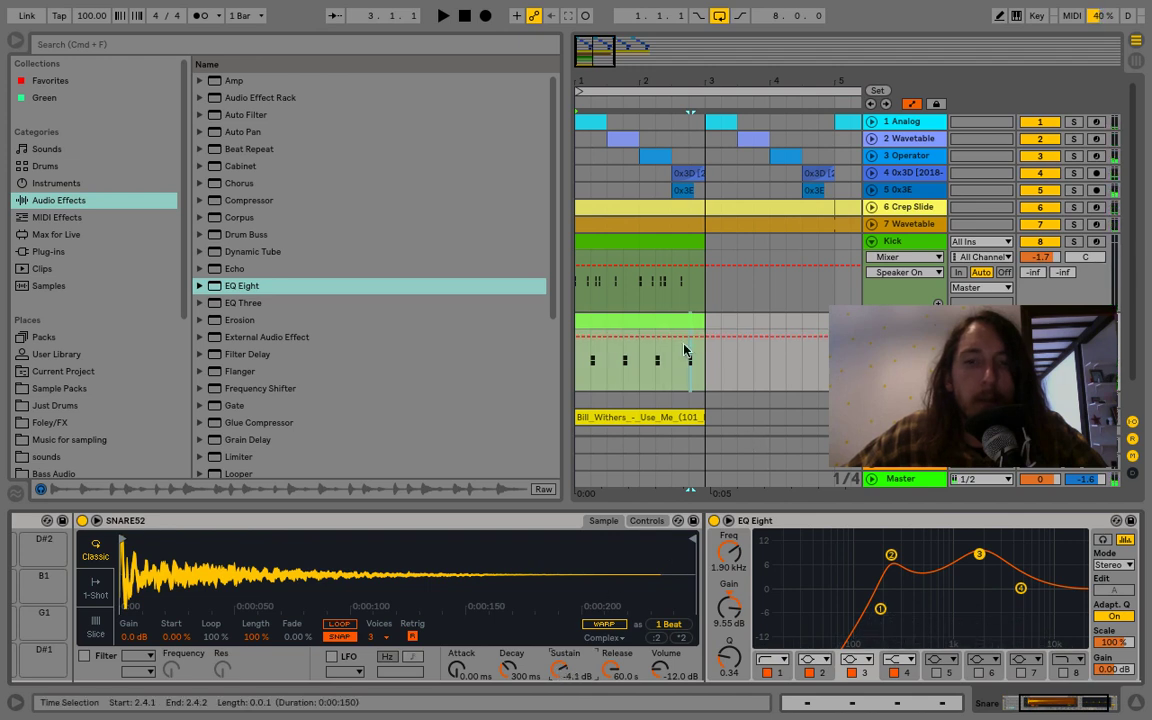
left_click_drag(1043, 696, 1012, 699)
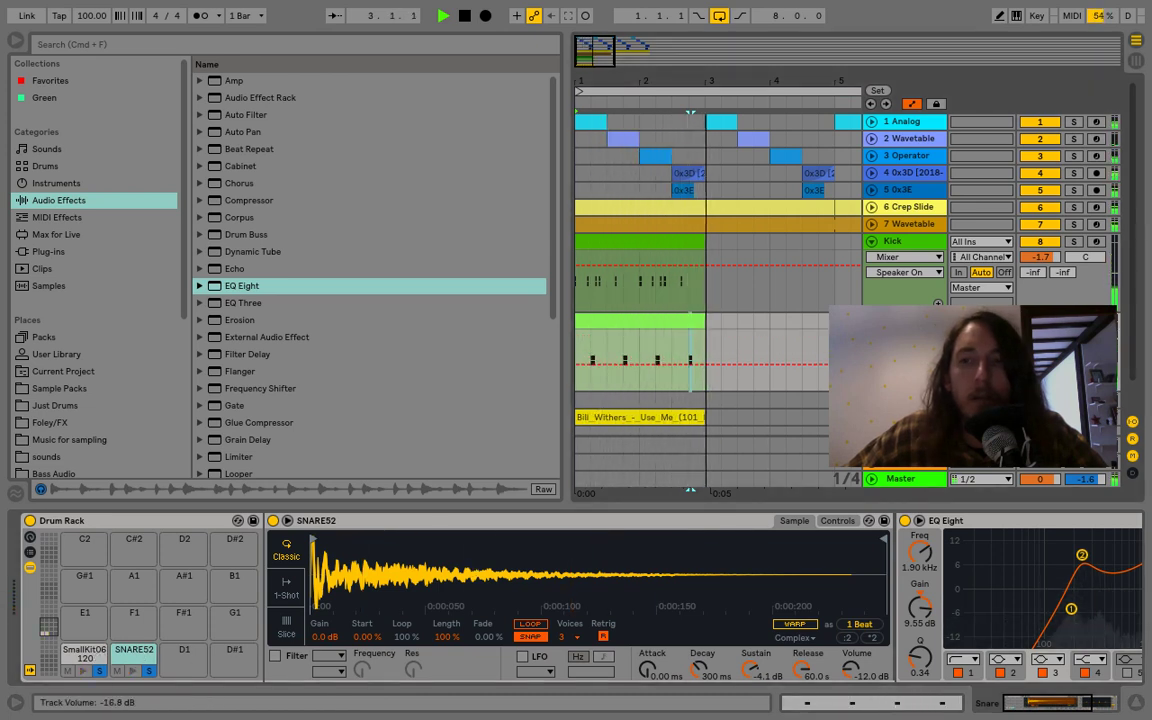
Add an EQ Eight after the Snare track's Drum Rack and boost band 3 by about 9.05 dB at 1.35 kHz
left_click(214, 288)
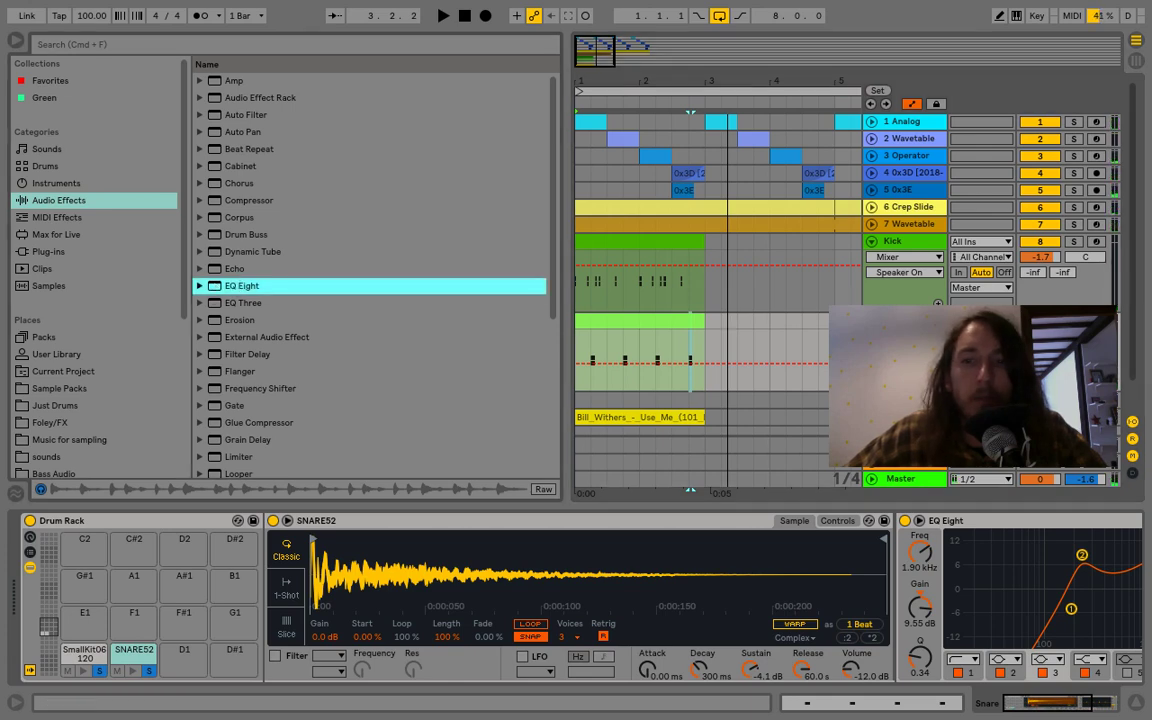
left_click_drag(770, 570, 958, 556)
key("space")
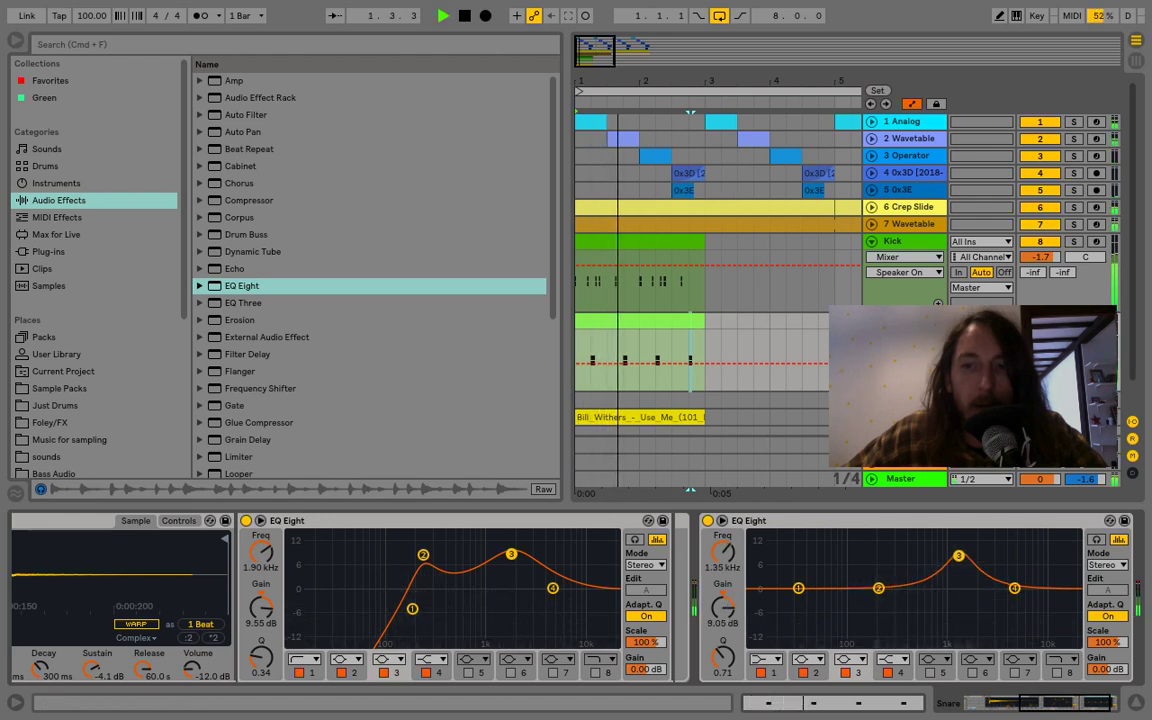
Boost the Snare track EQ's band 4 by 4.34 dB at 2.84 kHz and band 2 by 4.09 dB at 198 Hz
left_click_drag(1014, 588, 989, 574)
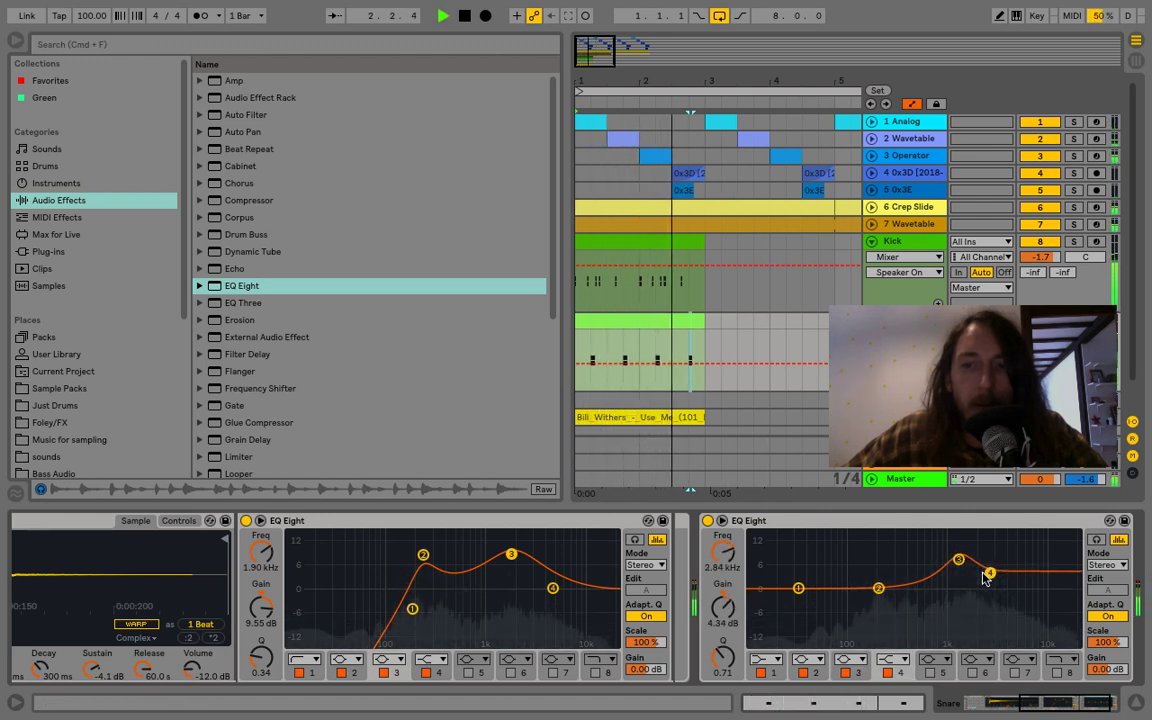
left_click_drag(878, 588, 877, 574)
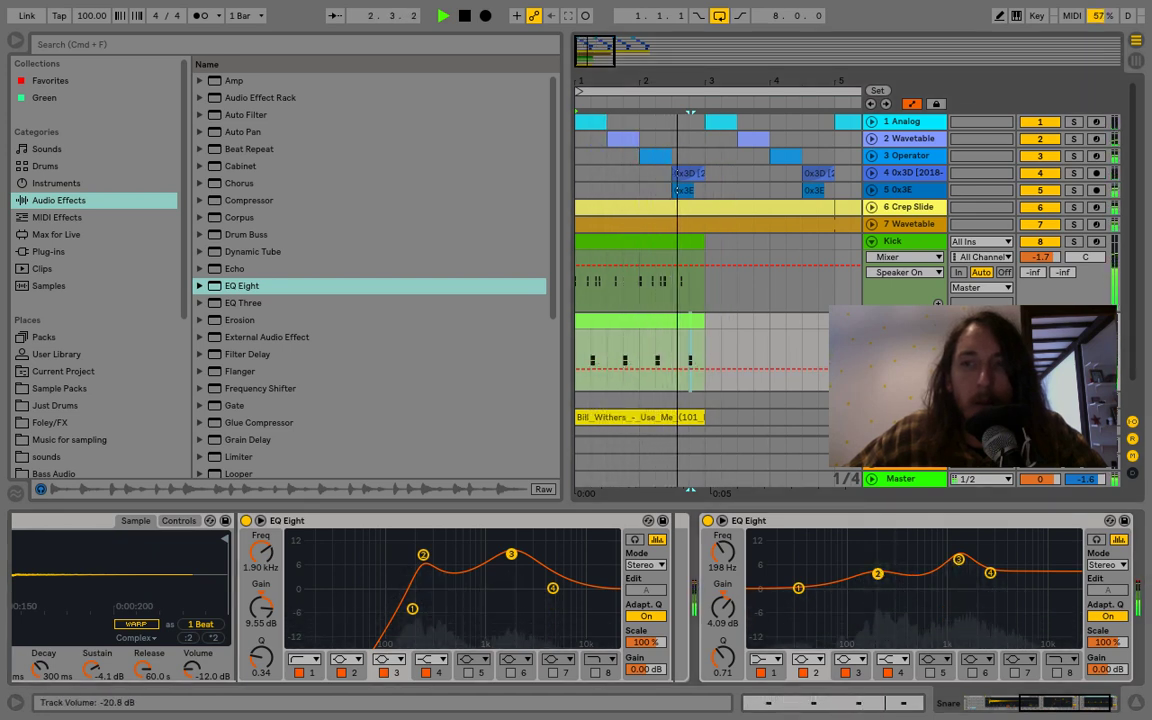
Add a Reverb after the Snare track's EQ Eight with a 1.02 s decay time and 45% dry/wet
scroll(315, 393, "down", 4)
key("space")
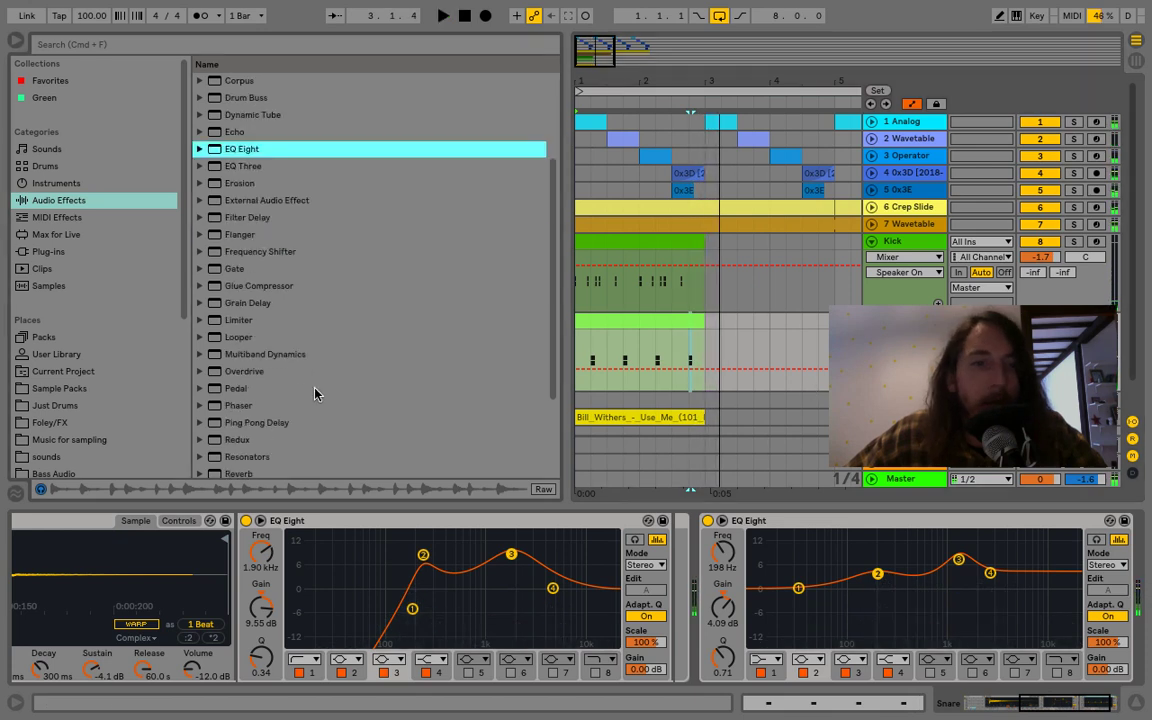
left_click(252, 474)
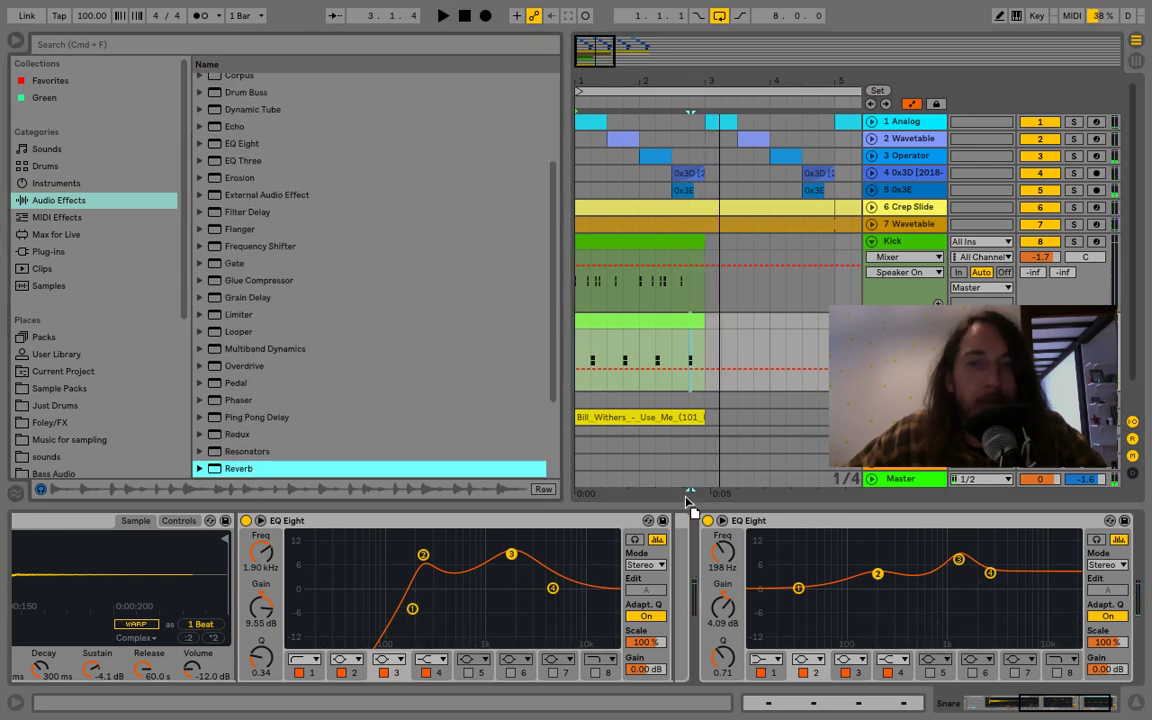
left_click_drag(688, 503, 1122, 647)
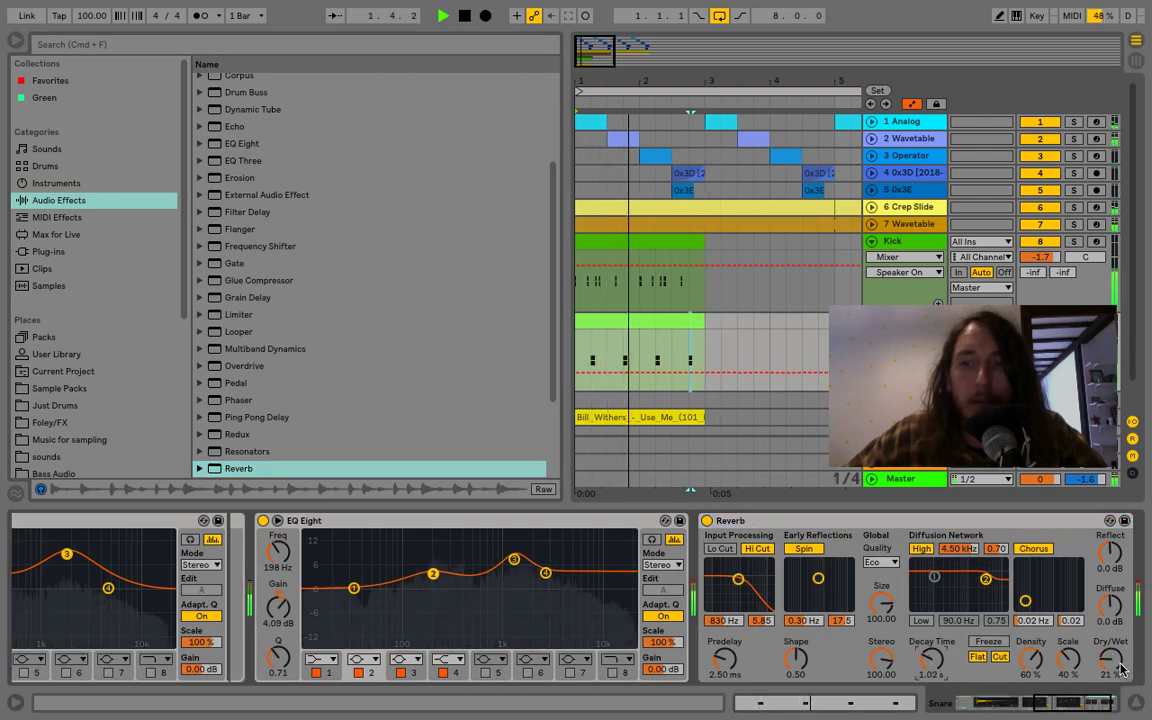
left_click_drag(1110, 661, 1110, 635)
key("space")
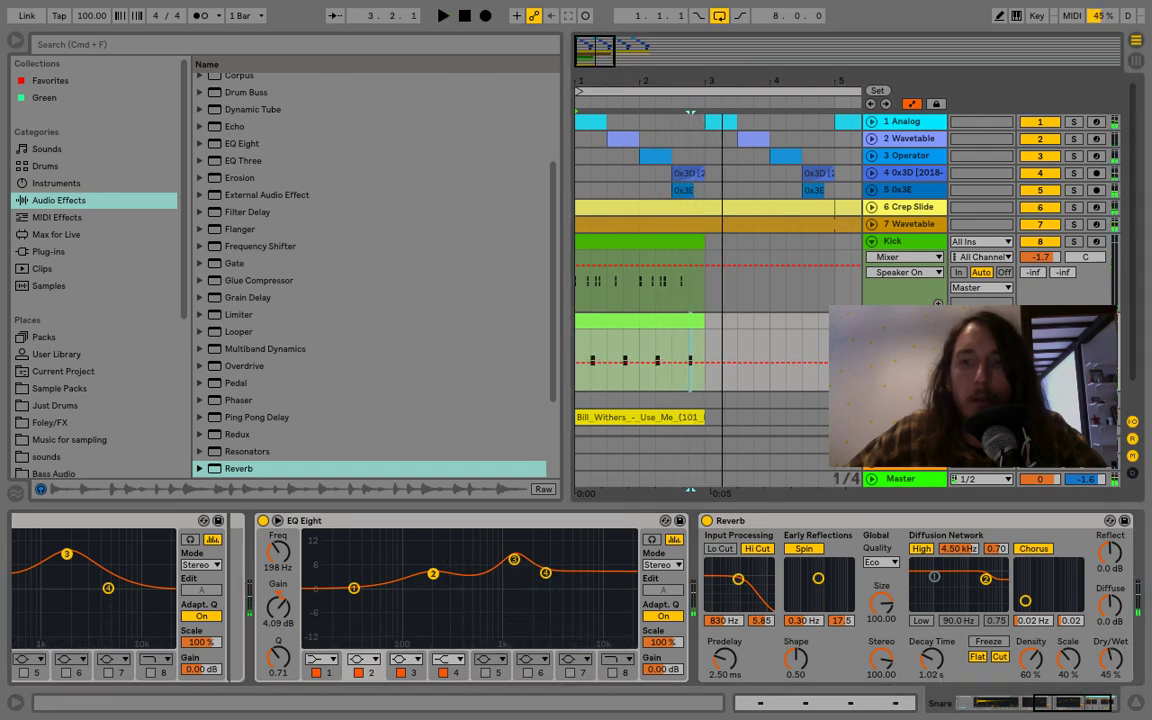
Unsolo the SNARE52 and SmallKit06 pads, and play the Snare track soloed
left_click_drag(1066, 706, 487, 705)
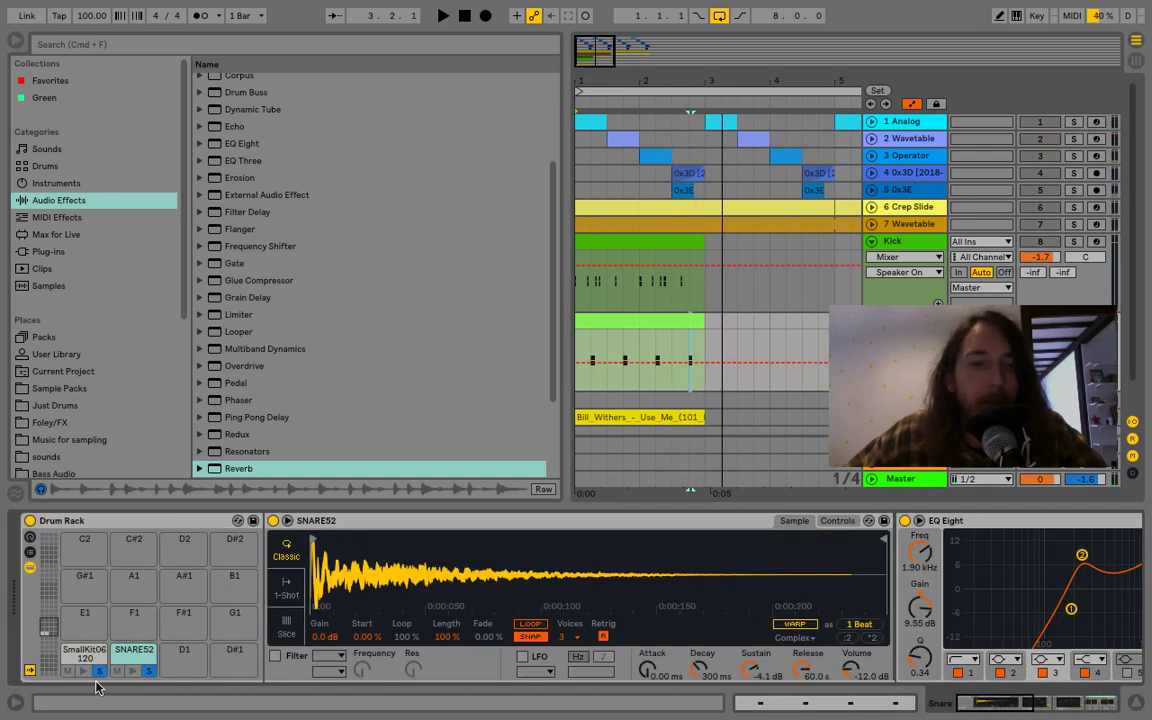
key("space")
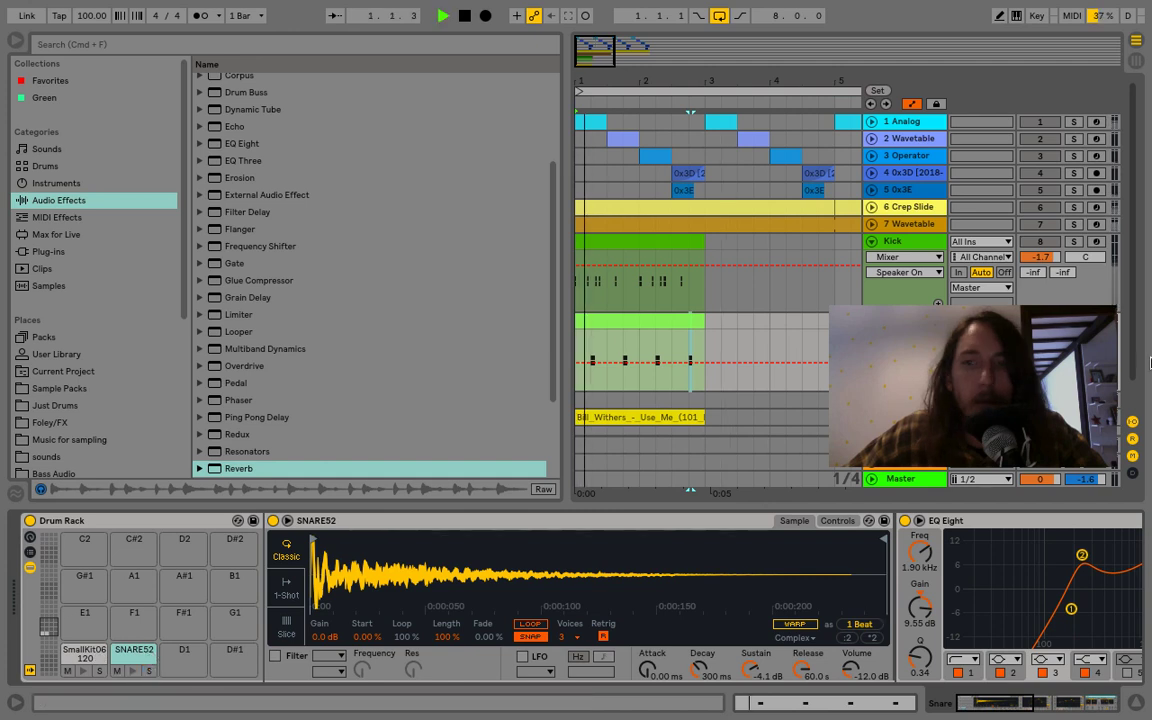
left_click(623, 327)
key("space")
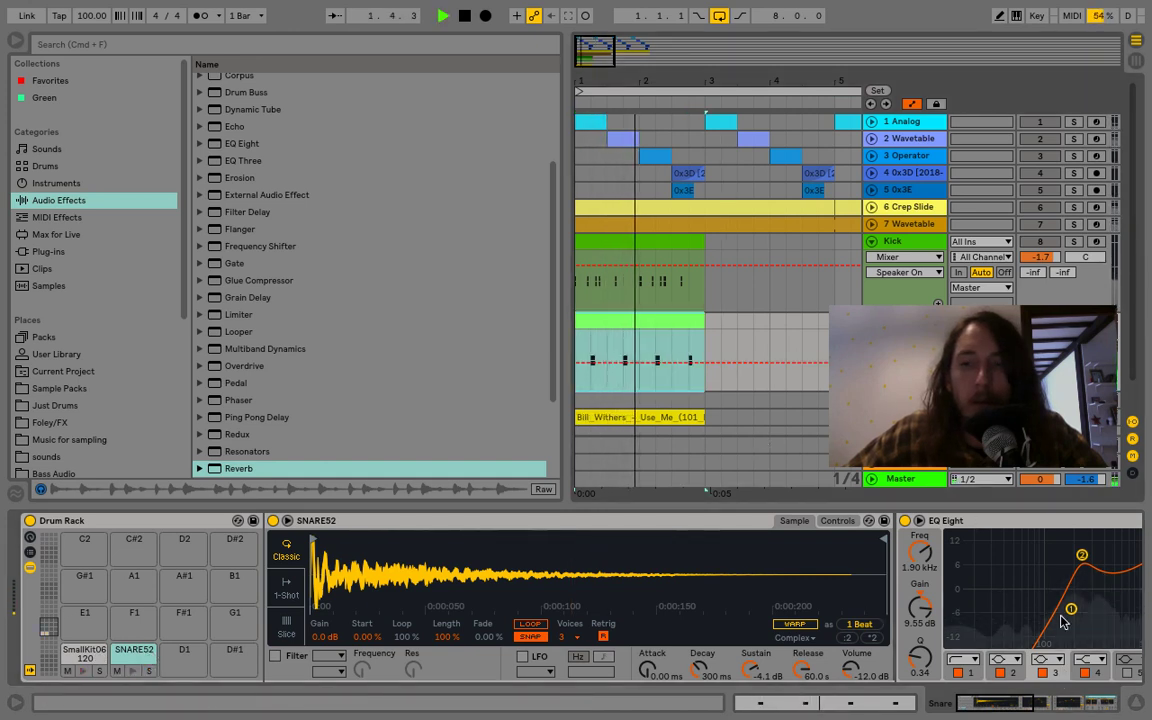
Lower the Snare Reverb's dry/wet to 31% and listen to it with the Kick track soloed alongside
left_click_drag(1016, 700, 1071, 688)
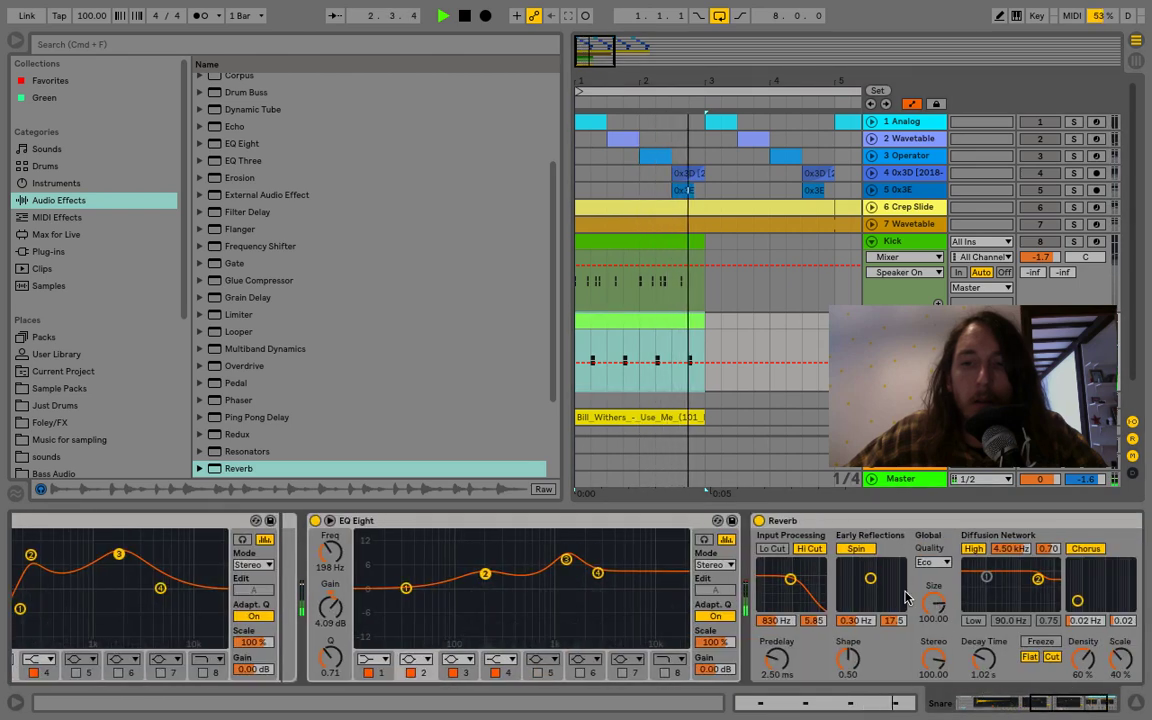
scroll(1040, 675, "right", 3)
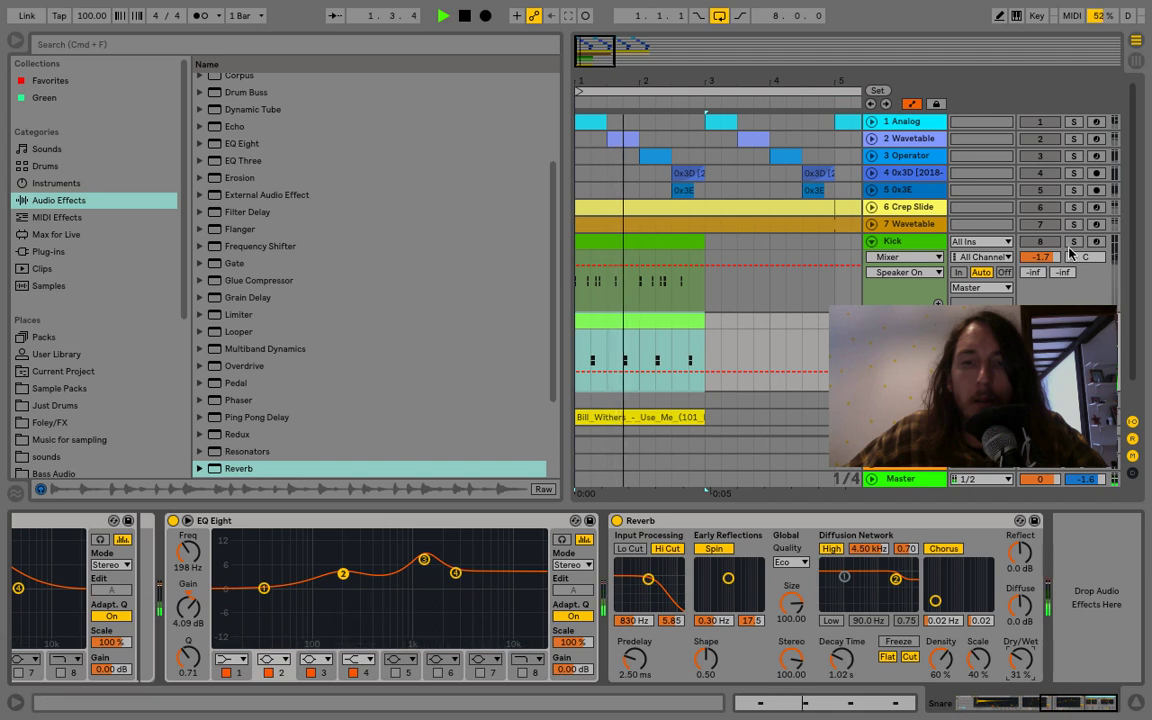
left_click(1073, 242)
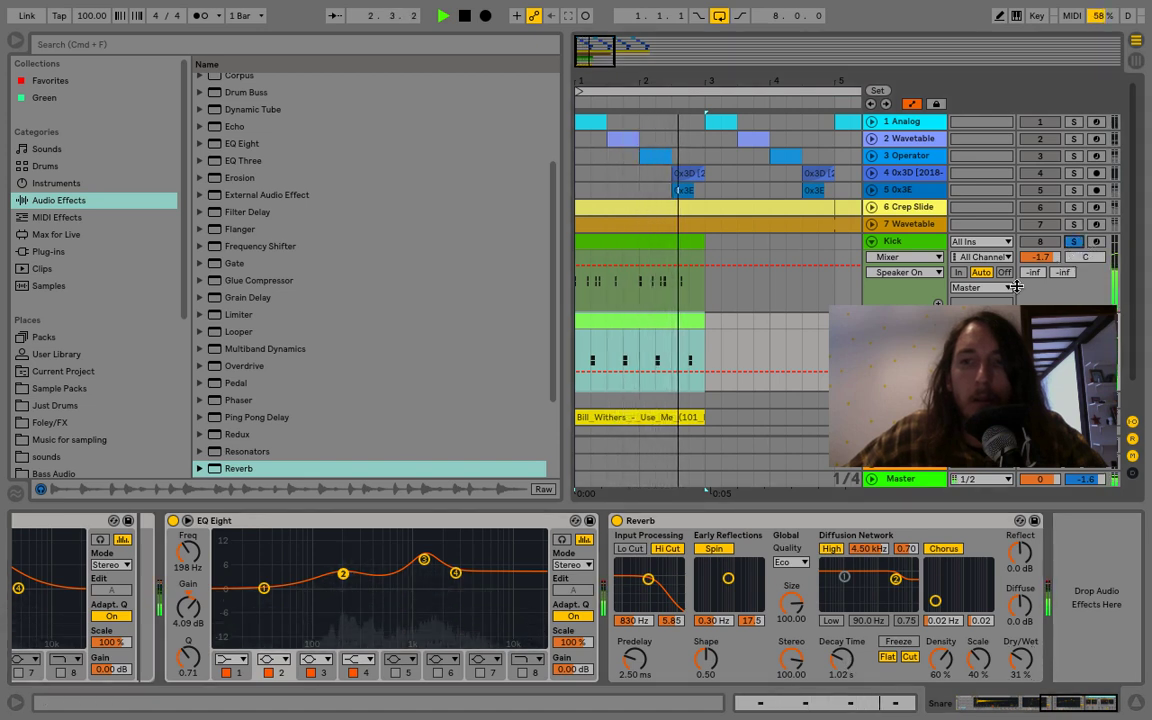
key("space")
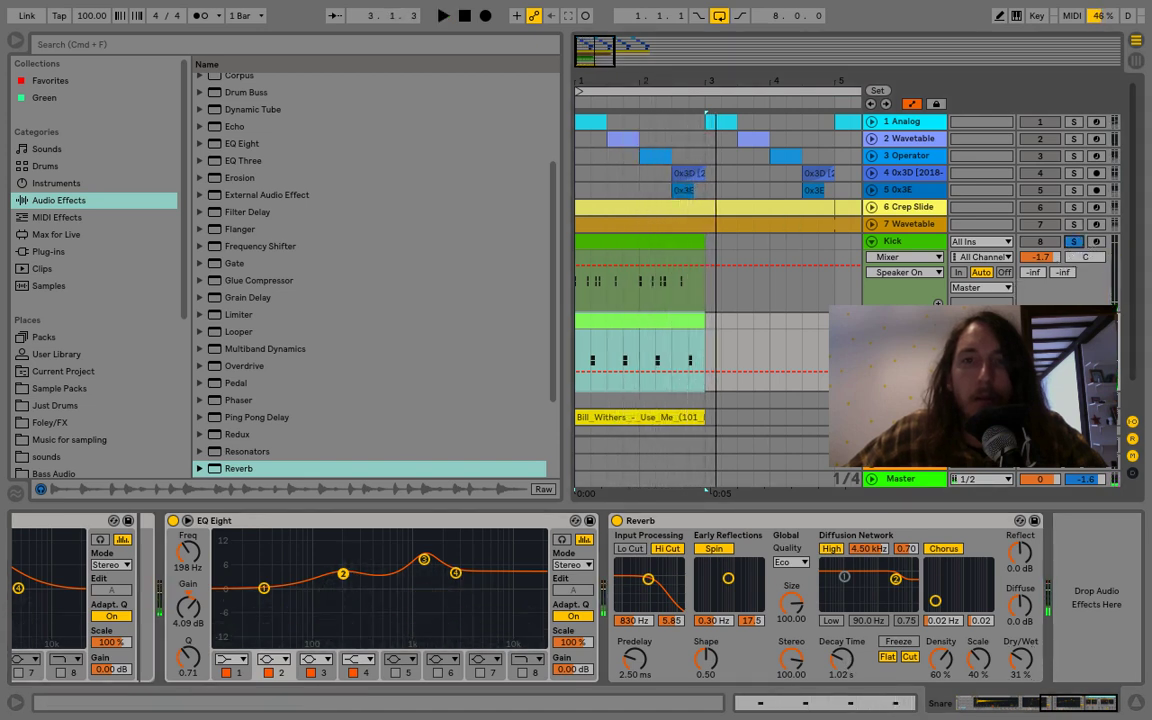
Unsolo the Kick and Snare tracks and play the full mix with all eight bars in view
left_click_drag(650, 81, 650, 77)
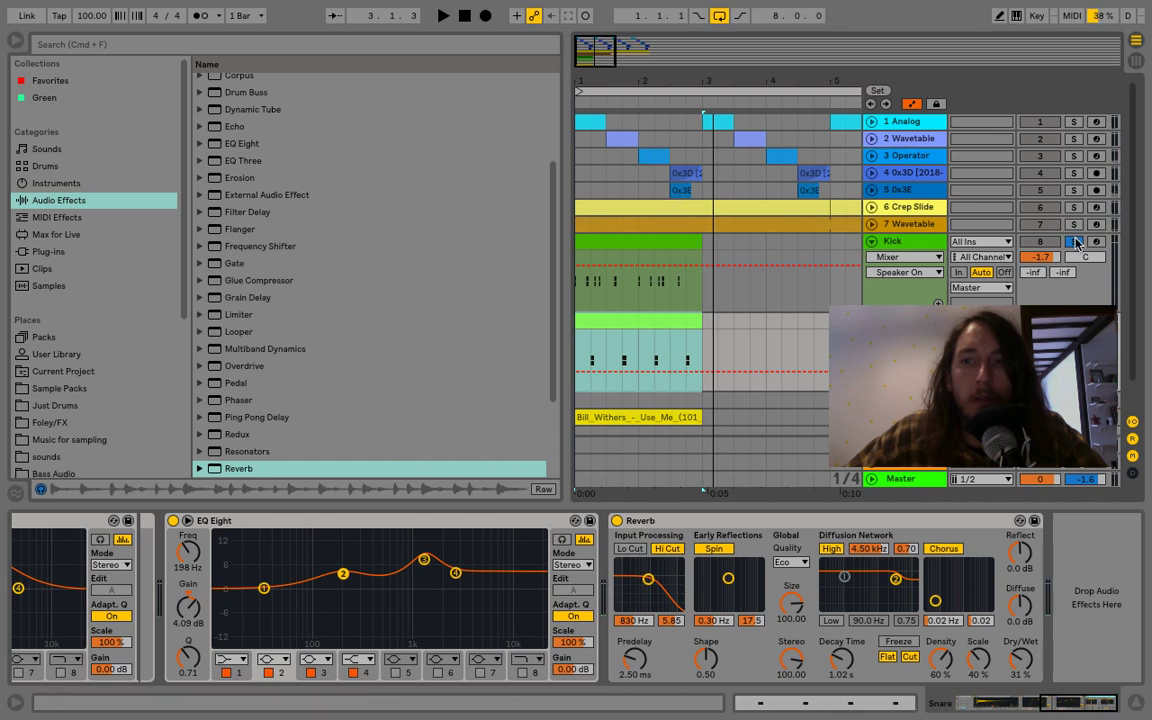
left_click(1075, 242)
key("space")
left_click_drag(680, 82, 677, 75)
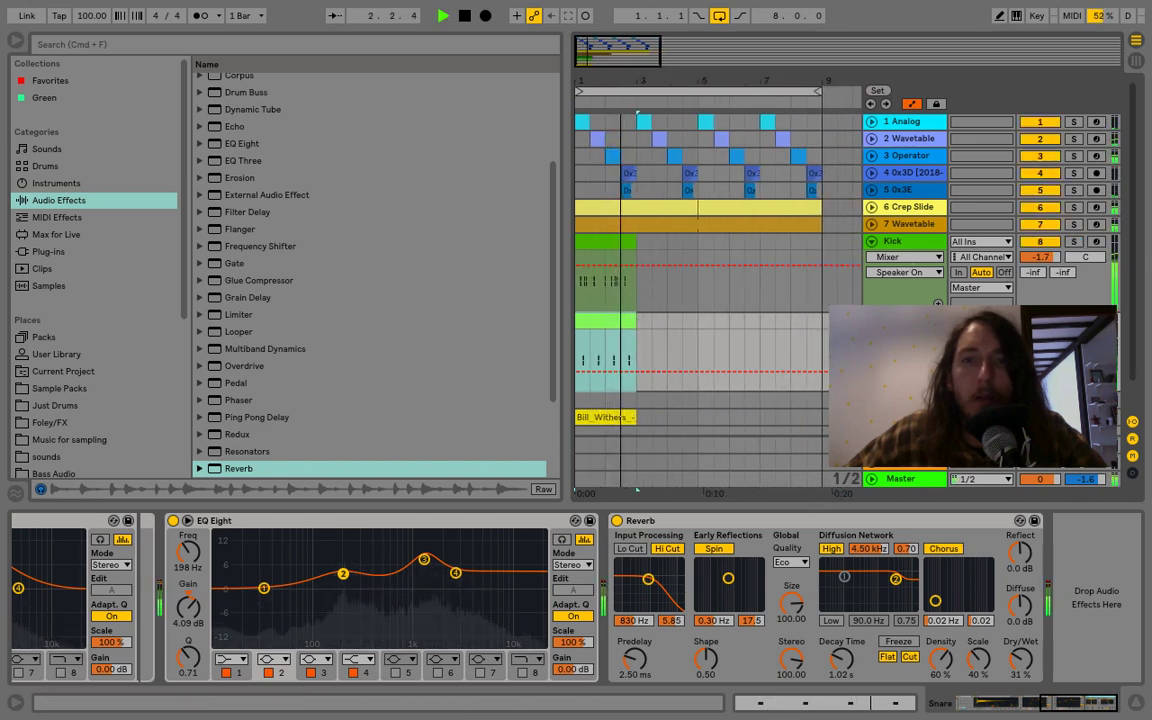
scroll(800, 598, "left", 10)
key("space")
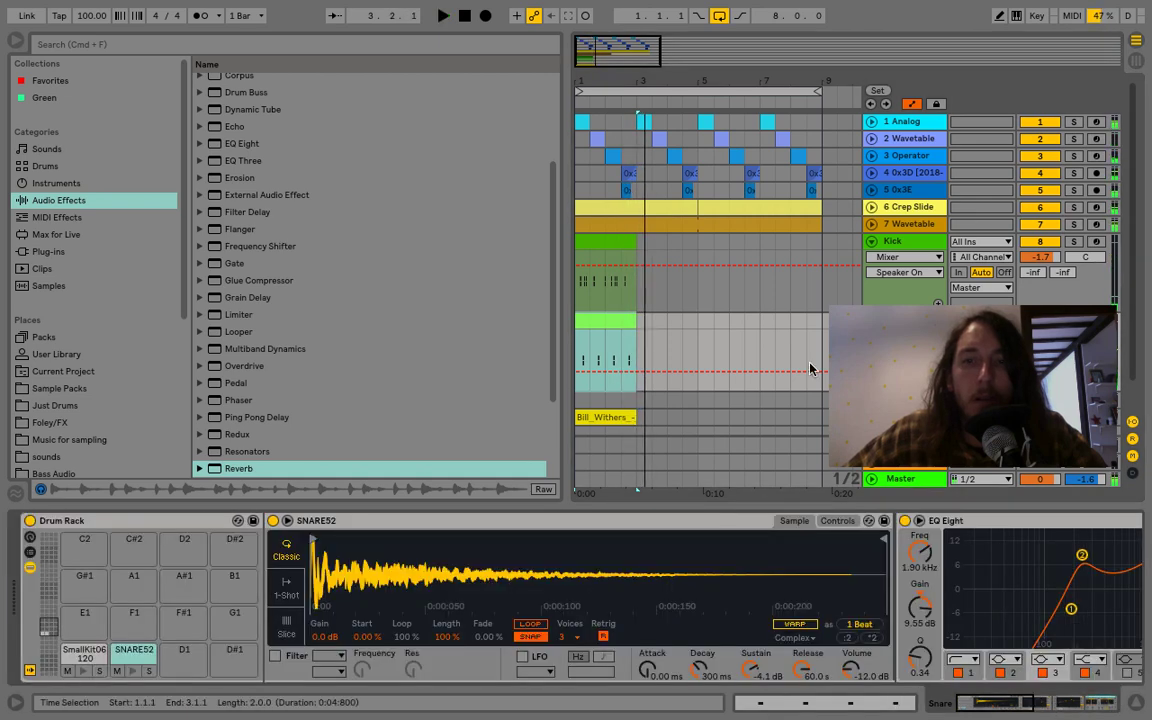
Solo the Snare track, audition the SNARE52 pad, and lower the SmallKit06 sample's volume to -36.0 dB
left_click(1075, 321)
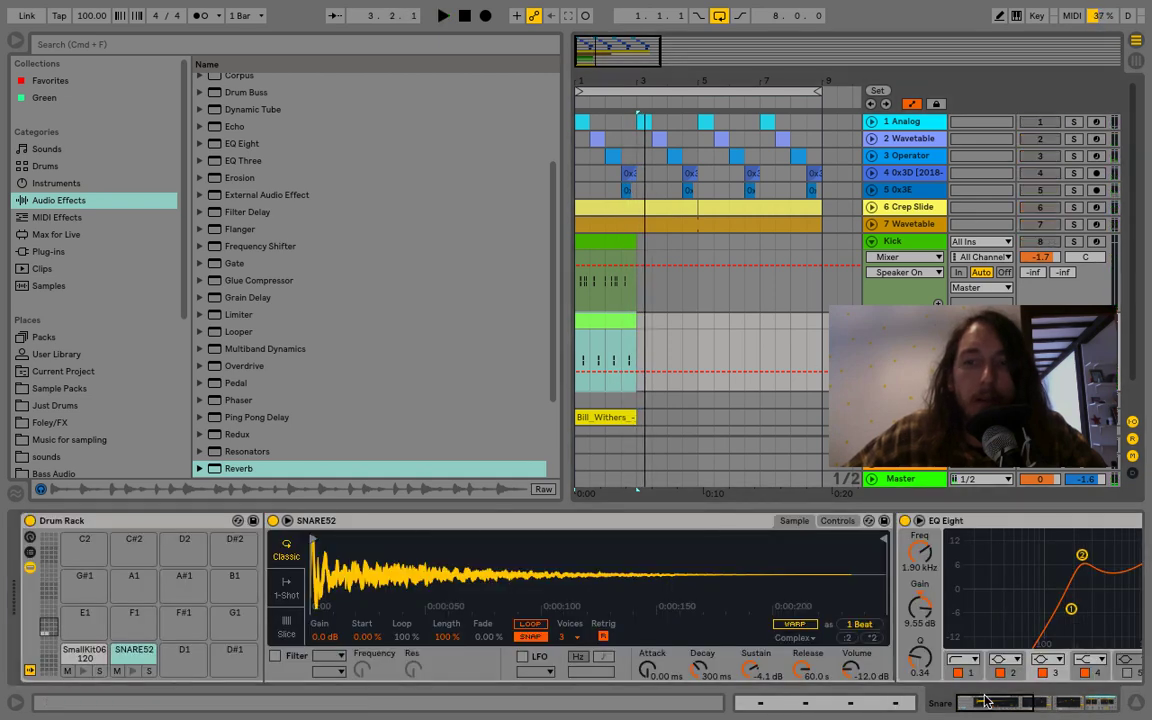
left_click(133, 673)
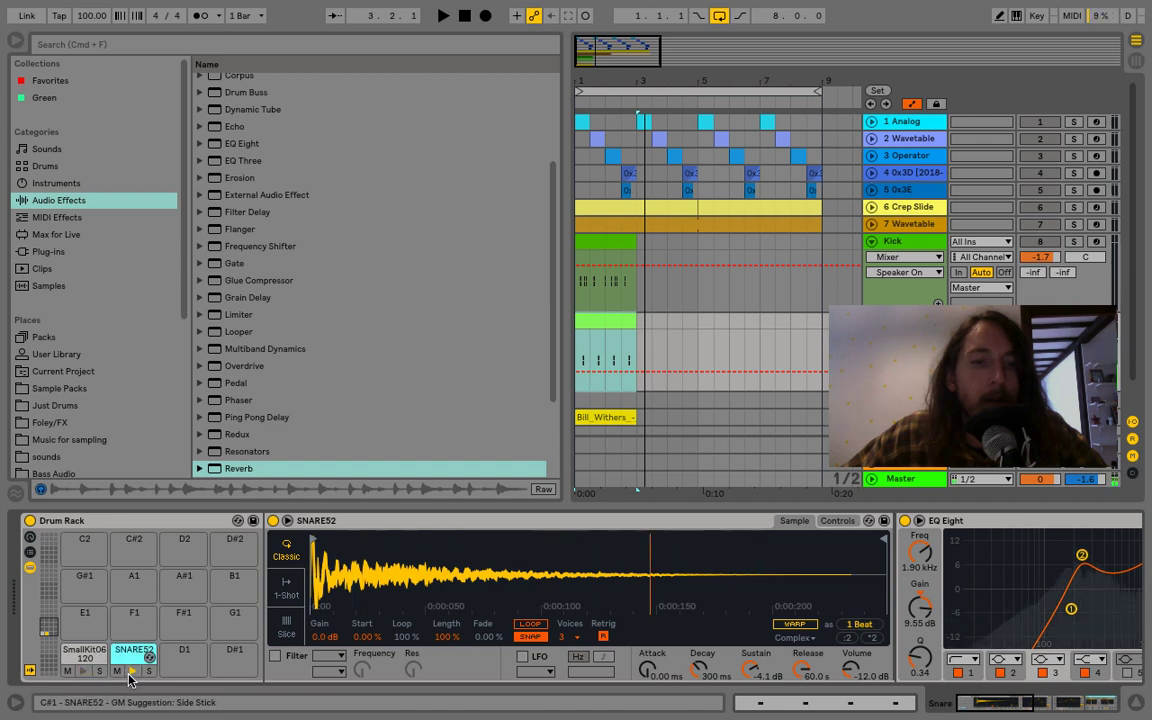
key("space")
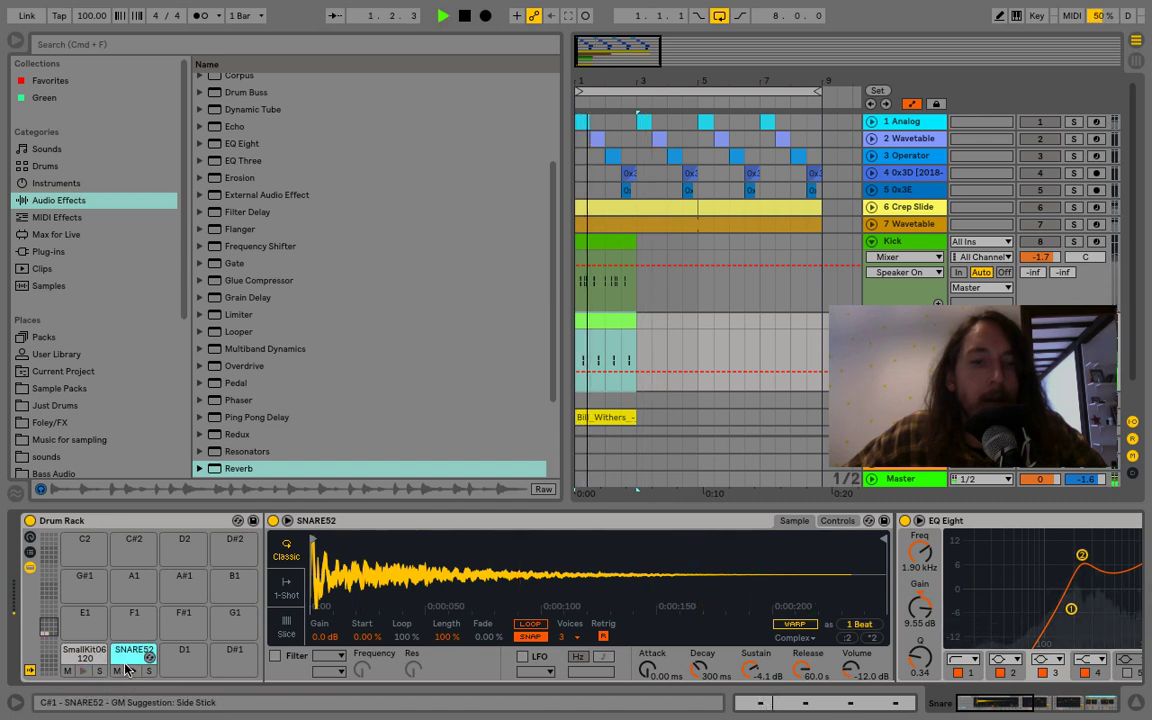
key("space")
left_click(110, 668)
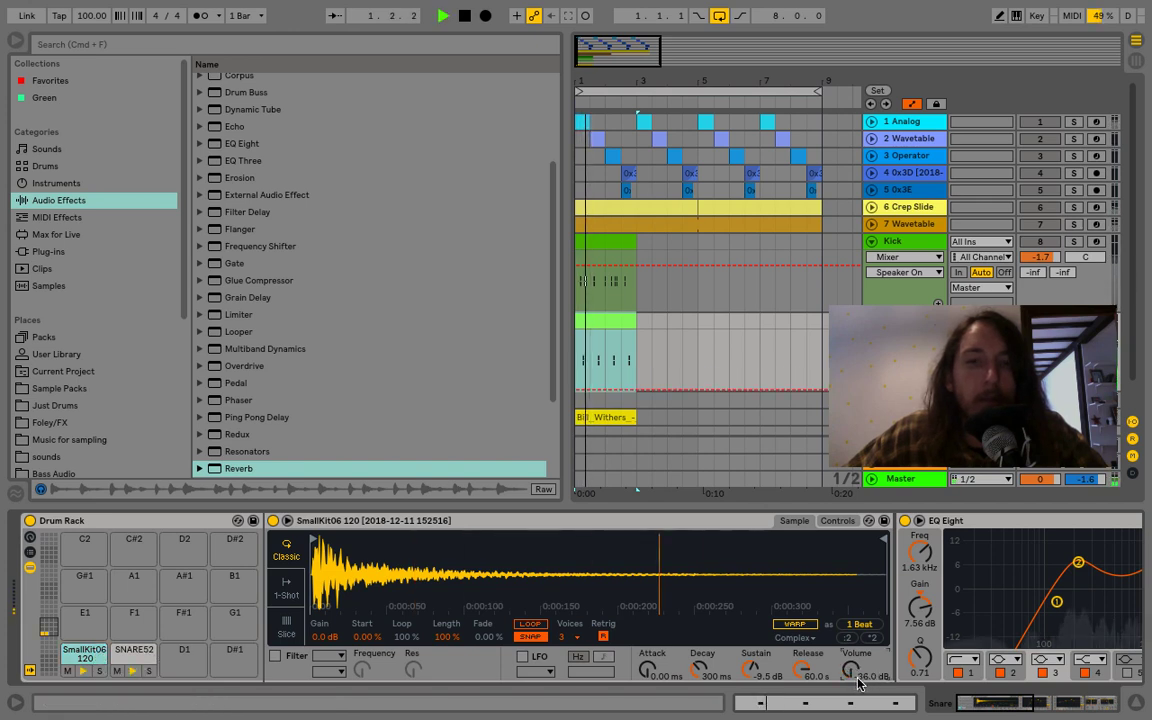
Solo the Kick alongside the Snare, and set the SNARE52 sample to -8.44 dB and the Snare track to -24.8 dB
left_click(1073, 241)
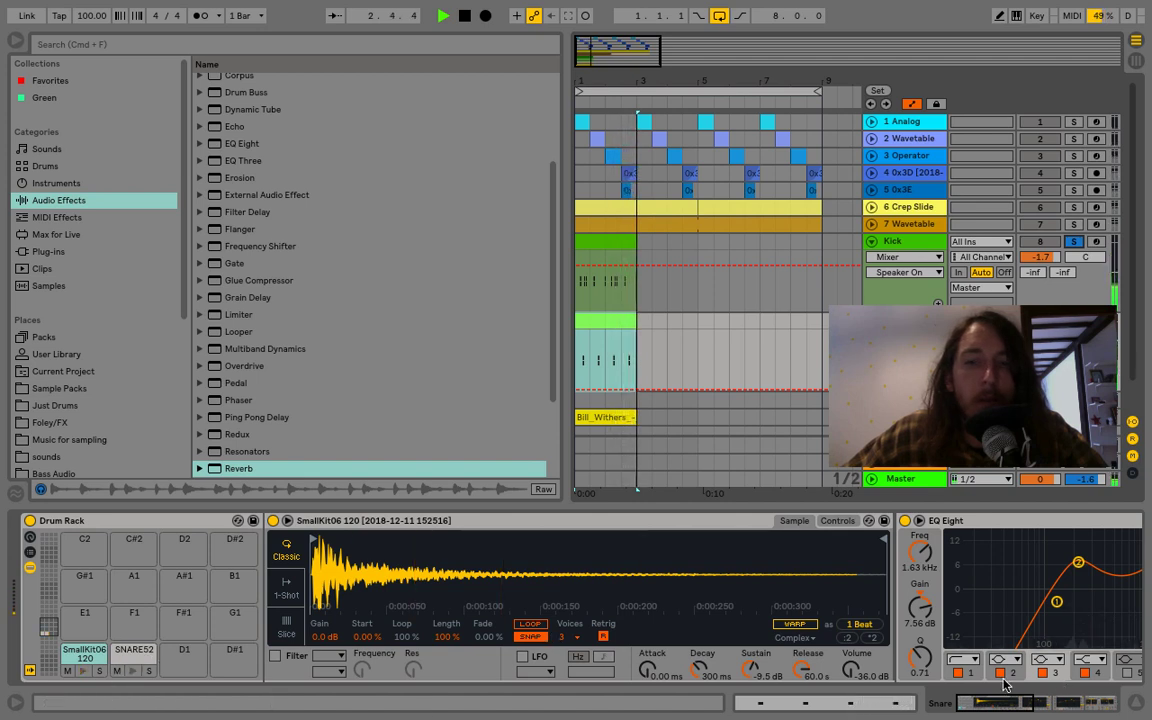
mouse_move(851, 670)
left_mouse_down()
mouse_move(851, 700)
mouse_move(851, 638)
mouse_move(851, 676)
left_mouse_up()
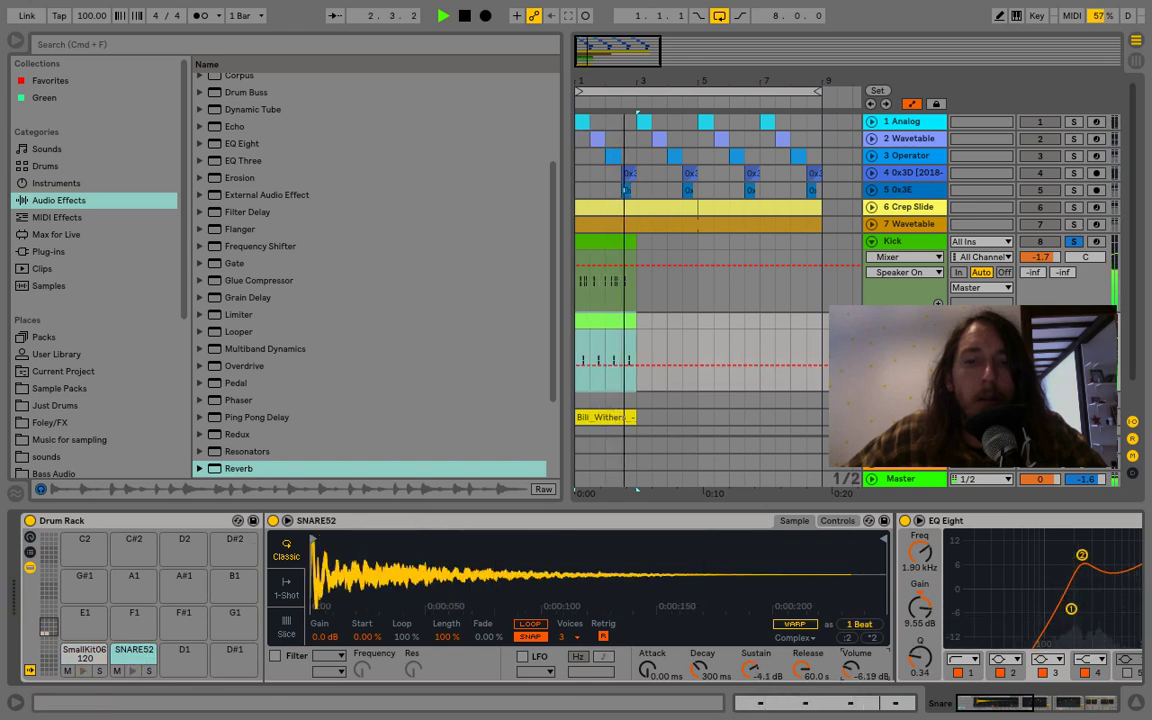
left_click_drag(852, 672, 852, 669)
key("space")
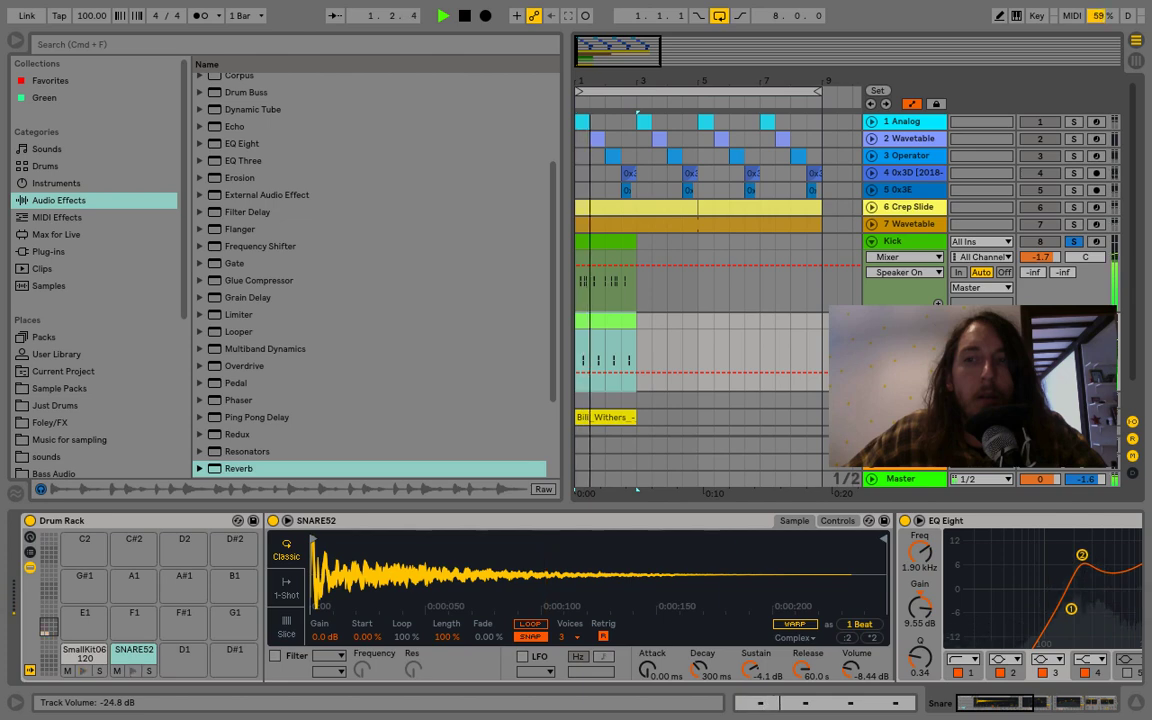
Create an empty two-bar MIDI clip at the start of the Hihat track
scroll(855, 285, "down", 2)
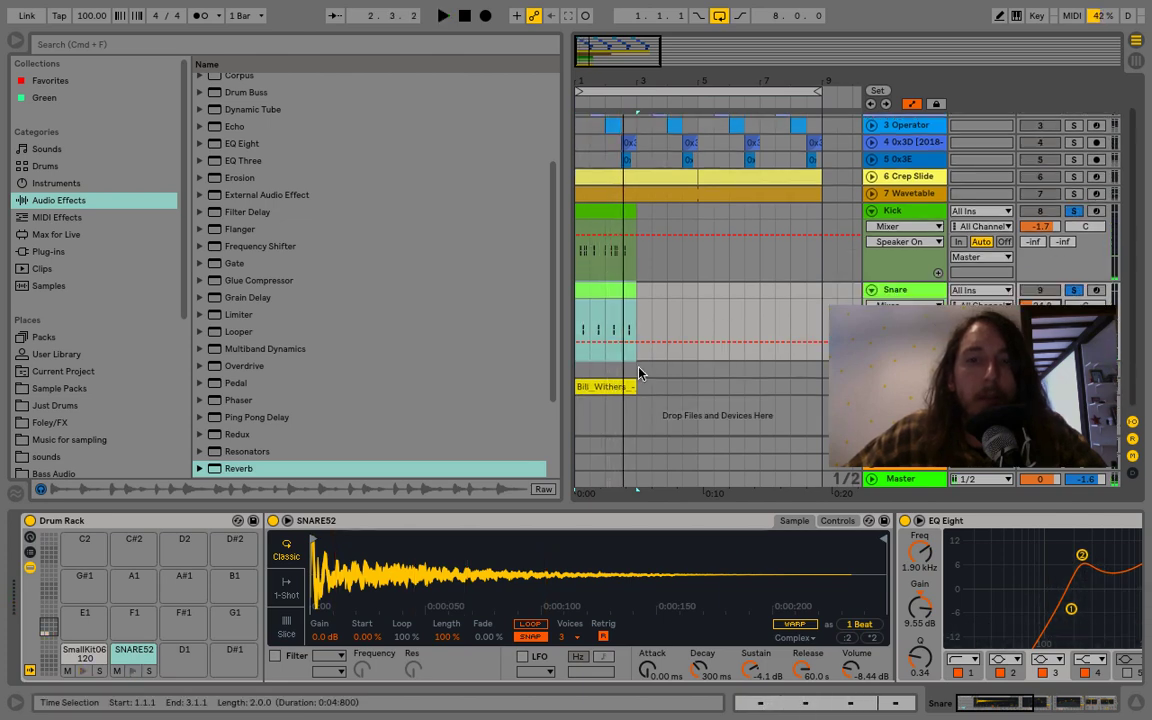
key("Down")
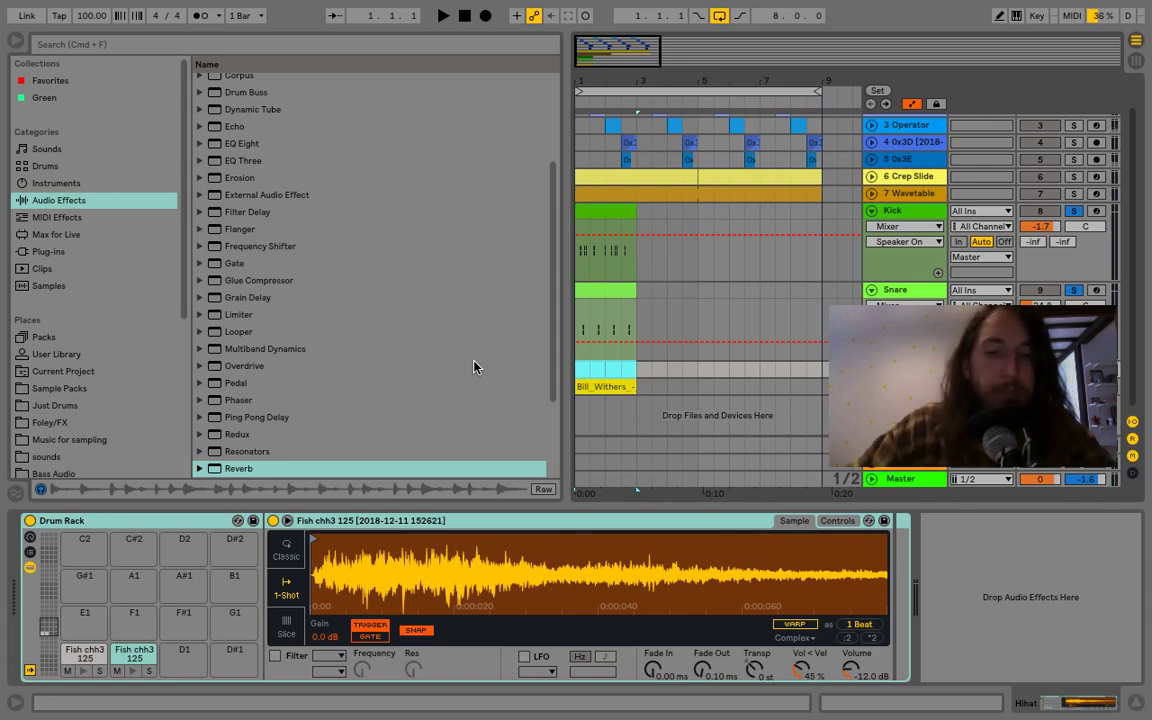
key("shift+super+m")
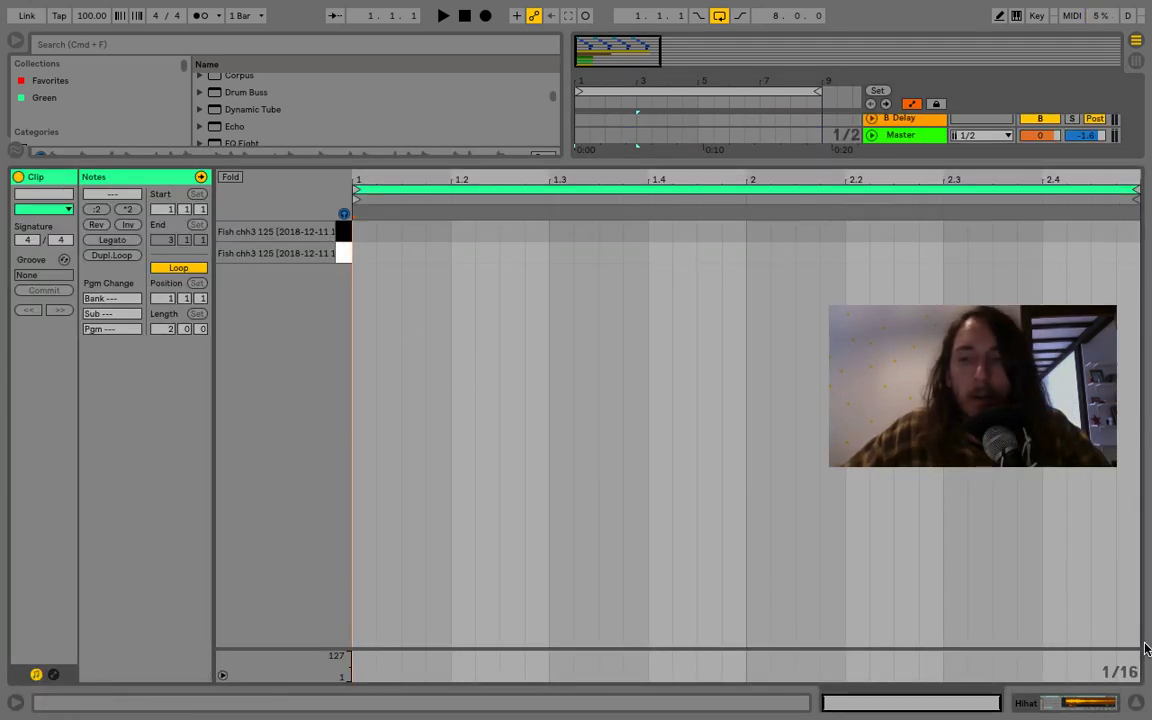
Open the Hihat clip's note editor and audition the Fish chh3 125 sample on C1
left_click(1135, 704)
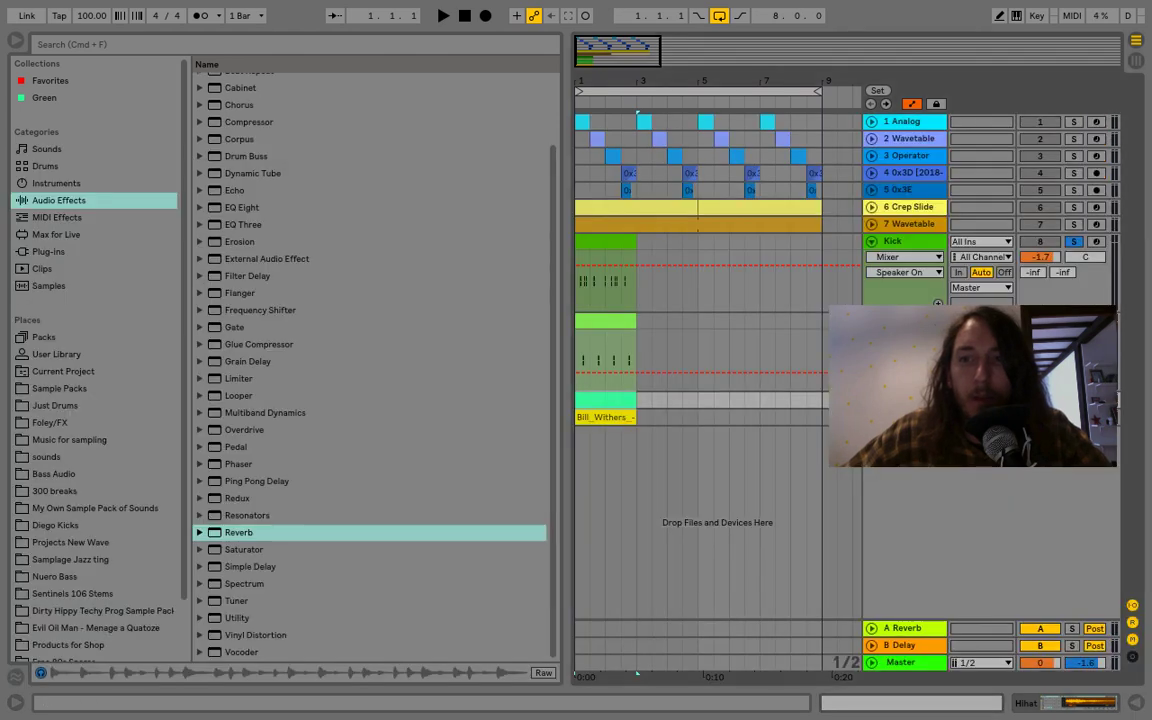
double_click(610, 403)
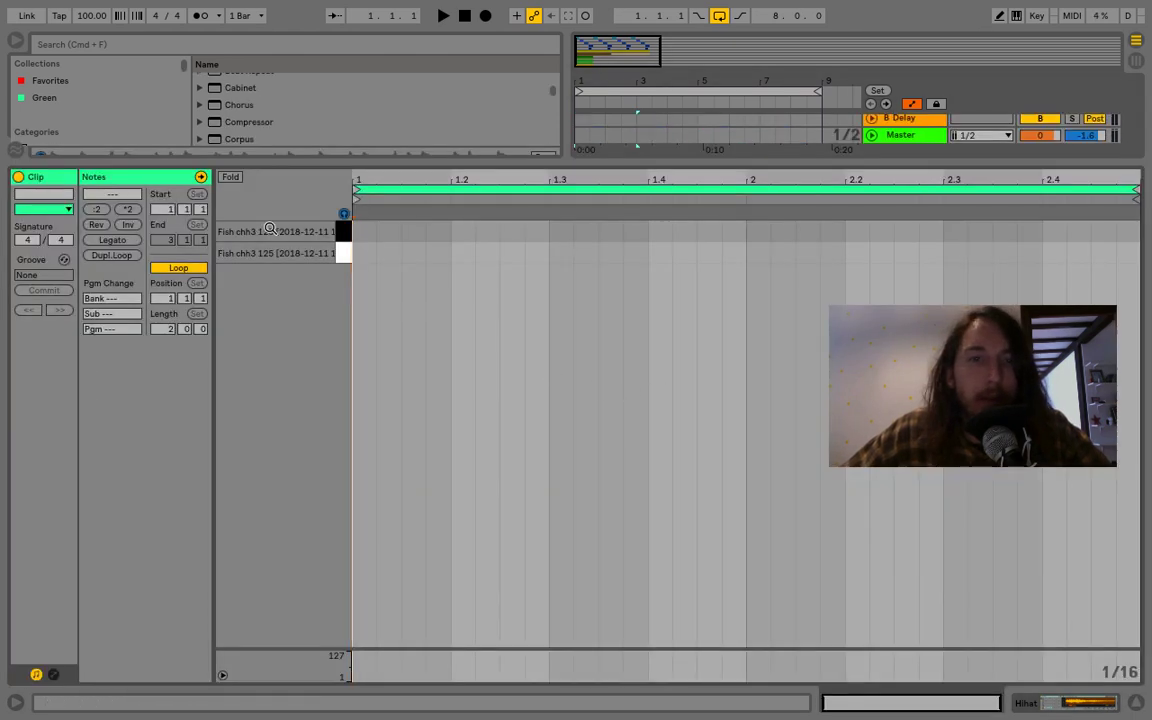
left_click(347, 253)
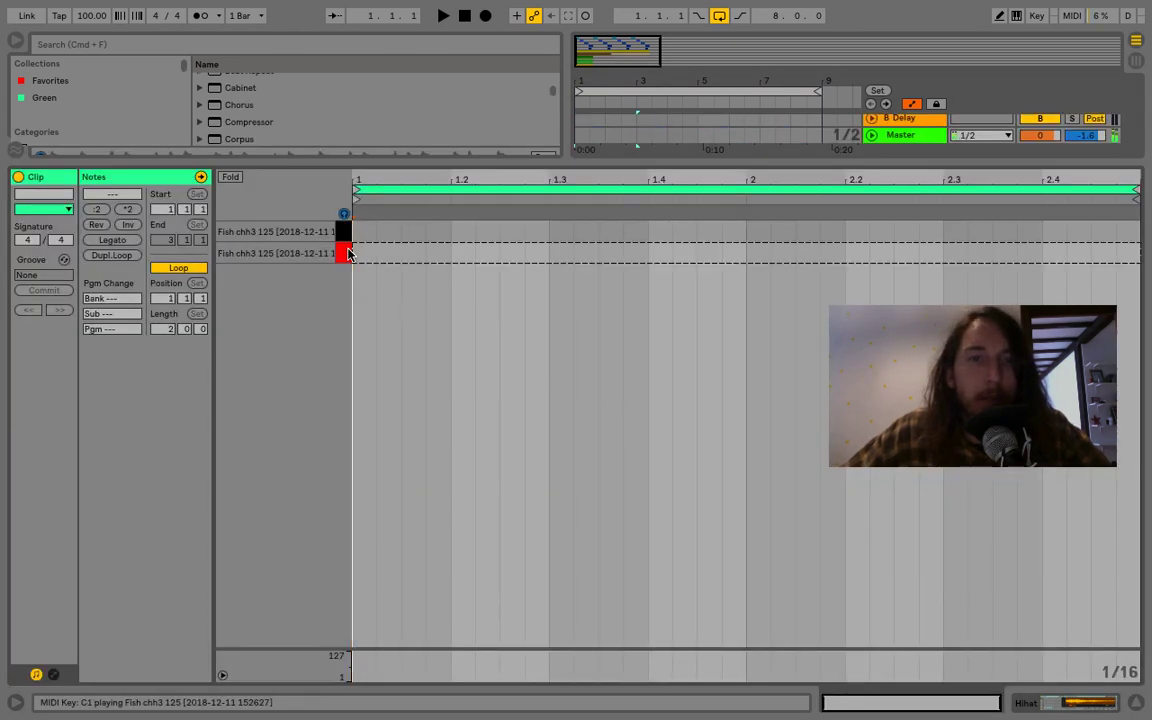
left_click(1134, 705)
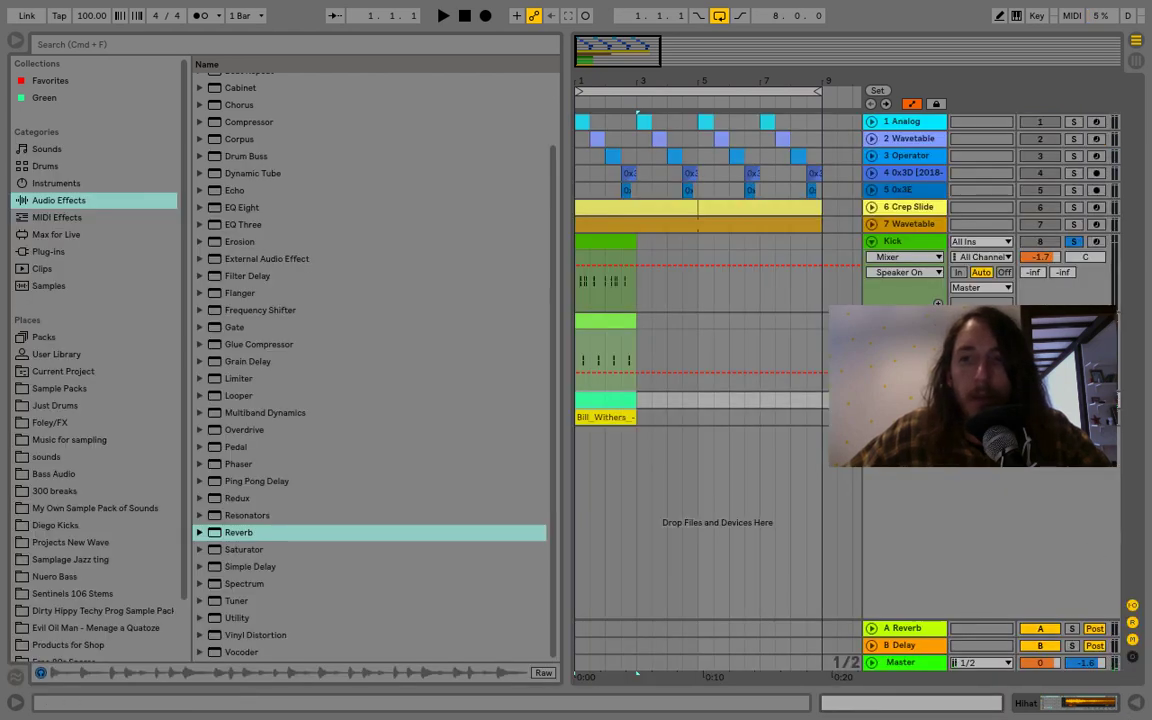
Unsolo the Kick and Snare tracks and play the arrangement briefly with the Hihat clip's notes open
left_click(600, 403)
key("space")
double_click(602, 403)
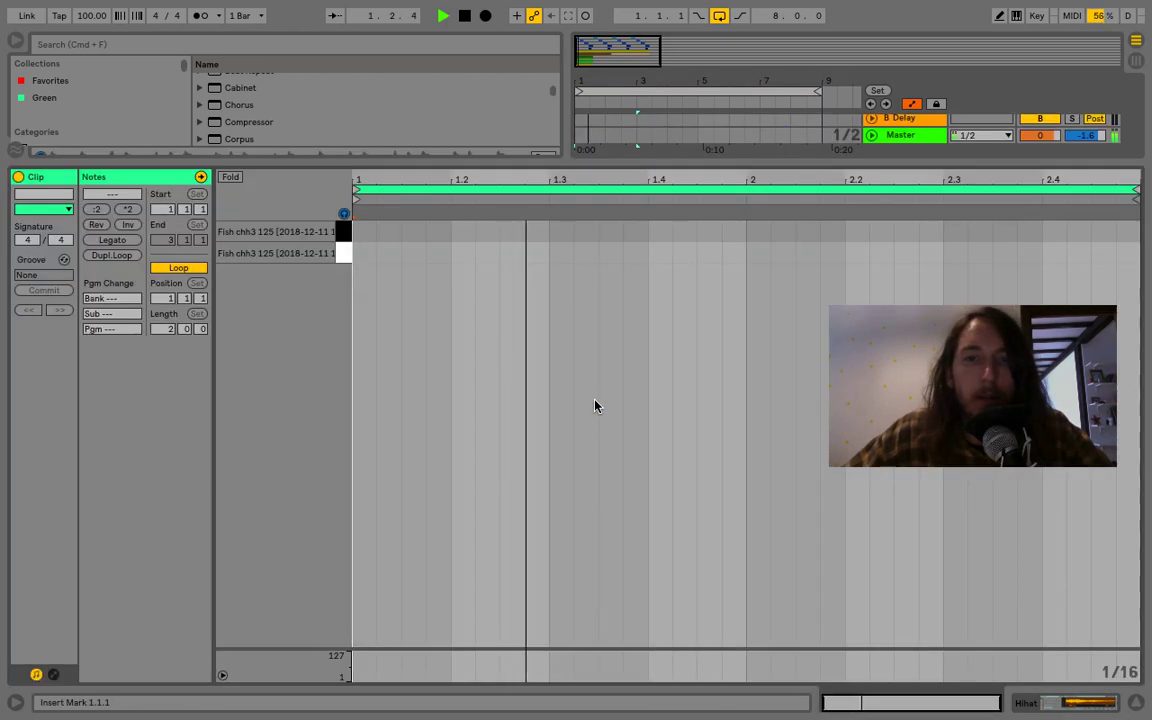
key("space")
left_click(1134, 705)
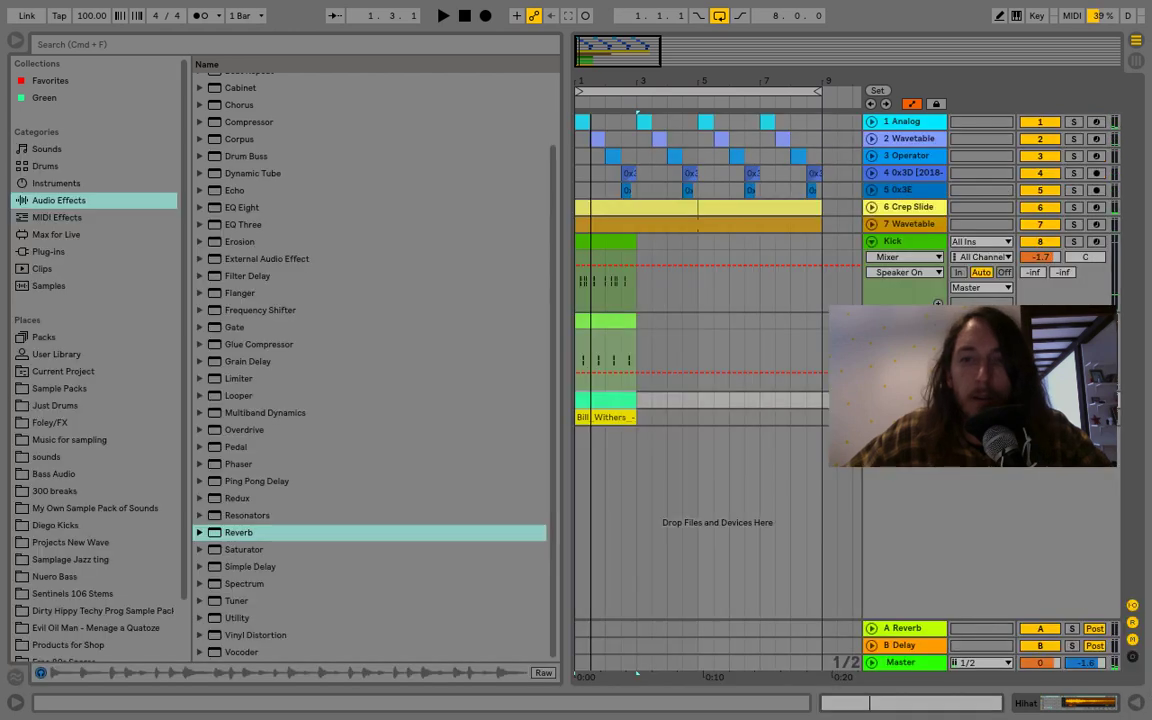
Set the C1 Fish chh3 125 sample's volume to -18.6 dB, check the C#1 sample, and open the Hihat clip's notes
double_click(905, 400)
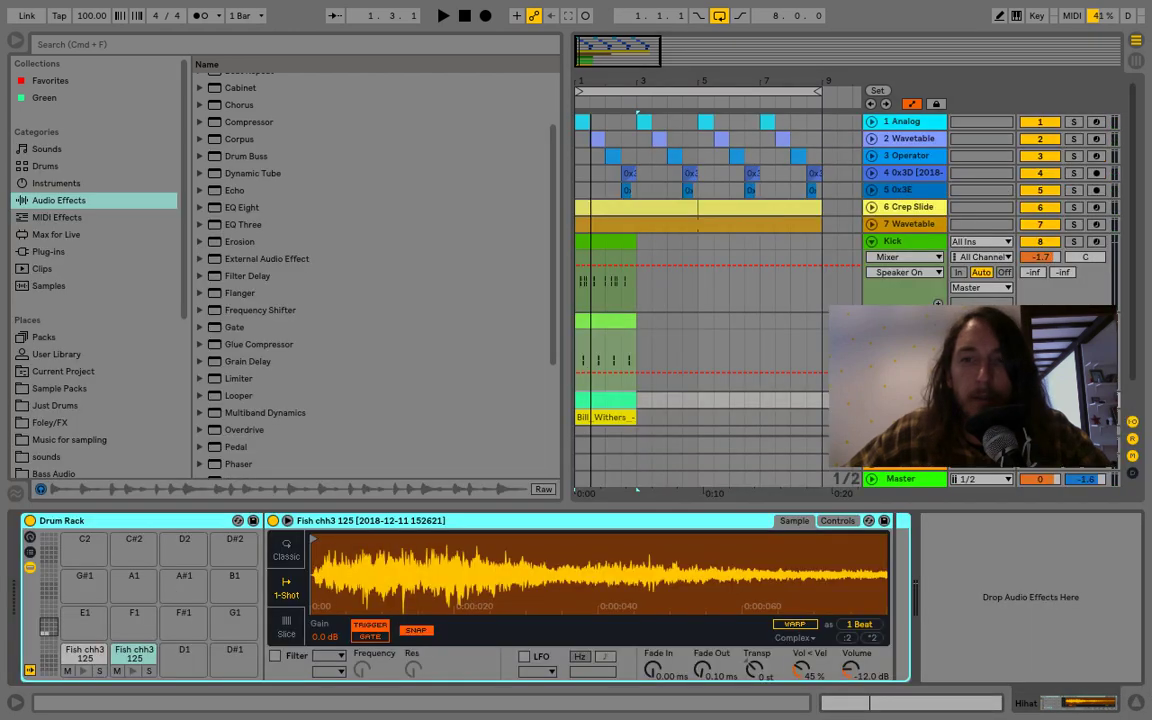
left_click(80, 668)
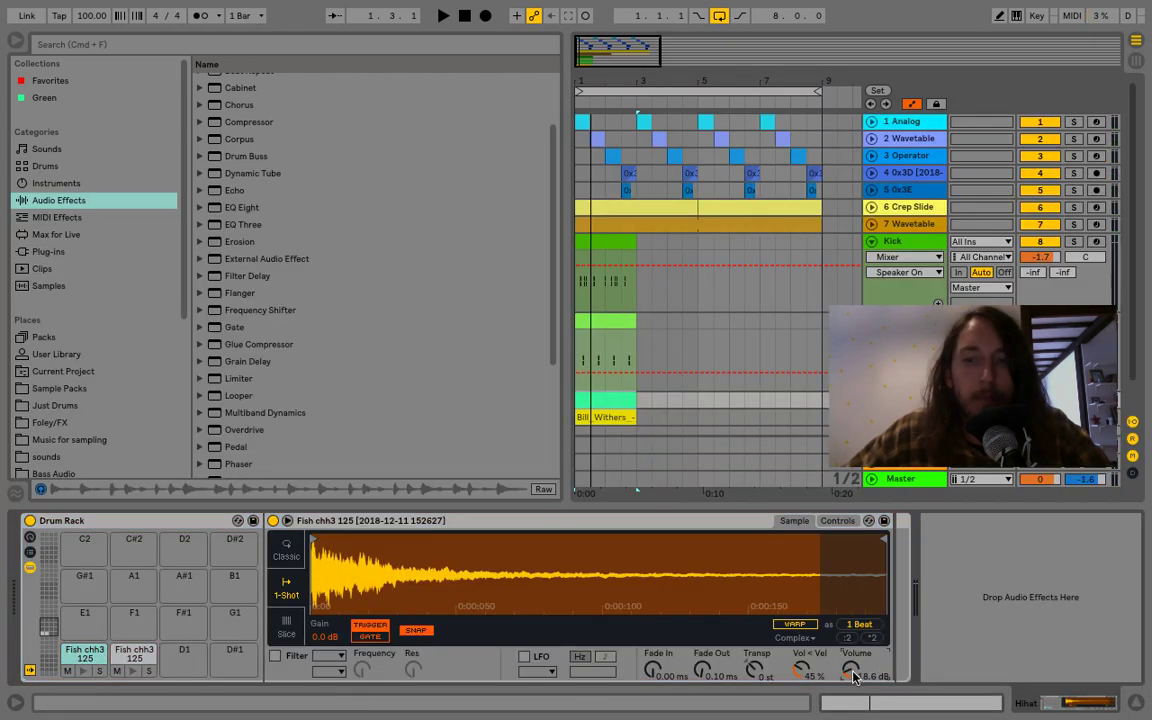
left_click(134, 656)
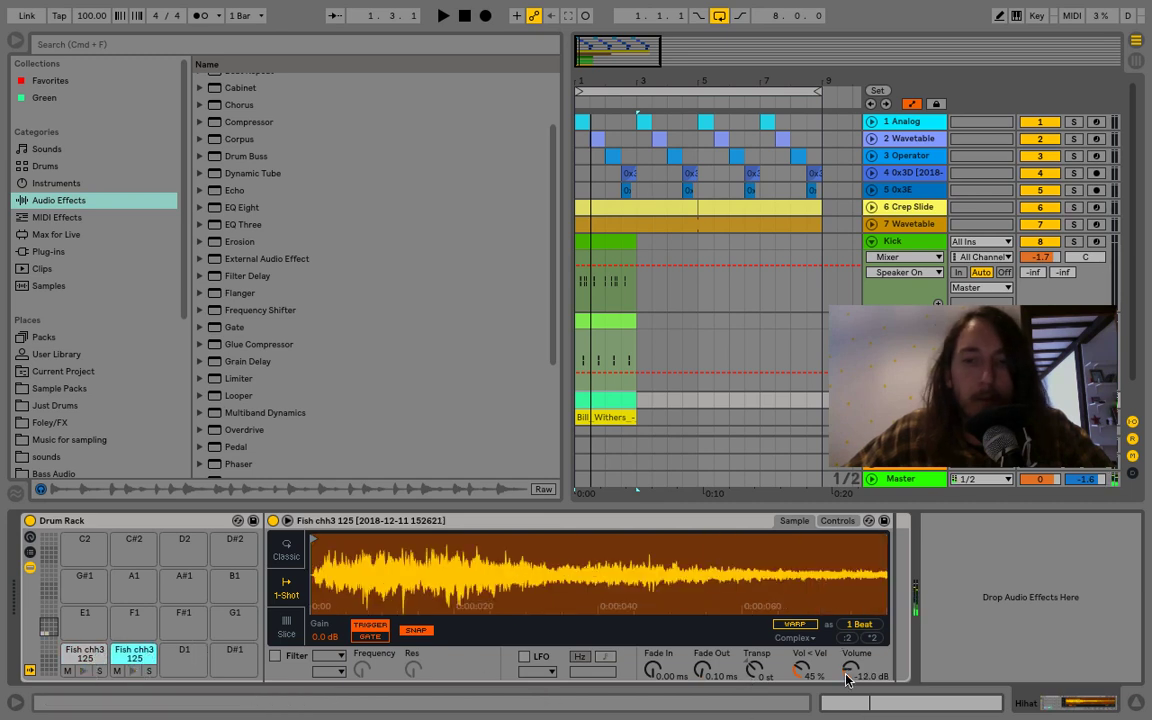
double_click(607, 405)
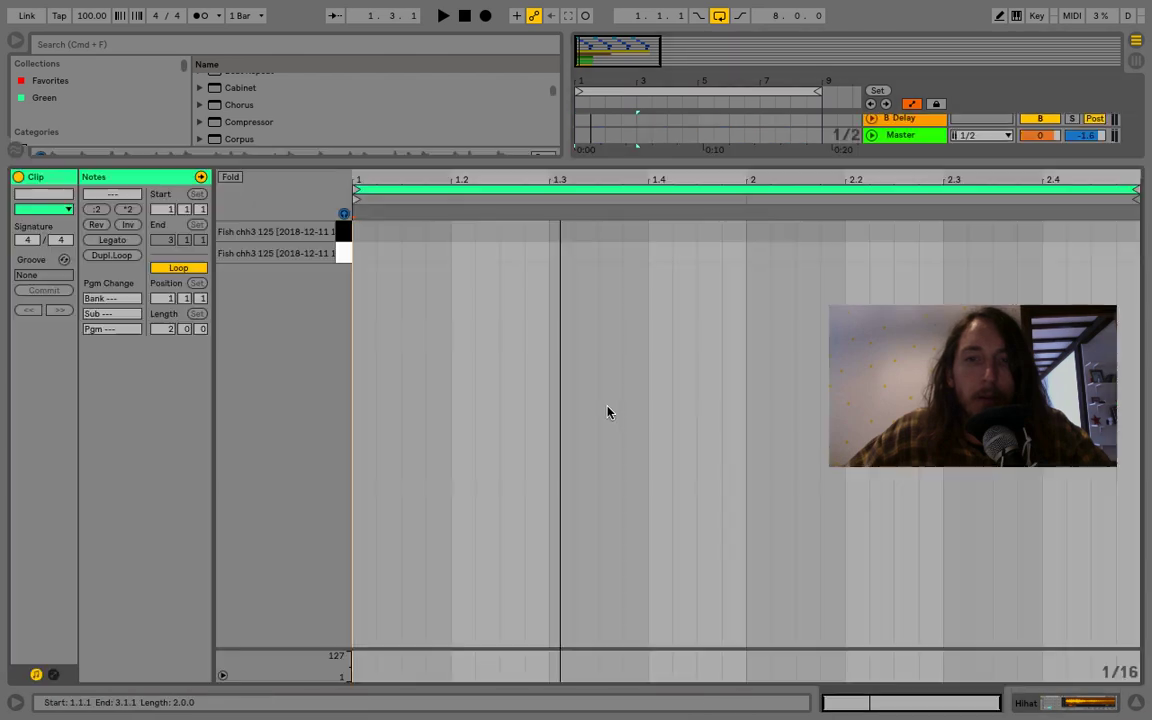
Place a C#1 hi-hat note at 1.1.1 and a C1 hi-hat note at 1.1.3 in the Hihat clip
double_click(365, 231)
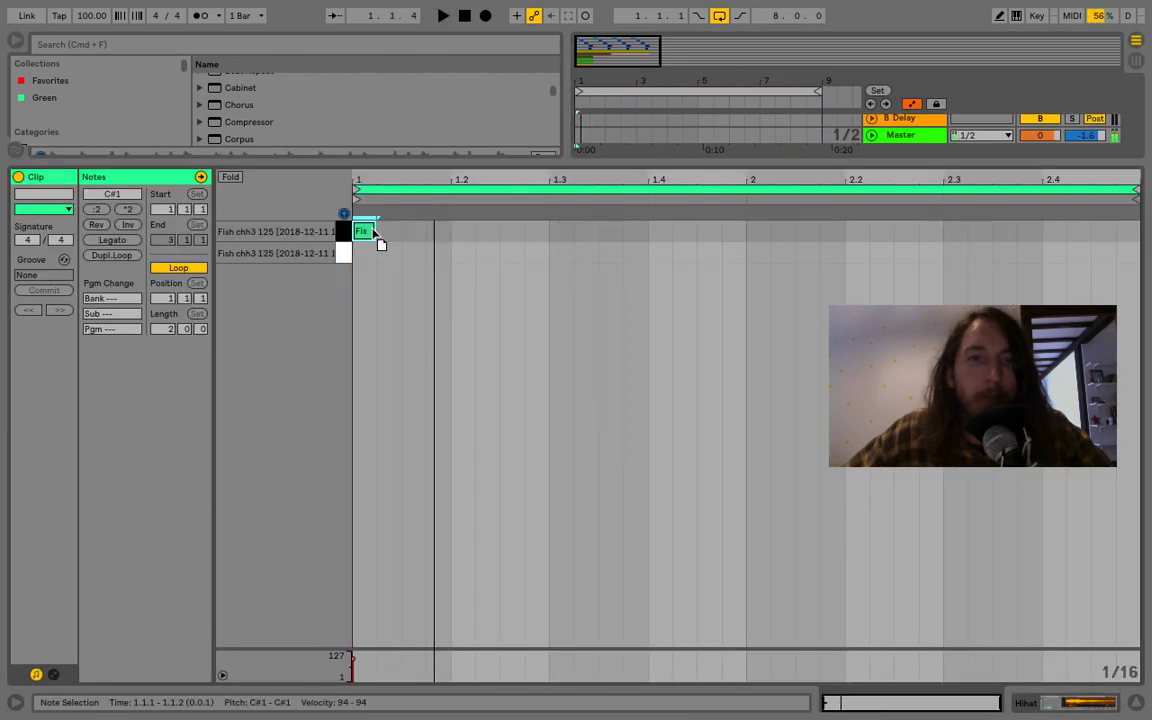
left_click_drag(371, 234, 520, 250)
key("space")
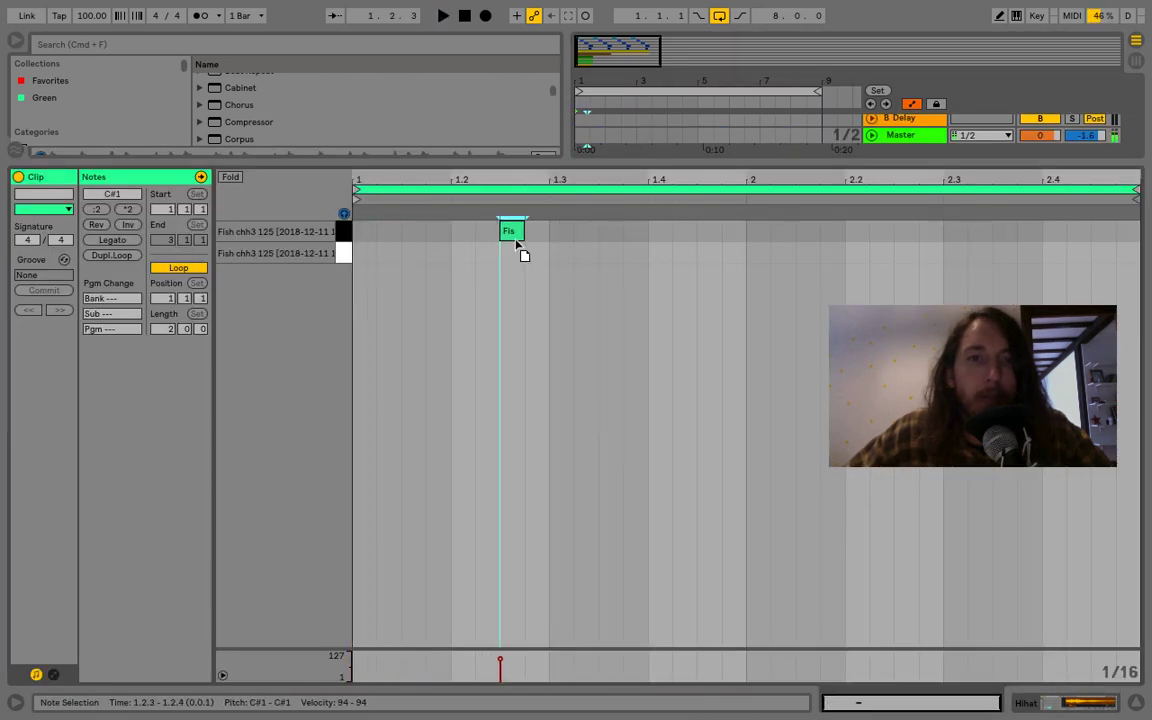
left_click_drag(412, 231, 415, 252)
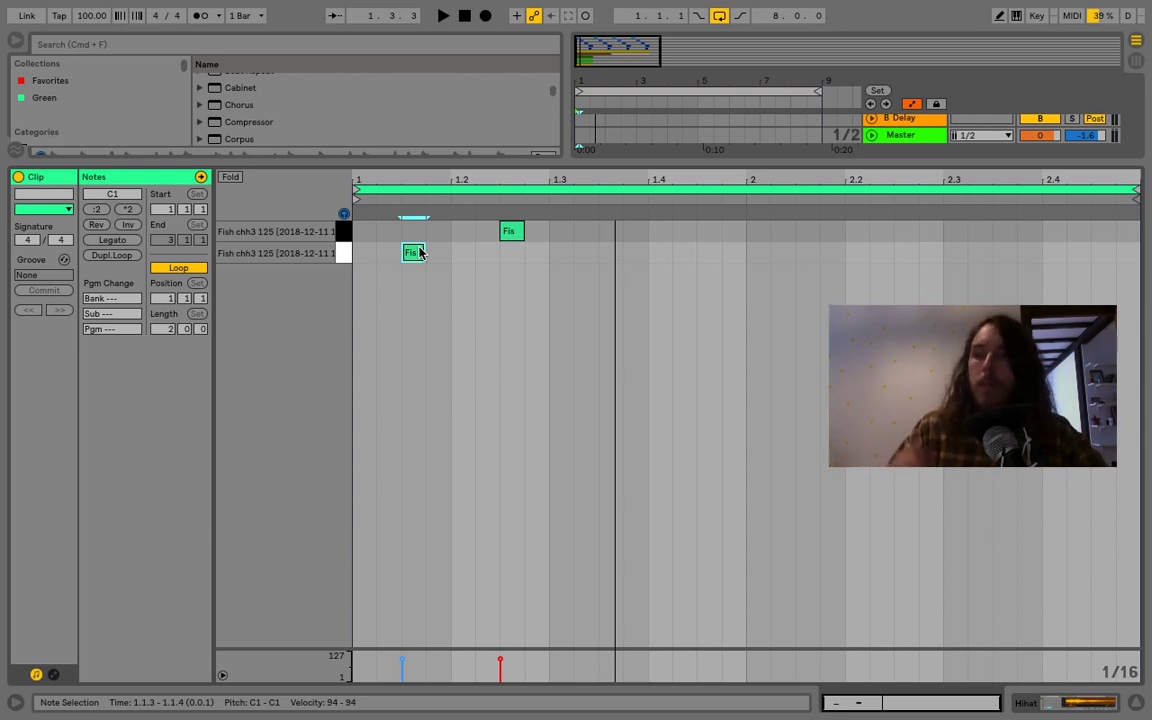
left_click(512, 233)
left_click_drag(514, 235, 366, 233)
Duplicate the two-note hi-hat pair onto beats 2, 3 and 4 of bar 1, and play the pattern
key("super+a")
key("super+d")
key("super+d")
key("super+d")
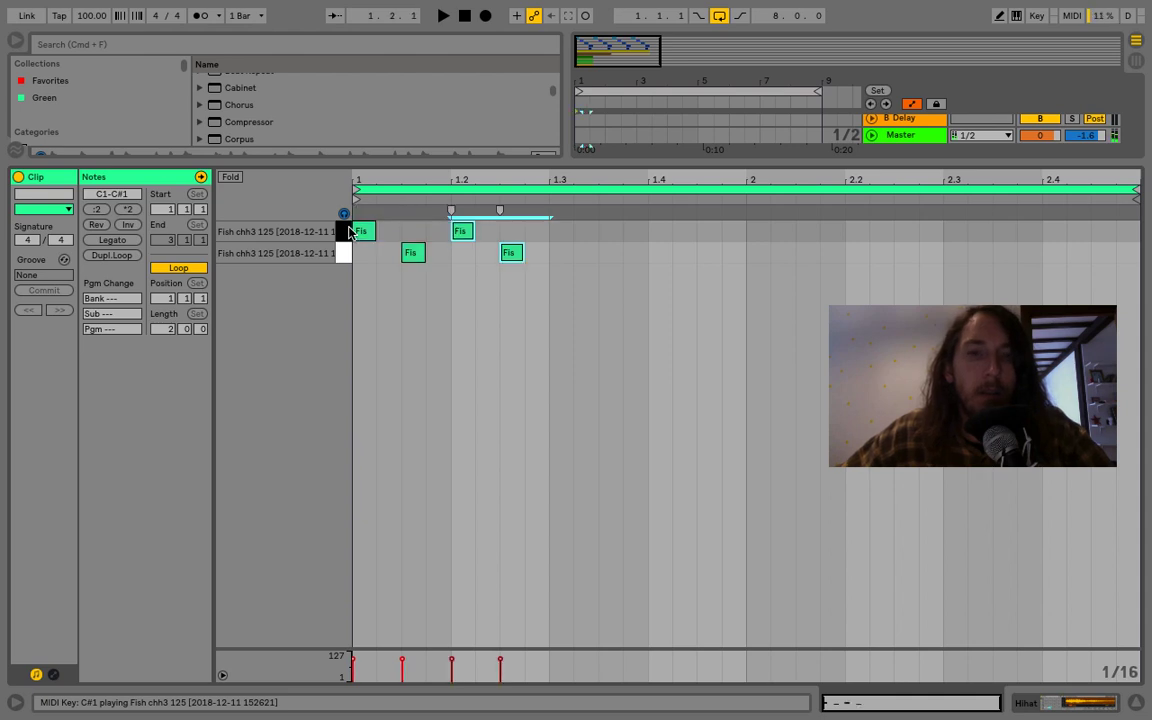
key("space")
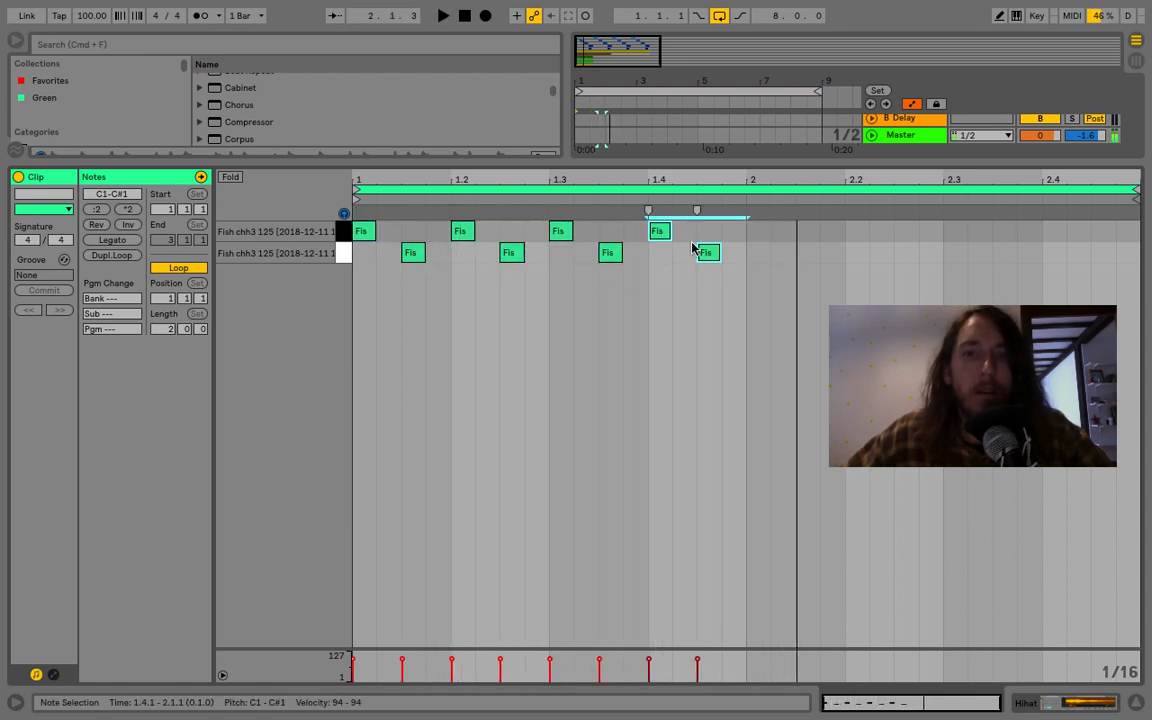
Try a busier hi-hat rhythm by moving the early bar 1 notes onto C#1 at tighter positions and playing it
left_click(411, 254)
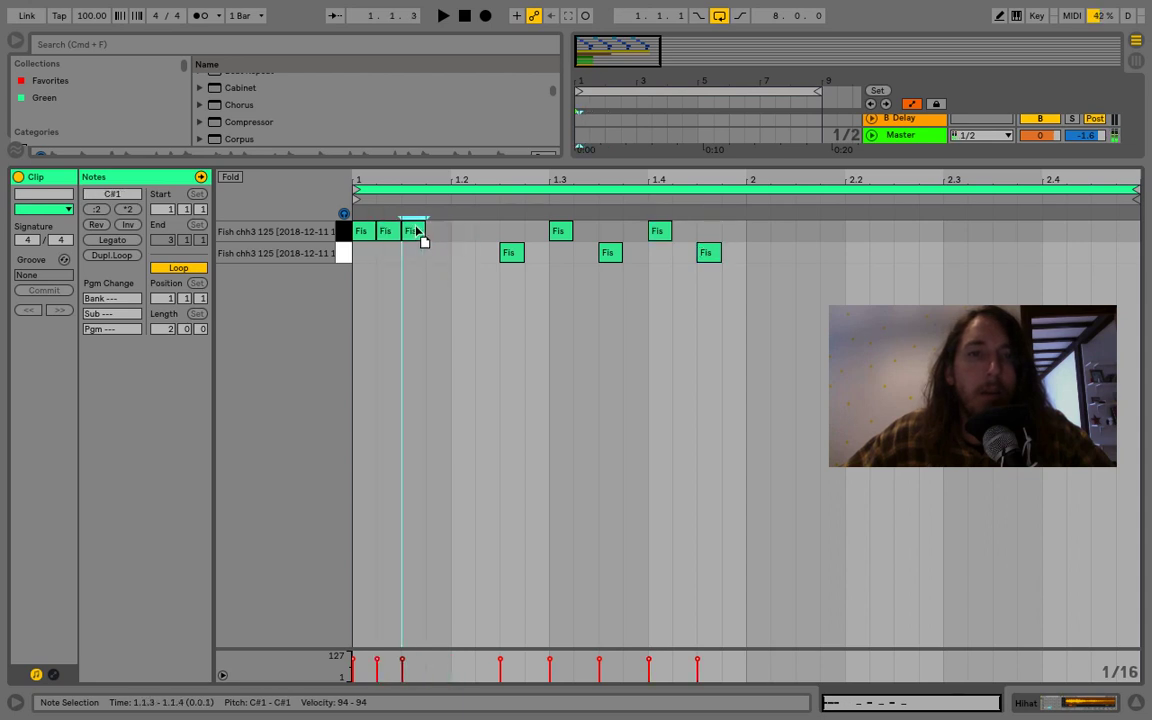
left_click_drag(518, 256, 493, 242)
left_click_drag(570, 236, 558, 247)
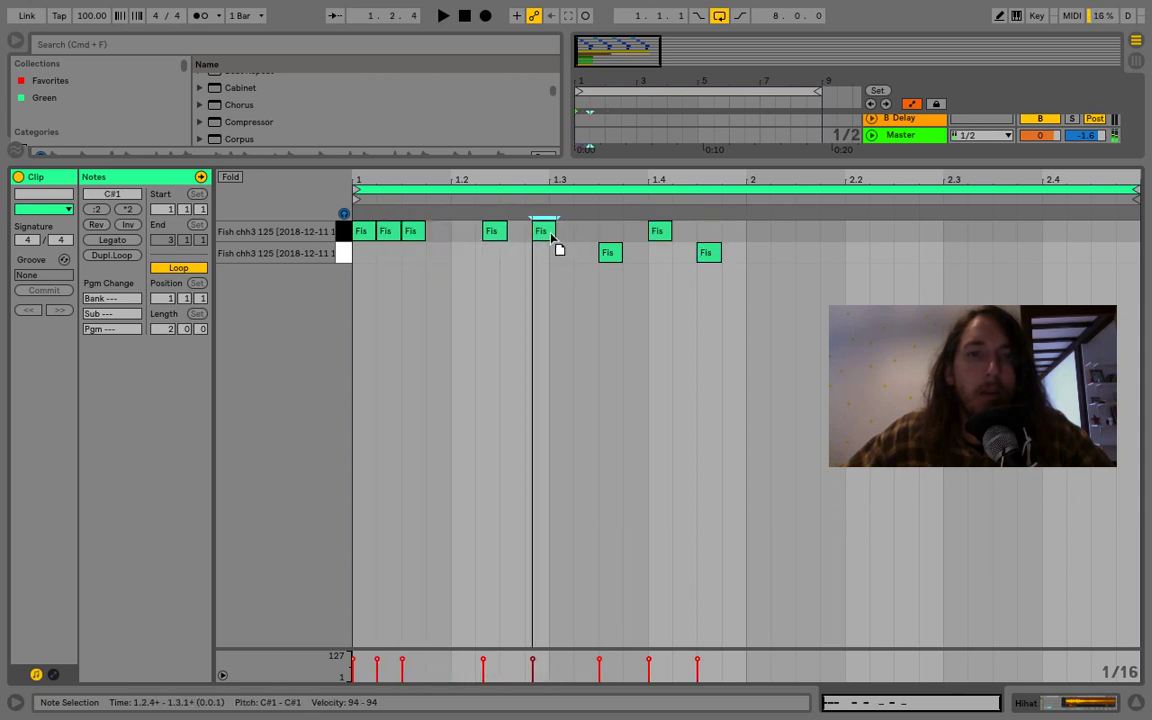
left_click(493, 232)
key("space")
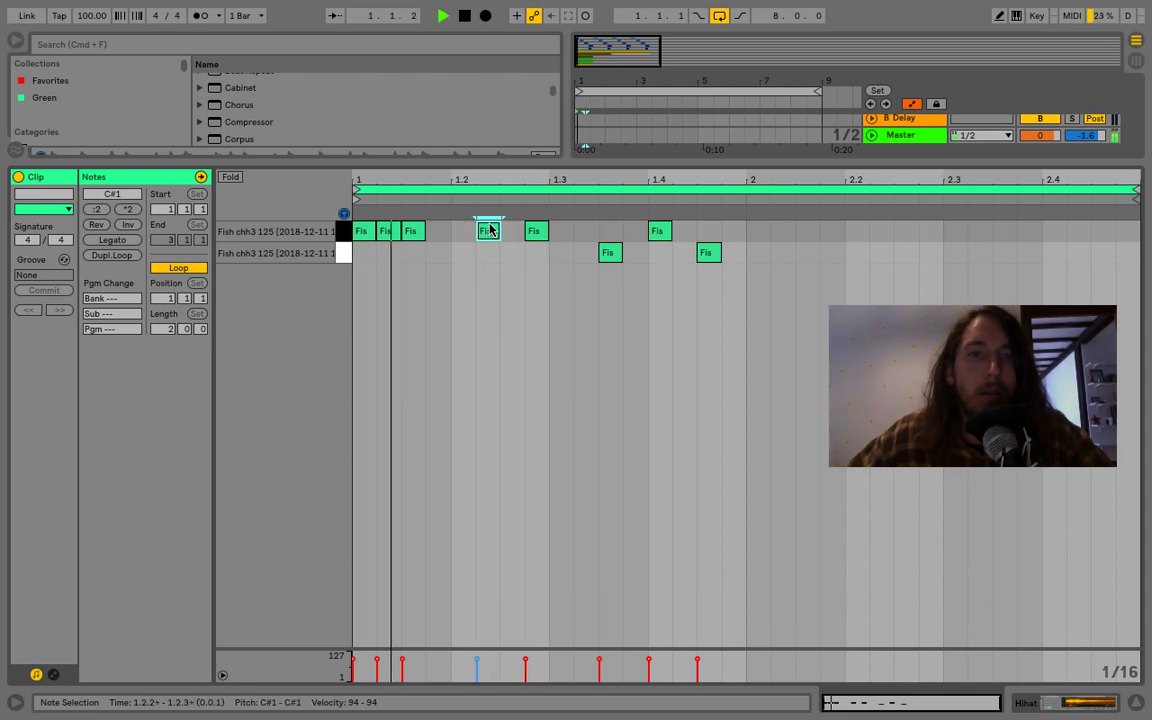
Remove all C#1 notes from bar 1, keep C1 notes only on the offbeats from 1.1.3 to 1.4.3, and play it
left_click_drag(490, 232, 367, 233)
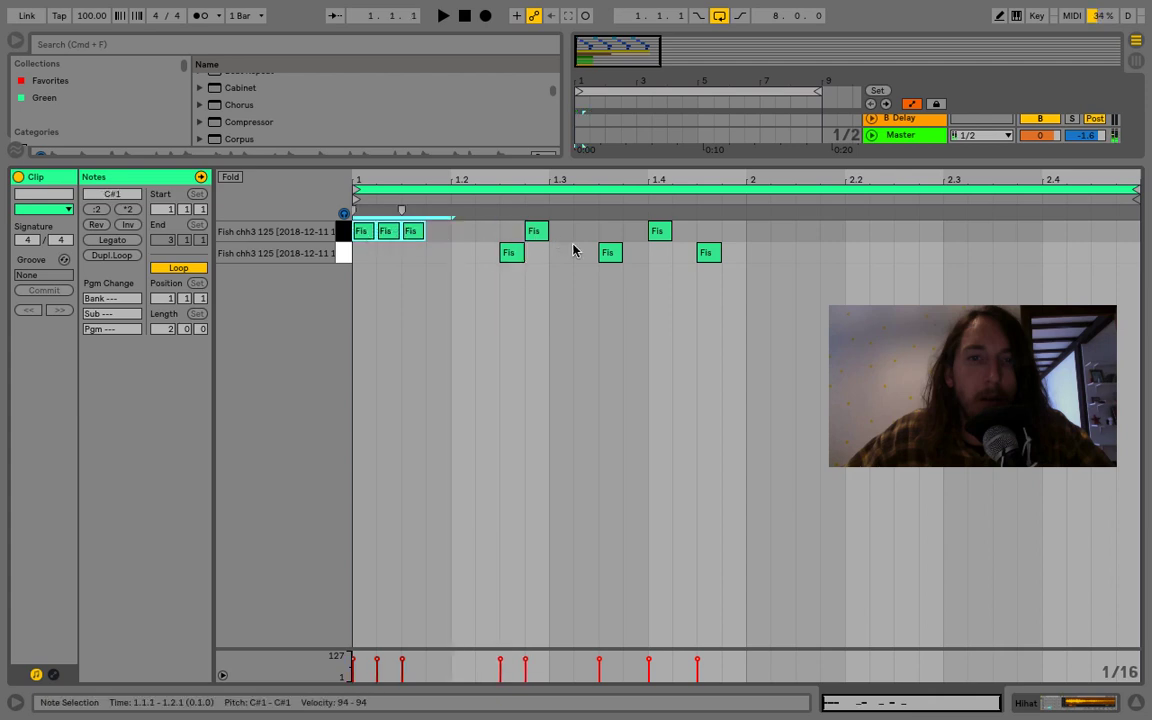
key("Delete")
left_click_drag(535, 231, 410, 254)
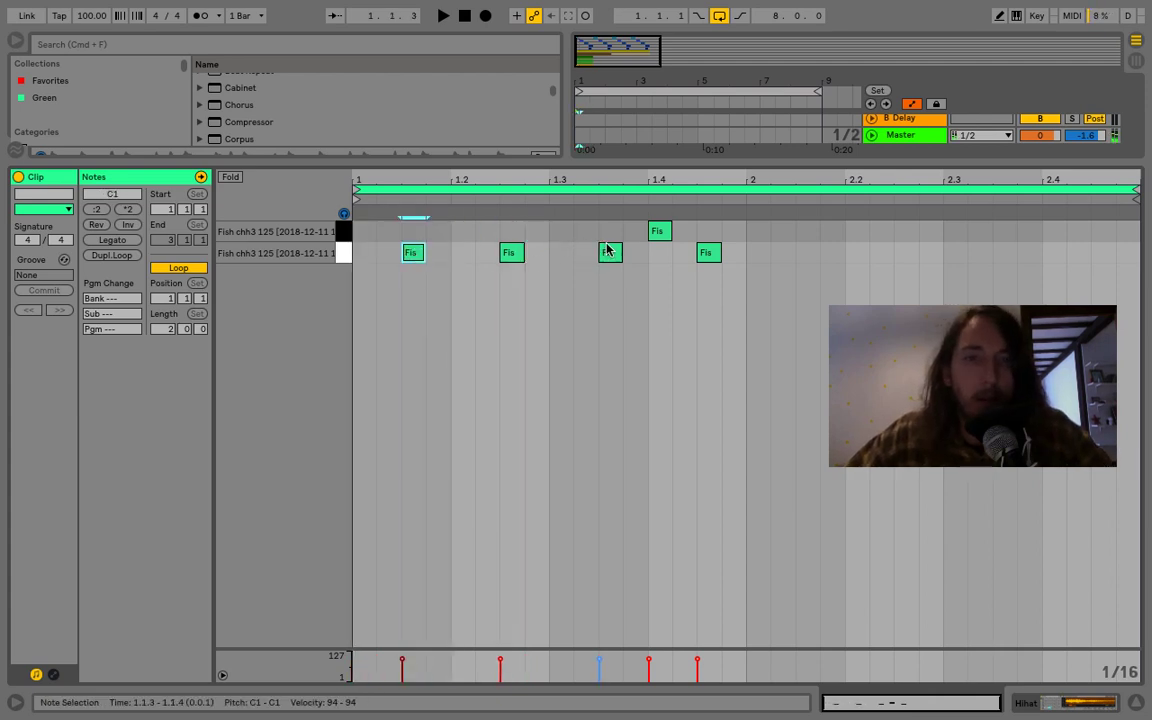
double_click(660, 234)
key("space")
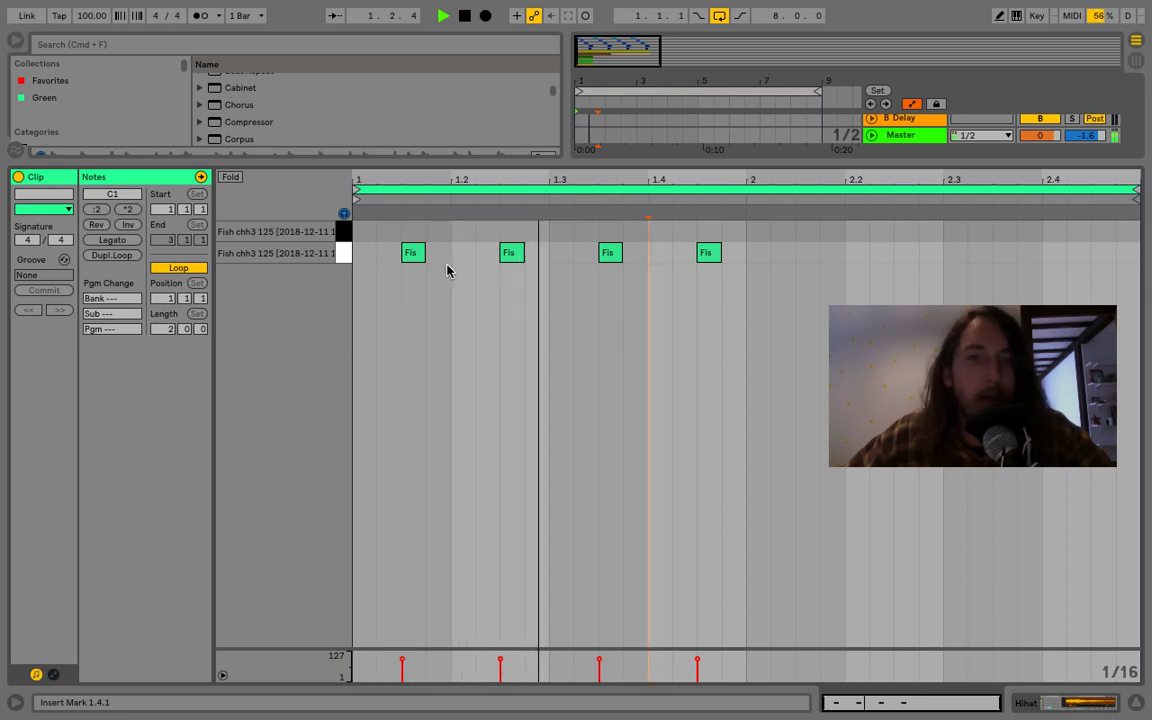
key("space")
Place C#1 hi-hat notes on all four beats of bar 1, alternating with the C1 offbeats, and play the pattern
double_click(366, 233)
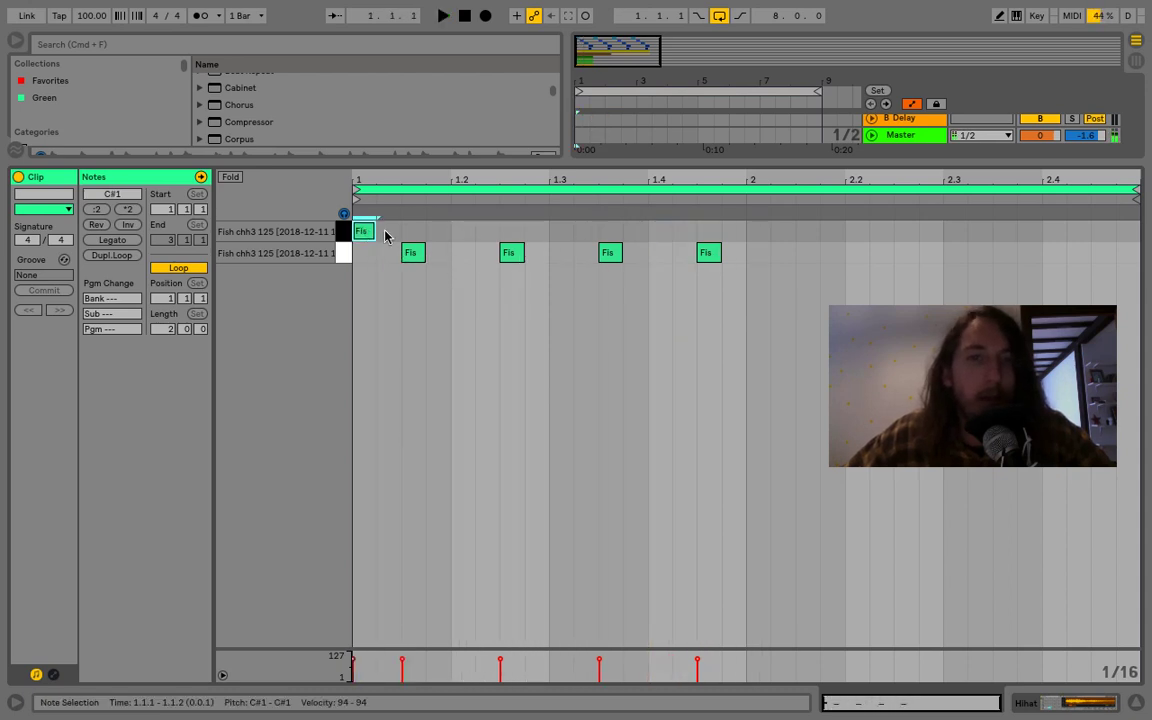
left_click_drag(388, 232, 462, 238)
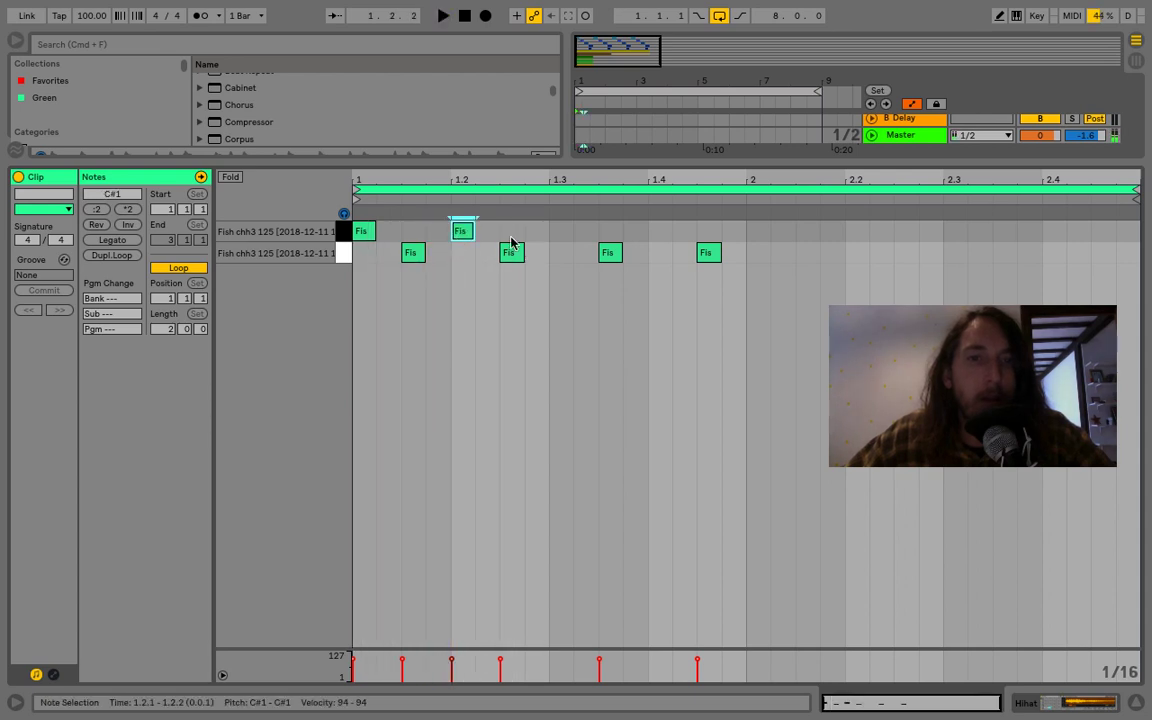
double_click(668, 232)
key("space")
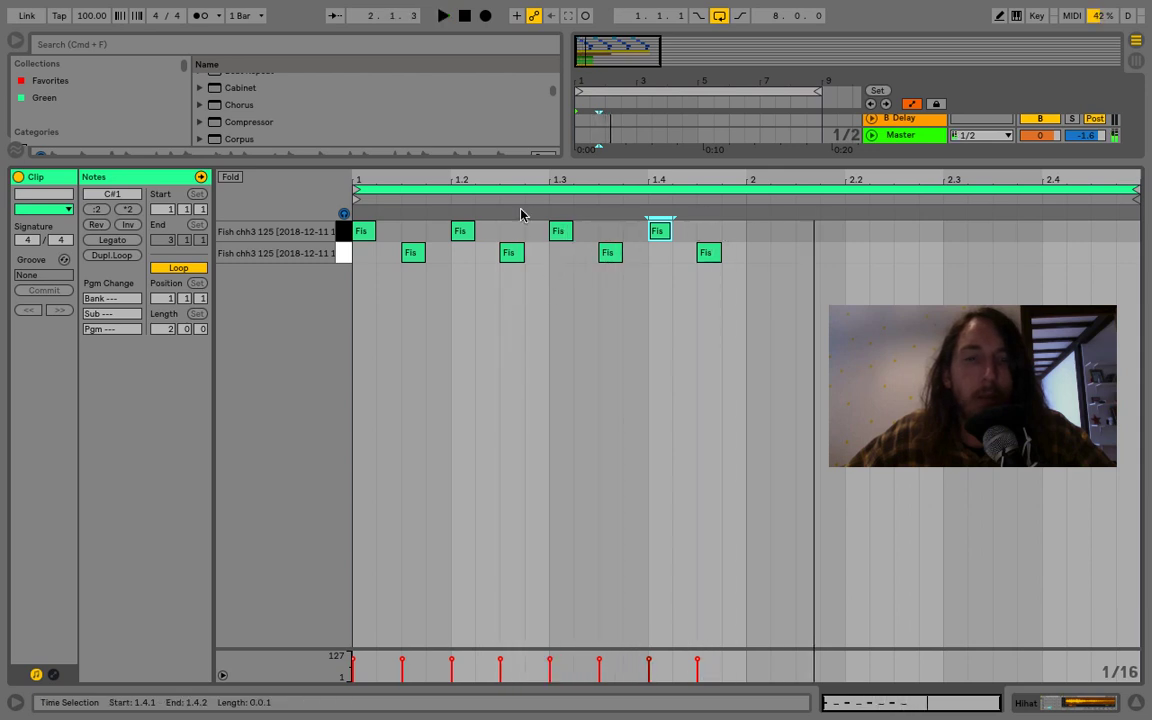
Set the Hihat rack's C#1 sample volume to -22.3 dB and its C1 sample volume to -27.4 dB while playing the beat
left_click(1134, 704)
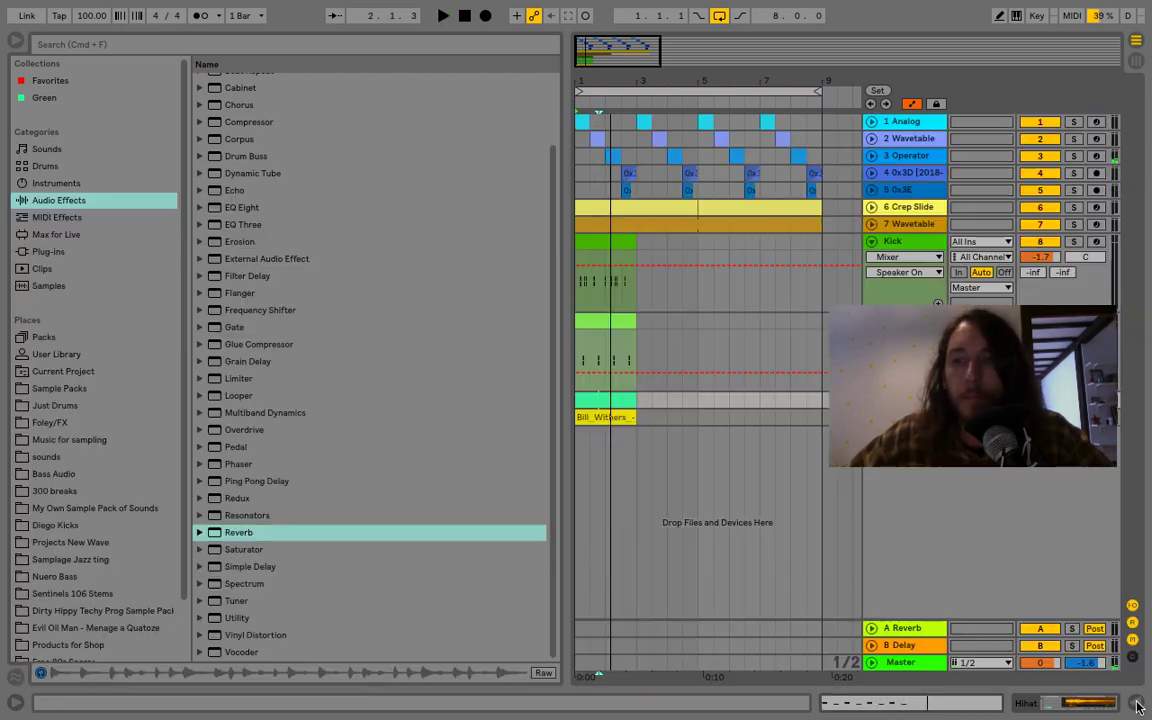
left_click(1076, 703)
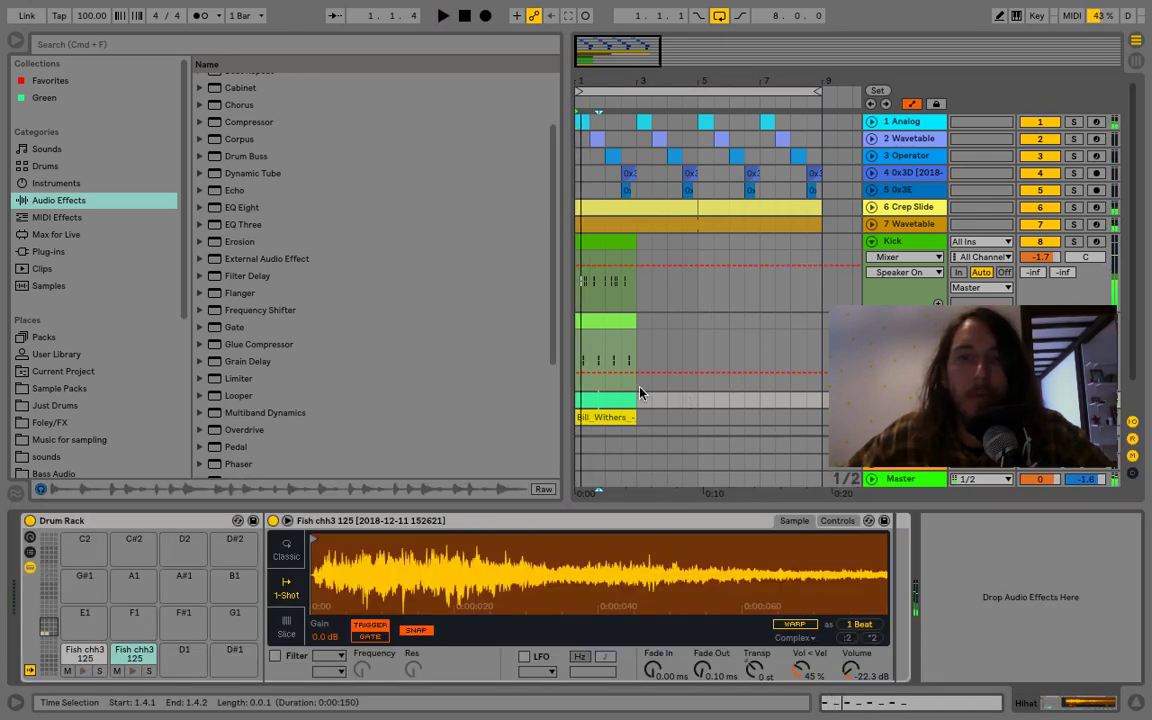
scroll(676, 321, "down", 2)
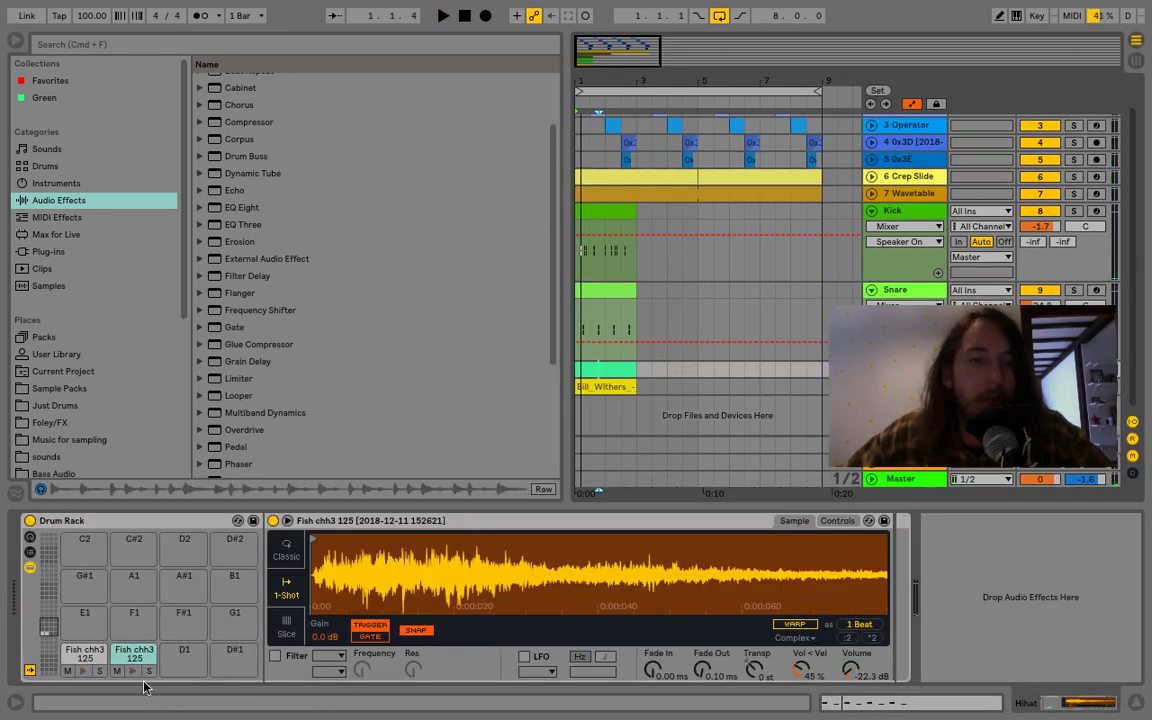
double_click(76, 655)
double_click(84, 650)
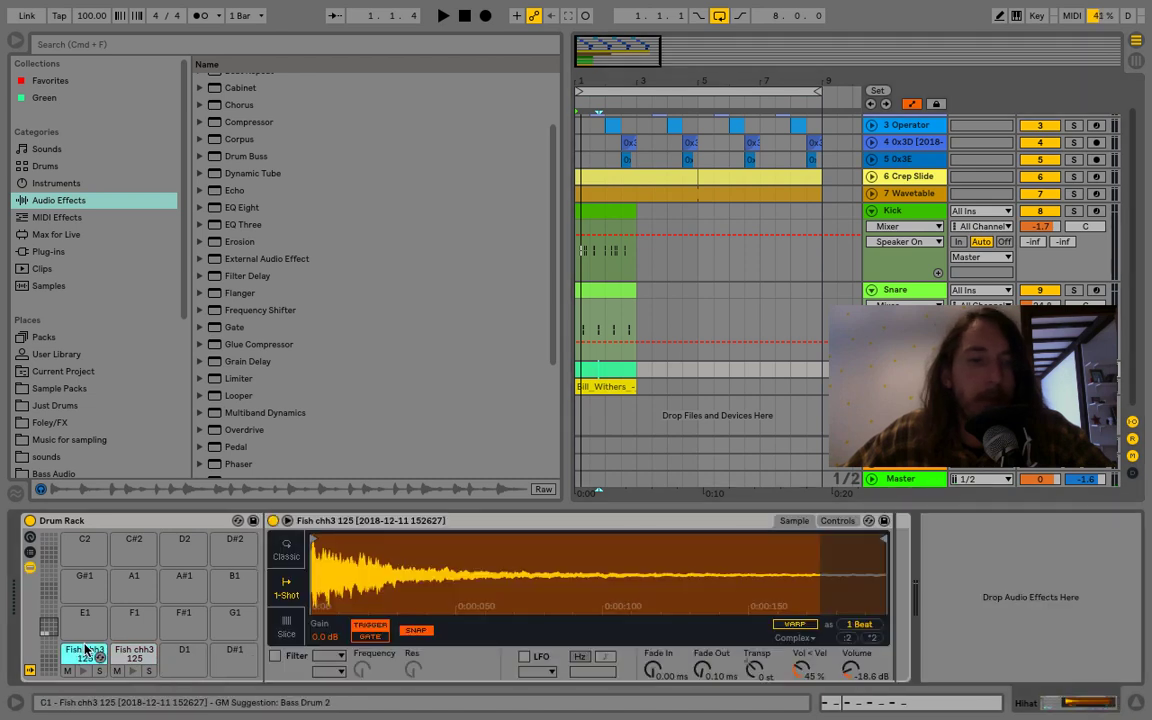
key("space")
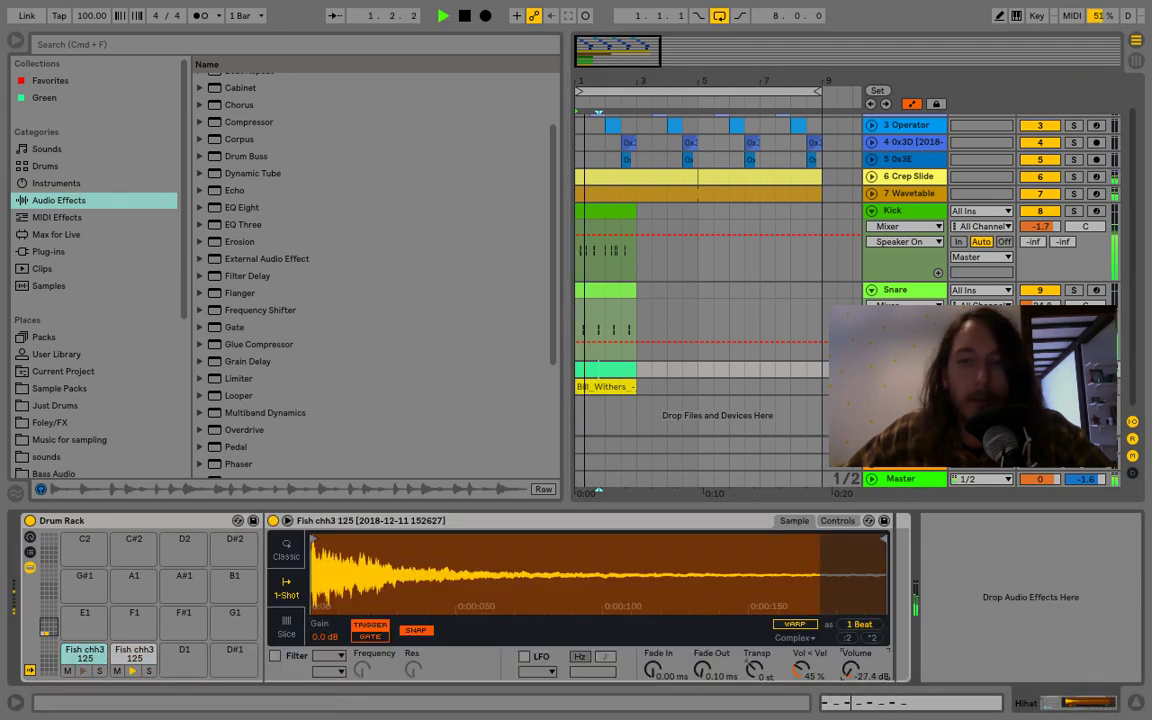
key("space")
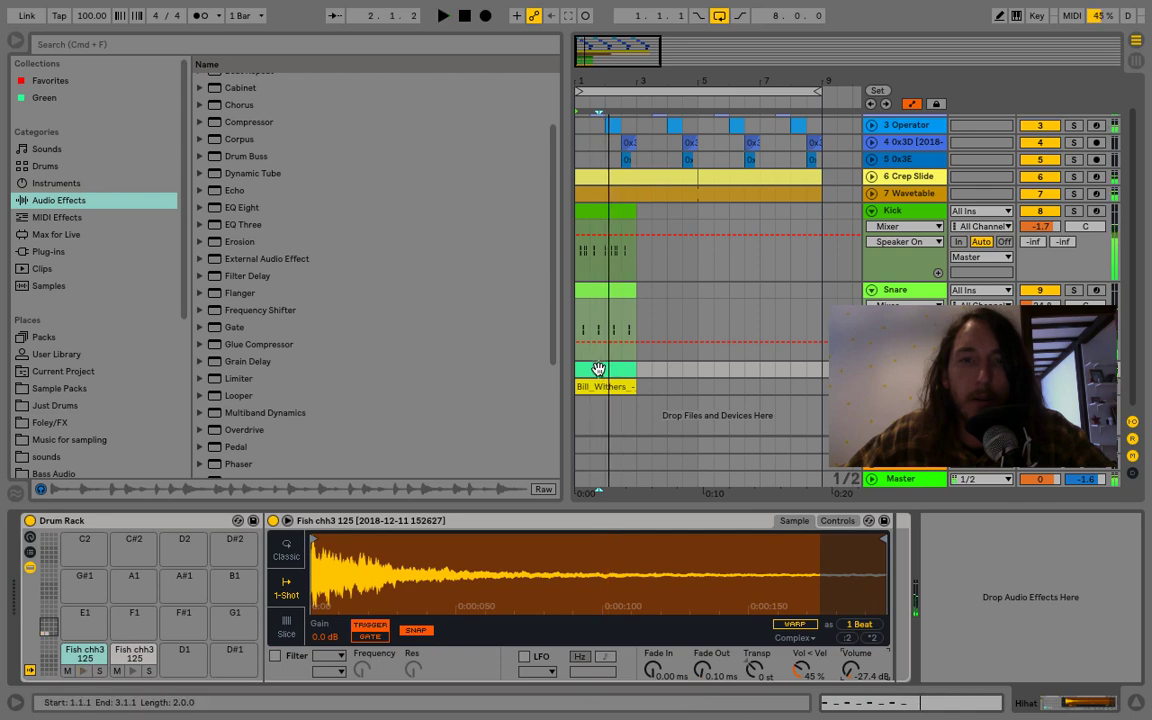
Duplicate all bar 1 hi-hat notes into bar 2 of the Hihat clip and listen to the full pattern
double_click(600, 369)
key("super+a")
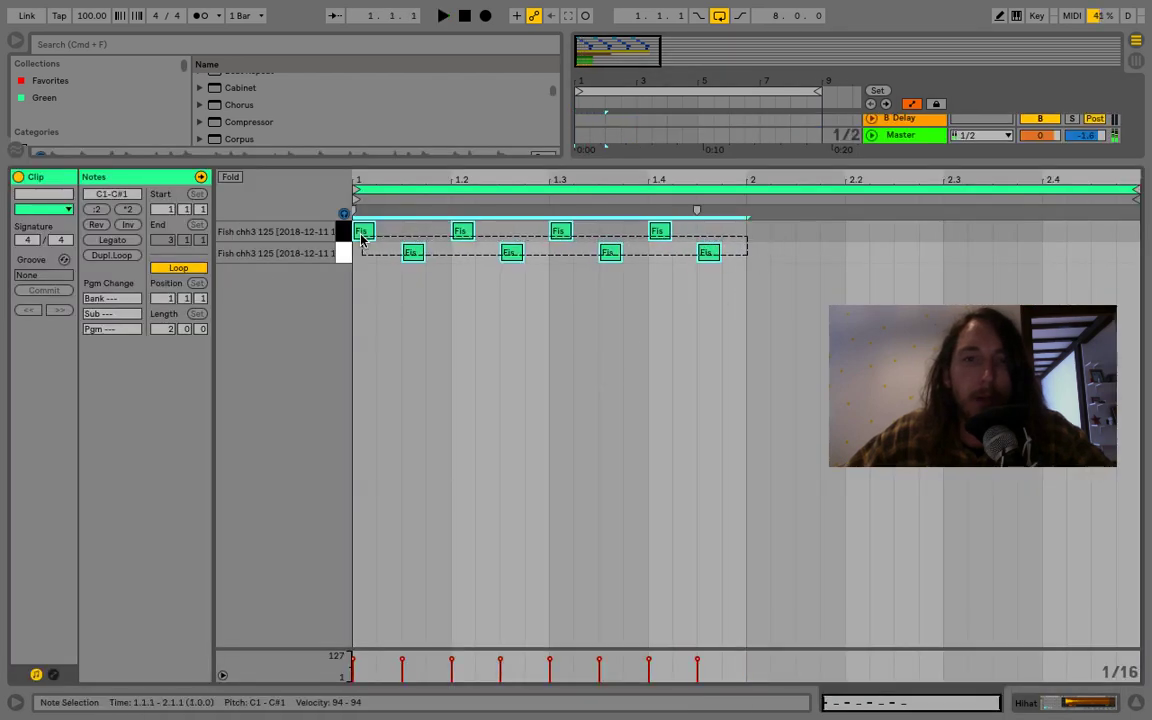
key("super+d")
key("space")
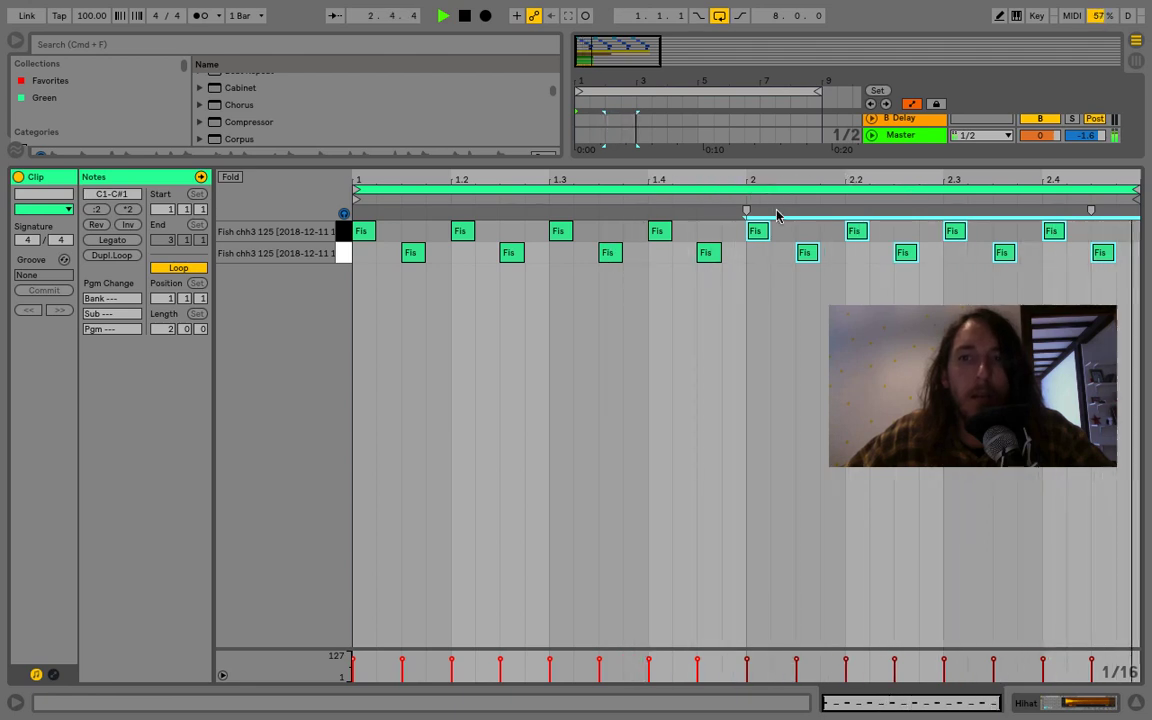
key("space")
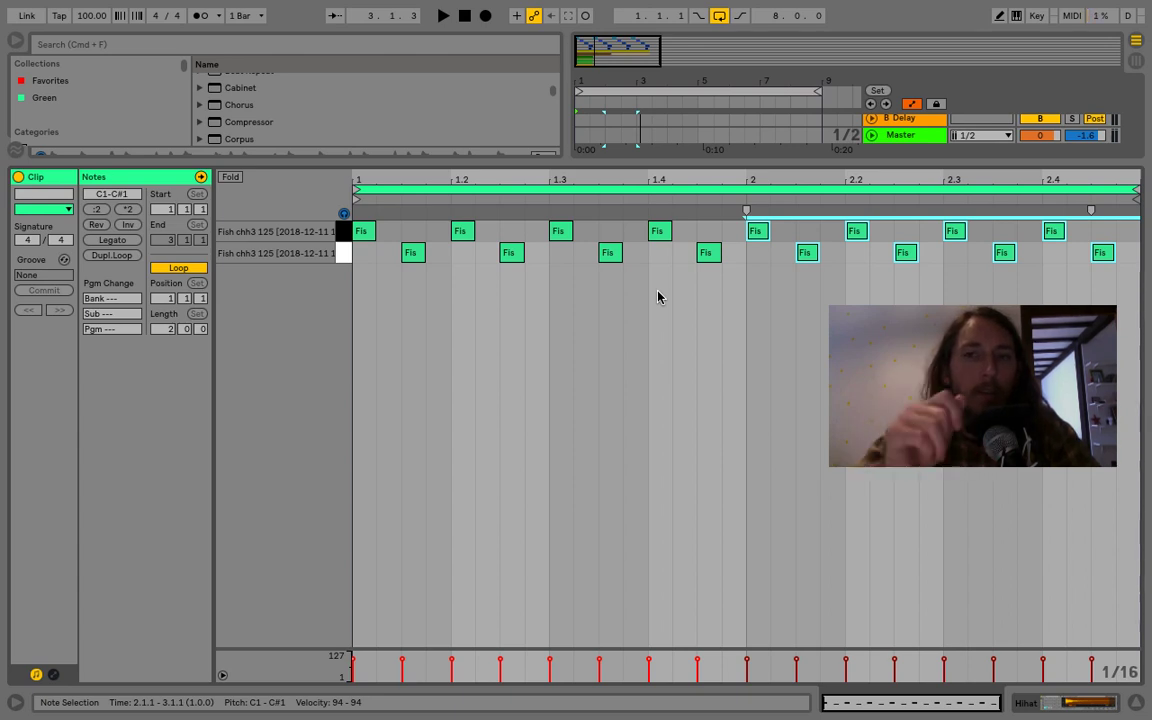
key("space")
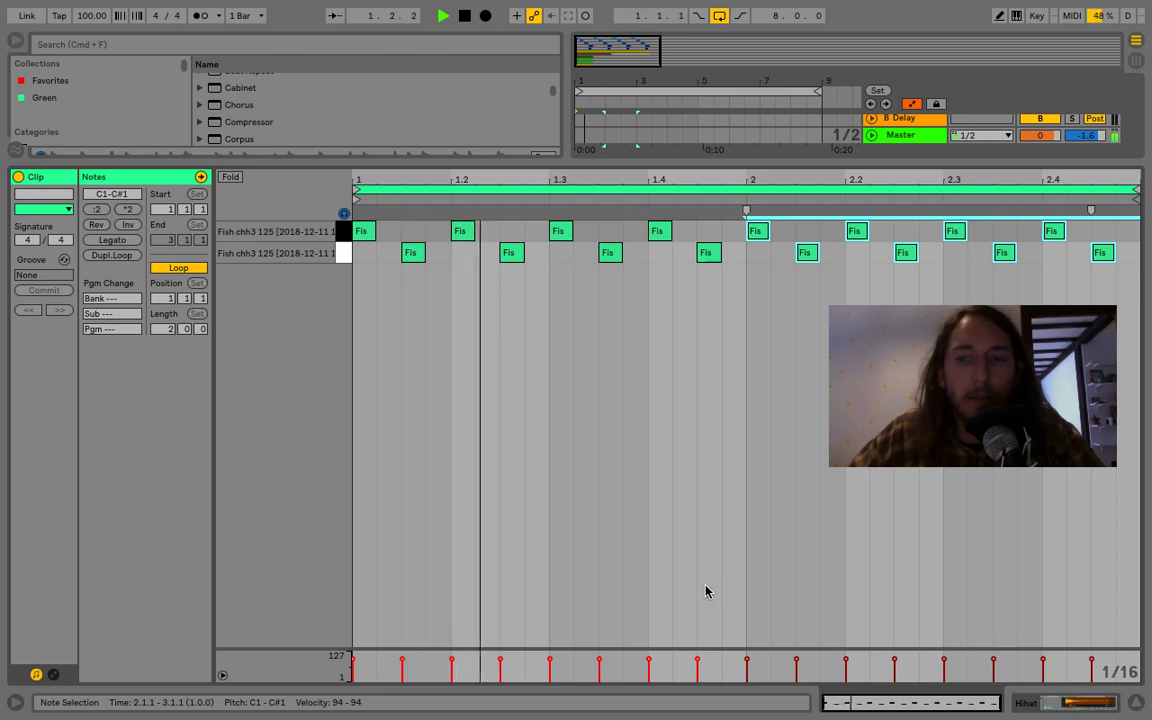
Duplicate the two-bar Kick, Snare and Hihat clips together to fill all eight bars, and play the arrangement
left_click(1140, 704)
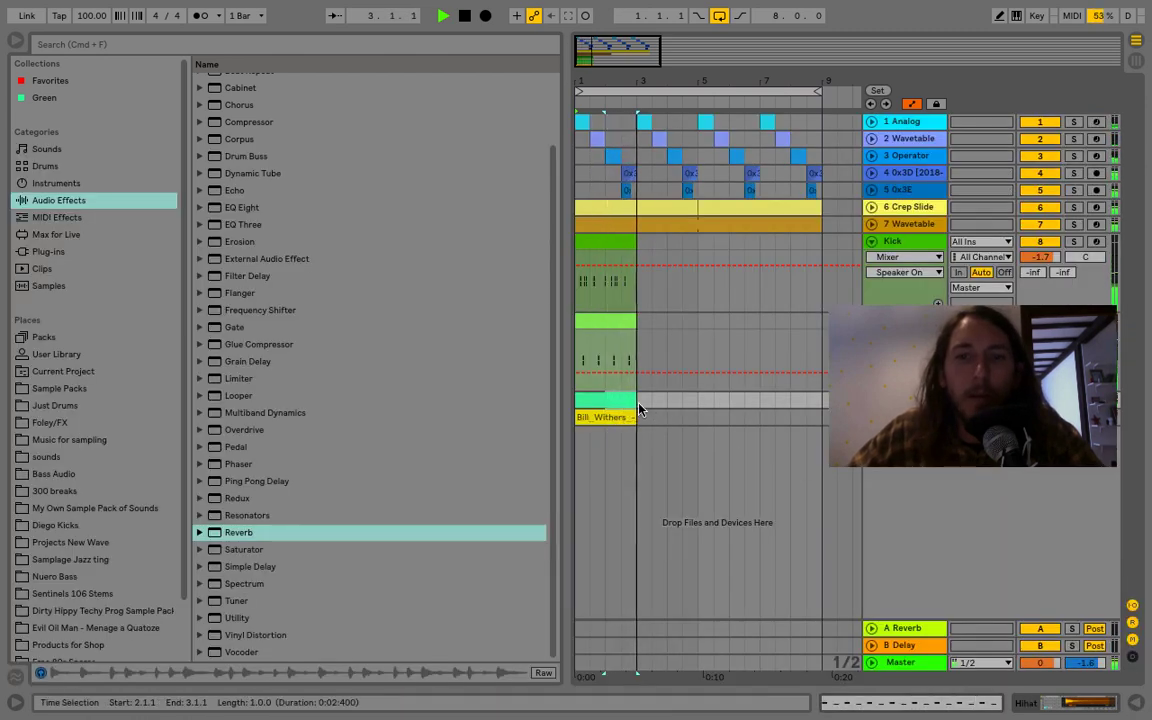
key("space")
left_click_drag(639, 407, 569, 293)
key("super+d")
key("super+d")
key("super+d")
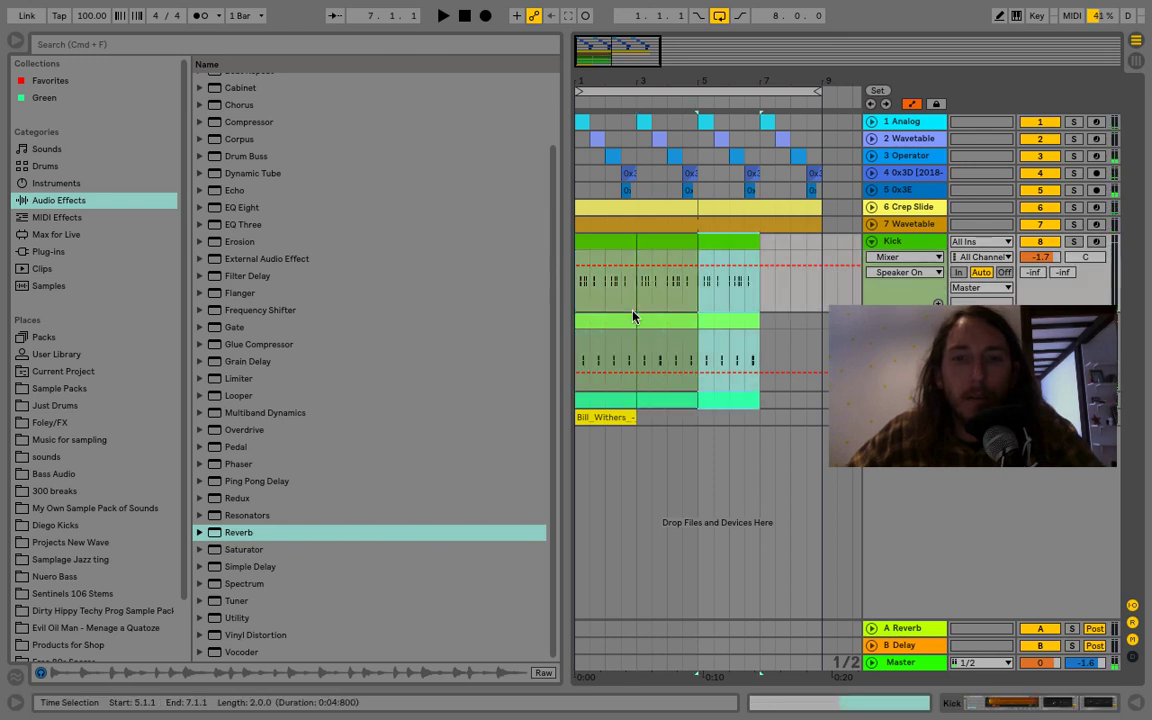
key("space")
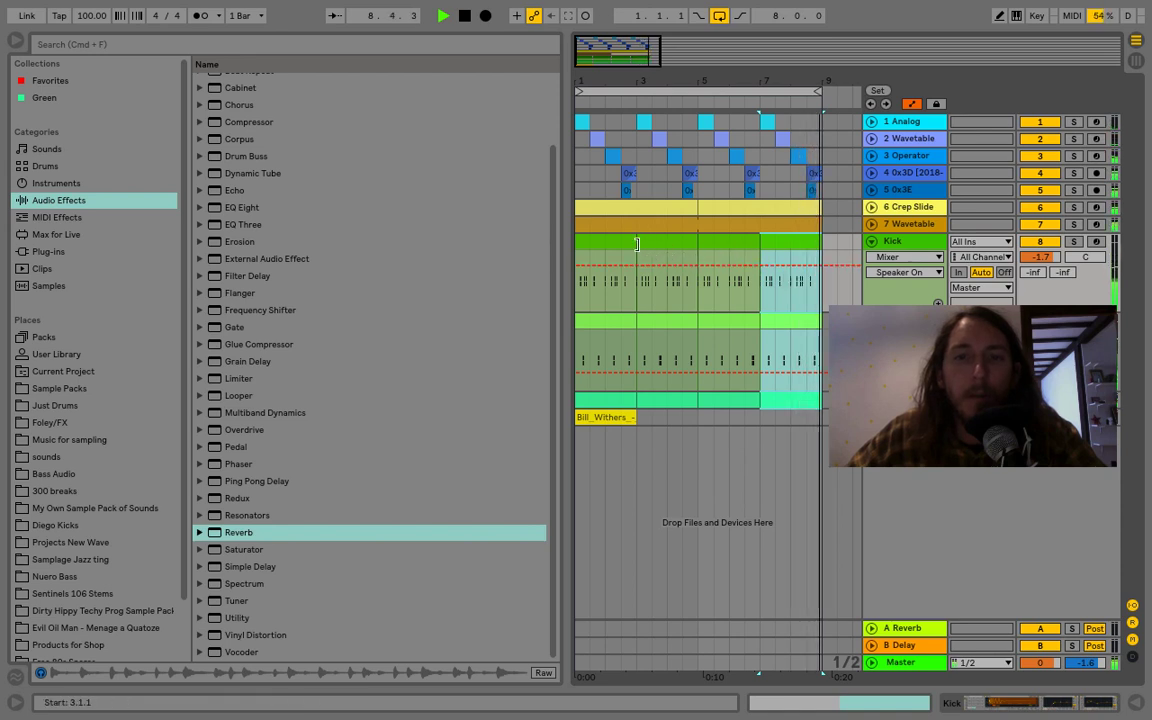
Move the last KICK30 and KICK12 notes in the first Kick clip to 2.3.4 and return to the arrangement
left_click_drag(610, 77, 771, 264)
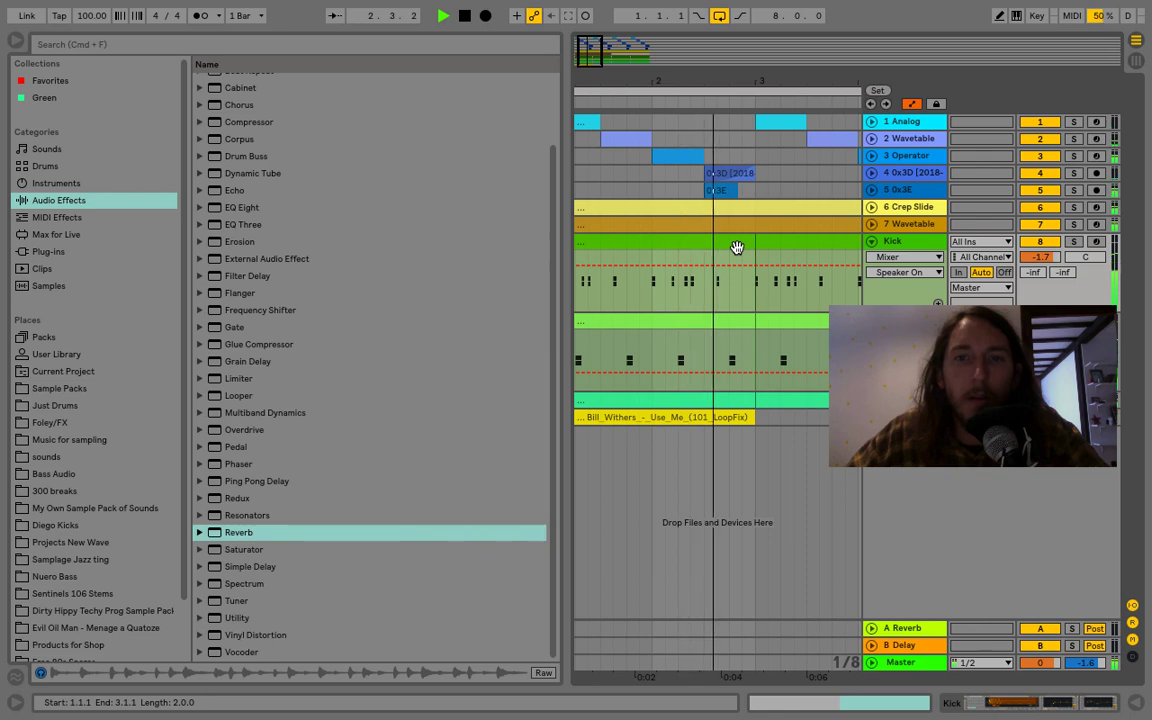
double_click(735, 247)
left_click_drag(1020, 267, 1008, 236)
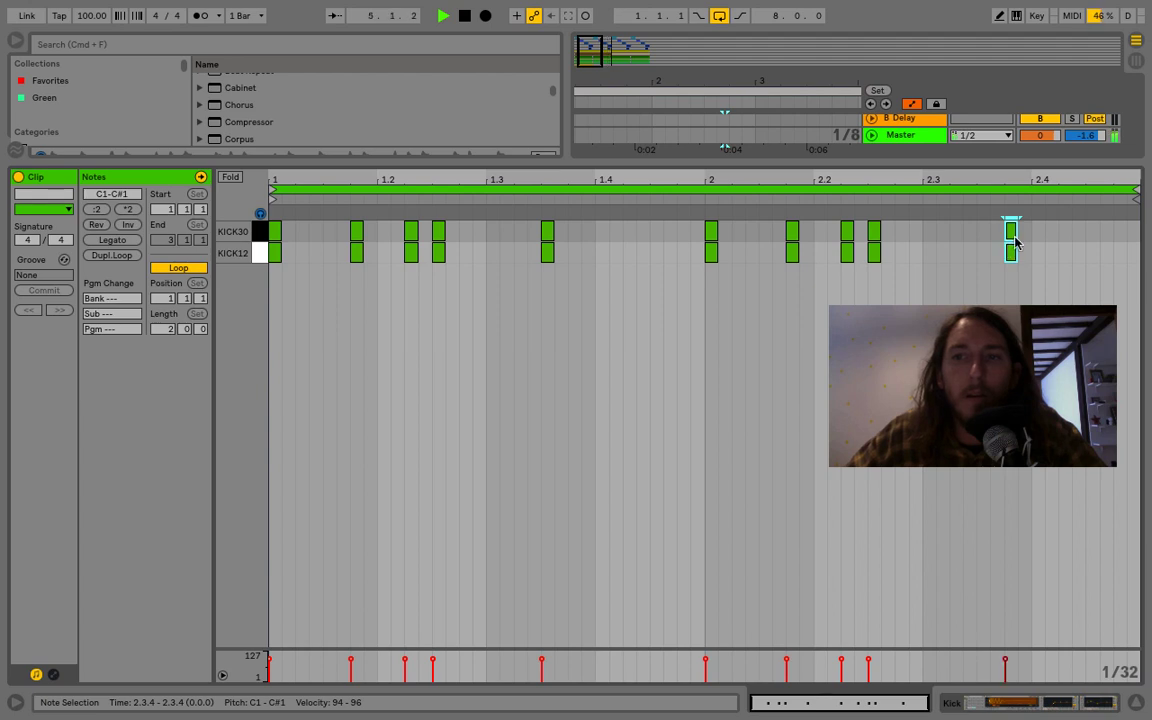
left_click(1137, 704)
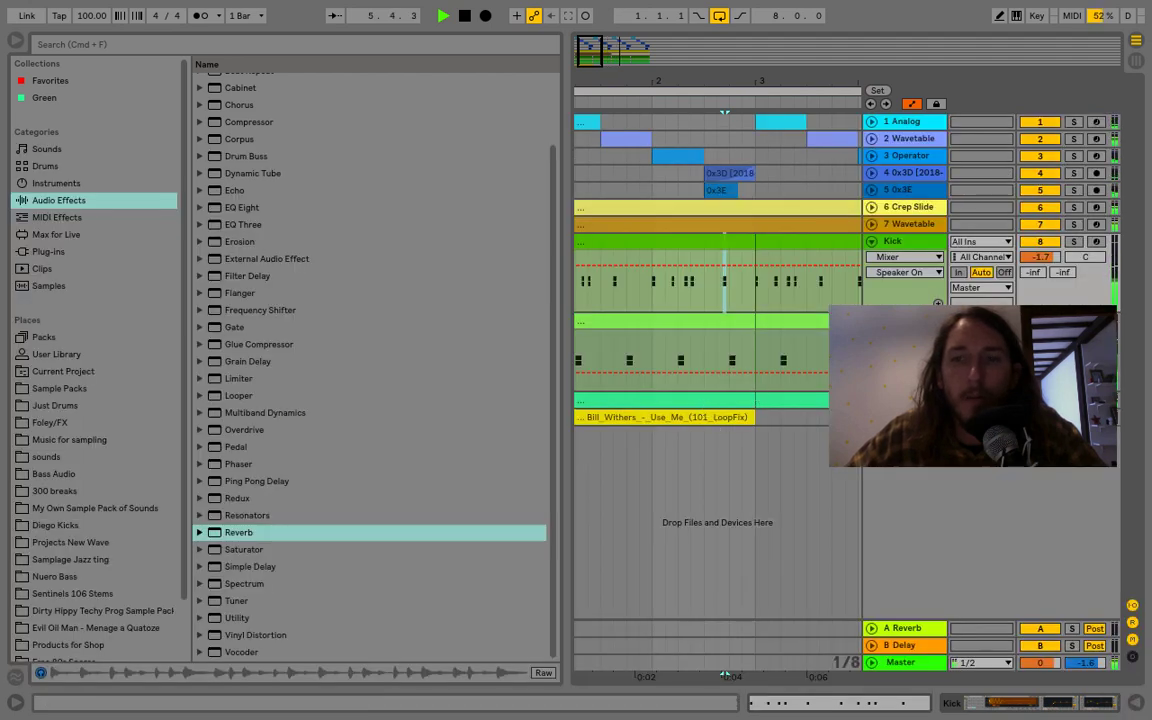
Add EQ Eight to the Hihat track, low-cut it at 144 Hz, raise band 3 slightly and boost band 4 by 1.61 dB at 3.91 kHz
double_click(893, 321)
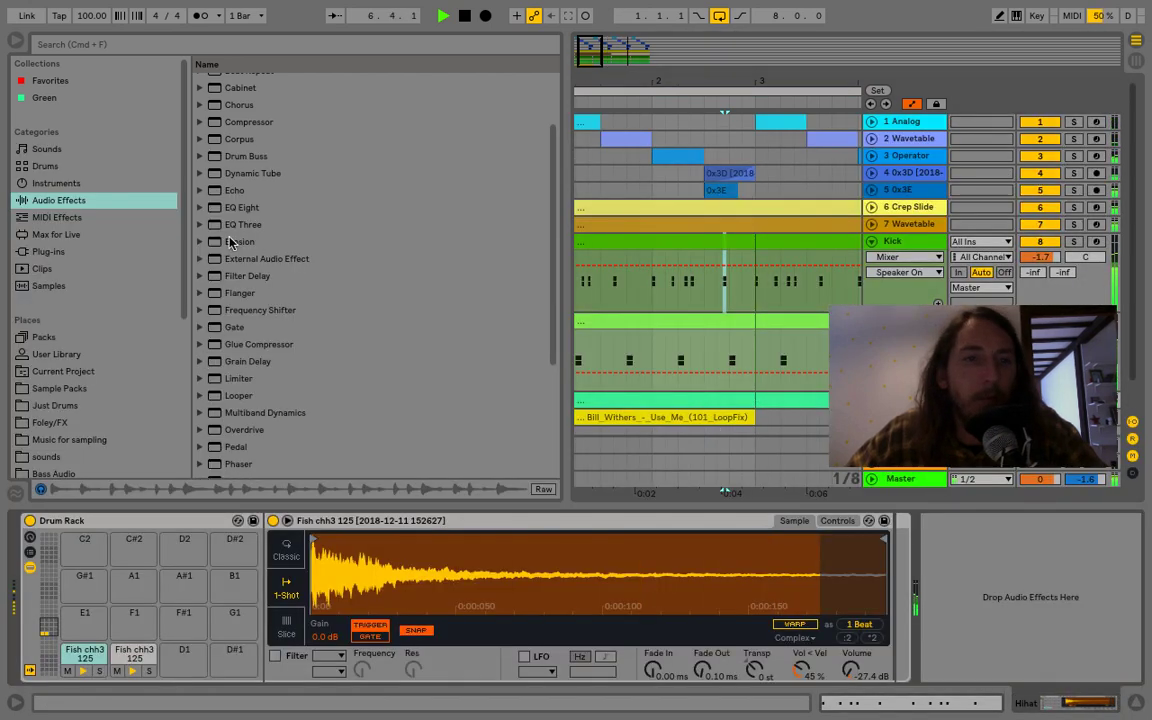
left_click(218, 208)
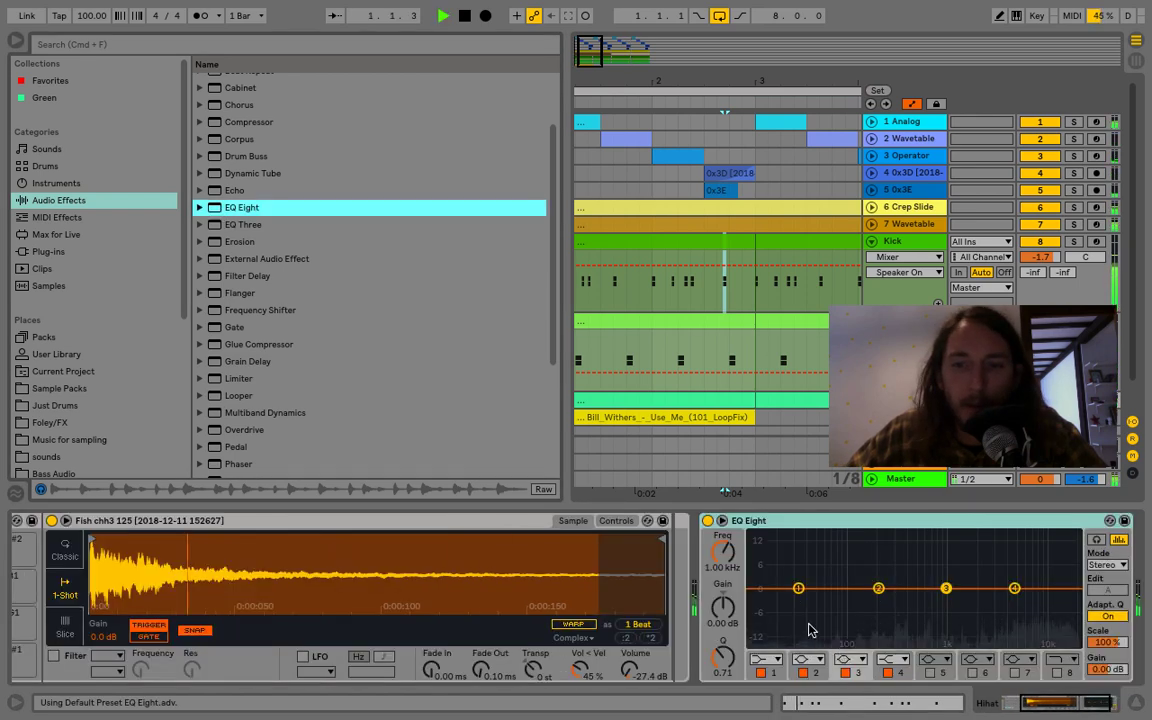
left_click(766, 660)
left_click(770, 579)
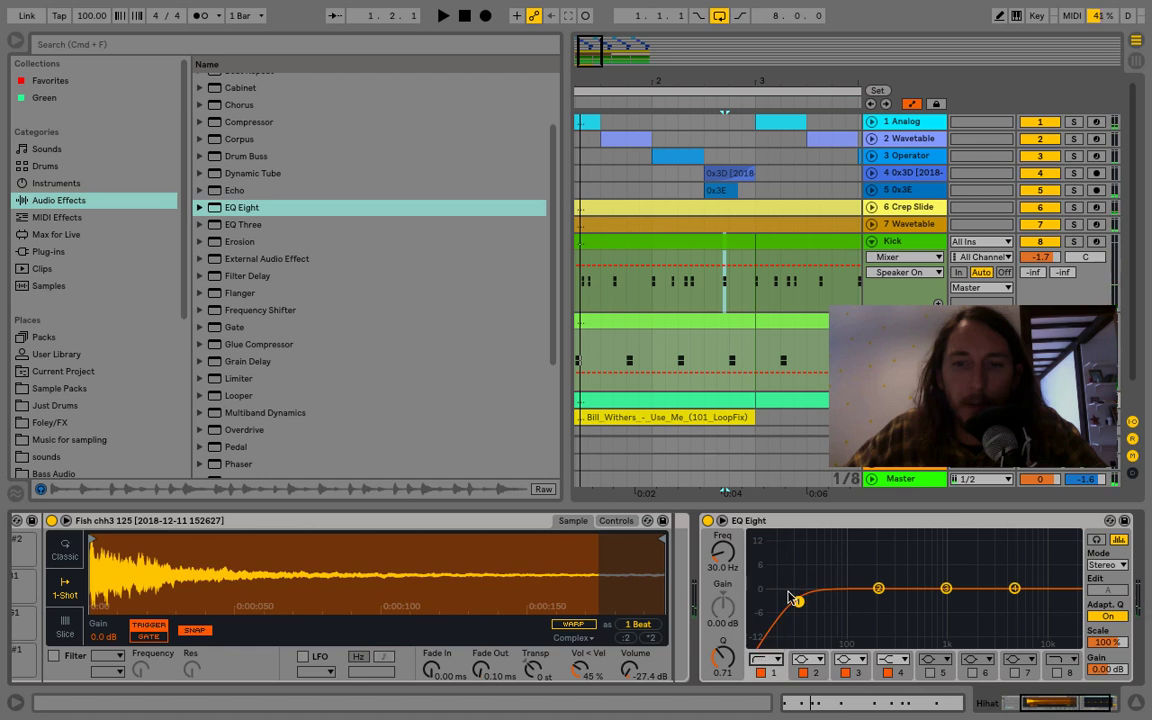
key("space")
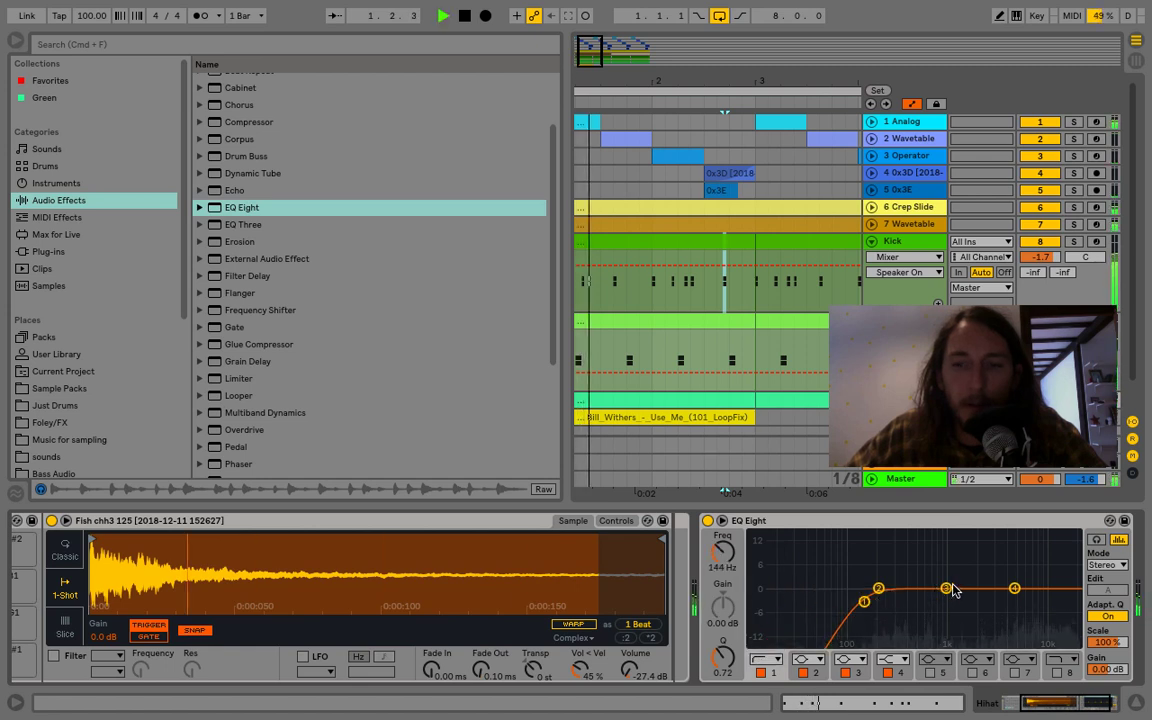
left_click_drag(947, 590, 1001, 583)
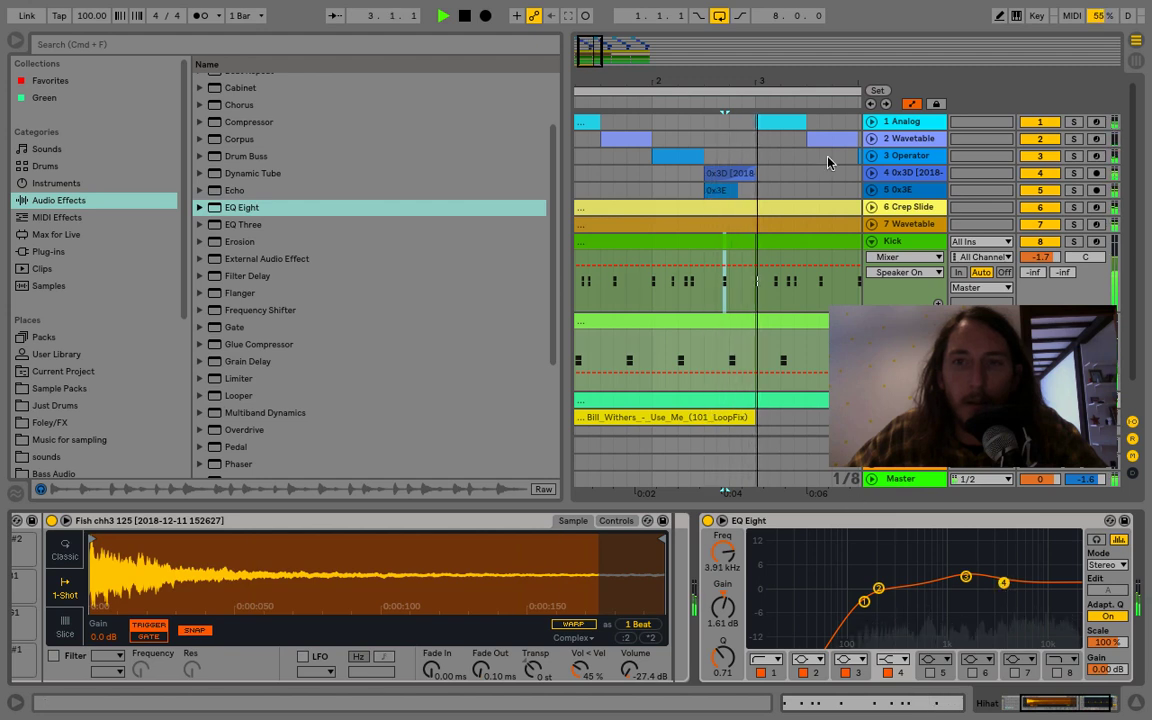
Fold the Snare and Kick tracks in the arrangement while the beat plays
left_click_drag(741, 81, 741, 58)
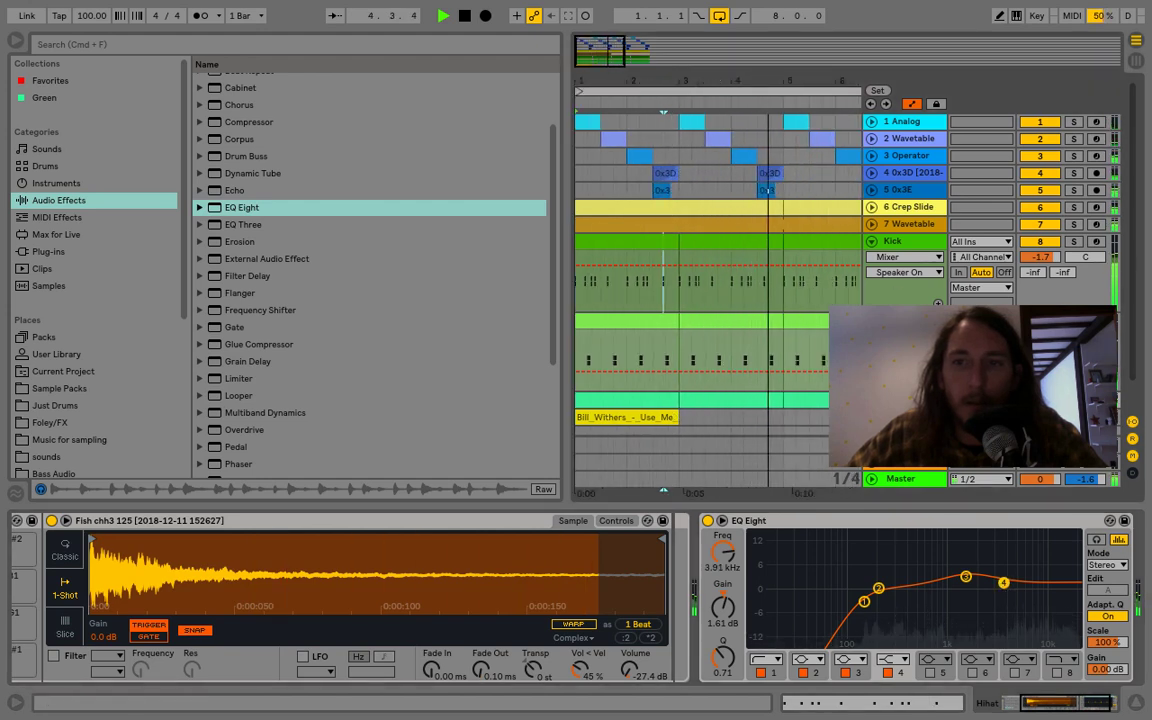
left_click(872, 321)
left_click(871, 241)
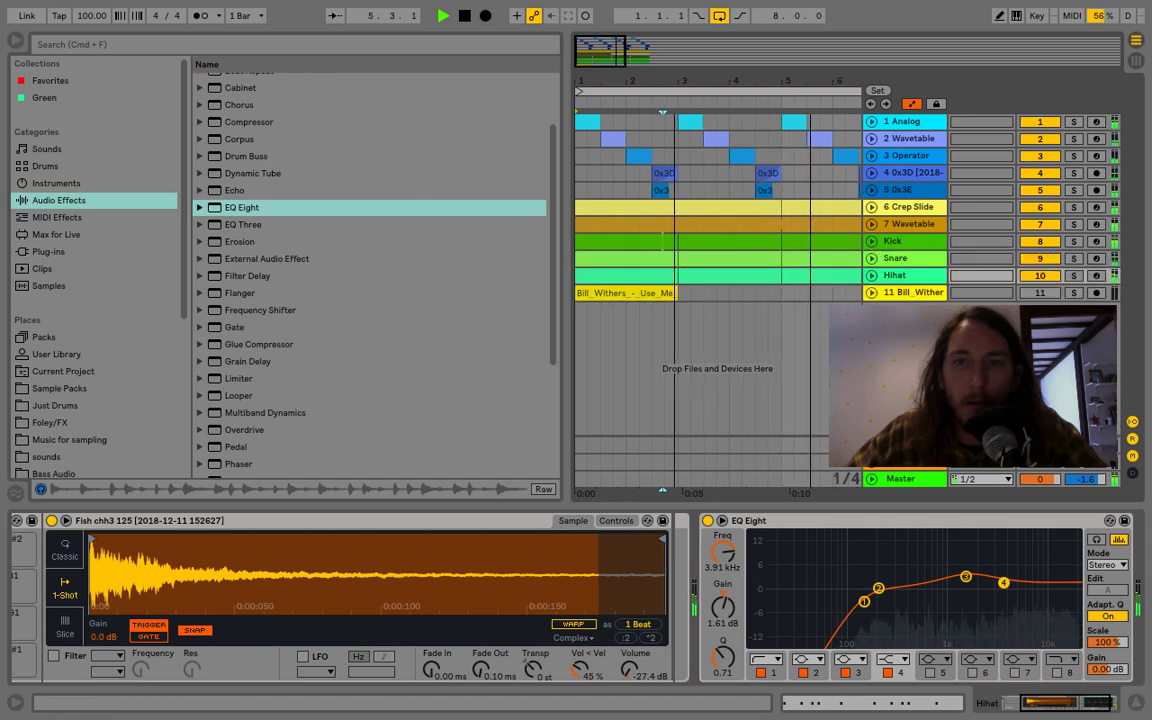
left_click_drag(674, 80, 622, 77)
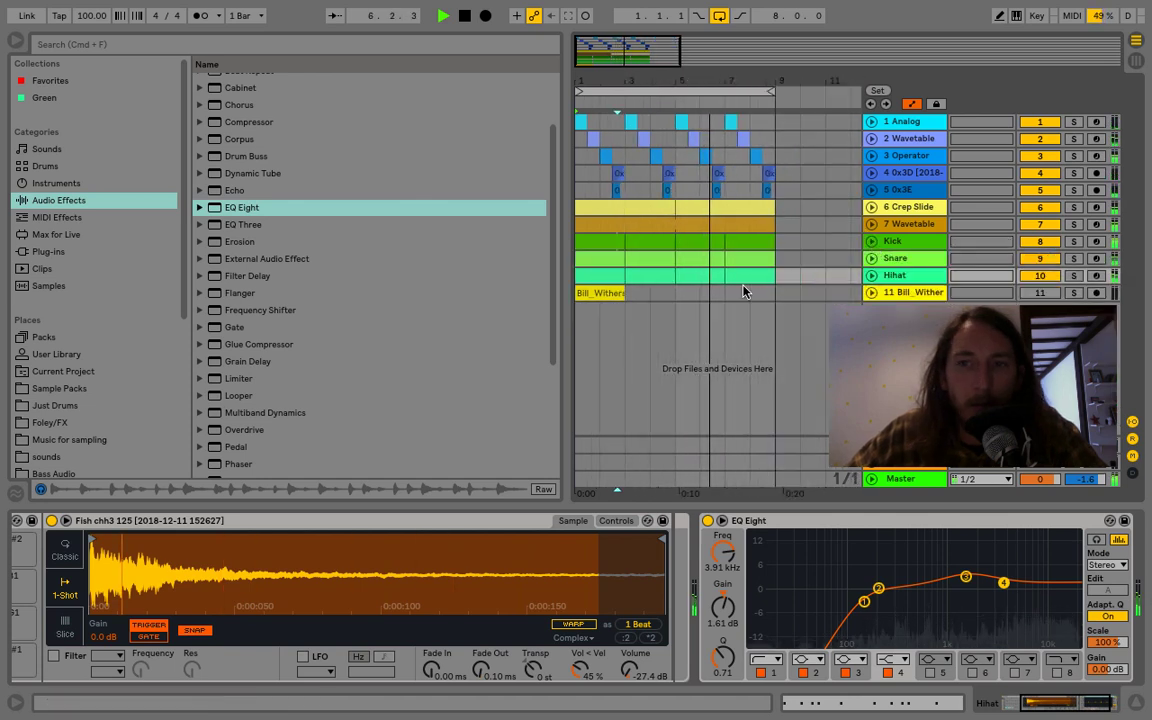
Unfold, activate and solo the Bill Withers break track, and listen to the loop on its own
left_click(870, 293)
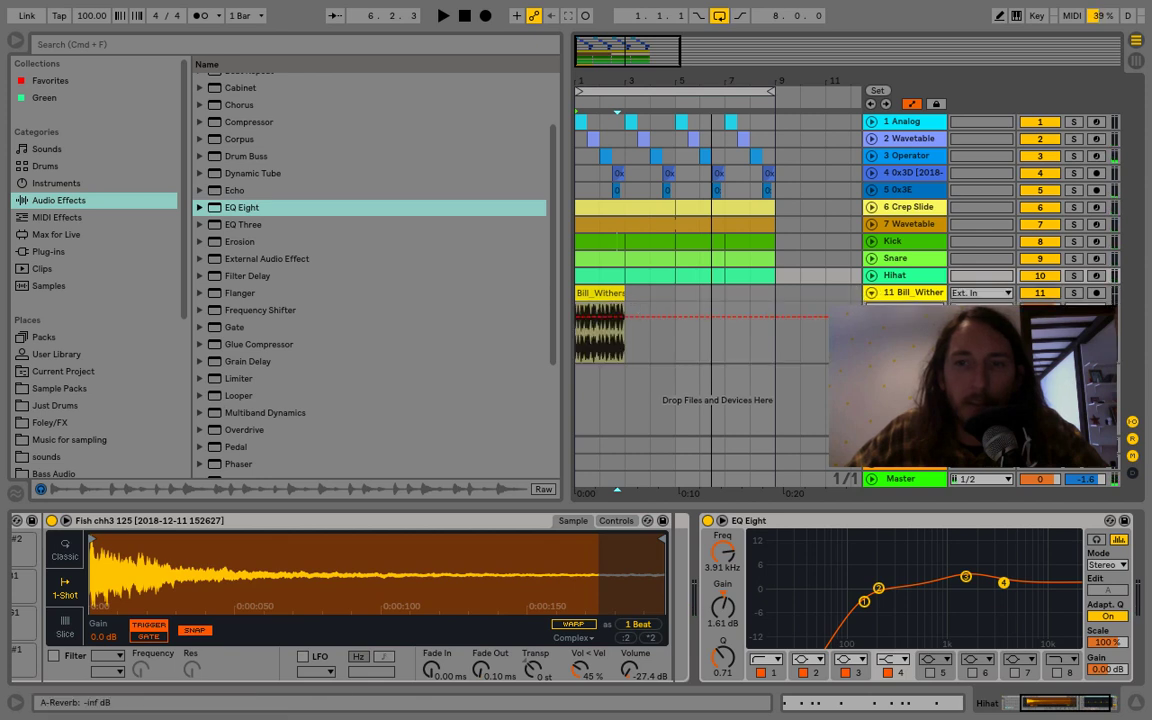
key("space")
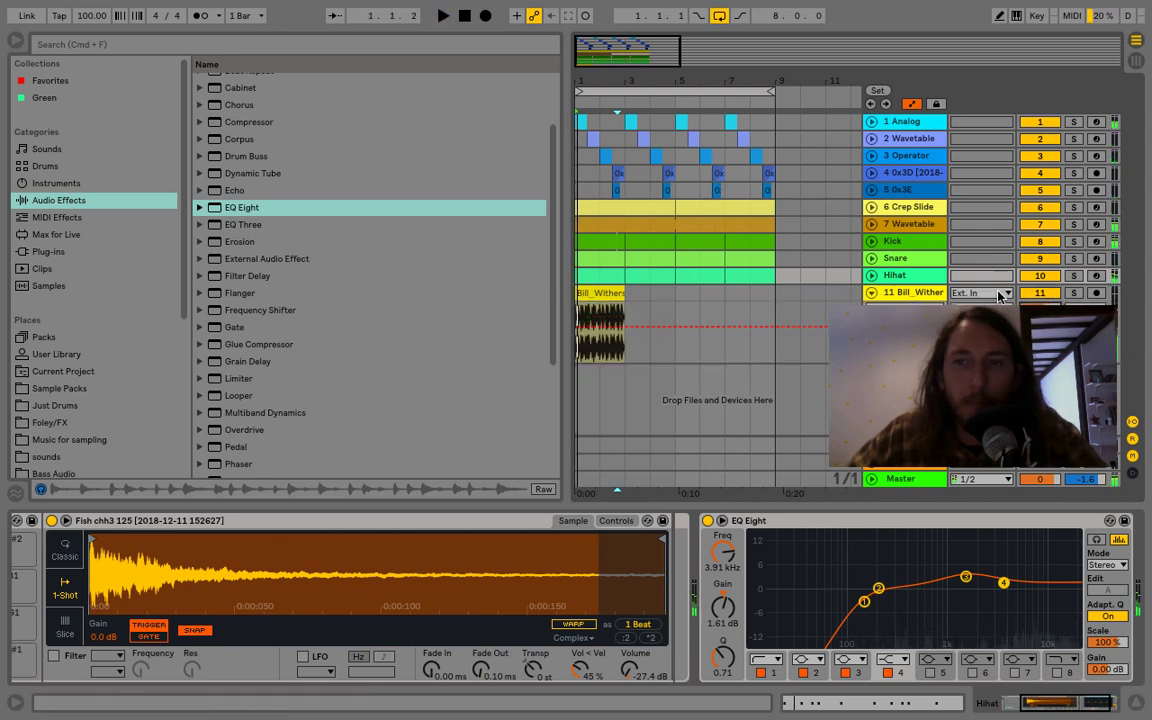
left_click(1073, 292)
key("space")
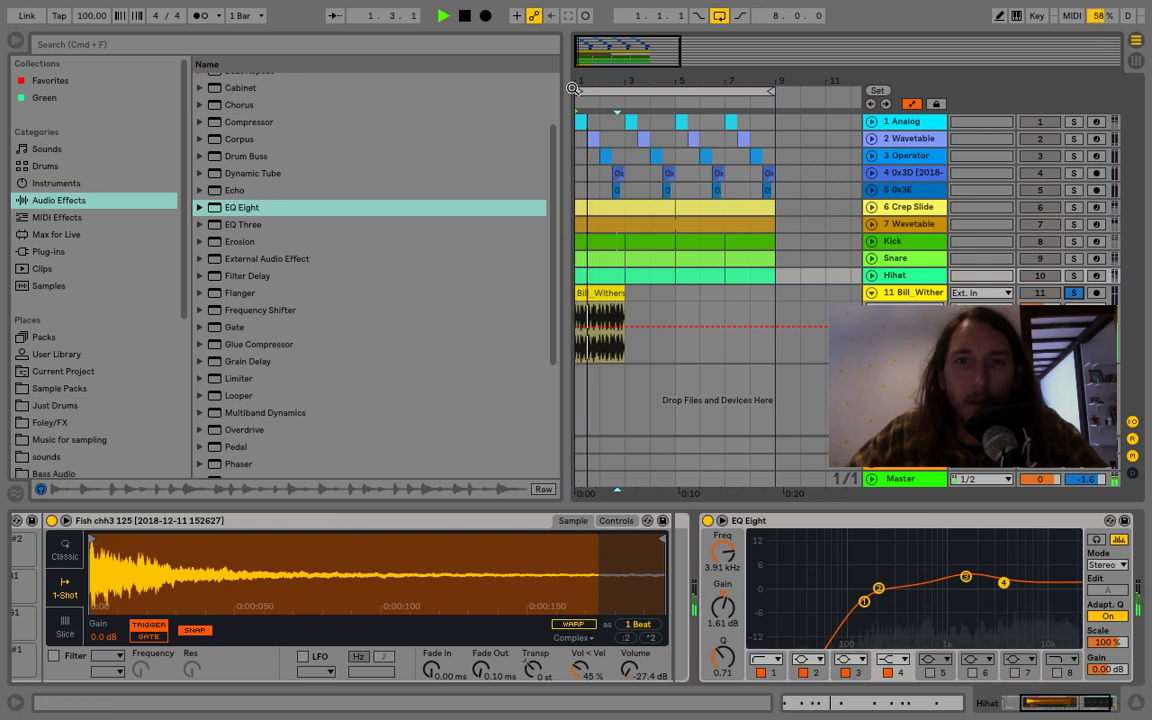
mouse_move(592, 80)
left_mouse_down()
mouse_move(592, 140)
mouse_move(592, 86)
left_mouse_up()
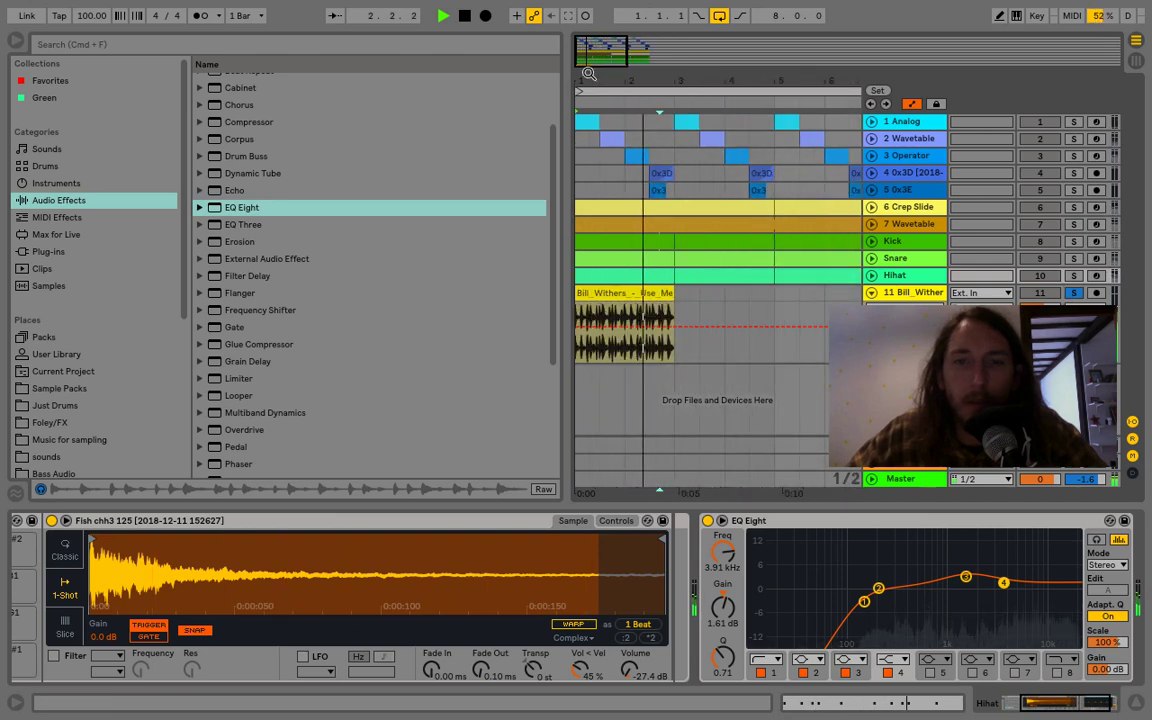
key("space")
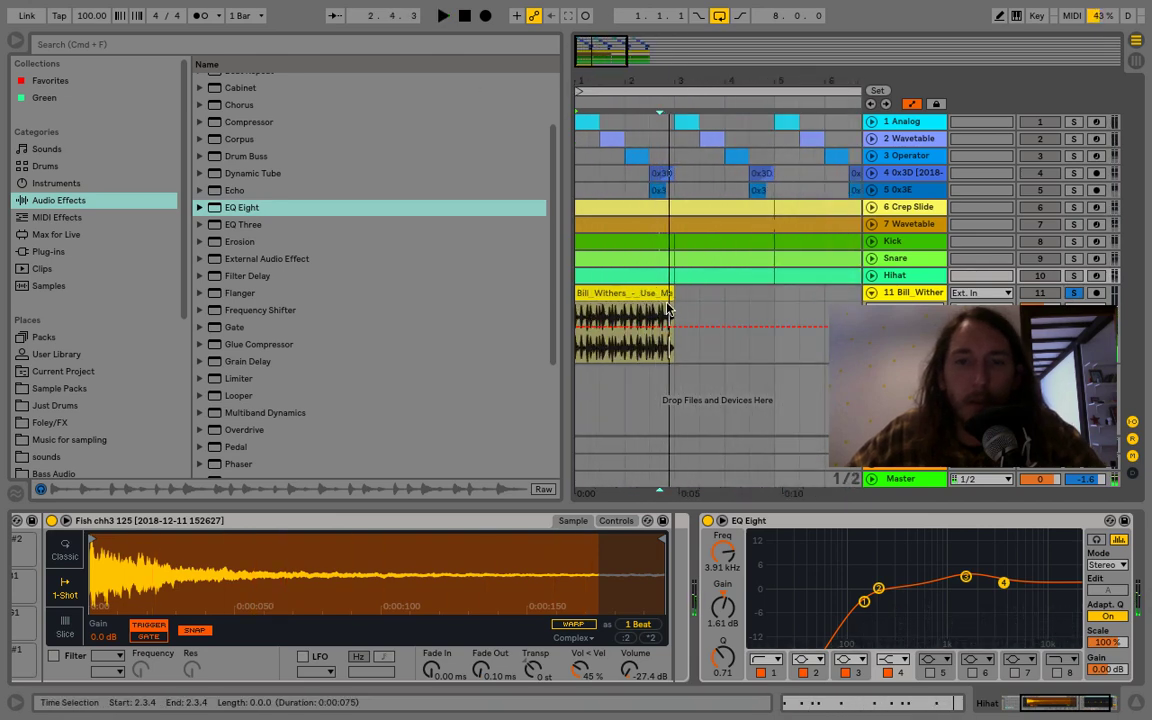
Open the Bill Withers break clip for editing and set its warp mode to Beats
mouse_move(670, 298)
left_mouse_down()
mouse_move(775, 303)
mouse_move(681, 293)
left_mouse_up()
key("space")
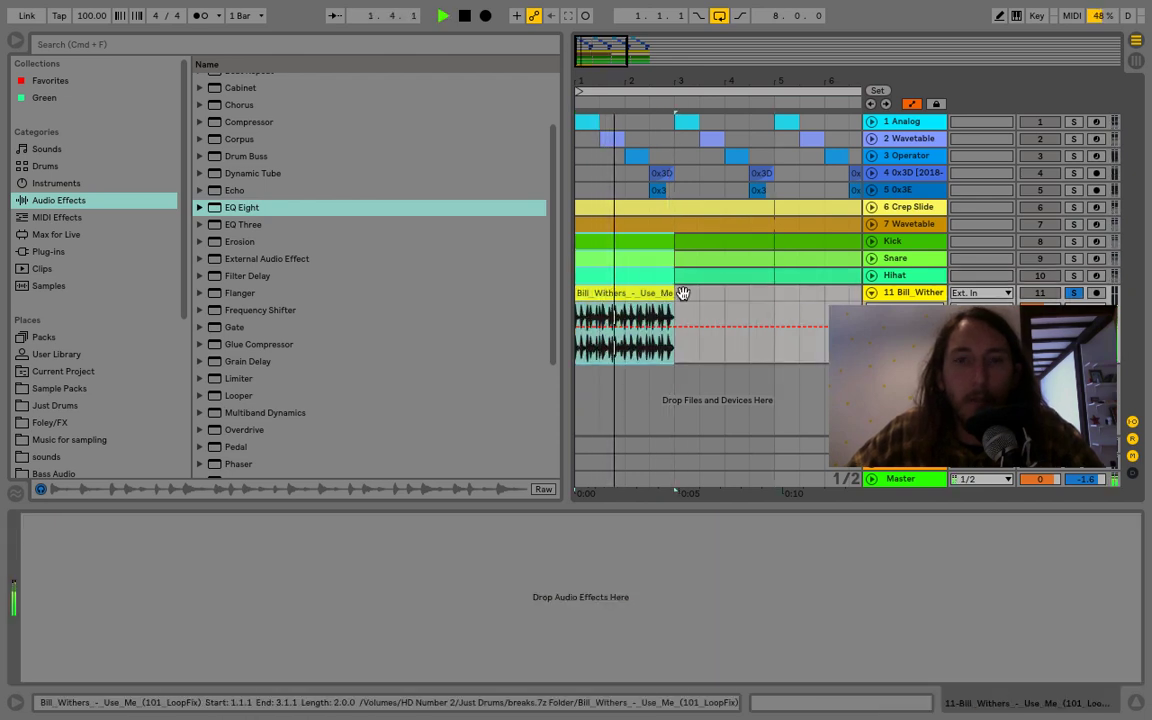
key("space")
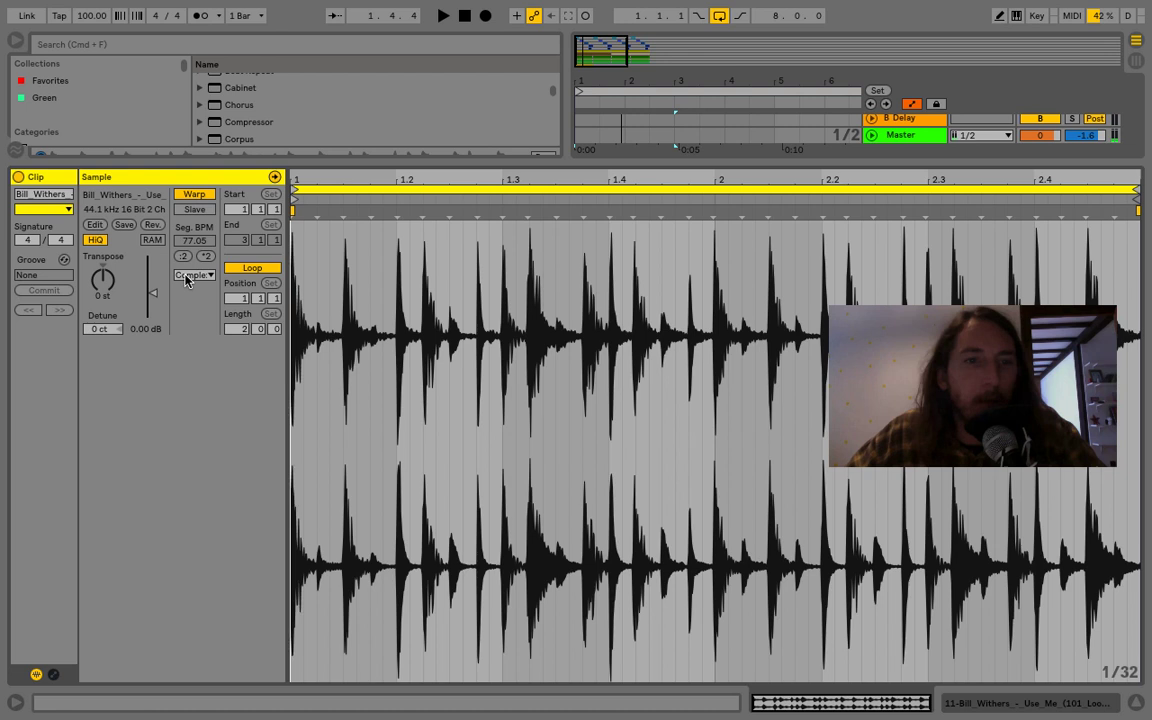
left_click(194, 275)
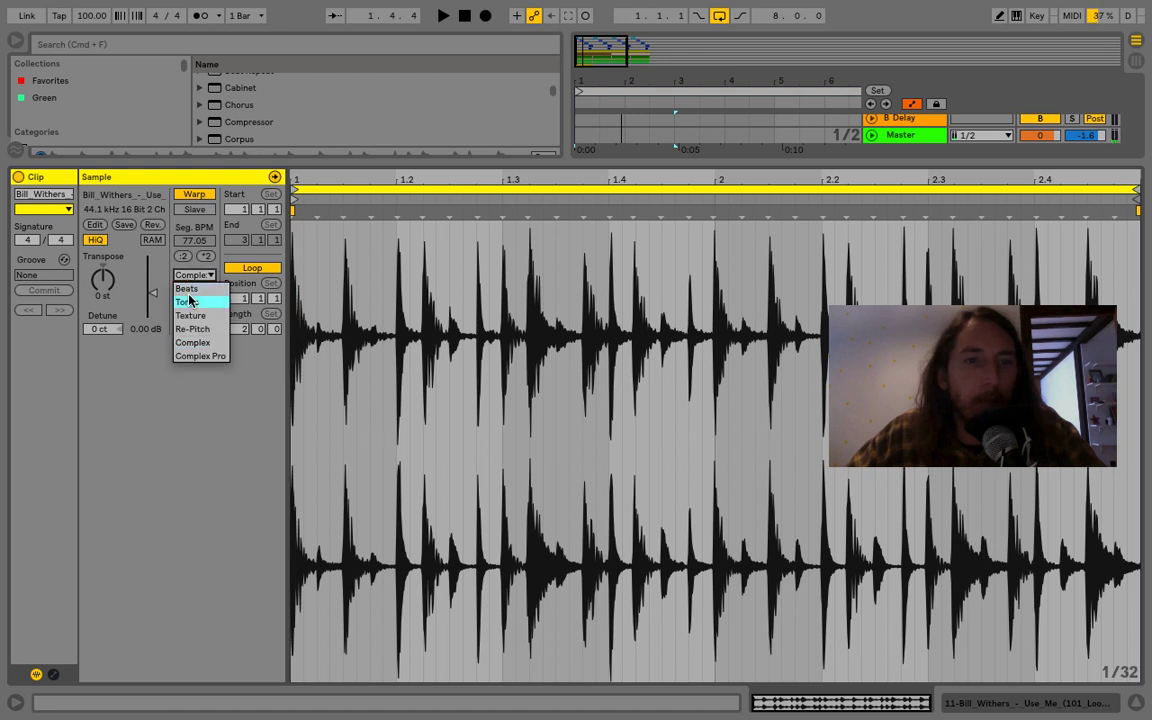
left_click(190, 289)
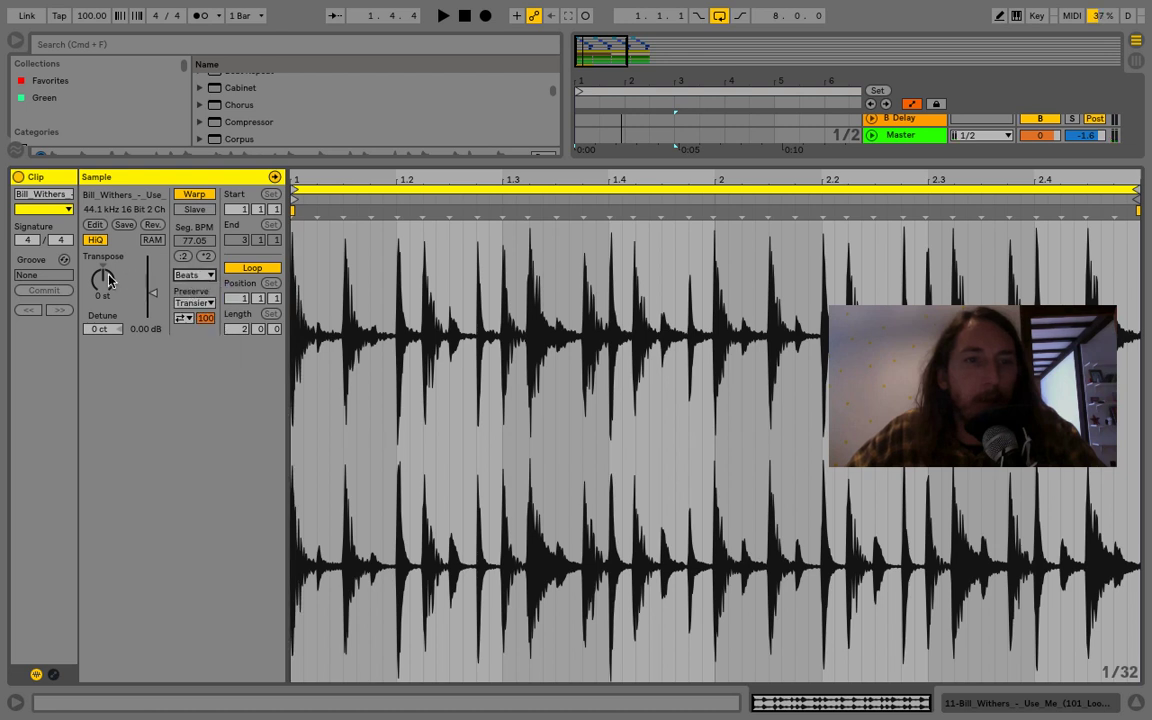
double_click(343, 211)
double_click(371, 211)
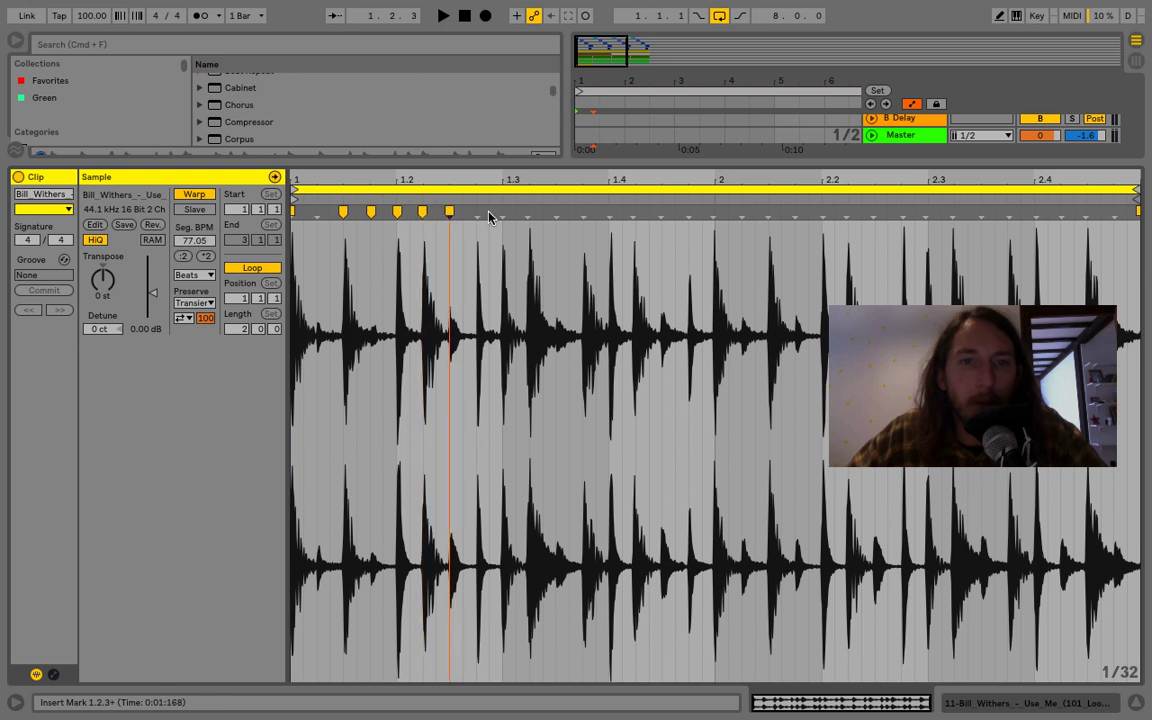
double_click(447, 211)
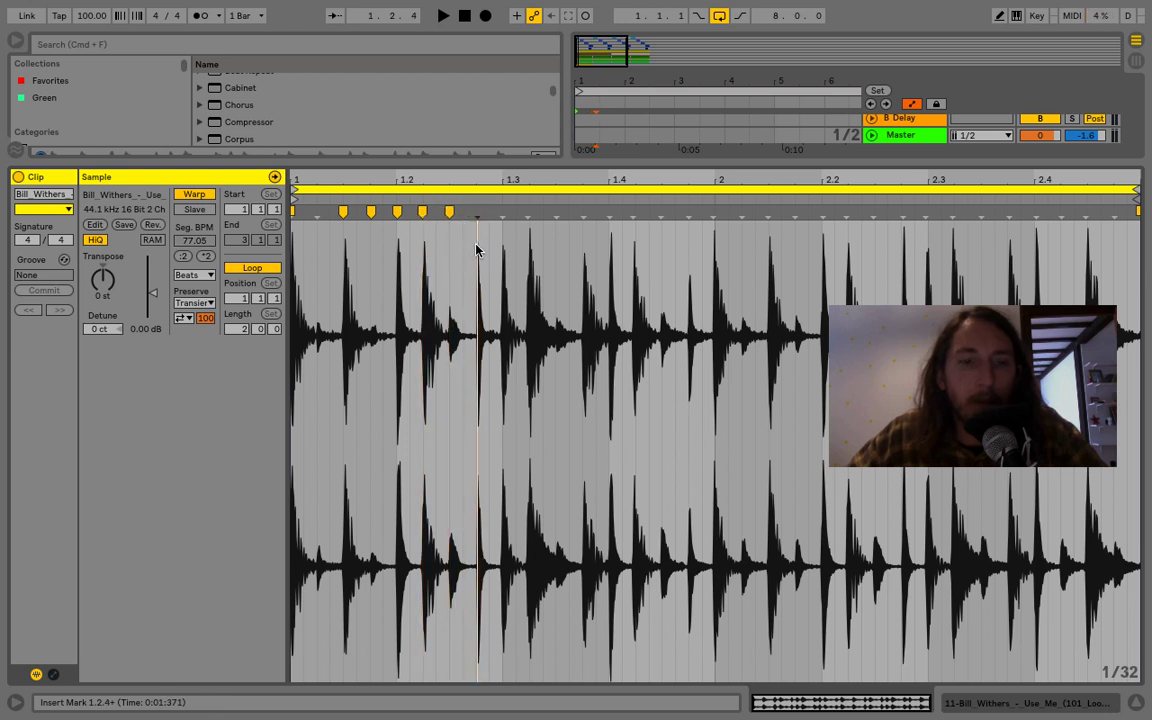
key("super+z")
key("super+z")
key("super+z")
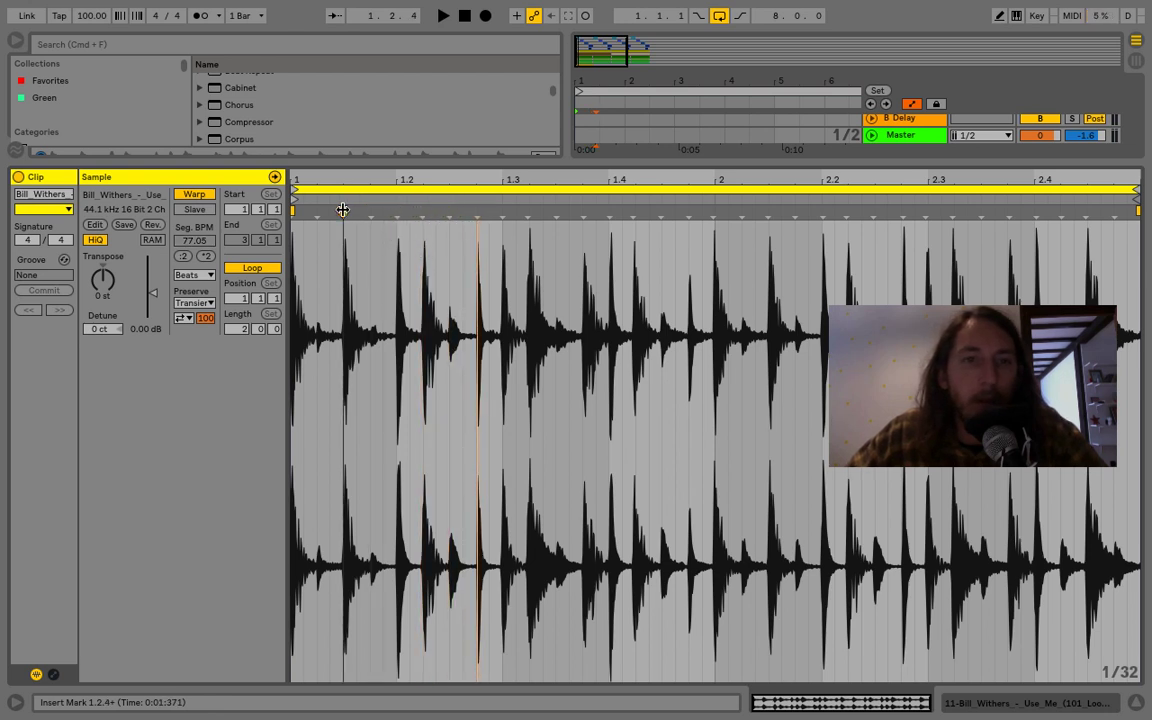
Warp the break's transient near 1.1.3 onto beat 1.2 and play the result
left_click(345, 211)
left_click_drag(345, 211, 396, 211)
key("space")
key("space")
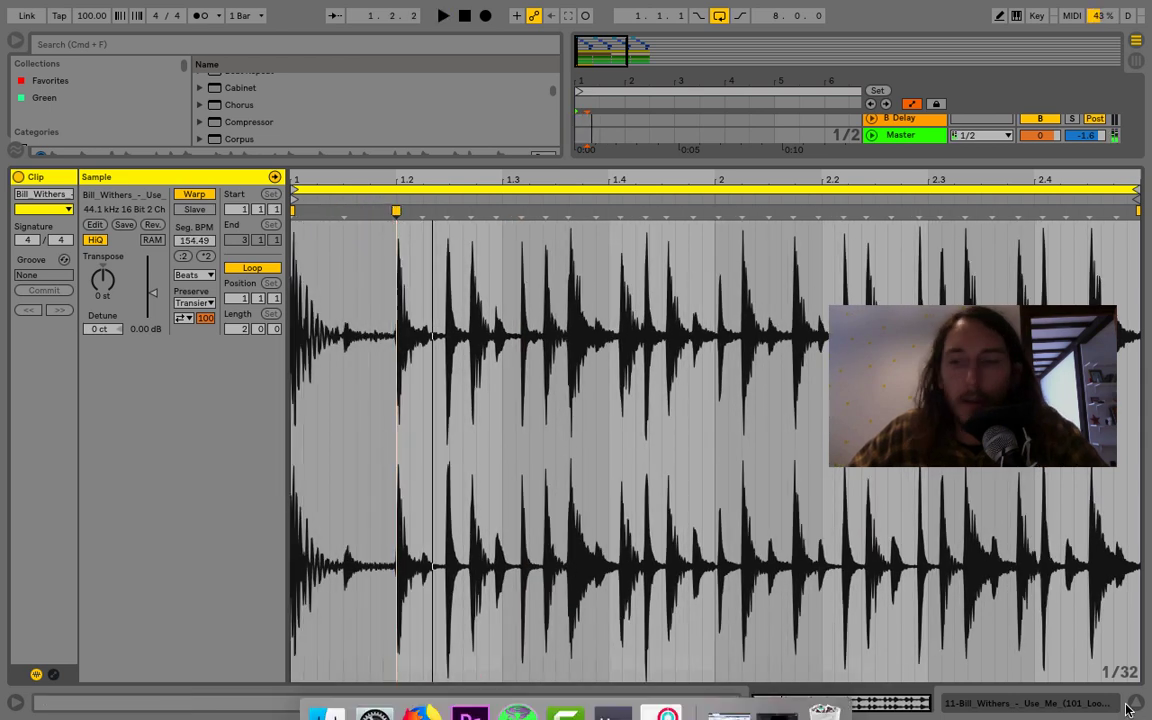
Solo the Snare and Hihat tracks alongside the break, reopen the break clip and play them together
left_click(1136, 703)
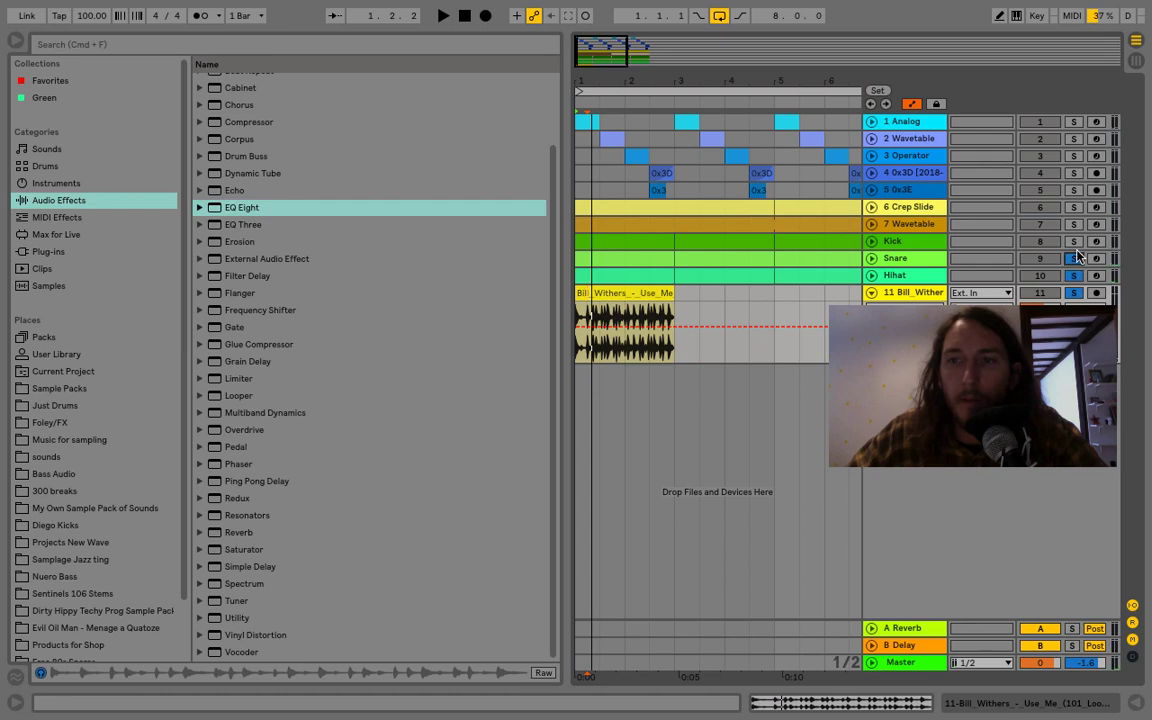
double_click(620, 298)
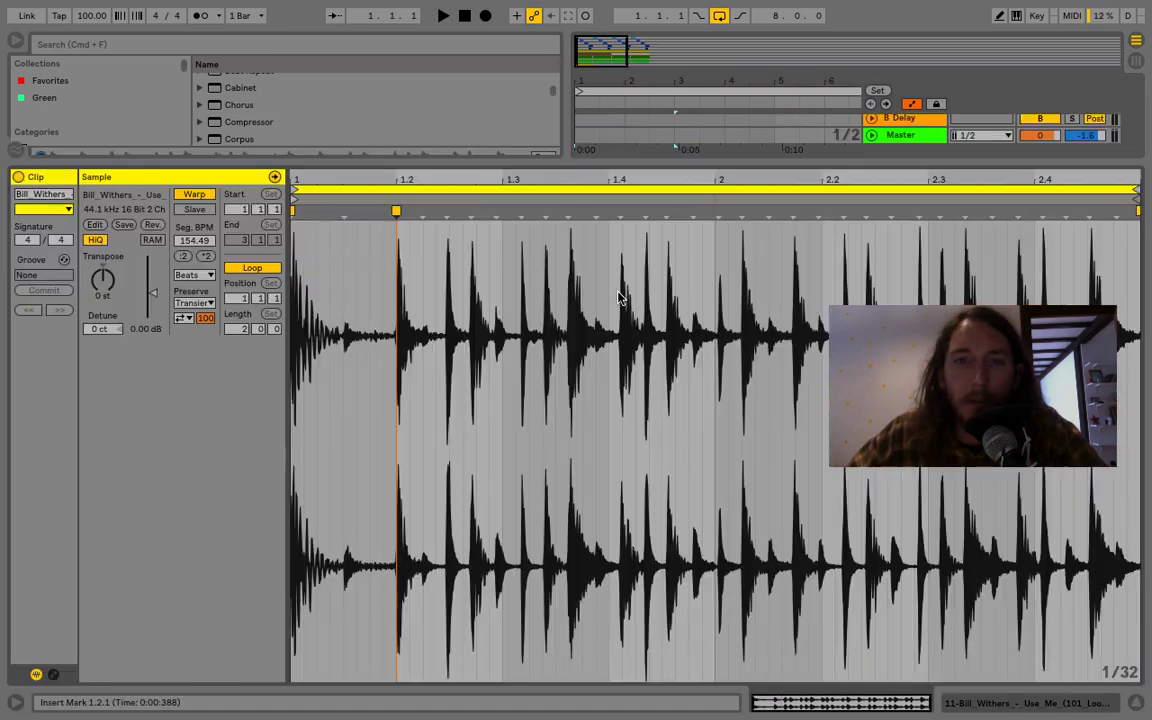
key("space")
key("space")
Add warp markers that place the break's next hits at 1.2.2, 1.2.4, 1.3.2 and 1.3.4, and play it back
double_click(421, 213)
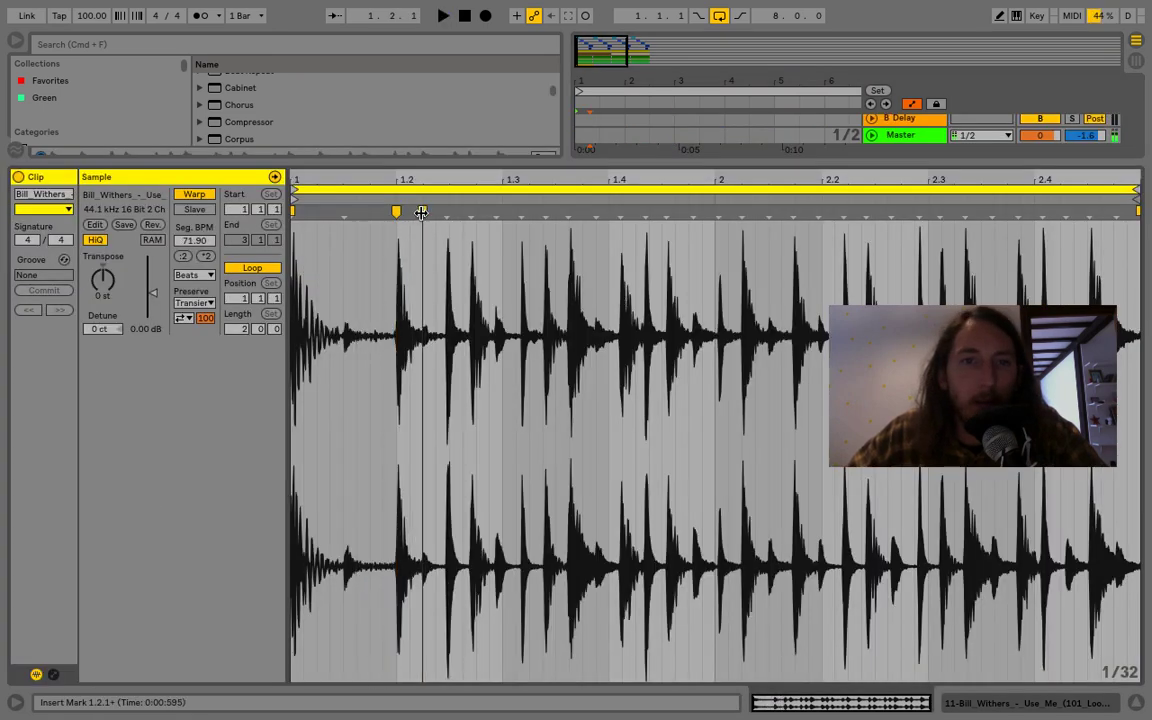
left_click_drag(448, 217, 582, 220)
key("space")
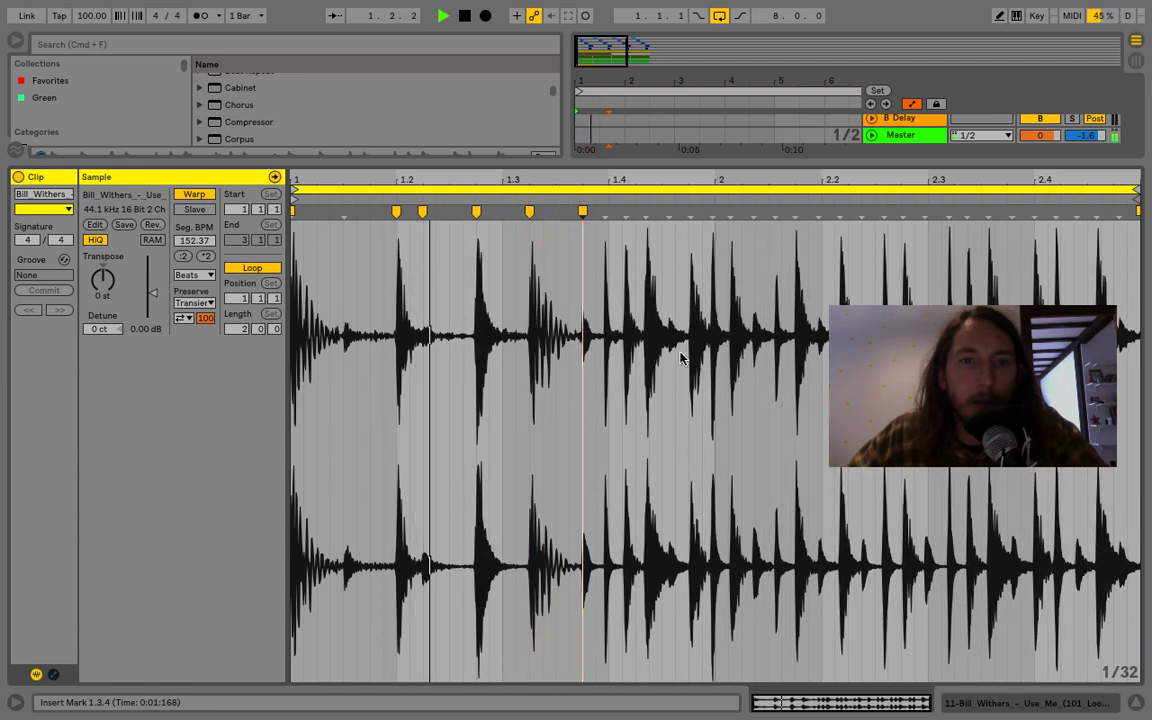
Continue re-spacing the break's hits with warp markers on grid positions from 1.4 through 2.4.3
left_click_drag(606, 210, 951, 215)
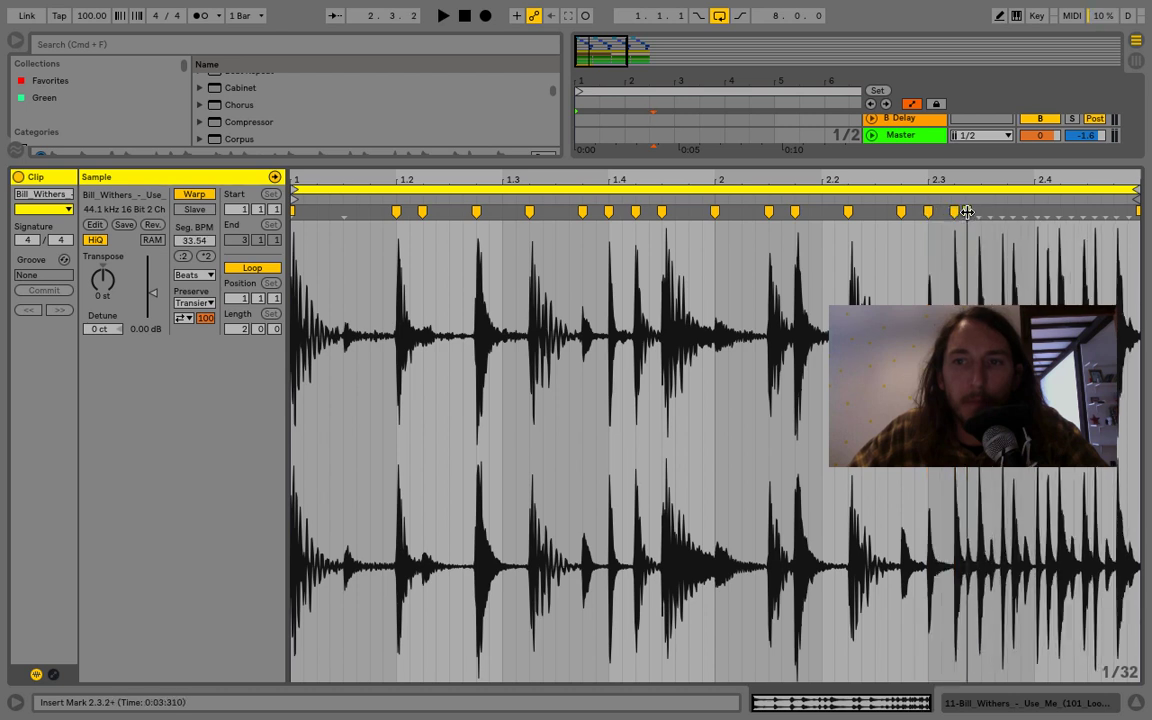
left_click_drag(978, 212, 1046, 225)
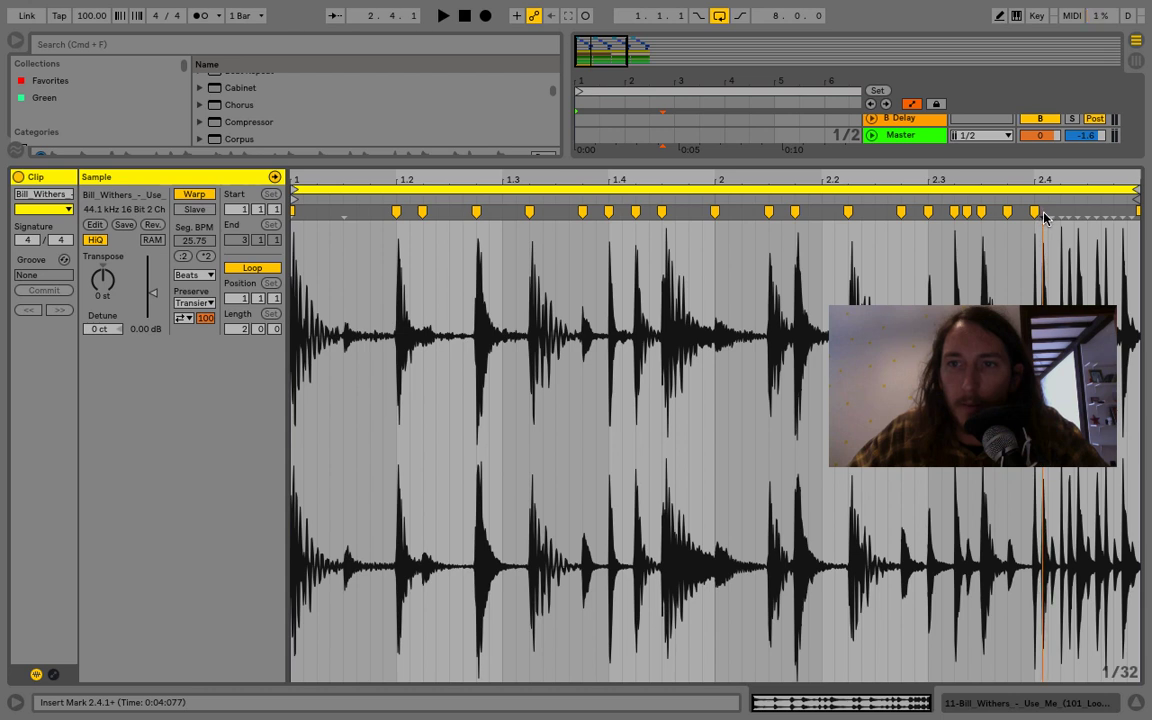
mouse_move(1040, 212)
left_mouse_down()
mouse_move(1124, 219)
mouse_move(1126, 200)
mouse_move(1120, 284)
left_mouse_up()
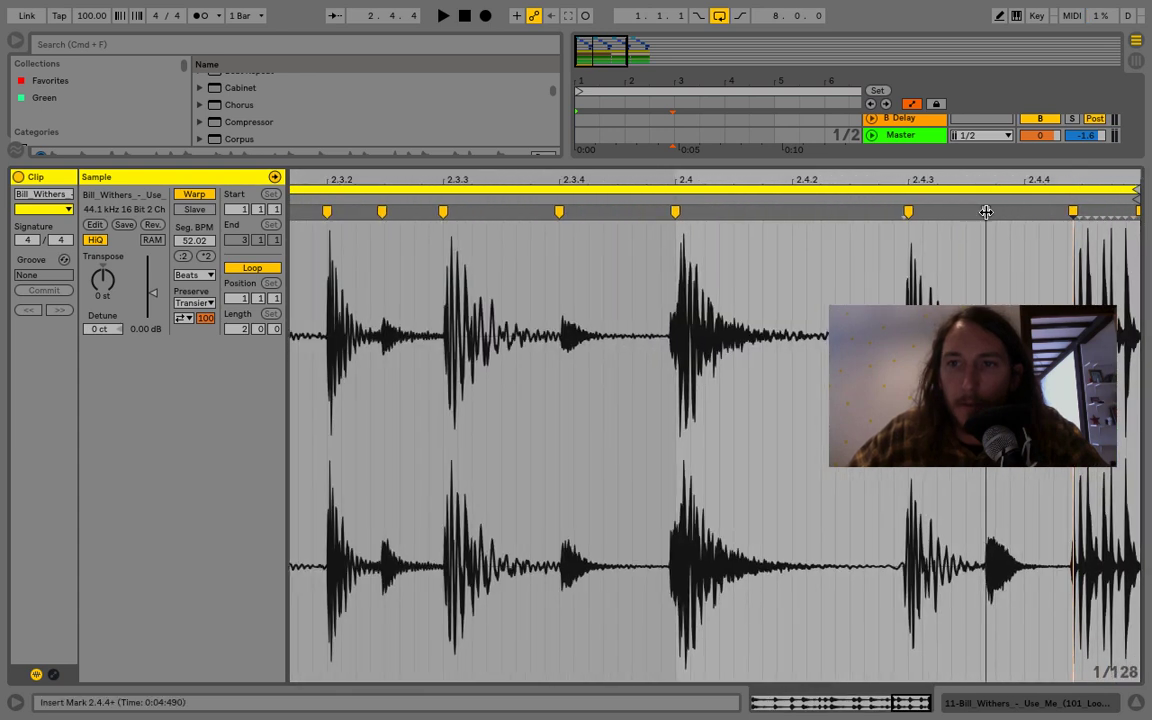
Warp the break's closing hits to 2.4.4, halfway and three quarters of the way from there to bar 3, and bar 3 itself
left_click_drag(987, 211, 1021, 213)
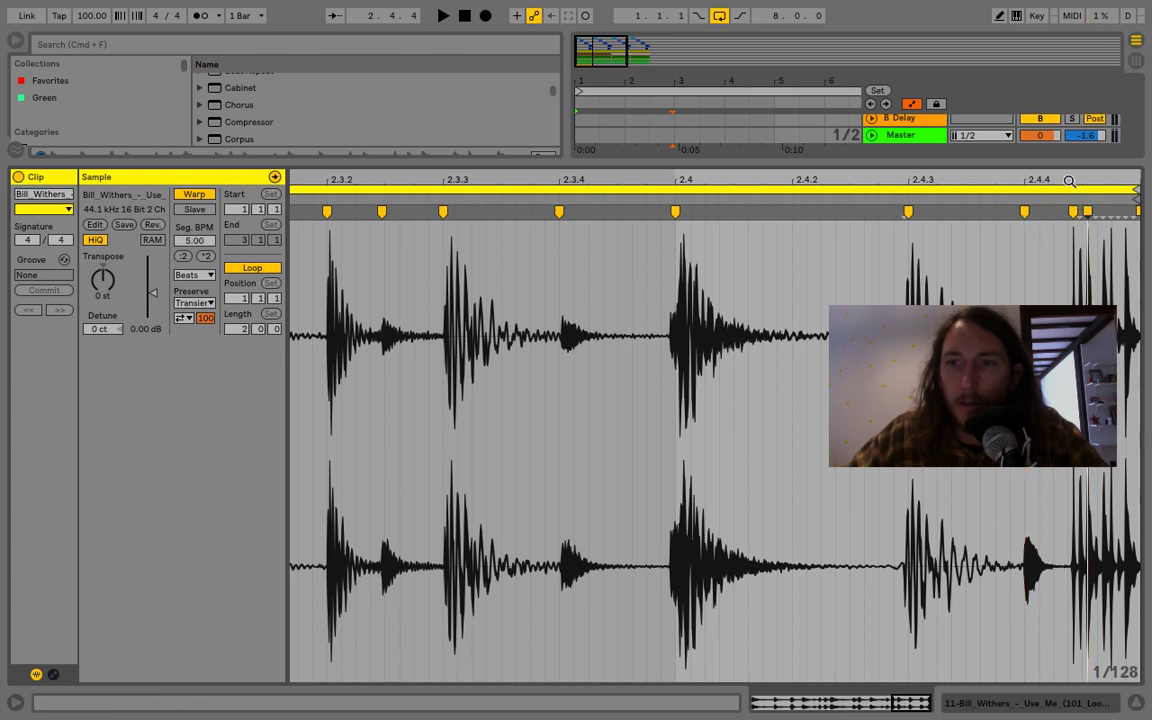
left_click_drag(1070, 181, 1070, 270)
left_click_drag(916, 178, 464, 176)
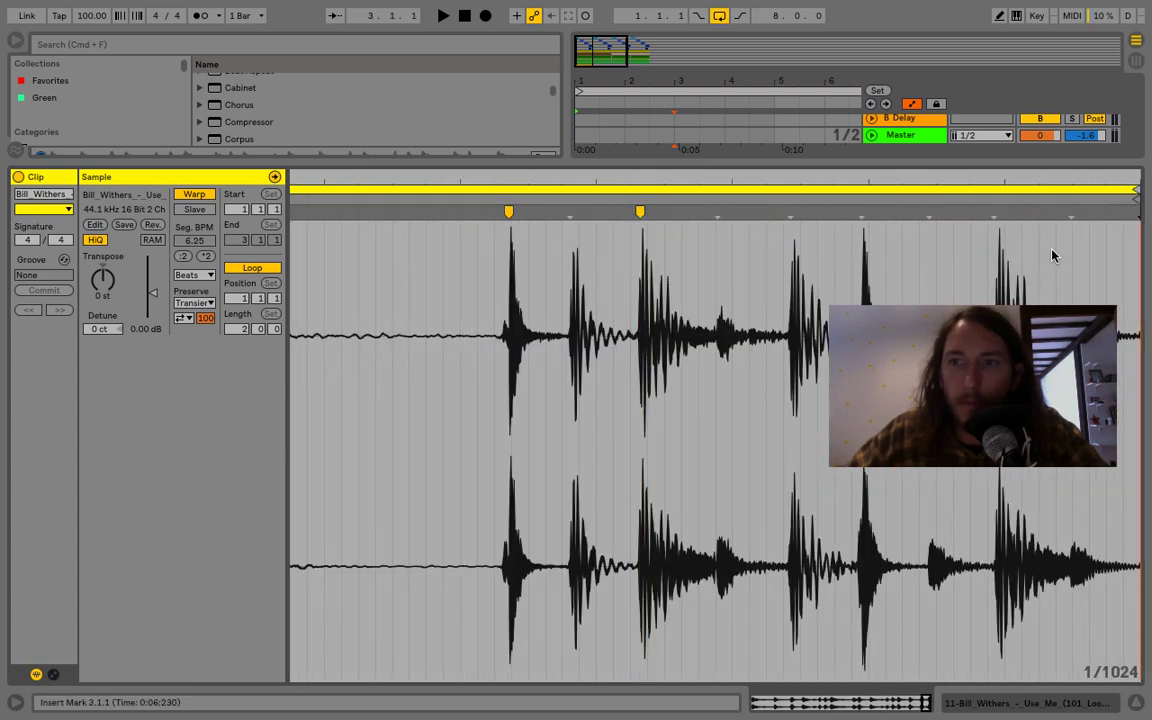
left_click_drag(645, 211, 1131, 211)
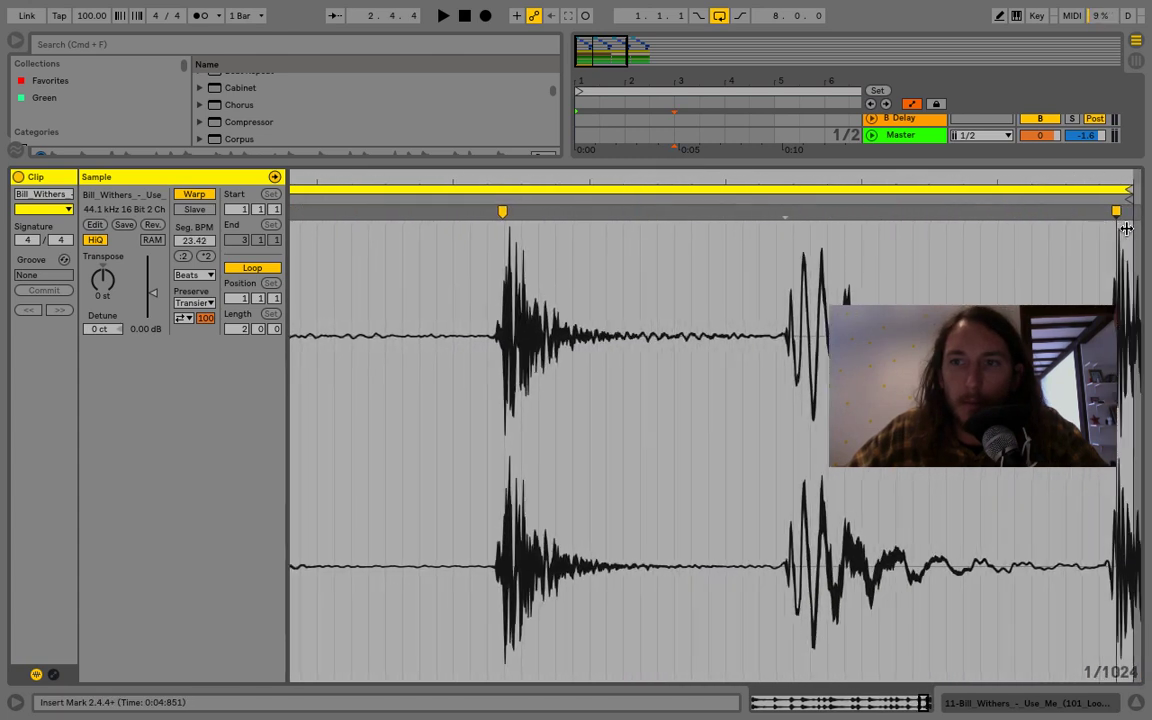
mouse_move(791, 214)
left_mouse_down()
mouse_move(857, 212)
mouse_move(843, 212)
left_mouse_up()
left_click_drag(681, 187, 843, 209)
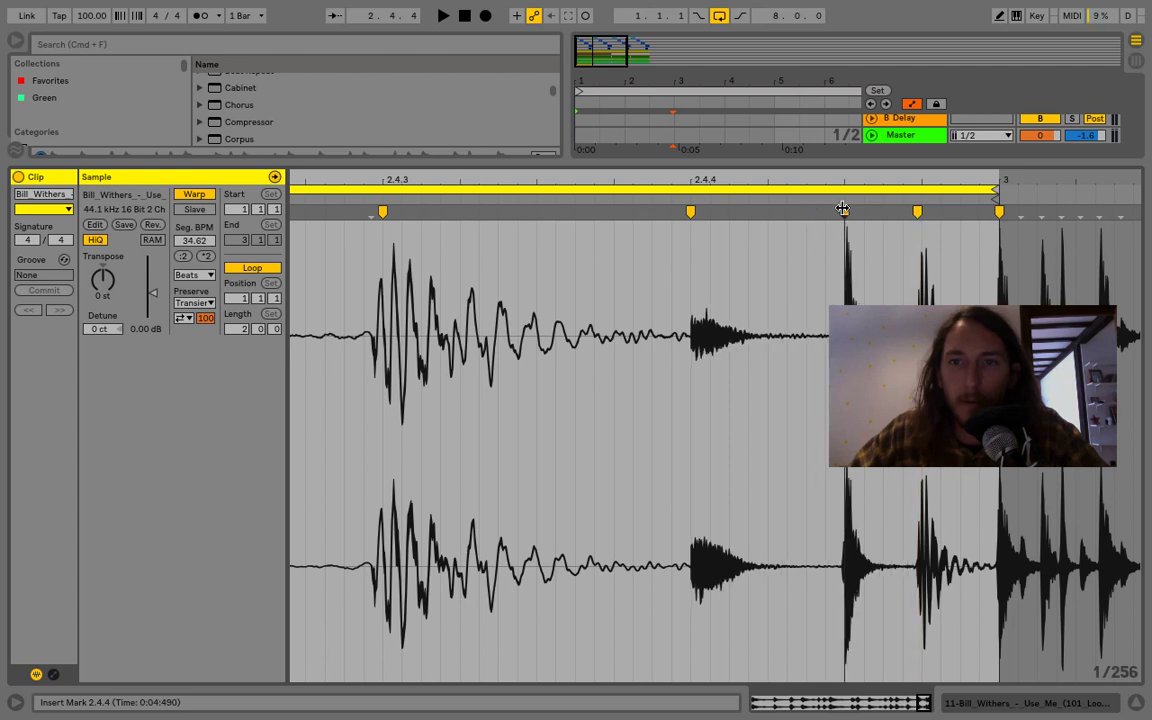
mouse_move(919, 215)
left_mouse_down()
mouse_move(901, 160)
mouse_move(901, 100)
left_mouse_up()
Play the re-warped break and inspect its last warp markers just before bar 3
key("space")
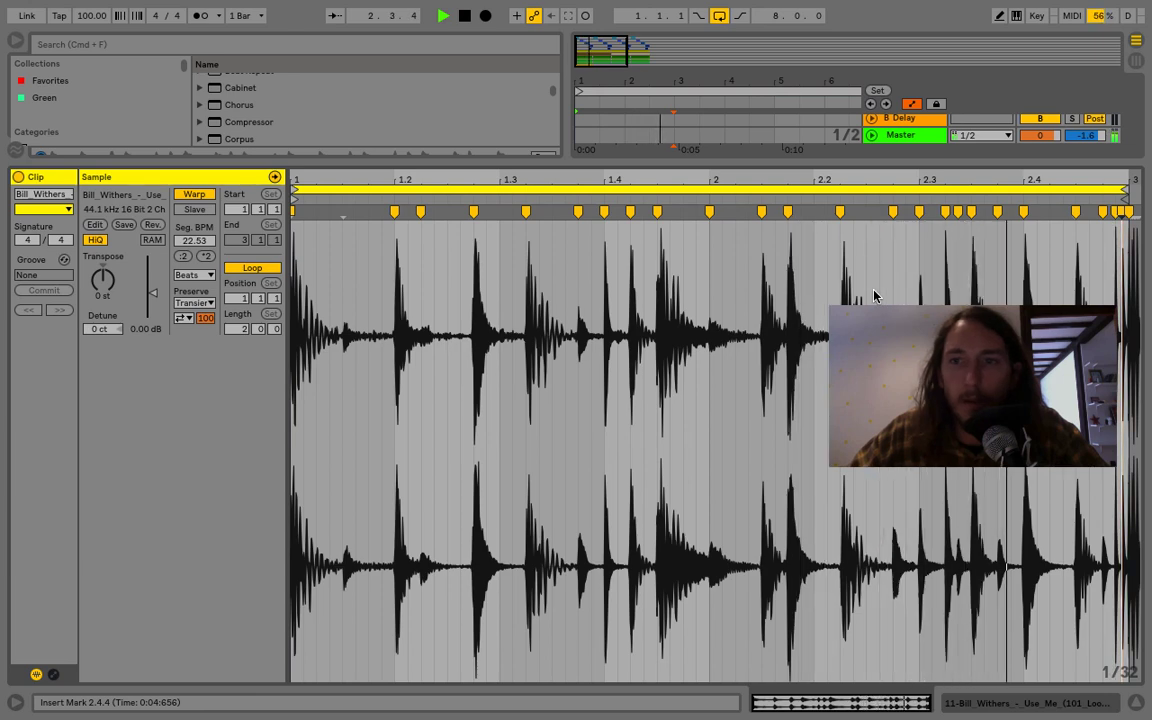
key("space")
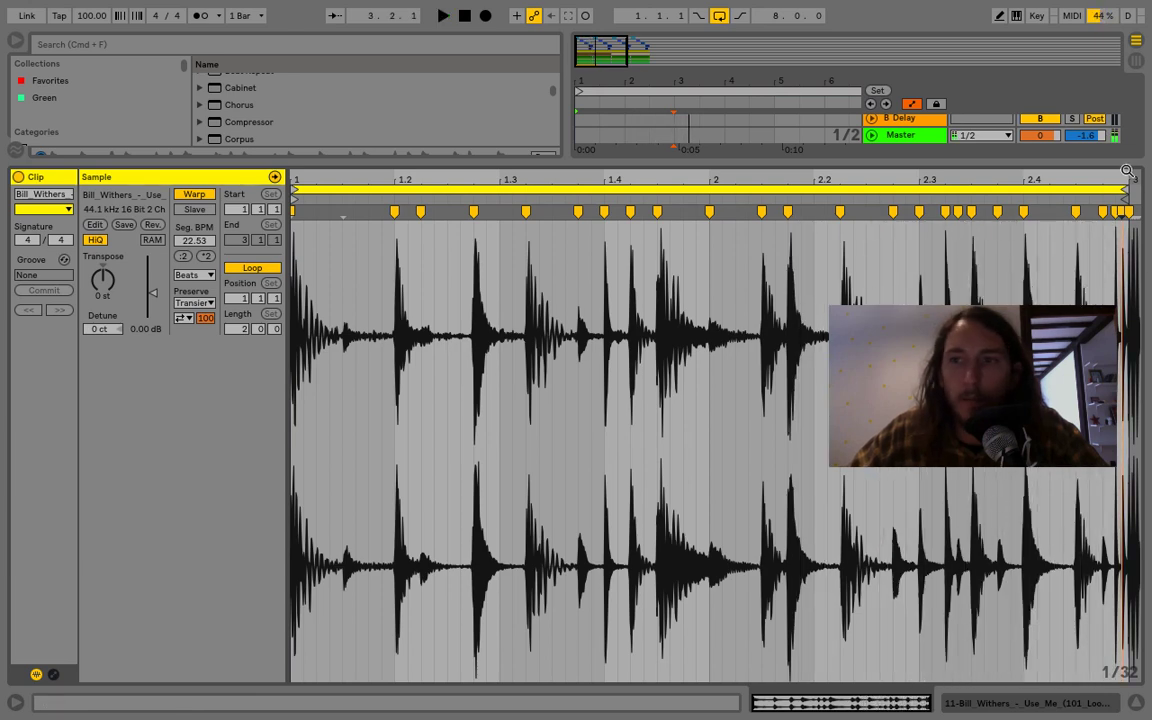
left_click_drag(1122, 181, 808, 300)
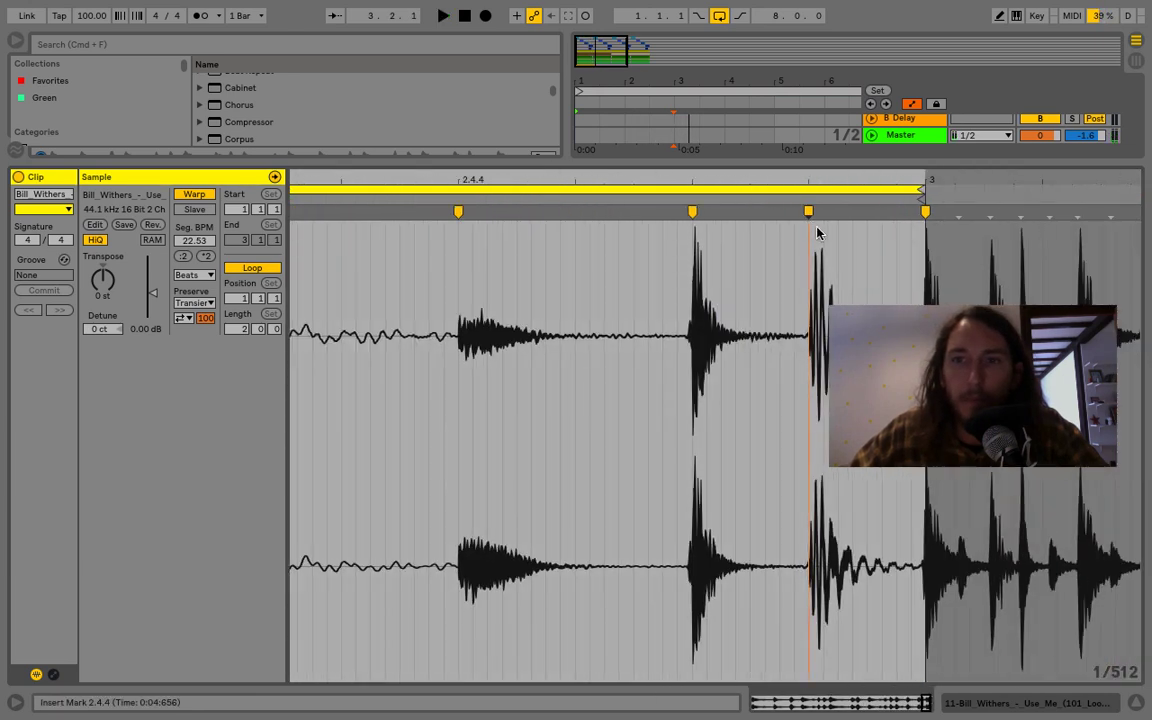
Move the break's last two warp markers past bar 3, outside the loop, and play the clip back
left_click_drag(926, 209, 1063, 212)
left_click_drag(811, 211, 1029, 212)
key("space")
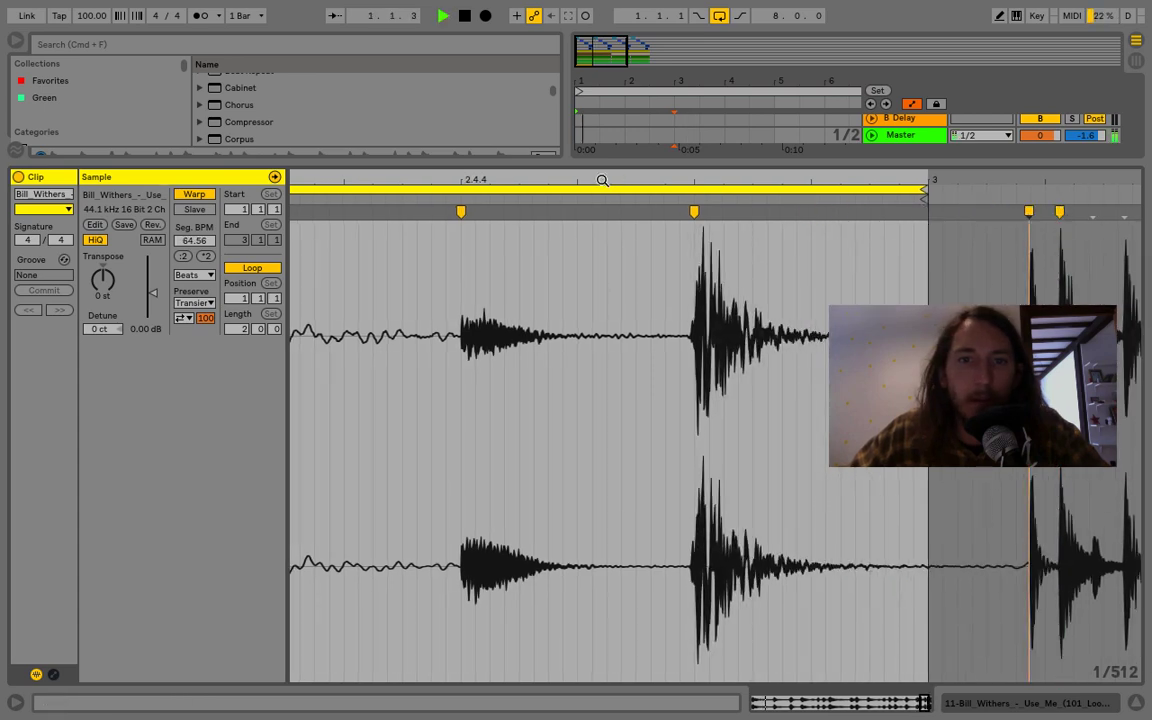
left_click_drag(598, 183, 911, 40)
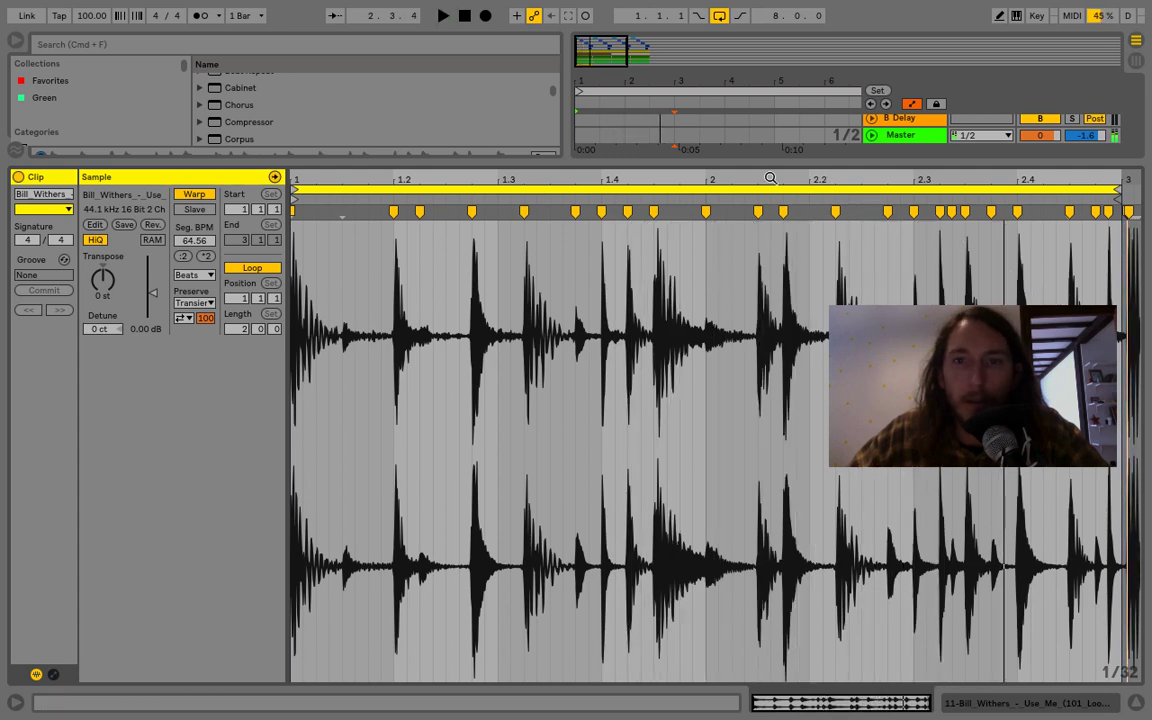
mouse_move(770, 178)
left_mouse_down()
mouse_move(816, 270)
mouse_move(680, 274)
mouse_move(757, 177)
left_mouse_up()
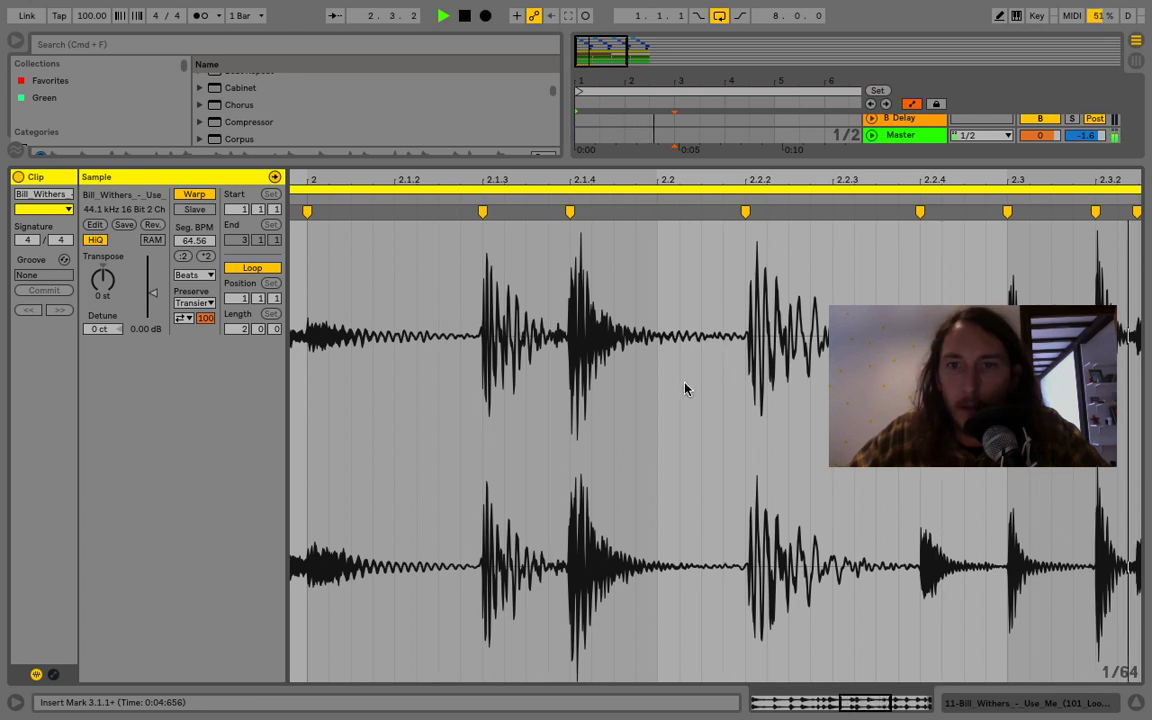
key("space")
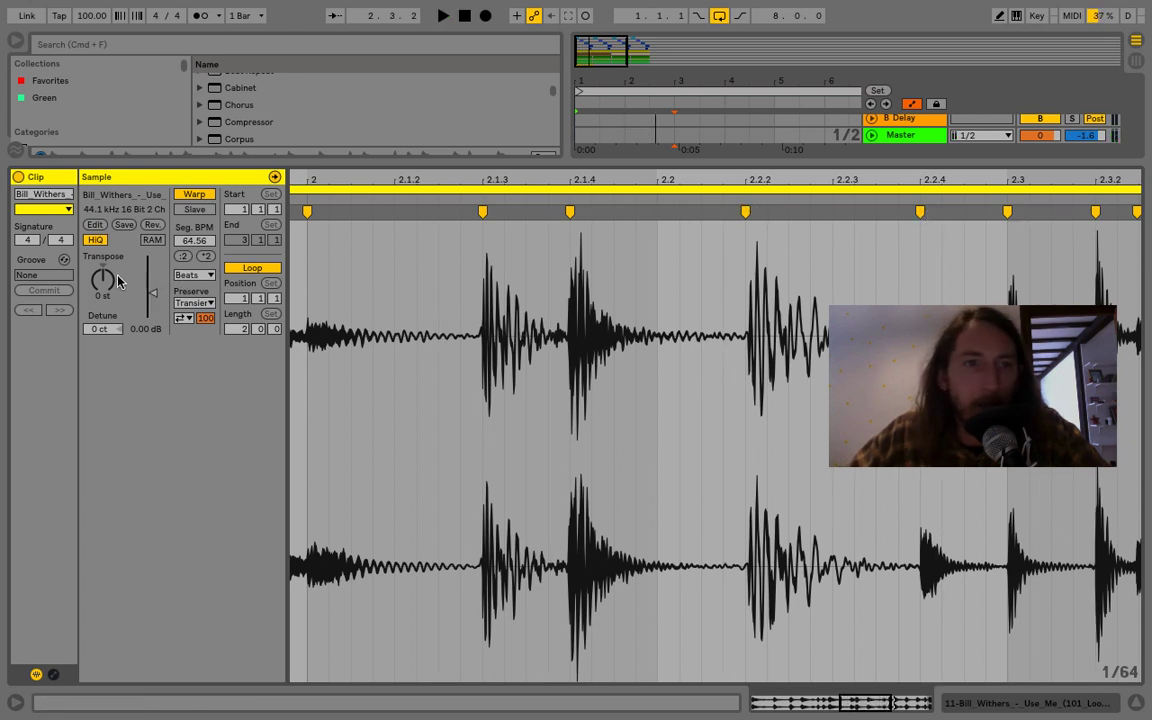
Switch the break's transient looping from back-and-forth to forward while auditioning it at 12 st, and reset its transposition to 0 st
left_click_drag(117, 281, 117, 265)
key("space")
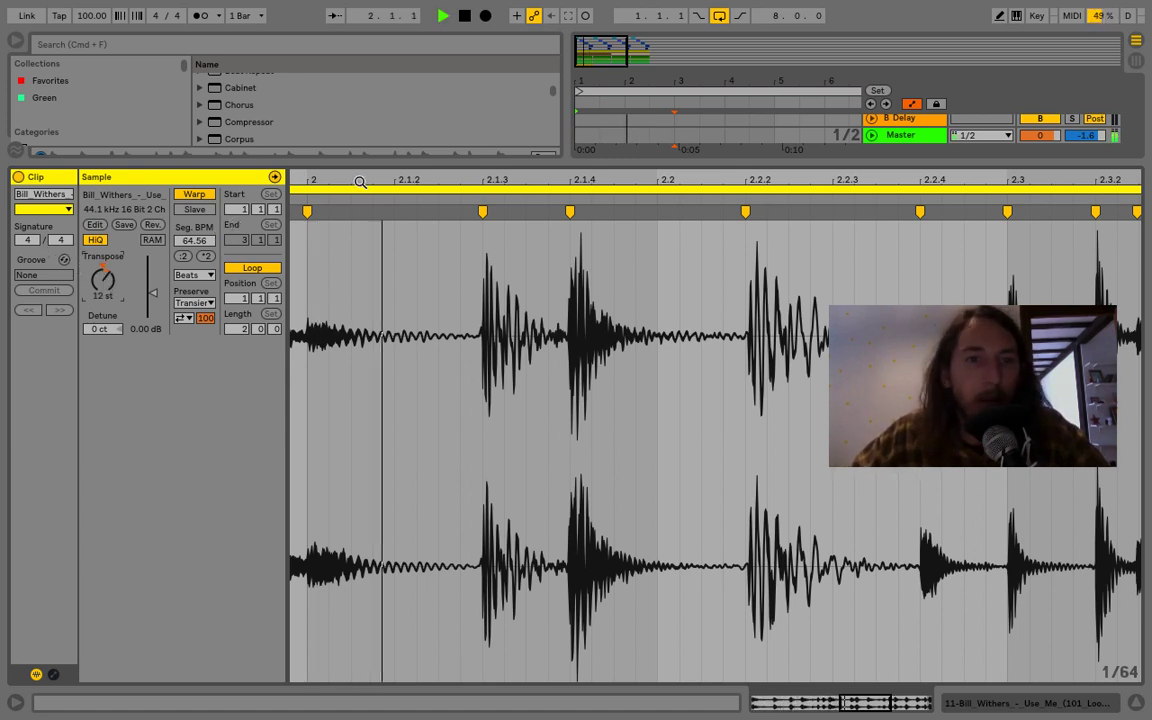
left_click(183, 318)
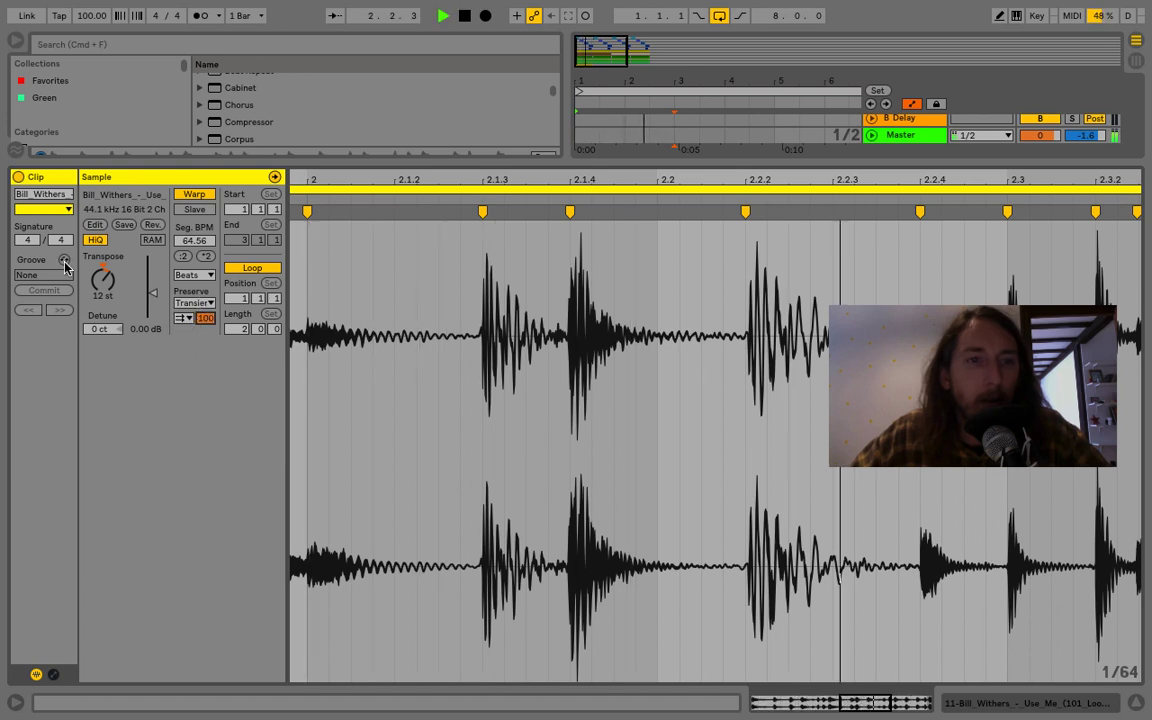
left_click(194, 275)
left_click_drag(100, 287, 100, 284)
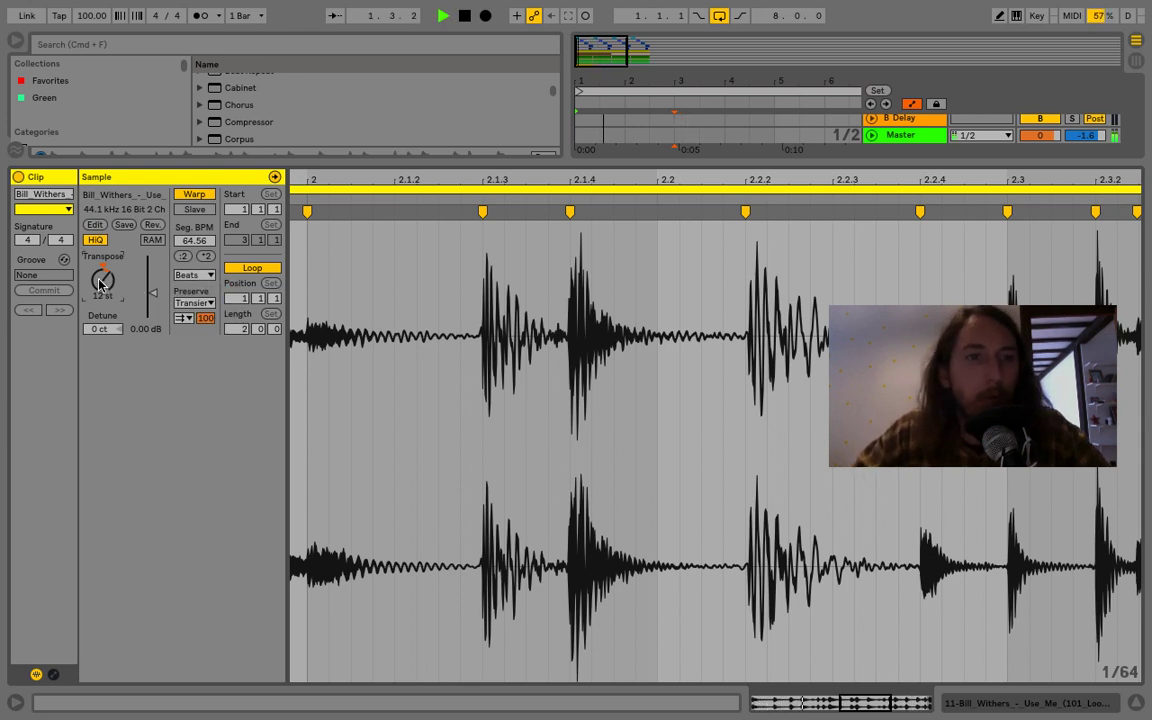
key("Down")
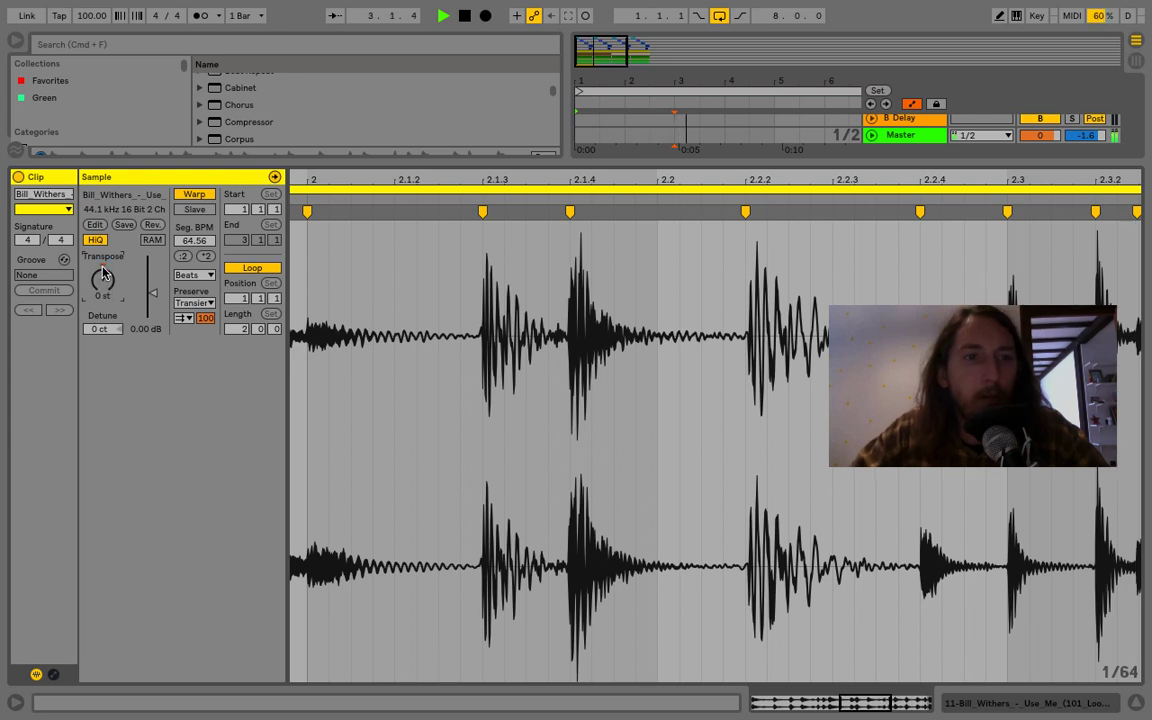
Try the Tones and Complex warp modes on the break during playback and return it to Beats
left_click(181, 273)
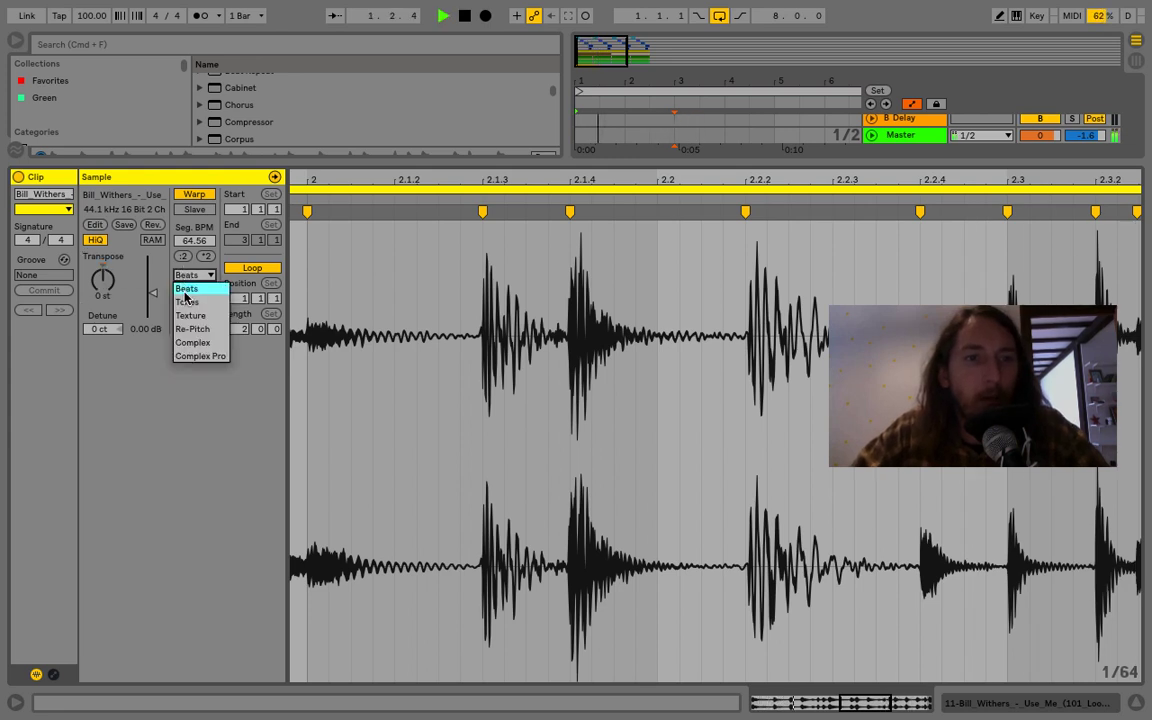
left_click(185, 301)
left_click(194, 274)
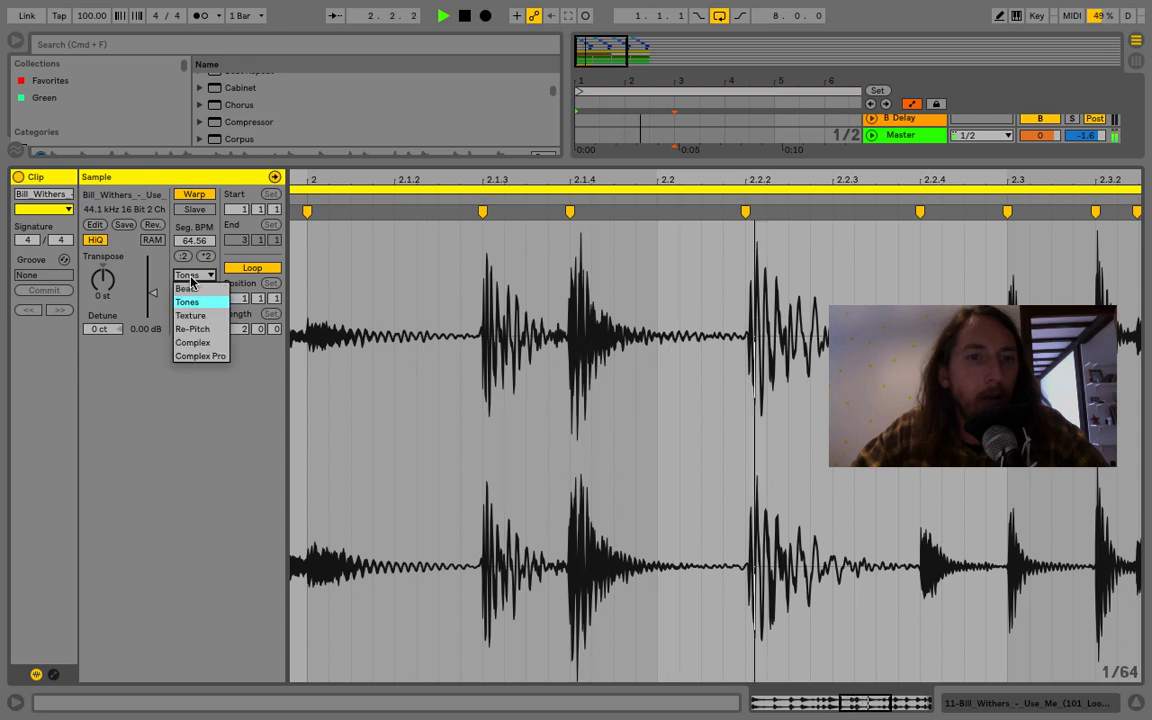
left_click(190, 333)
left_click(193, 278)
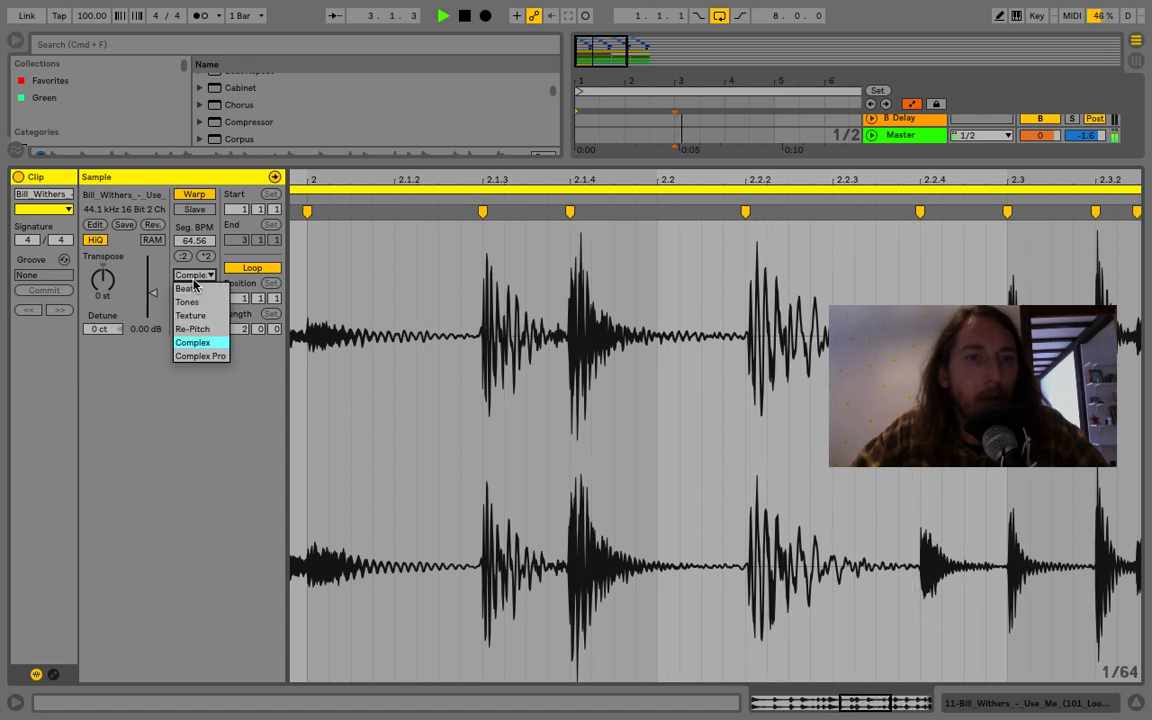
left_click(194, 287)
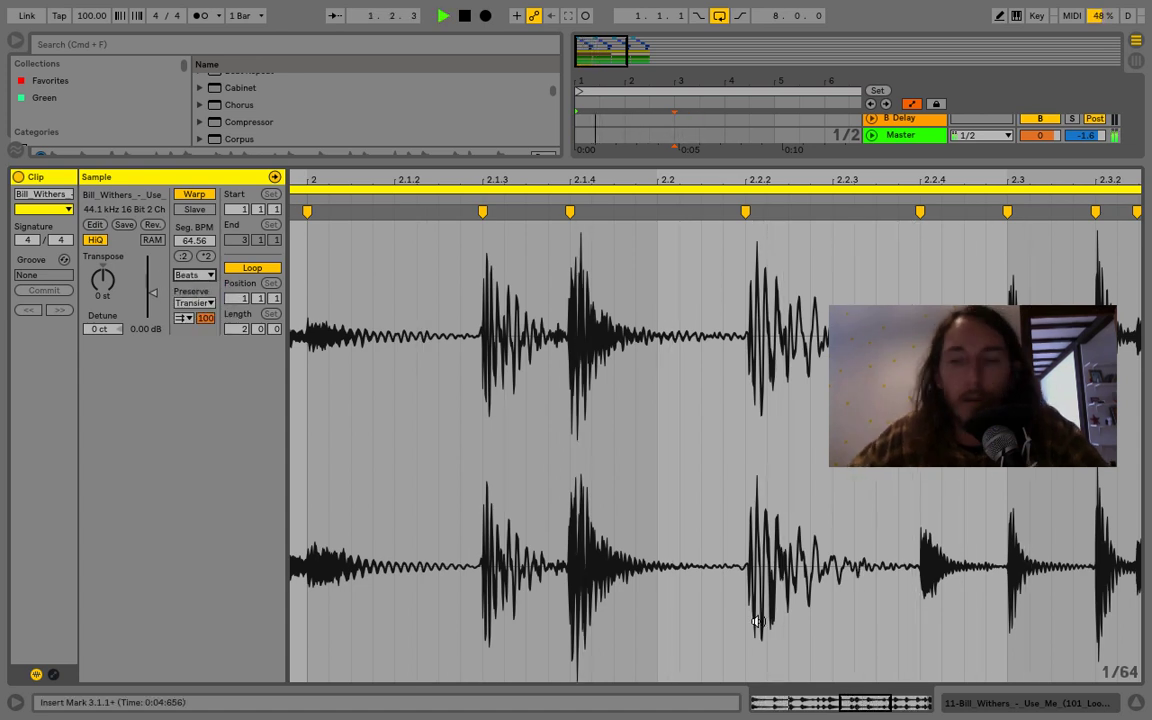
Clear the soloed tracks in the arrangement and add an EQ Eight to the Bill Withers break's track
left_click(1135, 703)
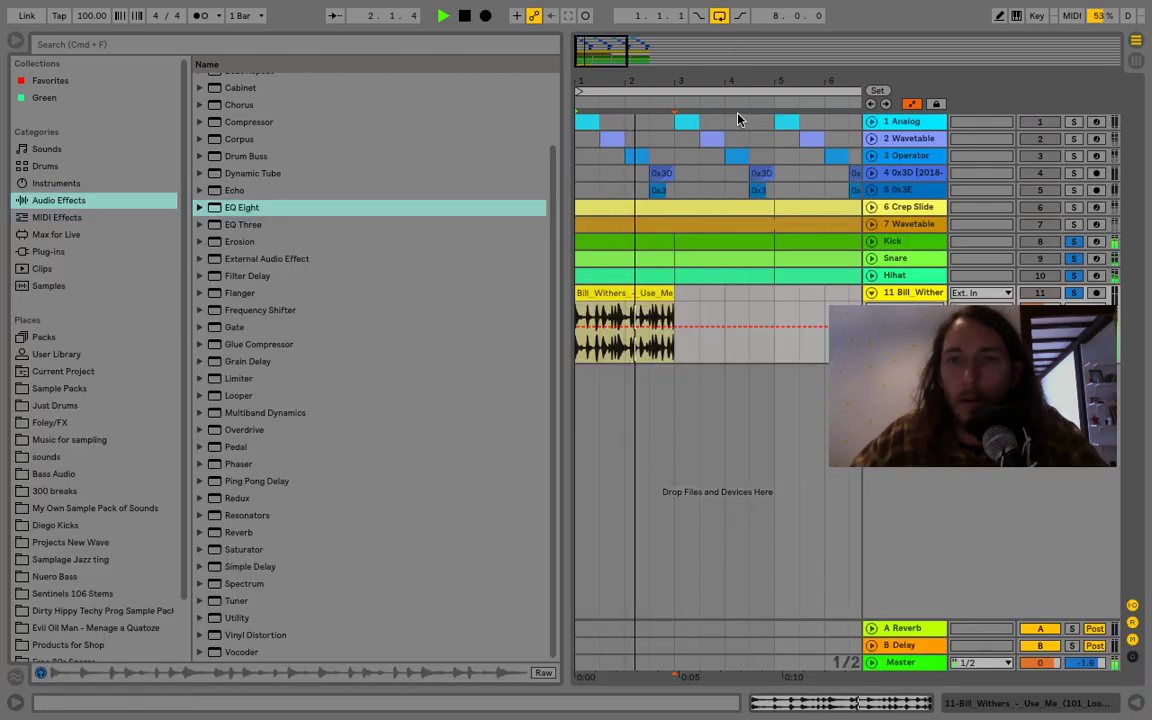
left_click(1072, 293)
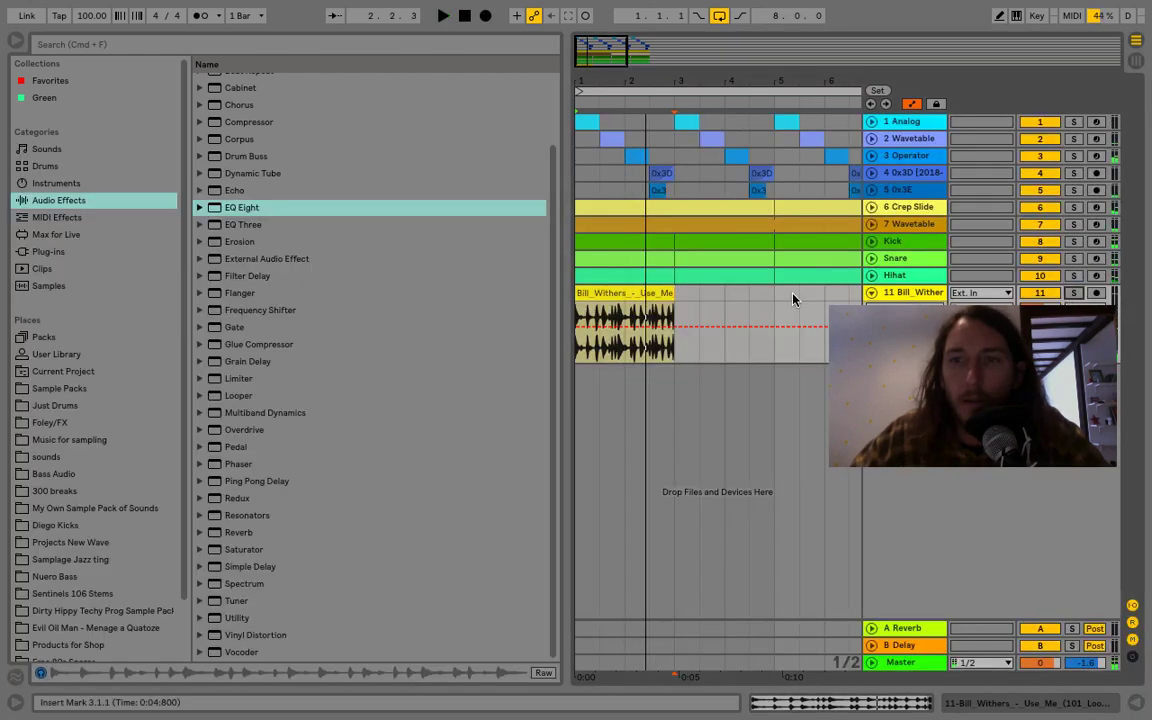
double_click(910, 293)
left_click(212, 207)
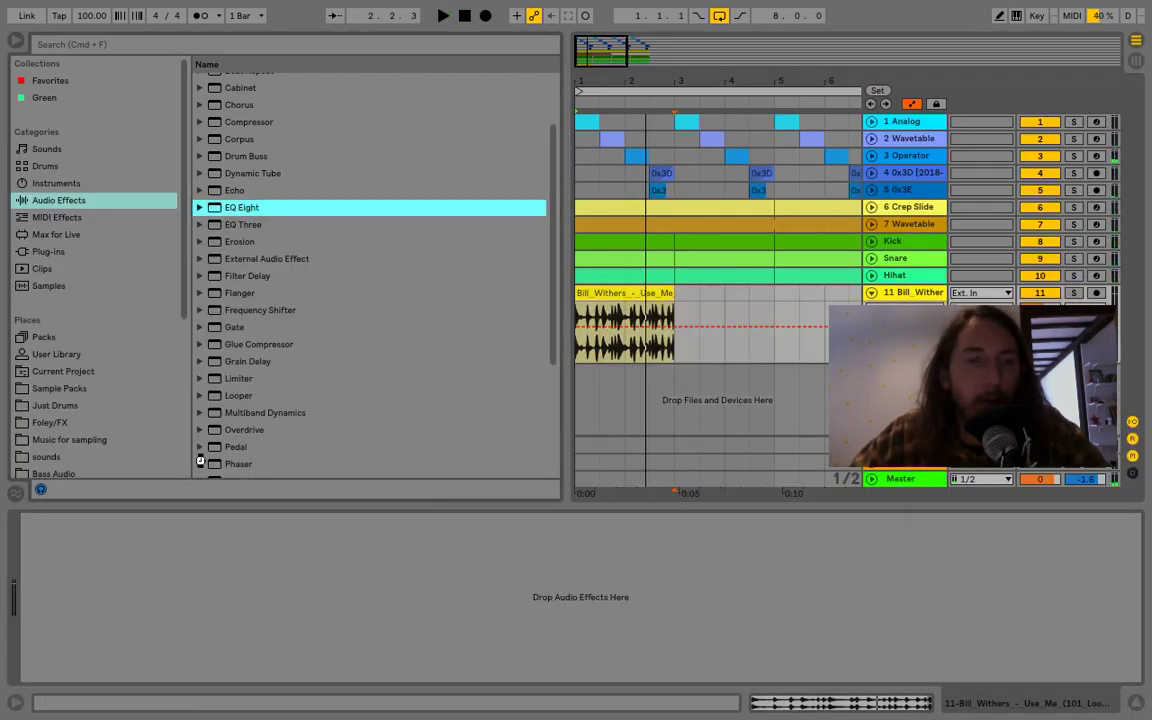
left_click_drag(97, 640, 80, 647)
Set EQ band 1 to a low cut at 230 Hz with Q 0.39, and boost band 3 by about 3 dB near 2.4 kHz
left_click(90, 660)
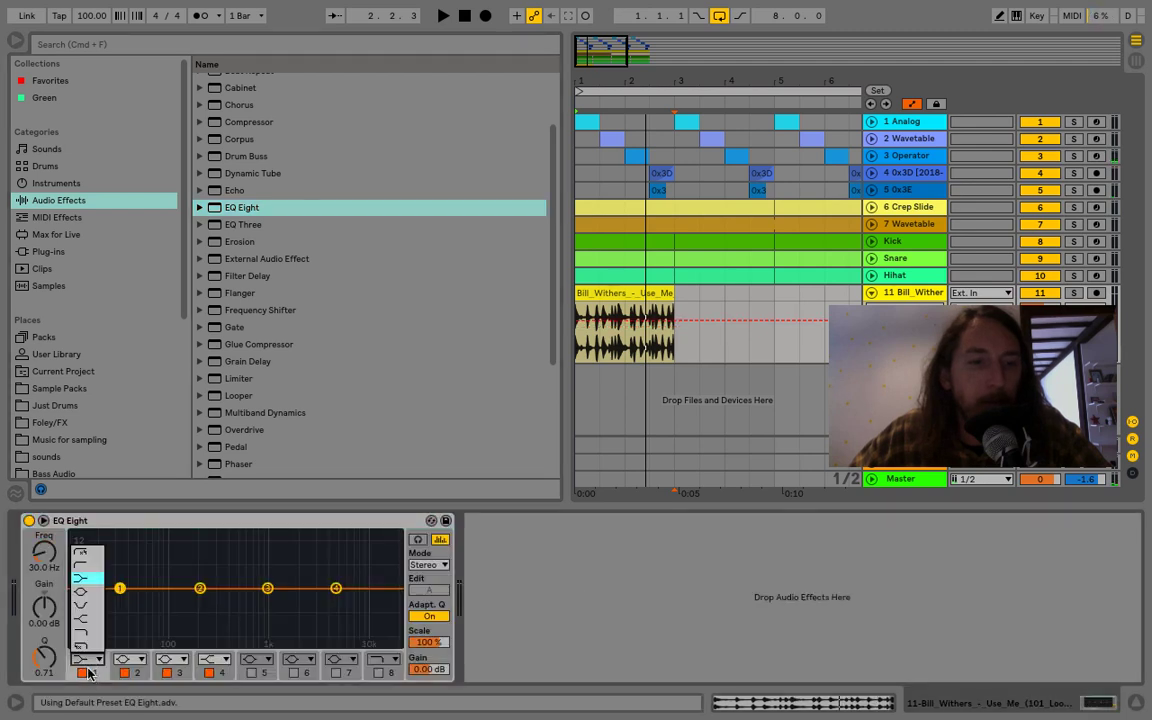
left_click(81, 567)
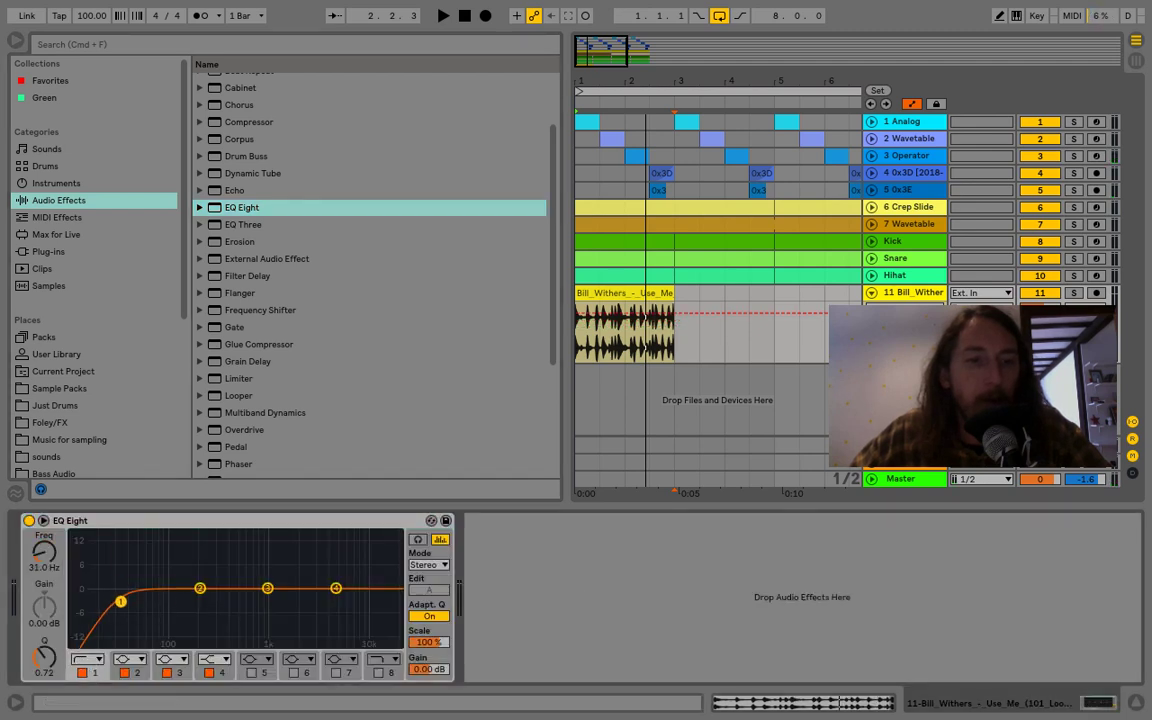
key("space")
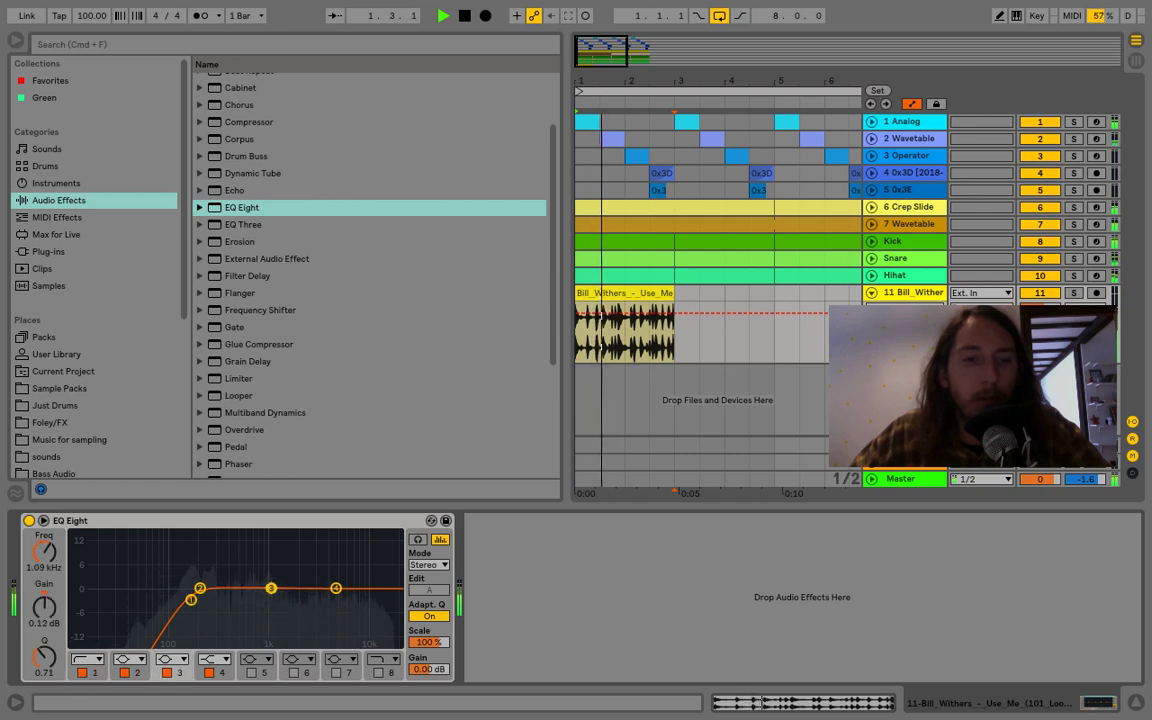
left_click_drag(267, 588, 306, 576)
left_click_drag(191, 601, 206, 614)
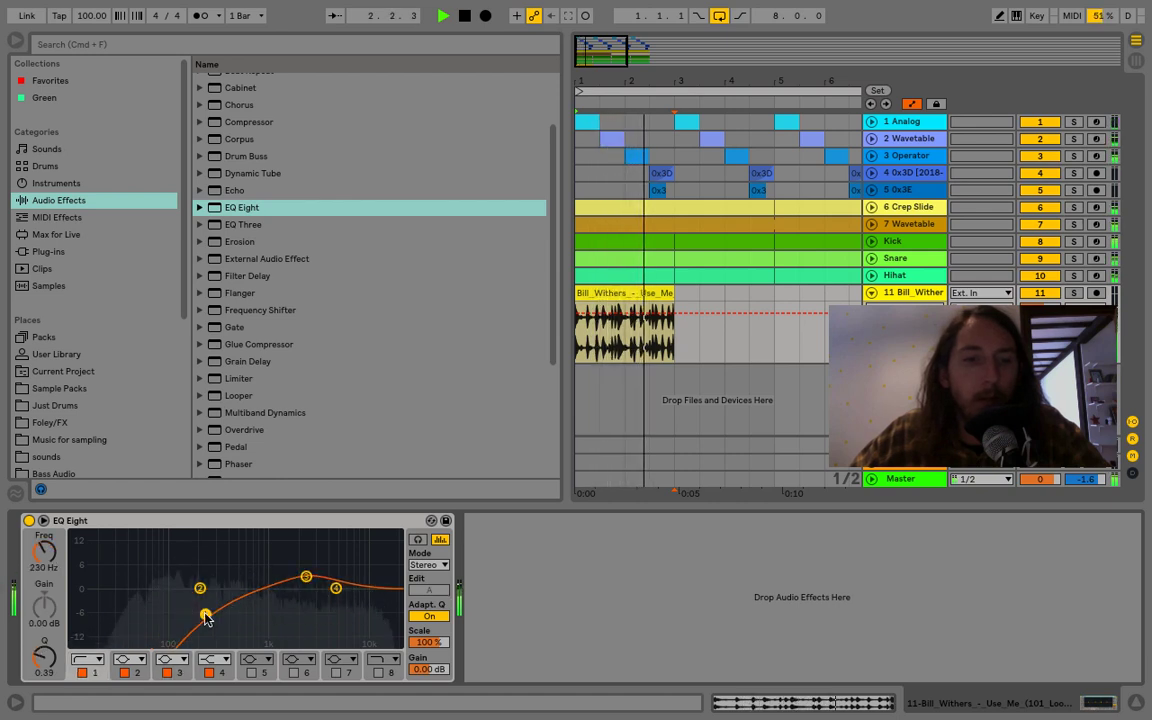
key("space")
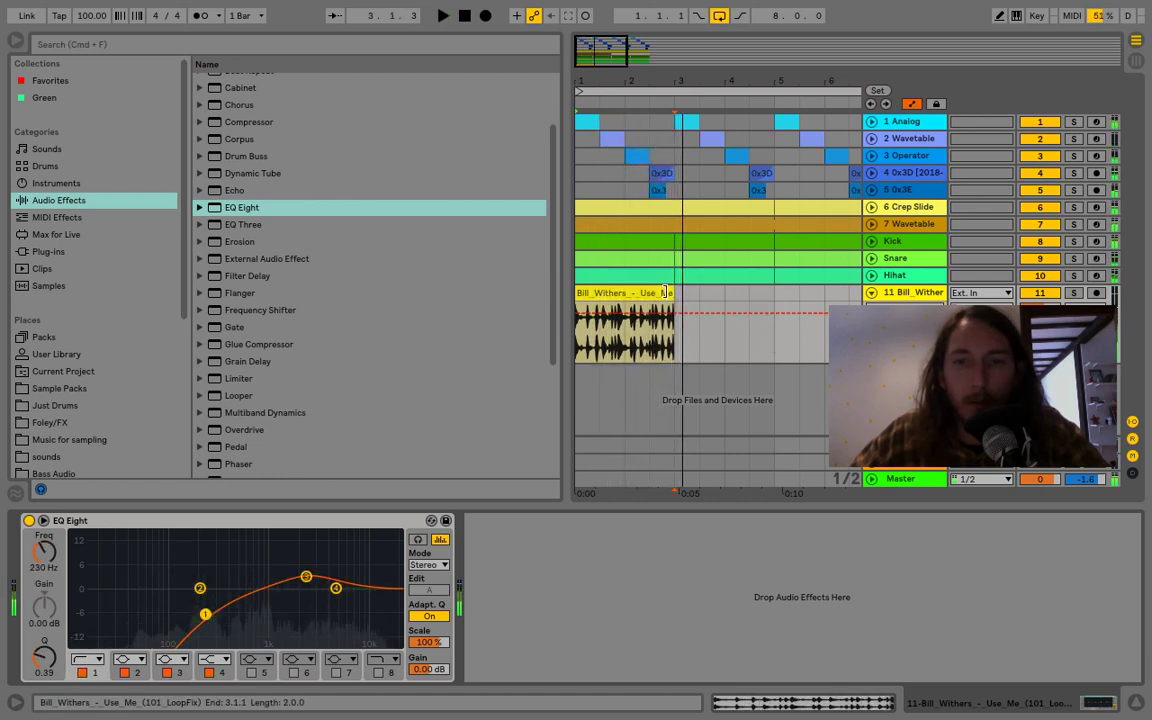
Extend the looped break clip to bar 5 and open its sample settings
left_click_drag(674, 293, 774, 298)
double_click(720, 292)
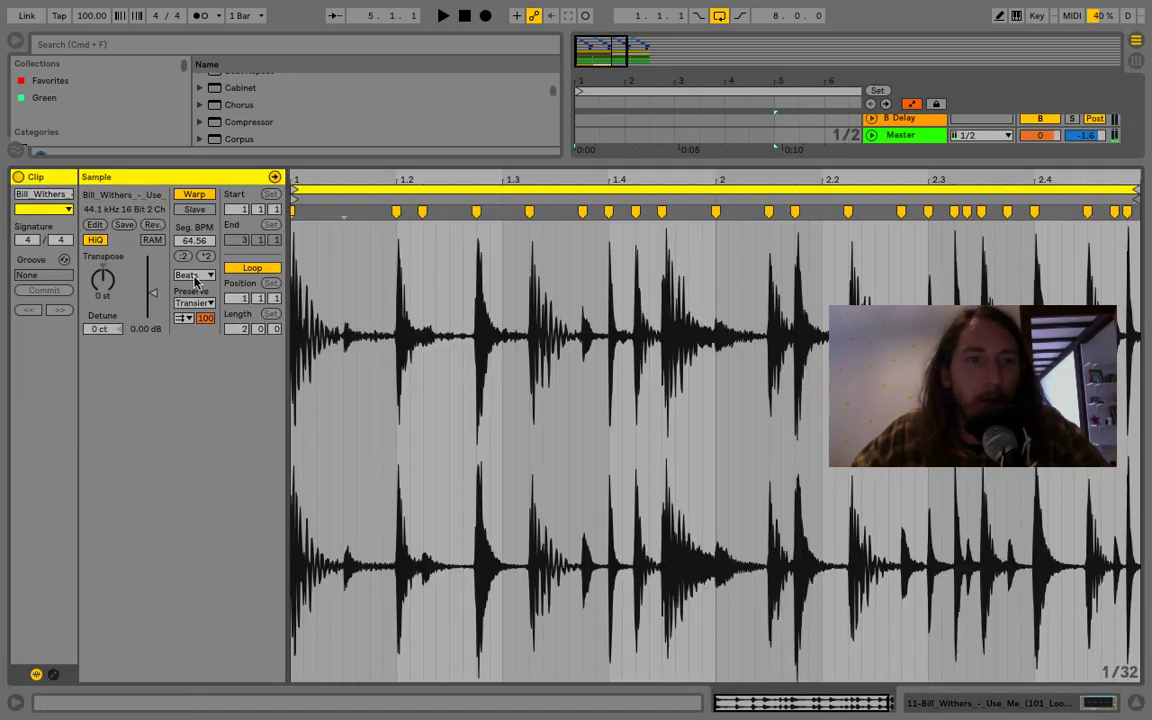
Try different transpositions for the whole break while it plays
key("space")
left_click_drag(104, 282, 112, 280)
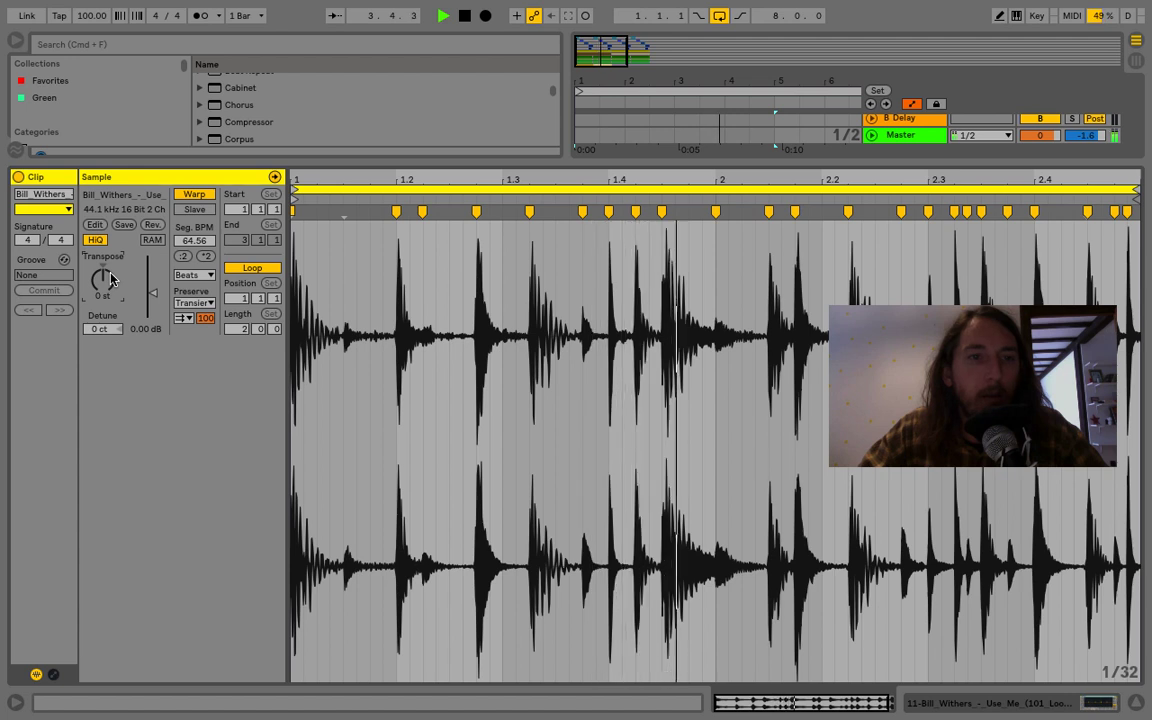
left_click_drag(111, 280, 111, 262)
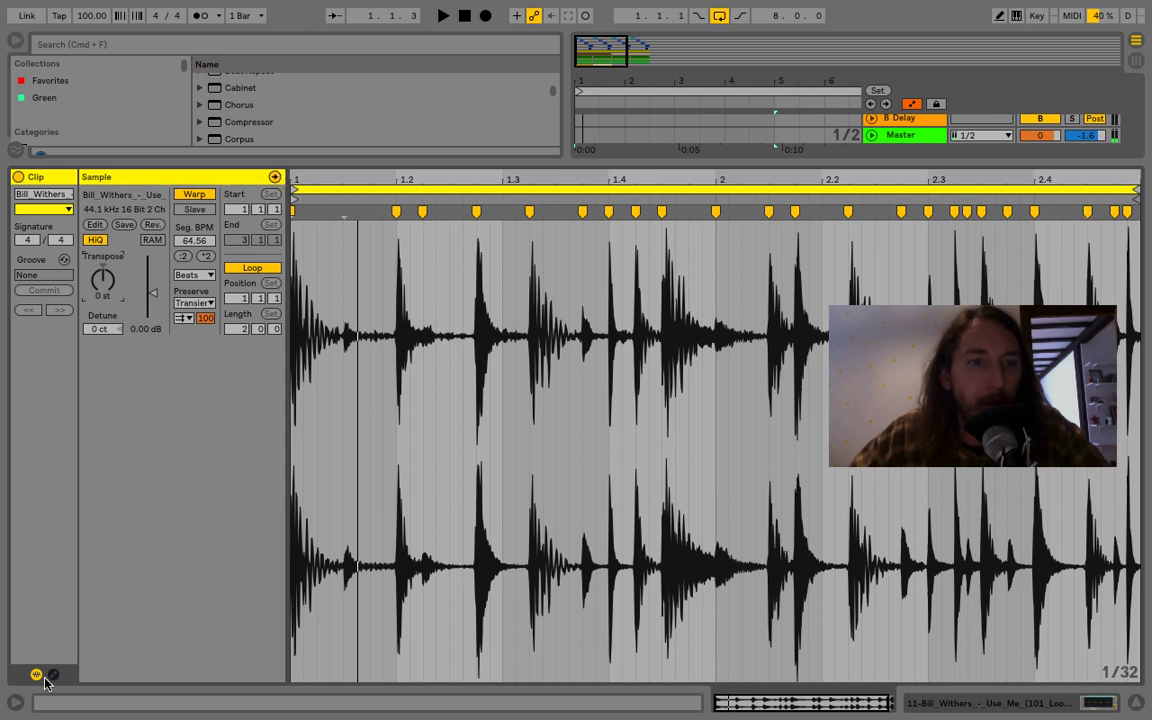
Show the break clip's Transposition Modulation envelope with the full two-bar loop in view, and play it briefly
left_click(52, 675)
left_click(318, 209)
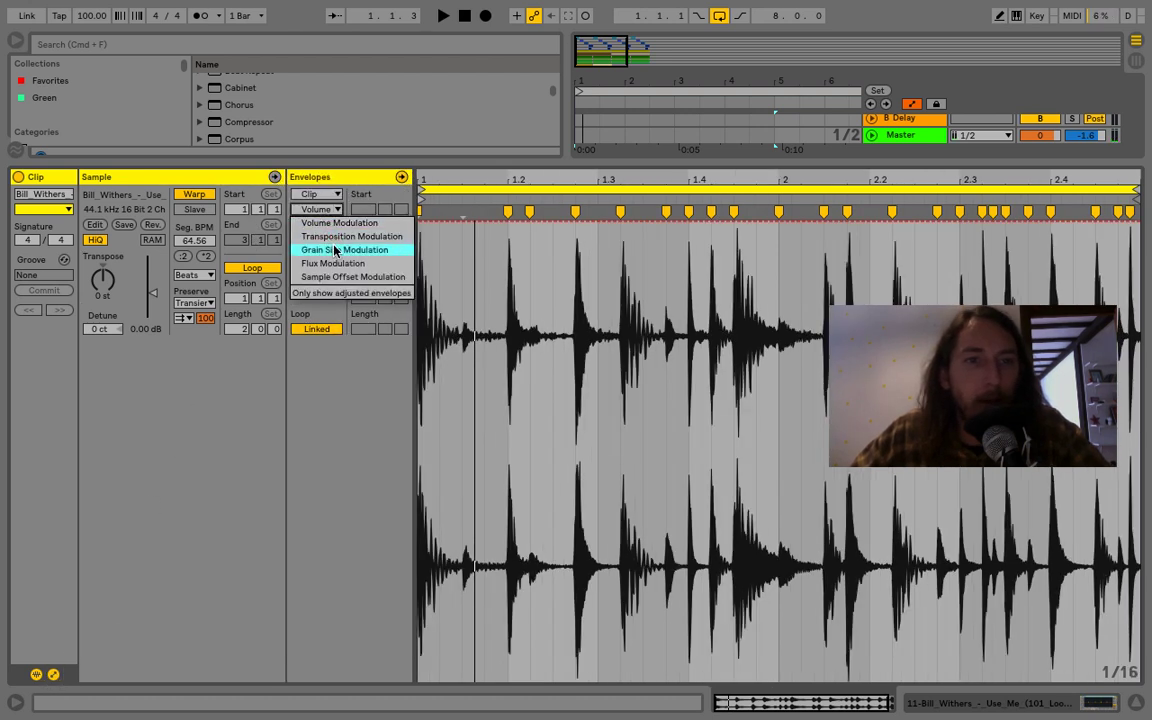
left_click(334, 236)
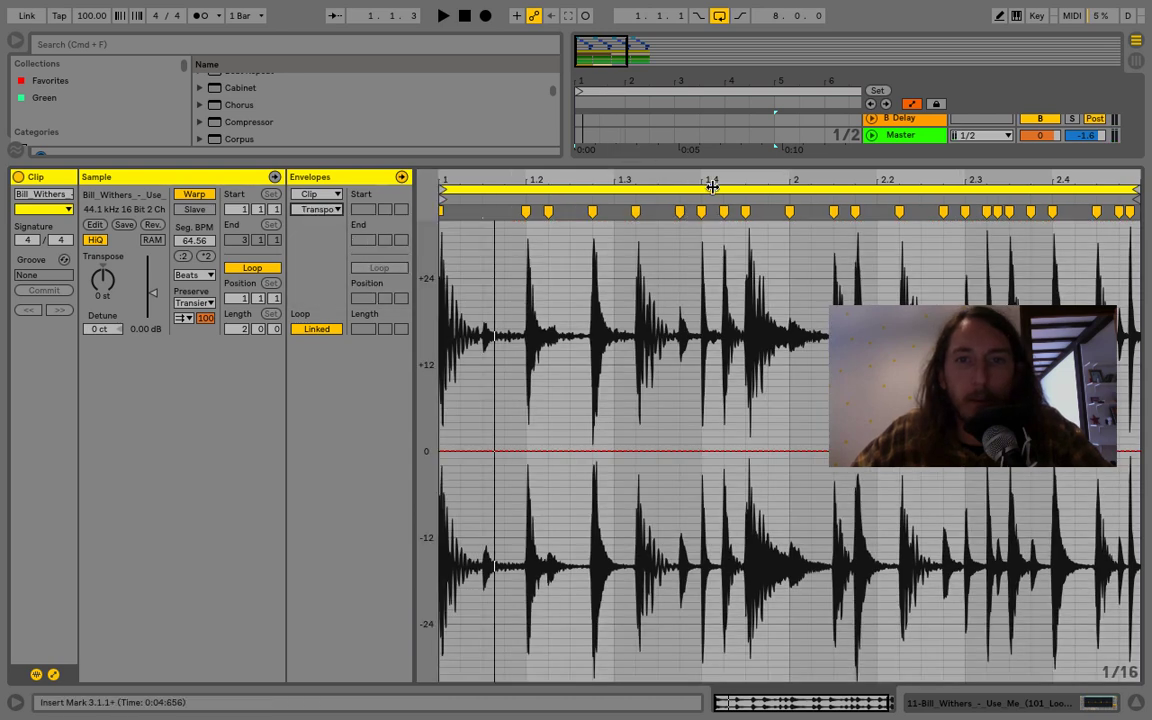
left_click_drag(712, 186, 712, 192)
key("space")
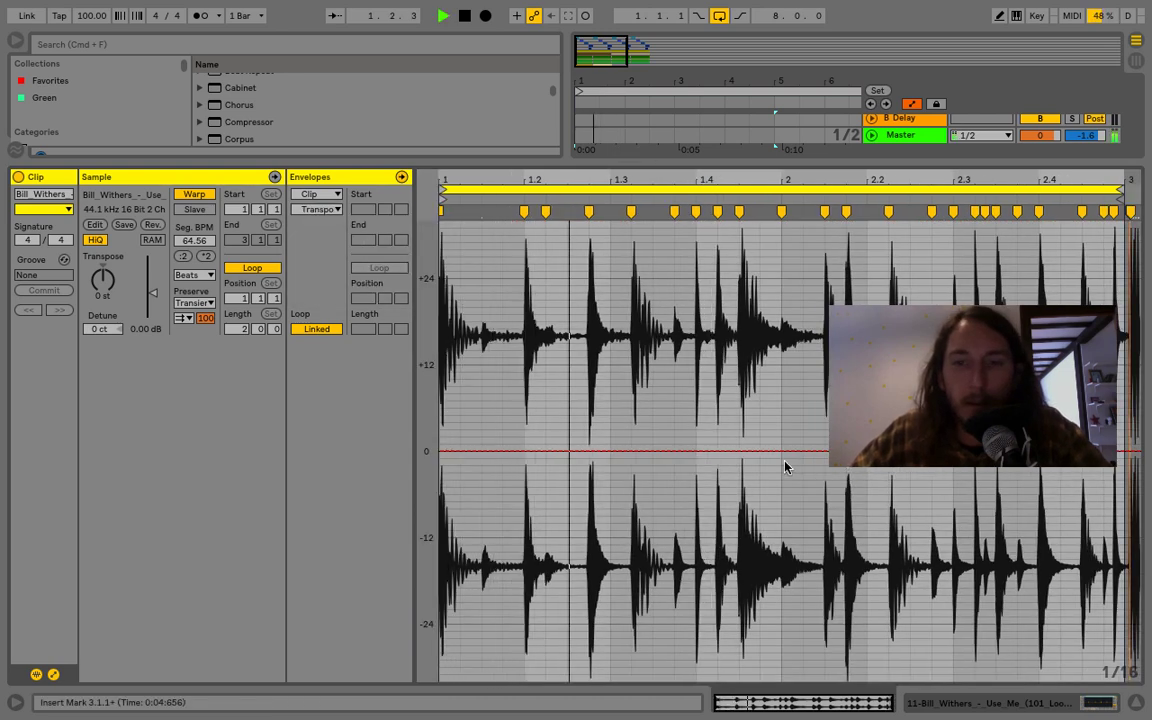
key("space")
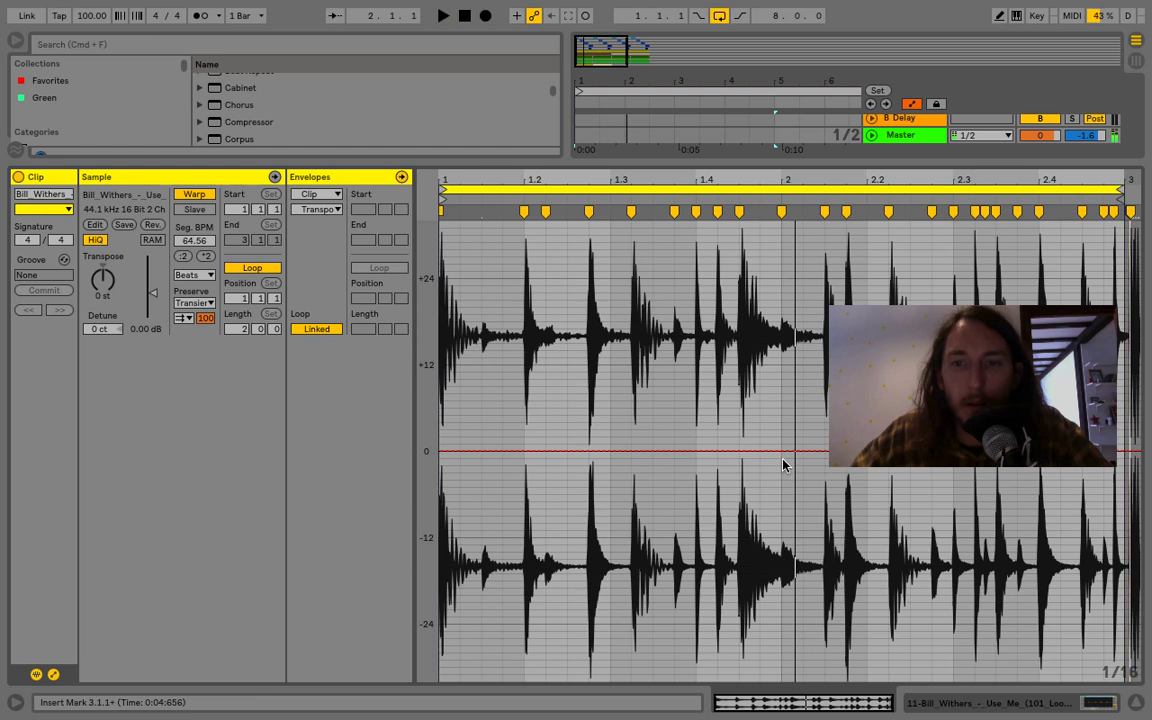
Raise the break's transposition envelope to +12 between 2.1 and 2.3 and play it back
left_click_drag(784, 465, 948, 482)
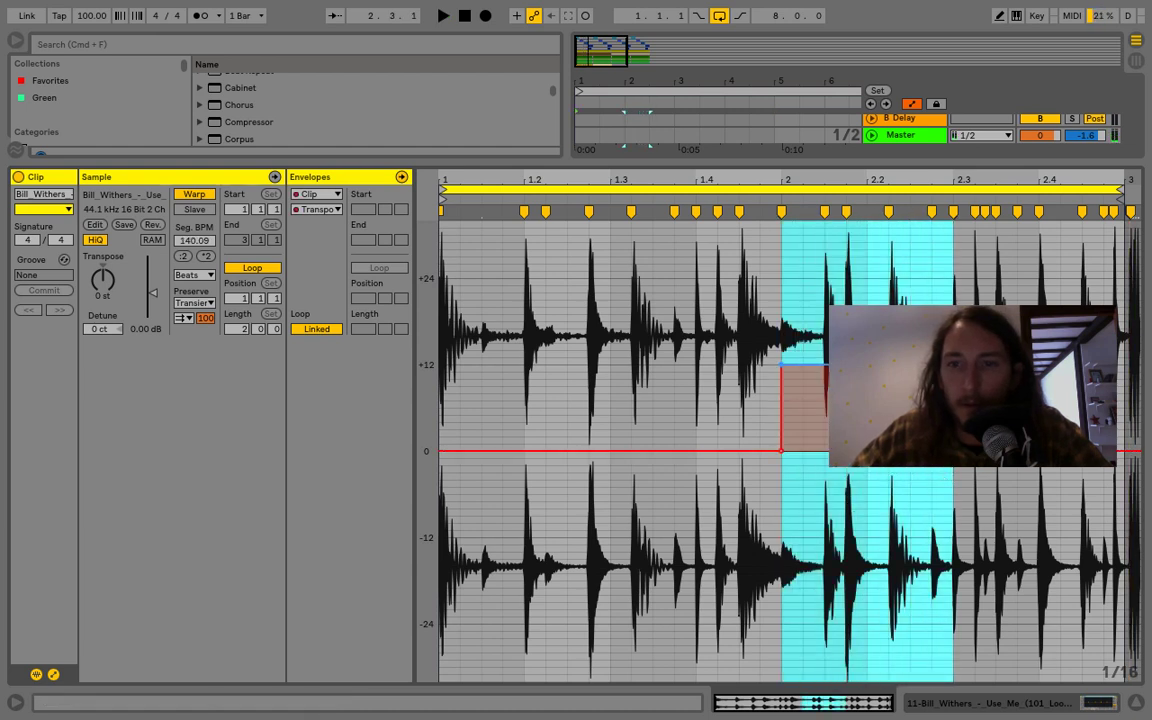
left_click(967, 472)
key("space")
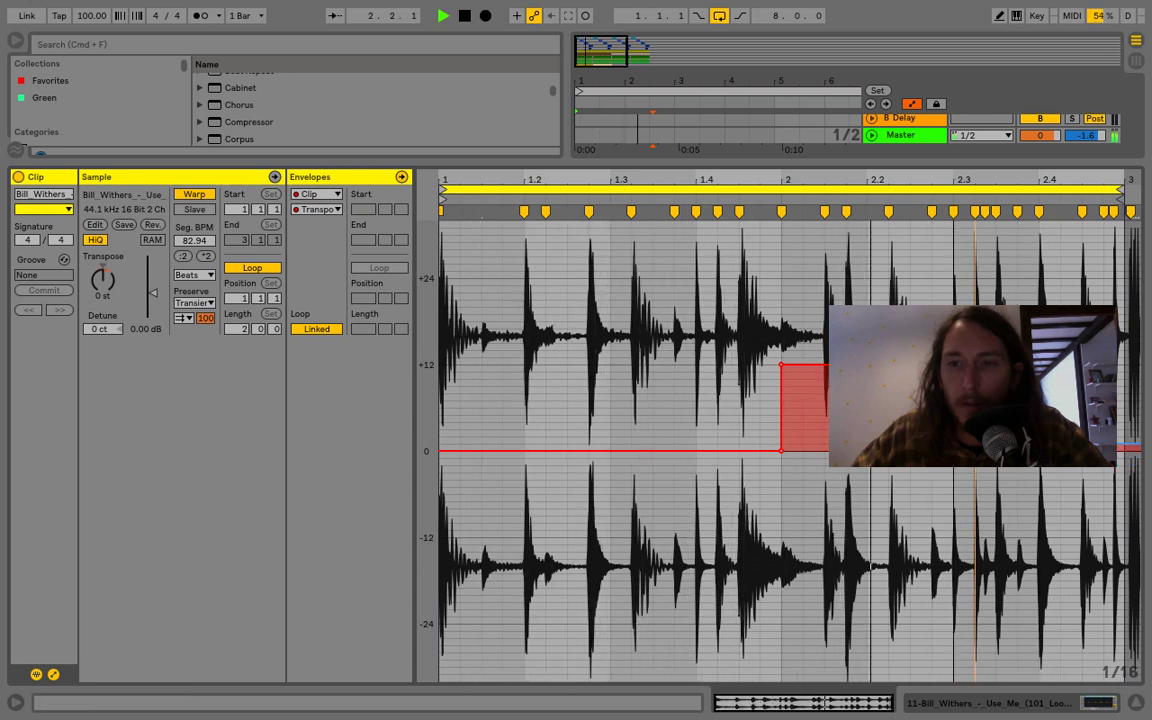
key("space")
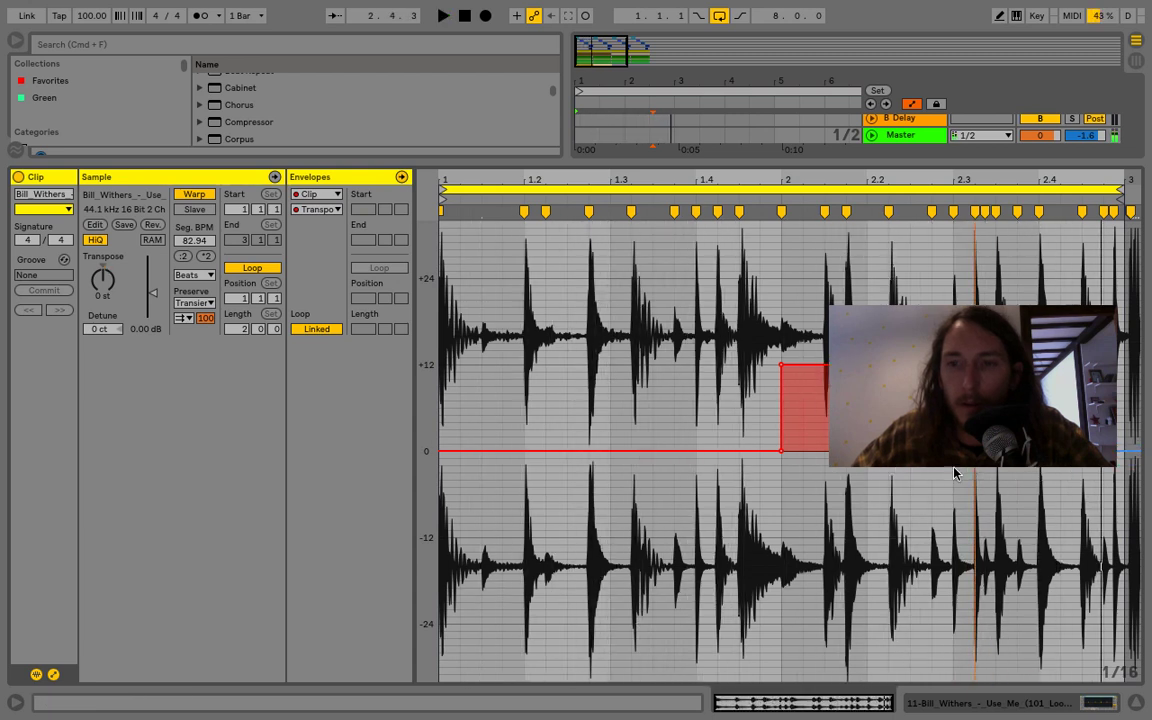
Raise the break's transposition envelope to +24 between 2.3 and 2.4 and play the result
left_click(956, 477)
left_click_drag(955, 480, 1030, 476)
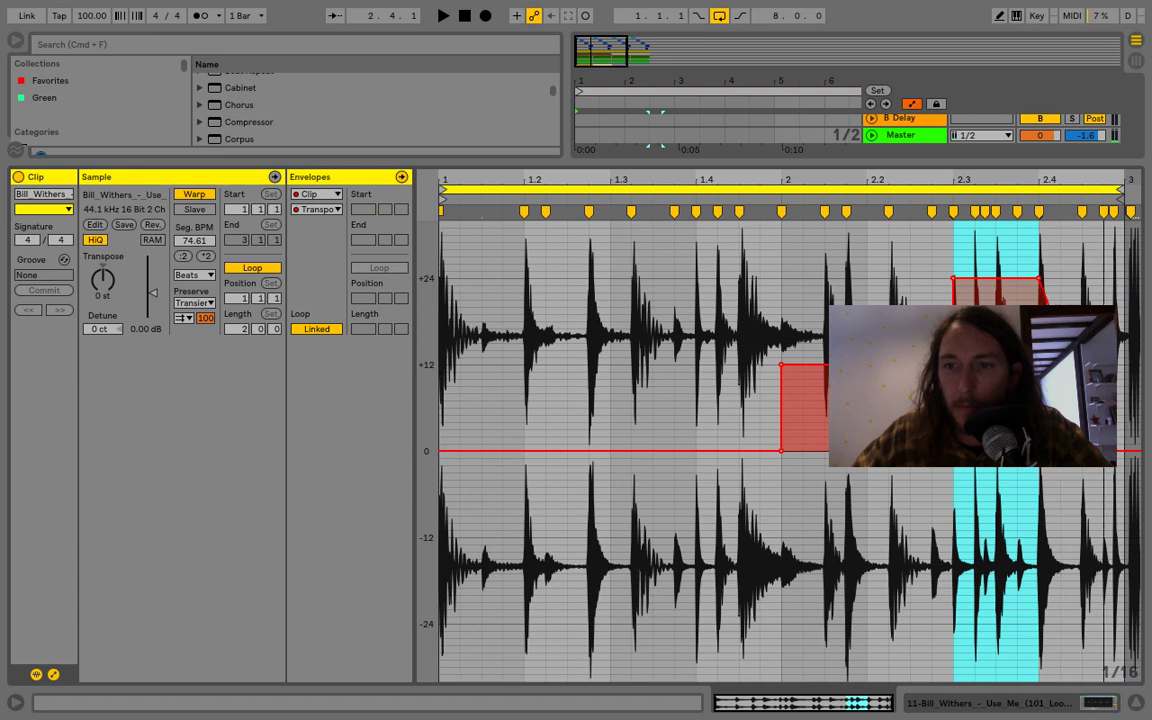
key("space")
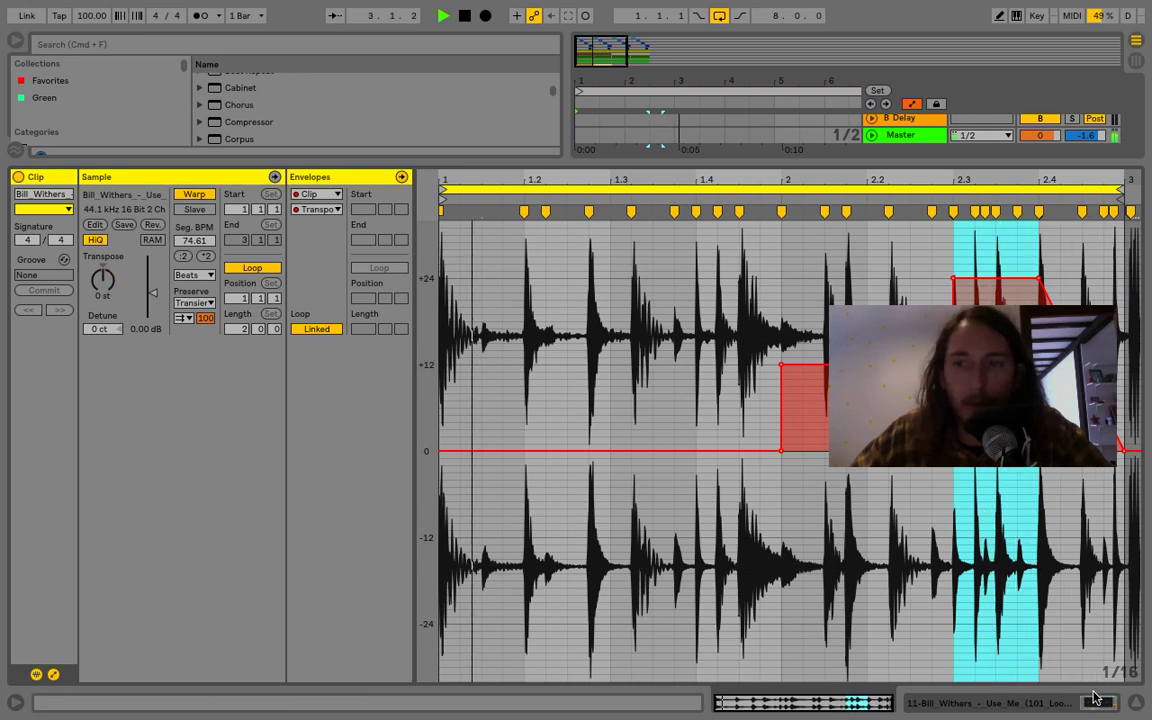
Duplicate the four-bar break clip in the arrangement so that it fills bars 5 to 9
left_click(1136, 703)
left_click(748, 296)
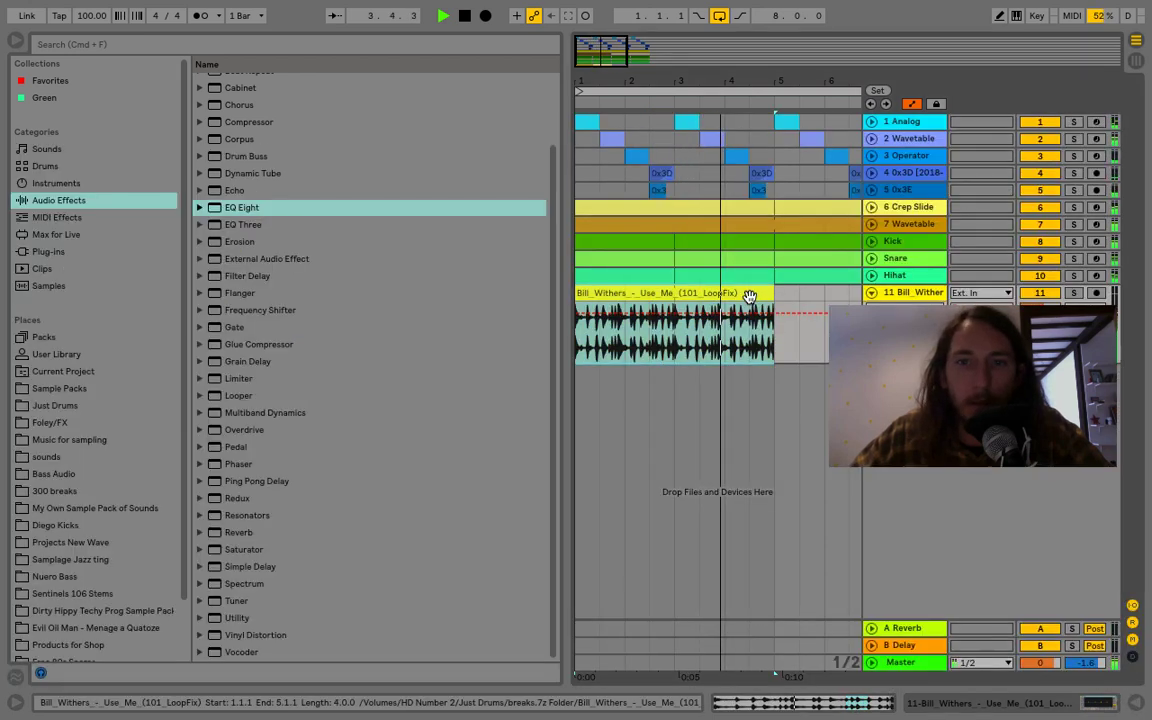
key("super+d")
key("minus")
key("minus")
key("minus")
key("minus")
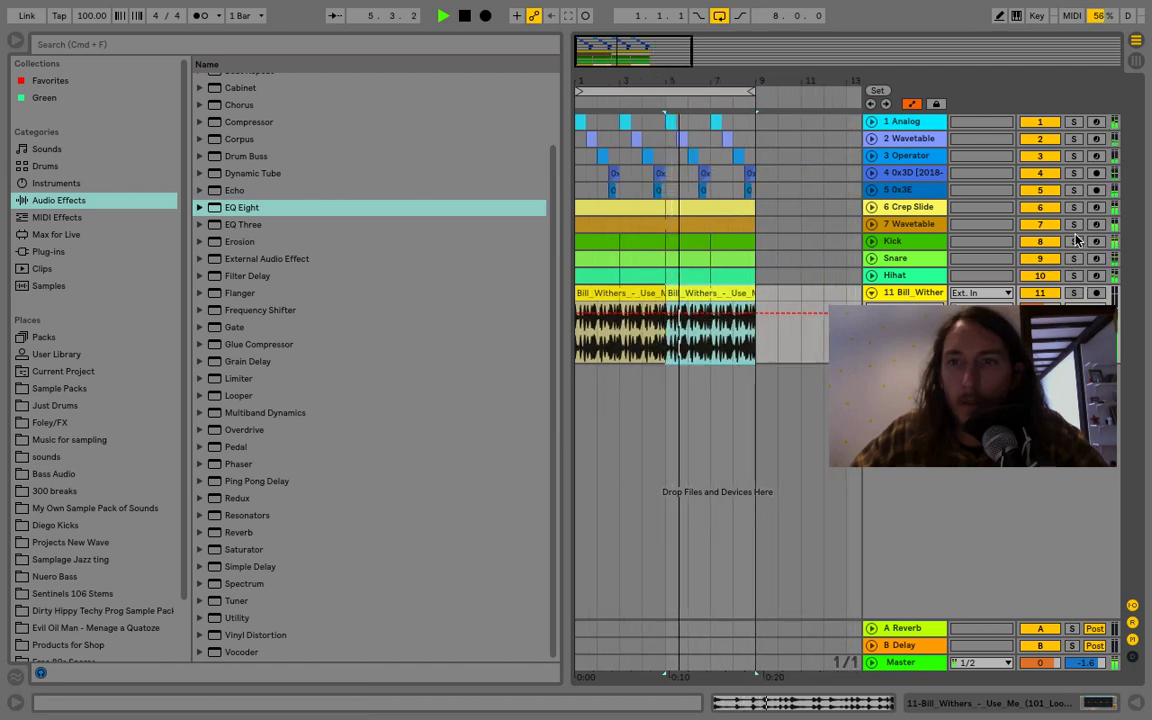
Solo the 7 Wavetable, Kick, Snare, Hihat, Bill Withers break and Analog tracks together during playback
left_click(1072, 259)
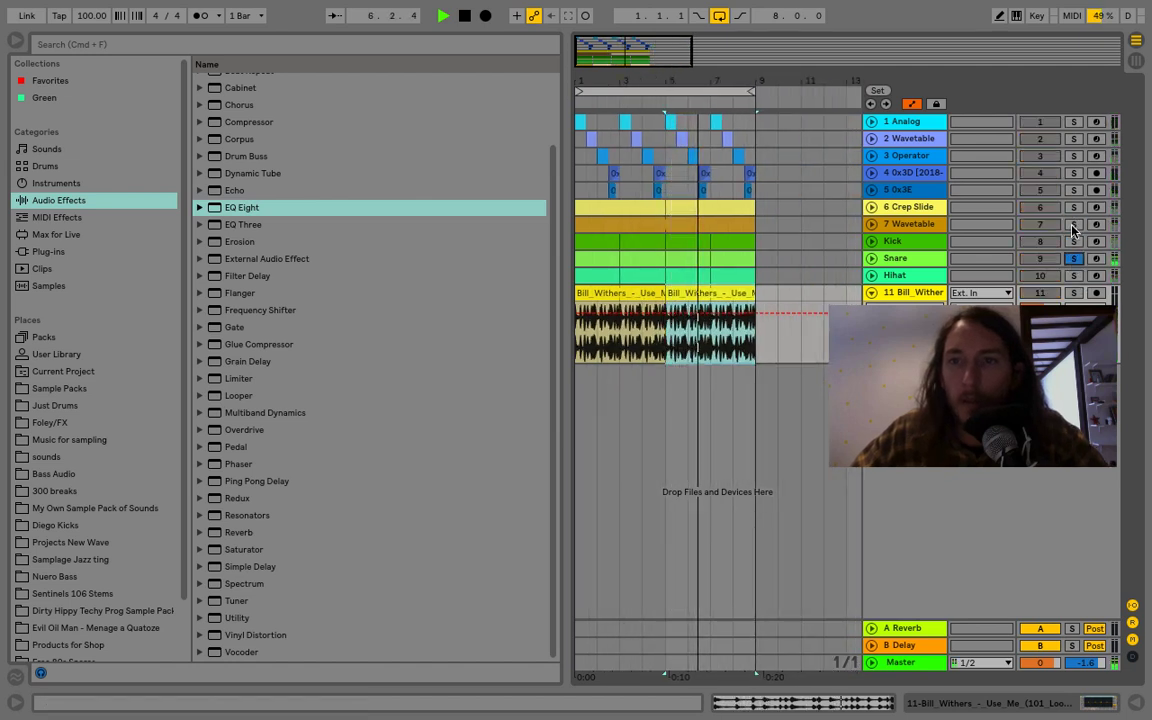
left_click(1073, 226)
left_click(1074, 242, "super")
left_click(1075, 259, "super")
left_click(1073, 276, "super")
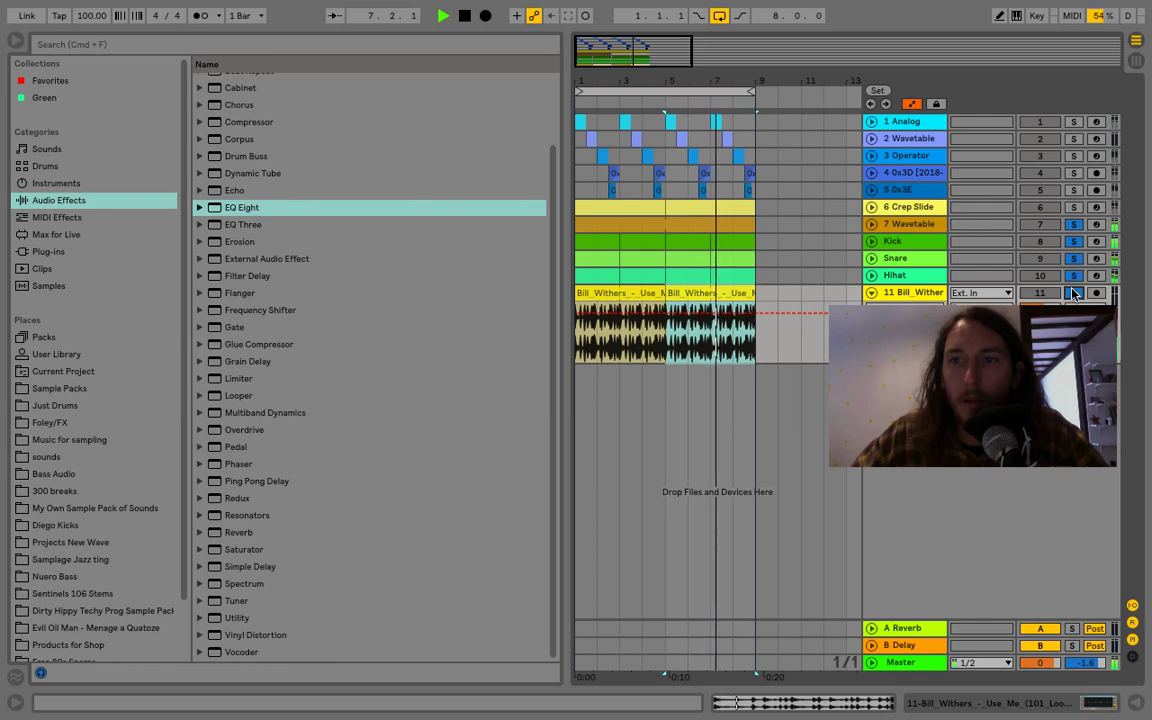
left_click(1073, 293, "super")
left_click(1073, 122, "super")
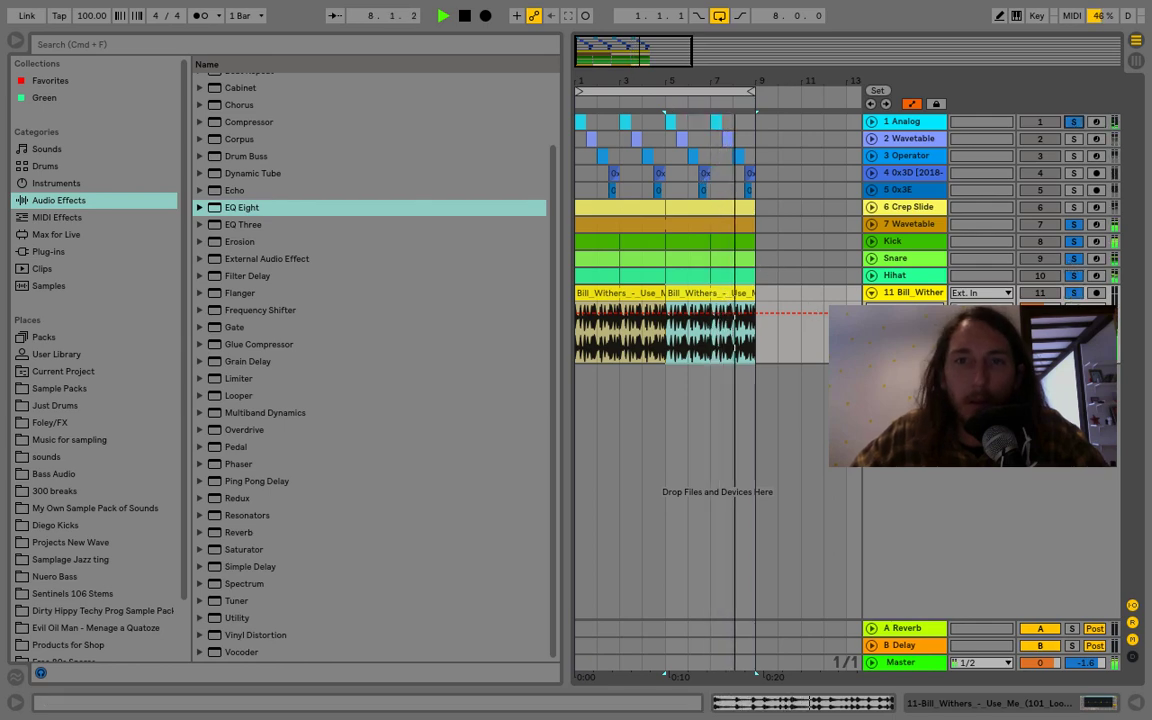
Move band 2 of the 7 Wavetable track's EQ Eight to about 49.5 Hz and 7.3 dB, and also solo tracks 2 to 5
left_click_drag(704, 80, 704, 66)
double_click(921, 225)
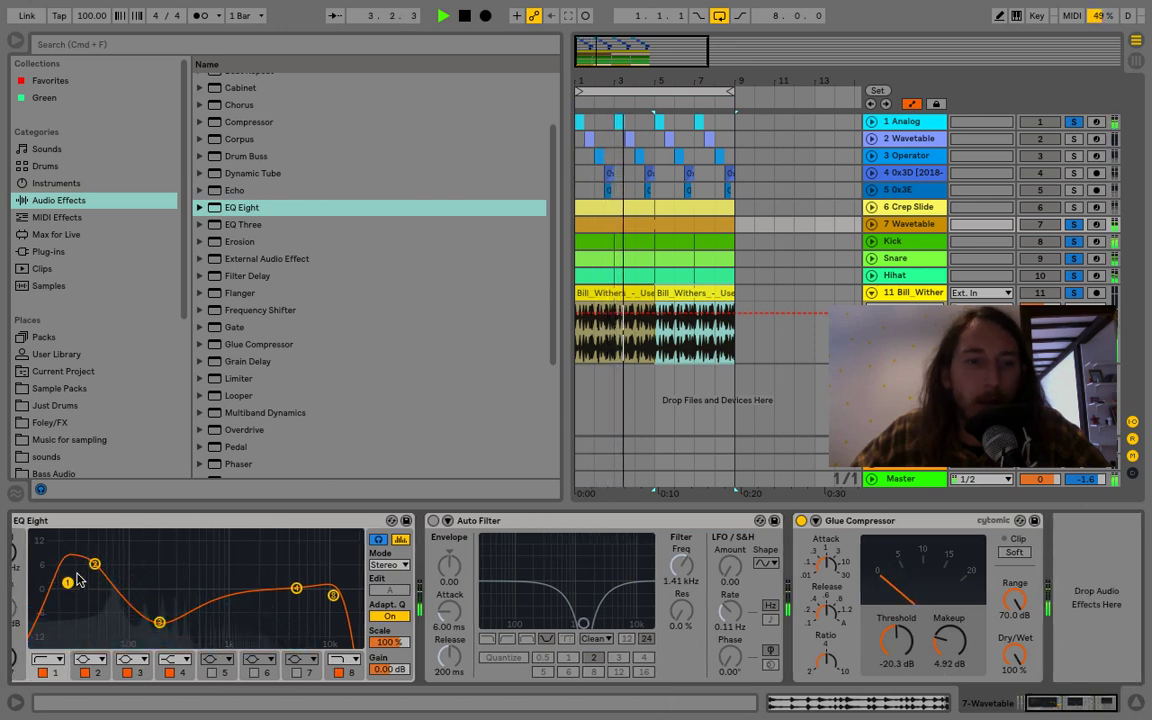
left_click(1136, 703)
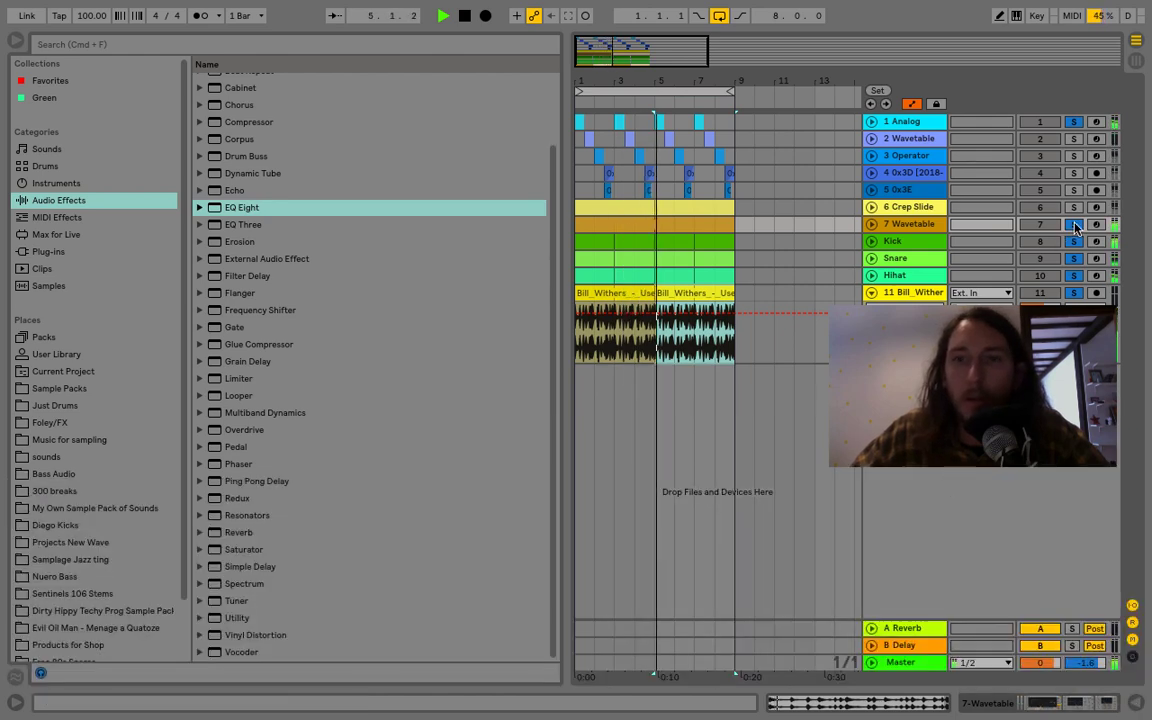
left_click(1073, 155)
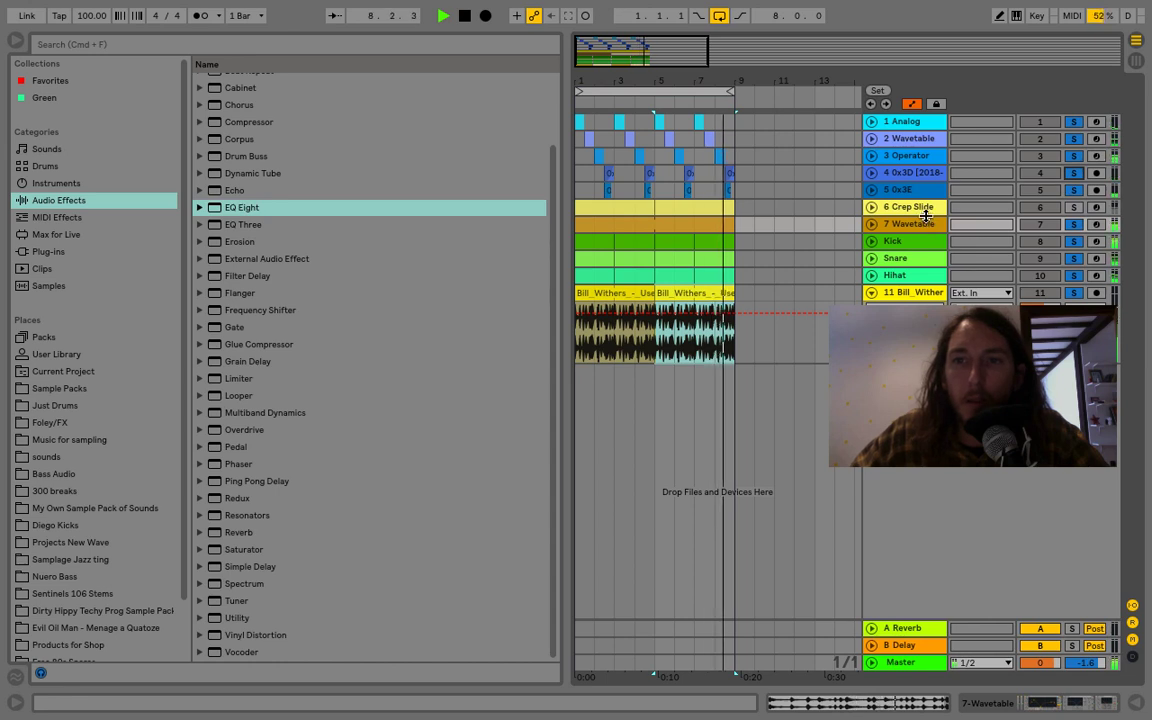
Insert a new MIDI track below the Bill Withers break and load the Operator instrument onto it
left_click(911, 226)
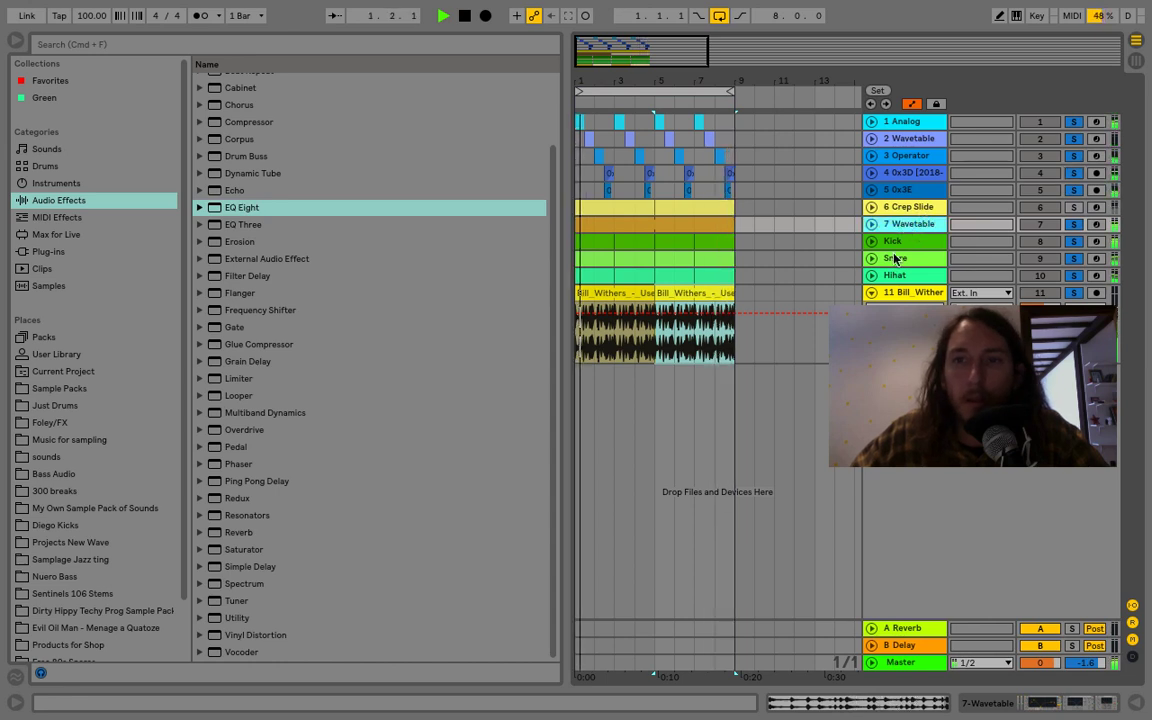
right_click(921, 309)
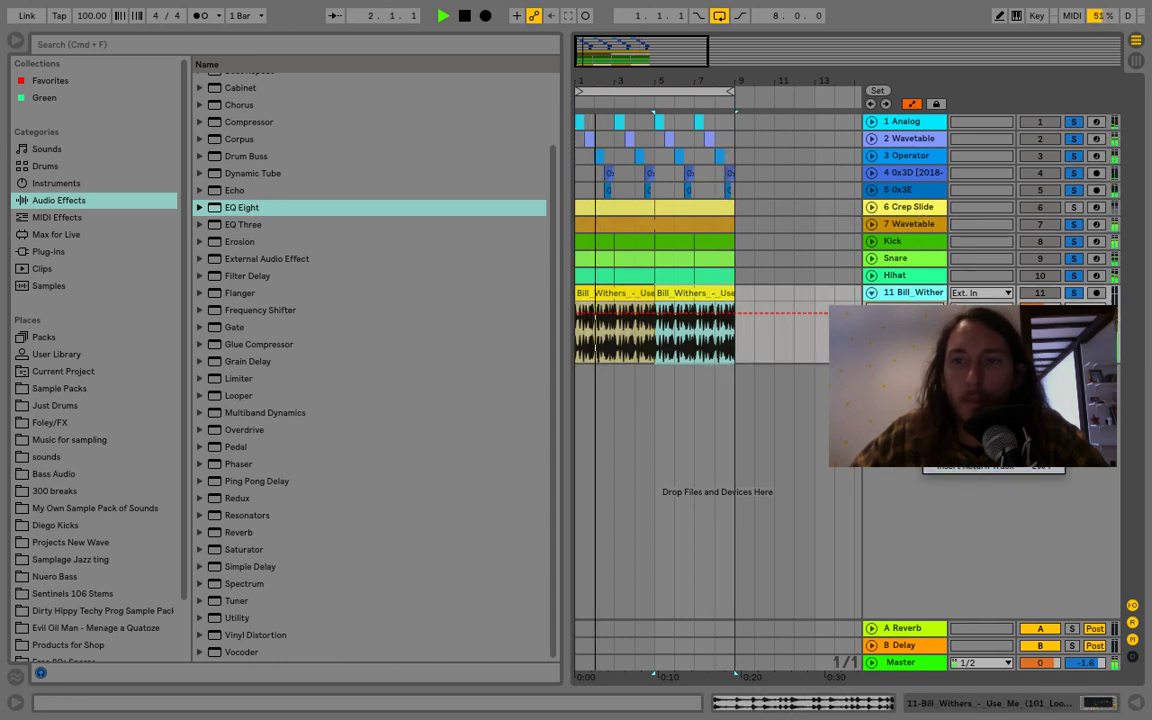
left_click(118, 183)
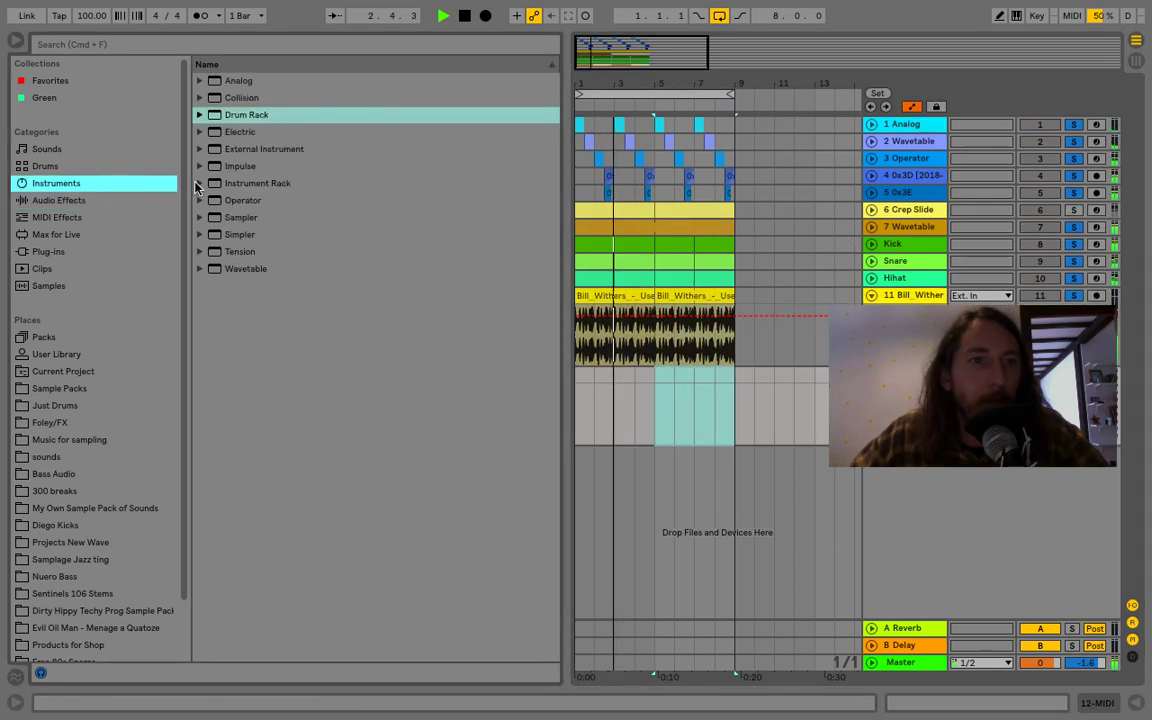
left_click(230, 201)
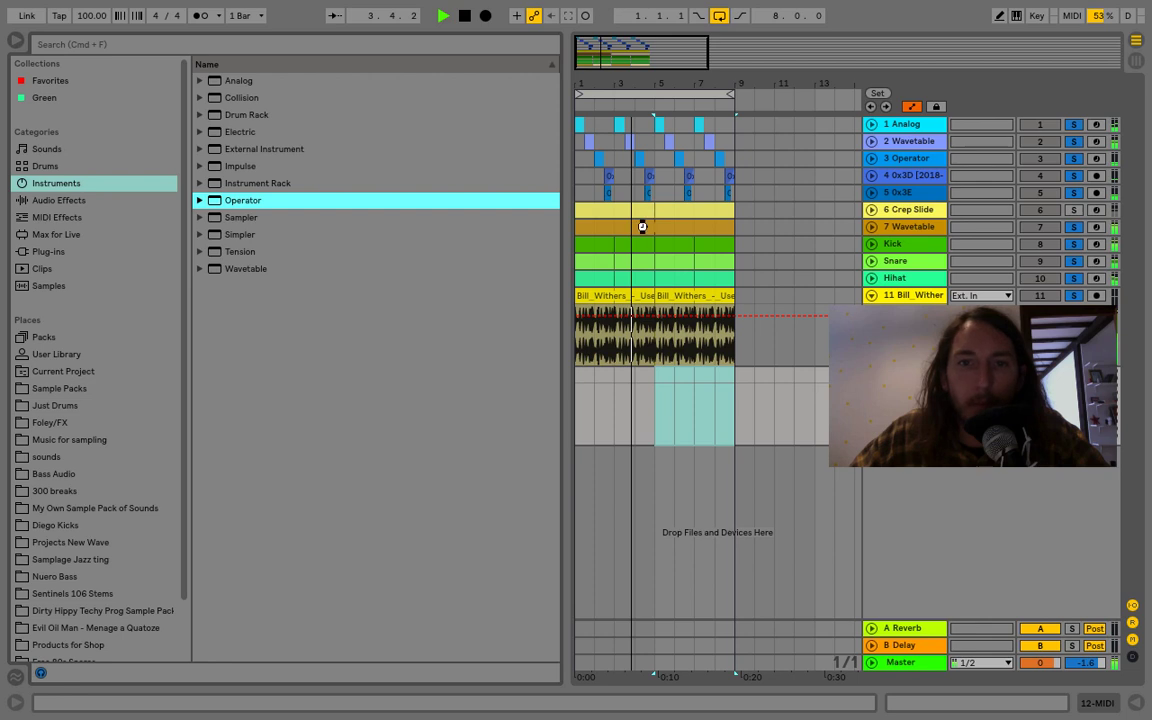
Stop playback and copy the eight-bar MIDI clip from 7 Wavetable to the new Operator track, keeping the original in place
key("space")
left_click_drag(652, 227, 656, 377)
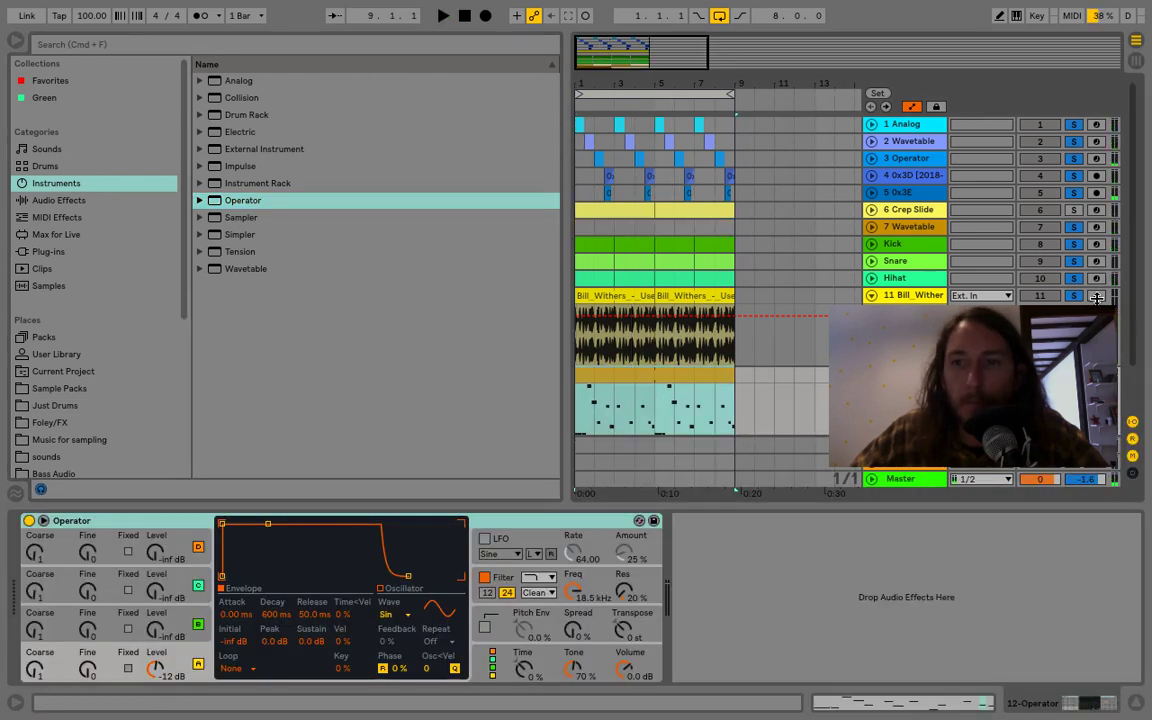
left_click(1074, 375)
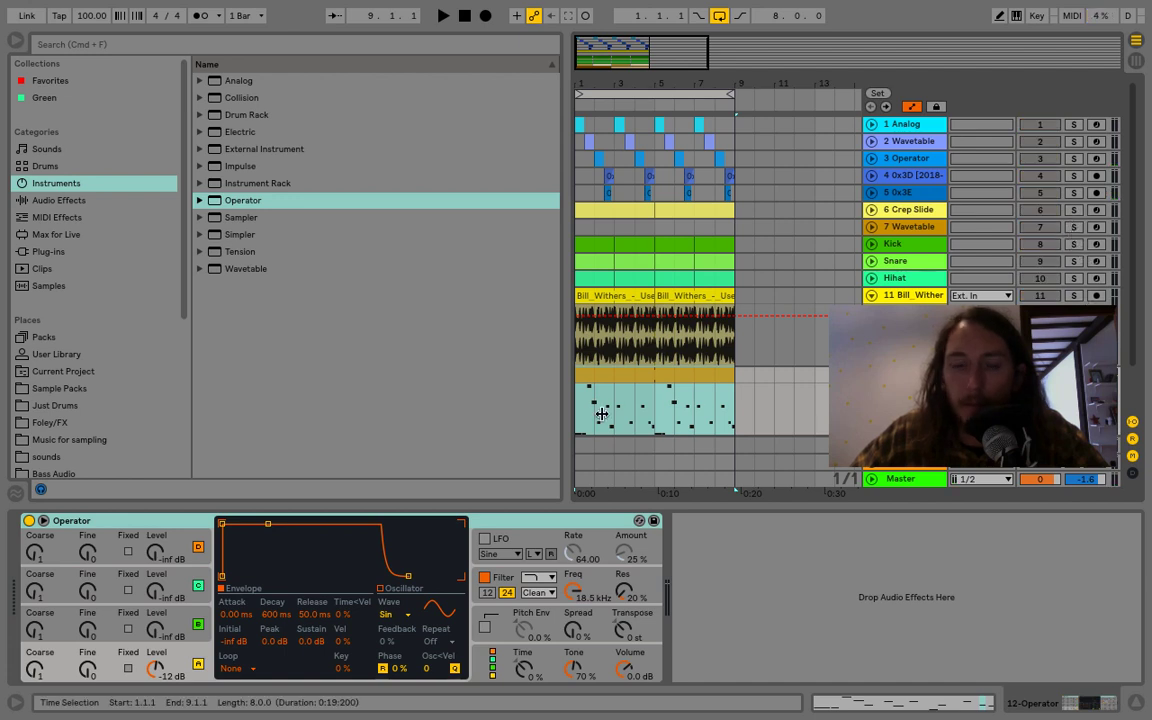
left_click_drag(640, 375, 651, 229)
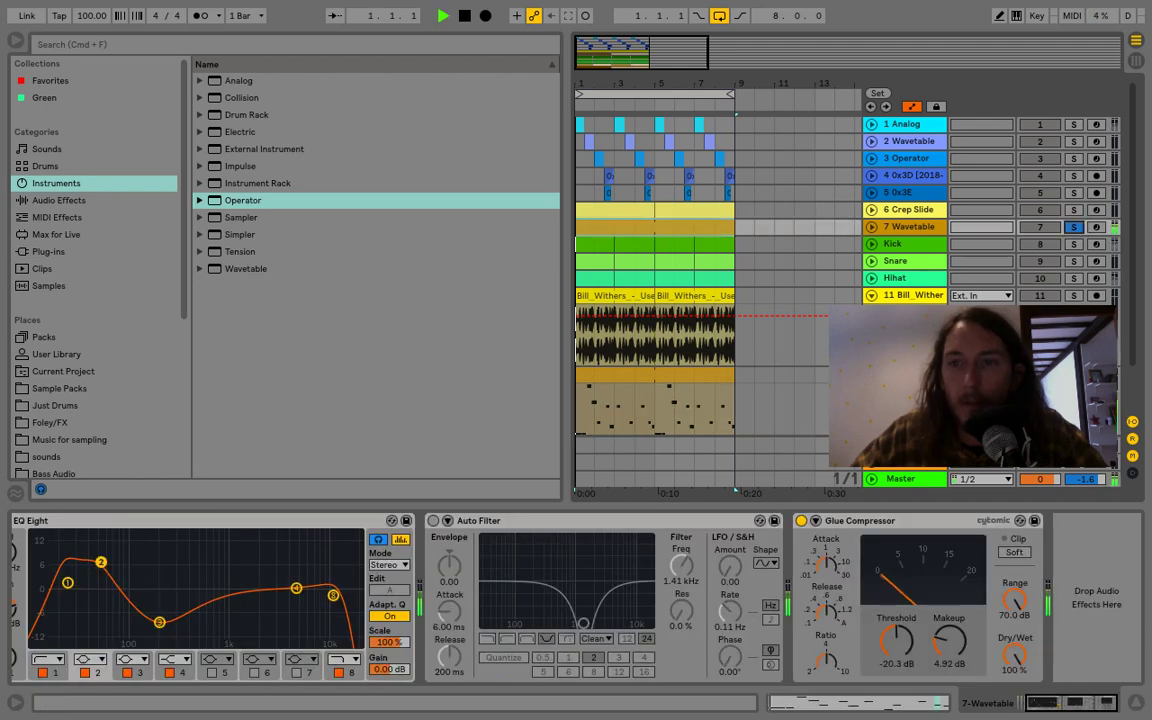
Select the Operator track and solo tracks 7 to 11 to hear the bass, drums and break together
left_click(905, 375)
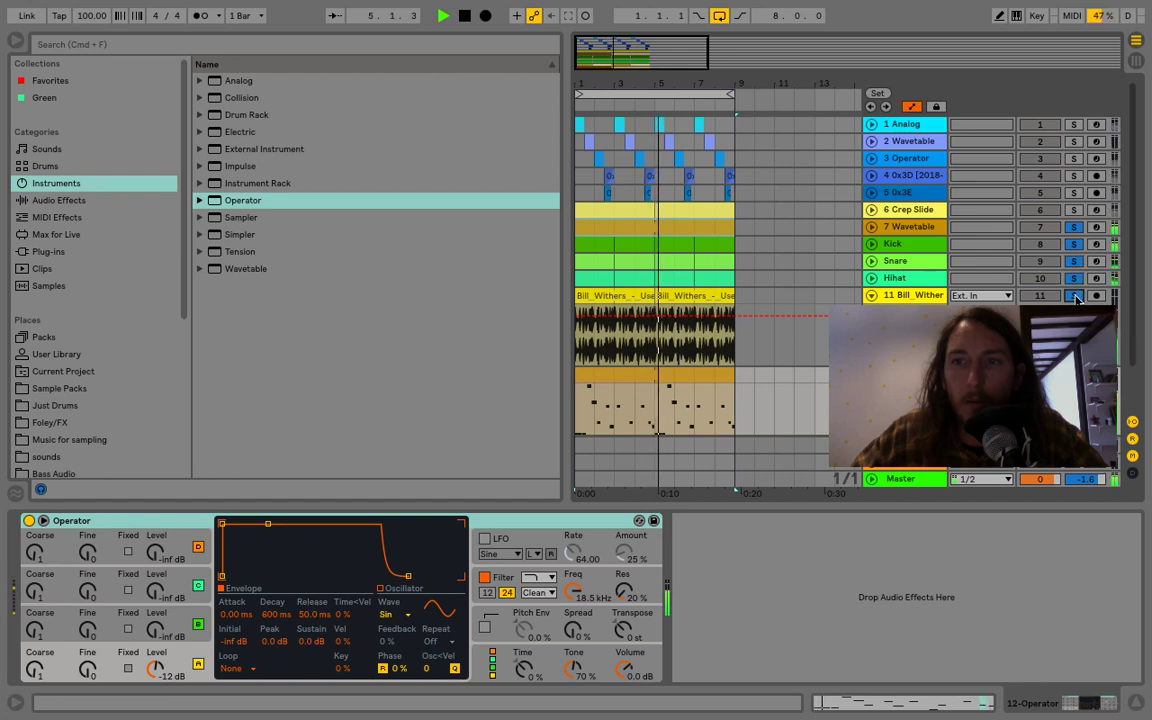
scroll(700, 300, "down", 3)
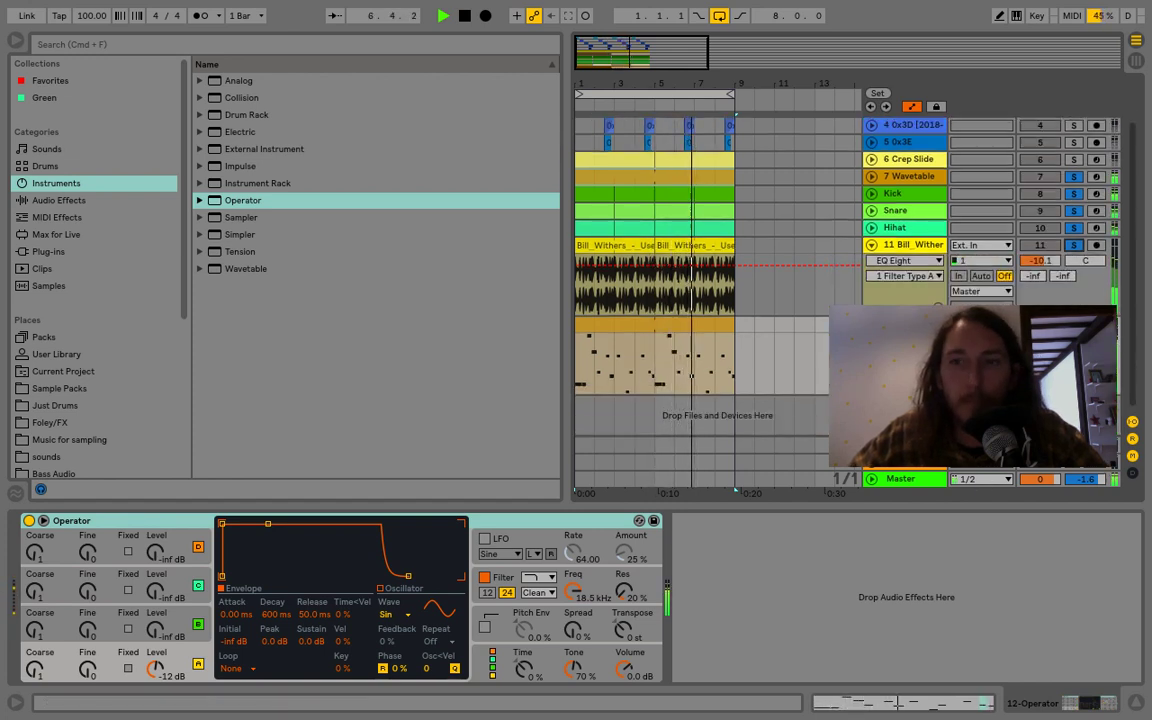
scroll(944, 268, "up", 3)
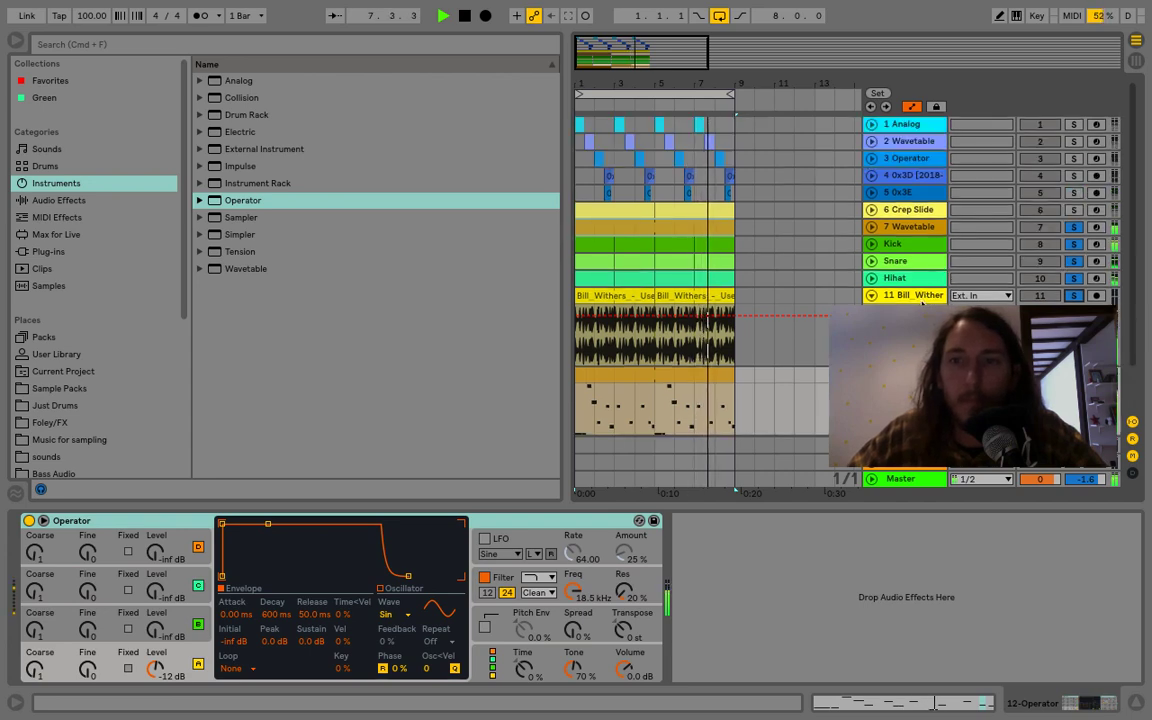
Add a Reverb with 517 ms Decay Time and a Ping Pong Delay at 0% Dry/Wet after the break track's EQ Eight
left_click(922, 297)
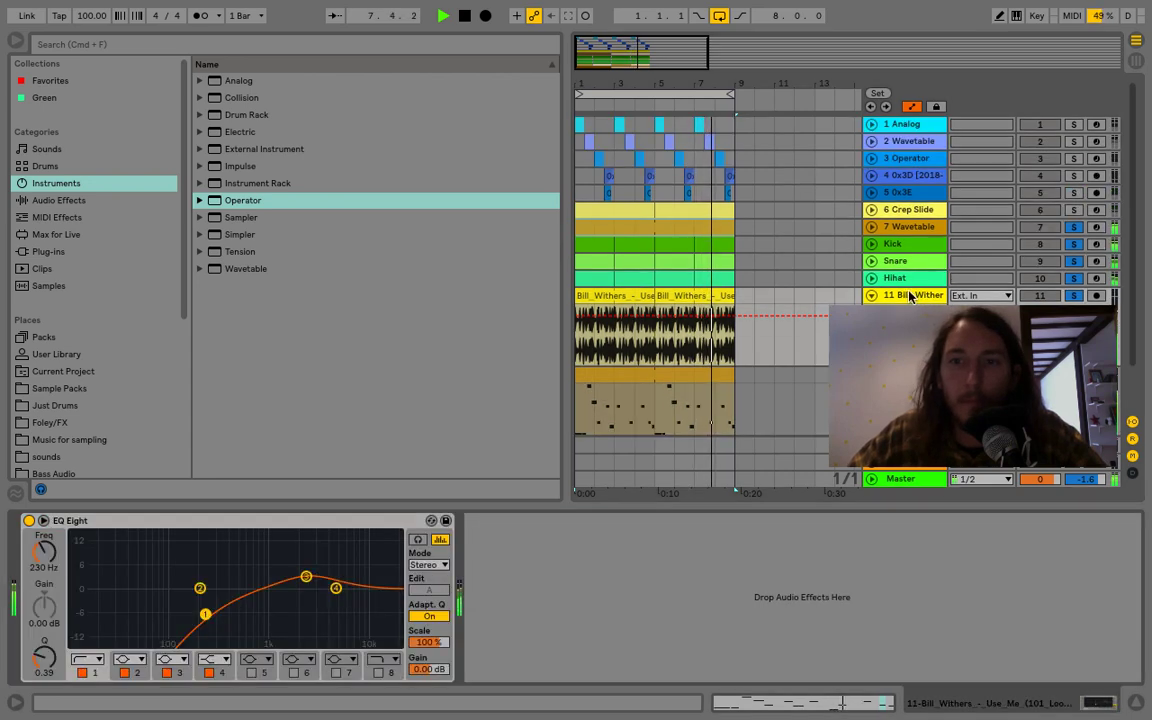
left_click(36, 200)
scroll(255, 345, "down", 3)
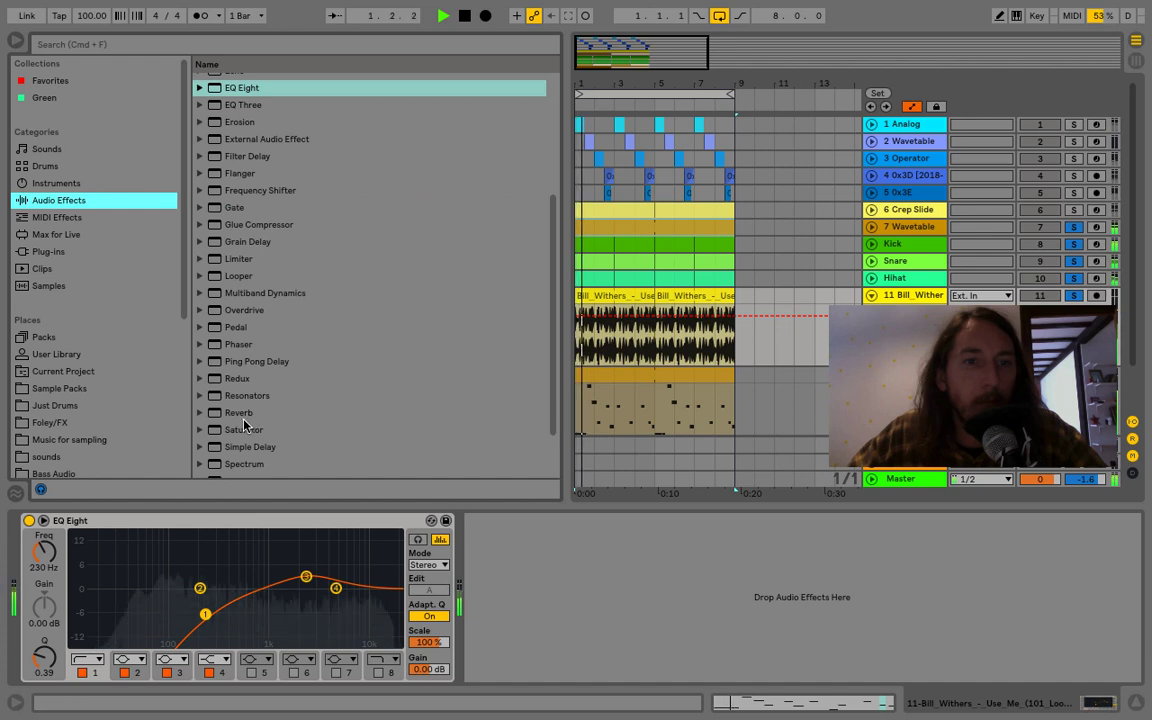
left_click(244, 418)
left_click_drag(717, 645, 697, 679)
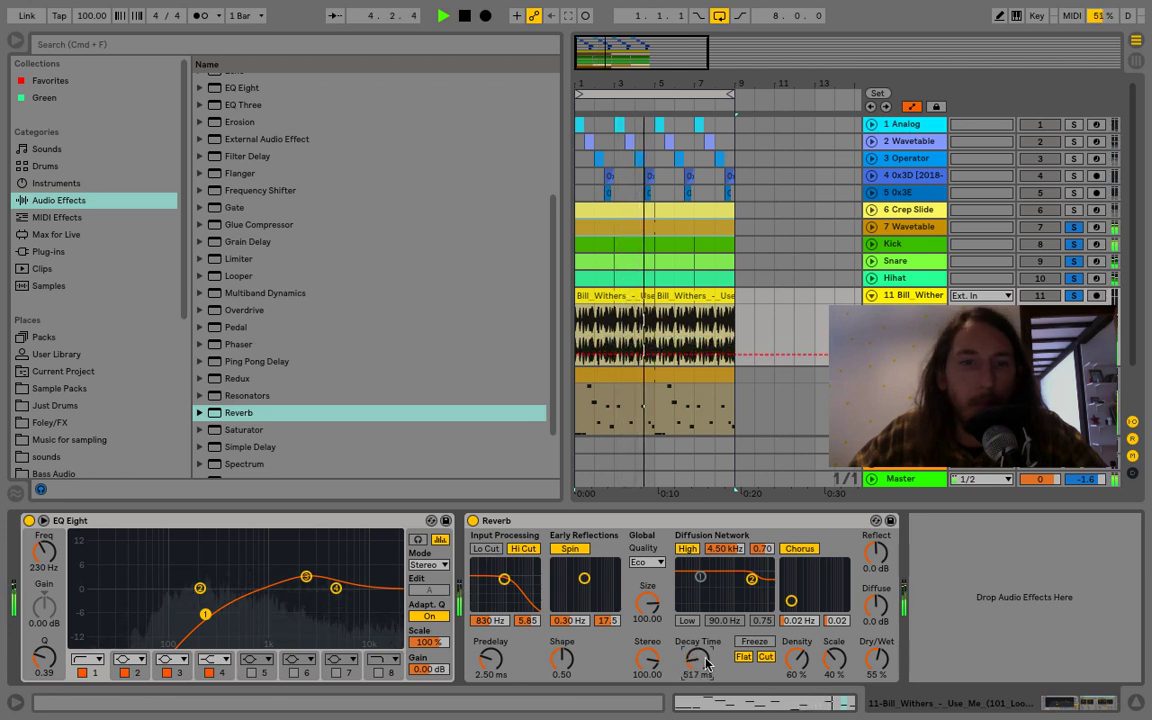
left_click(247, 363)
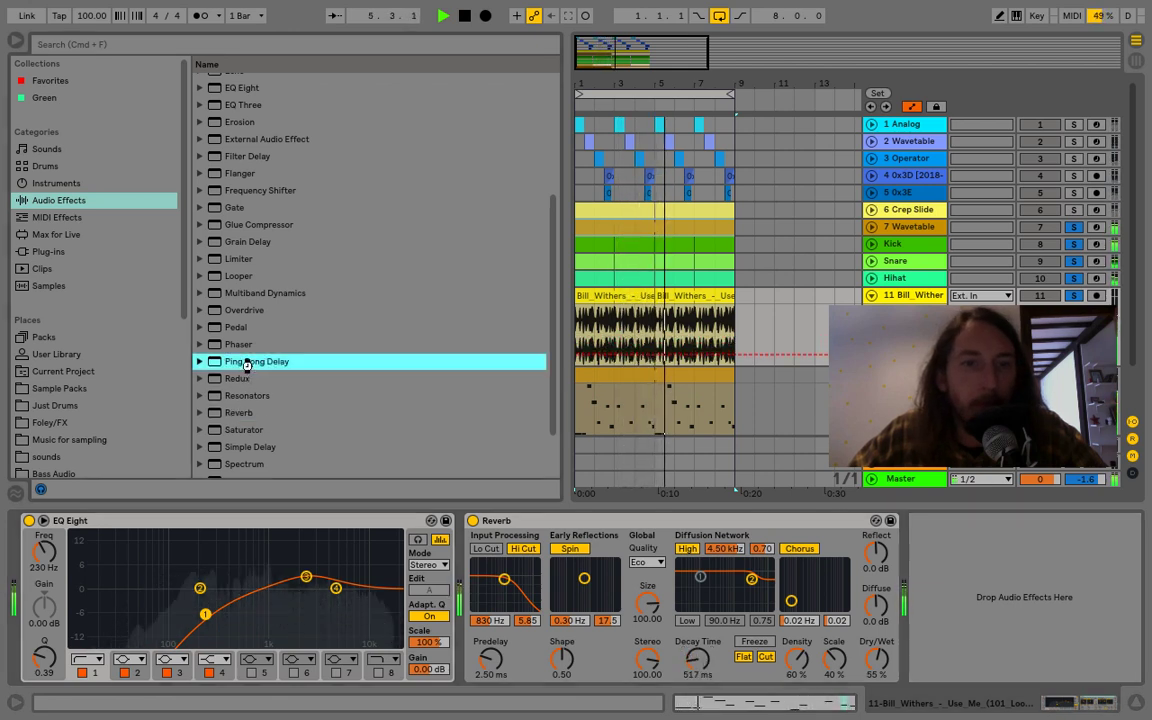
left_click_drag(993, 647, 977, 684)
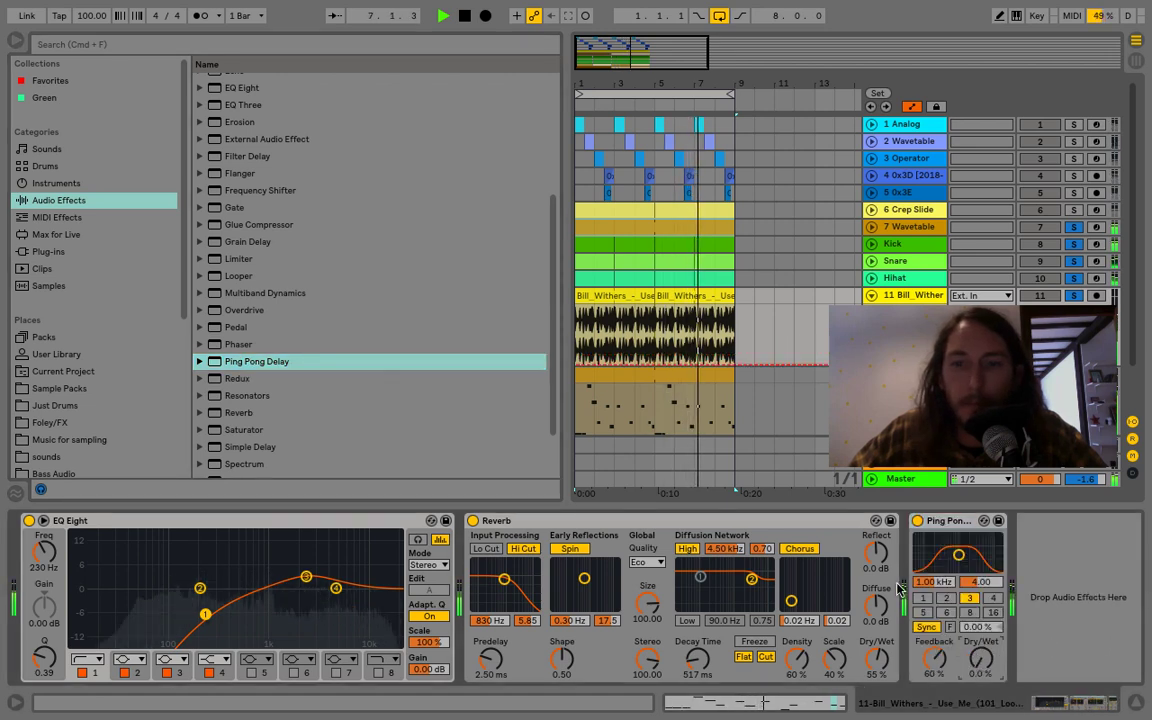
Draw Ping Pong Delay Dry/Wet automation on the break, rising from zero to peaks near bars 3, 5 and 8, and play it
left_click(600, 372)
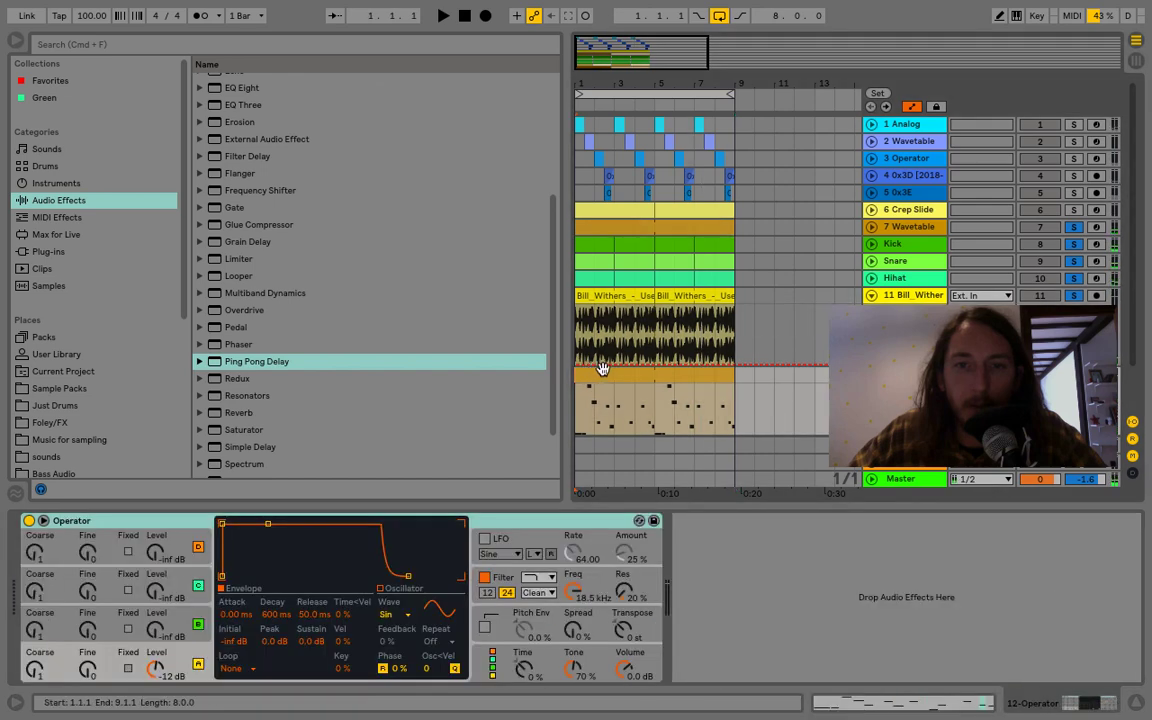
left_click(594, 365)
left_click(615, 370)
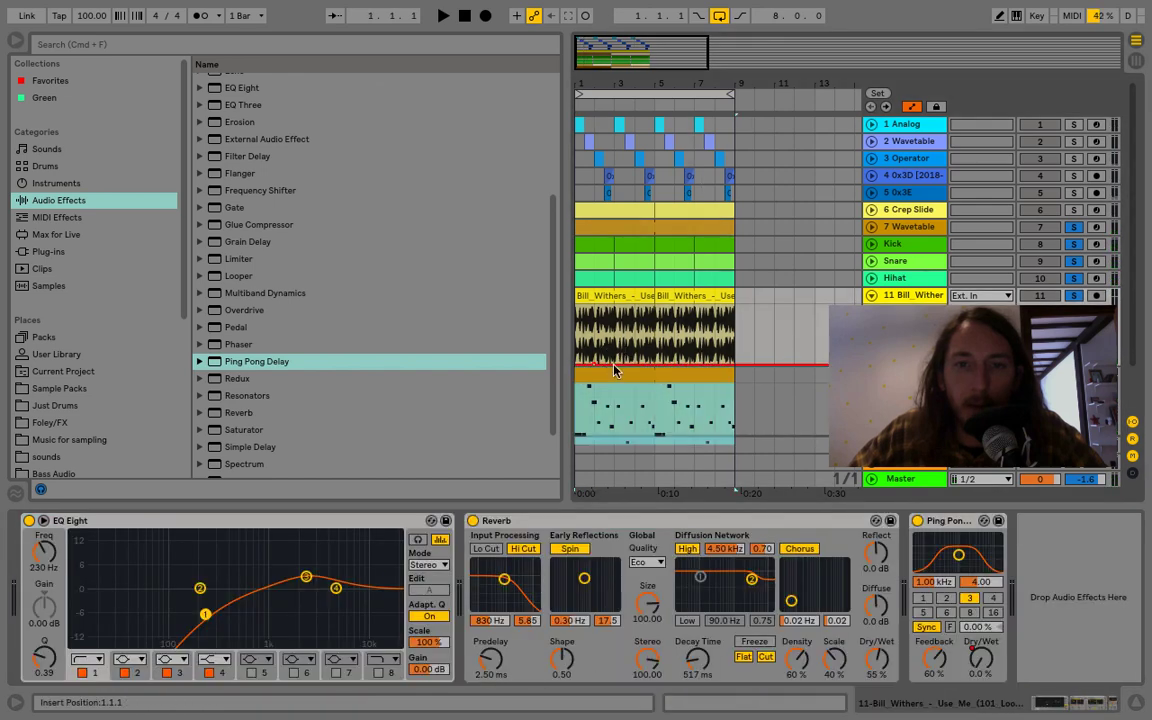
left_click_drag(615, 365, 657, 341)
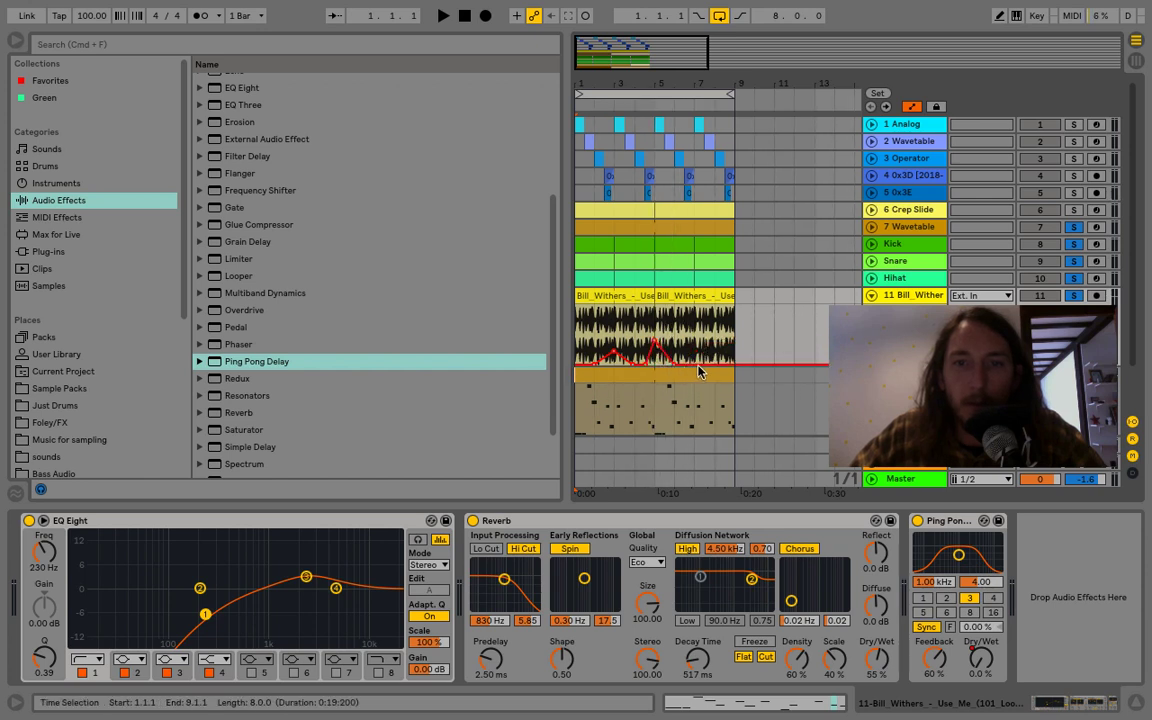
mouse_move(724, 369)
left_mouse_down()
mouse_move(727, 347)
mouse_move(735, 362)
left_mouse_up()
key("space")
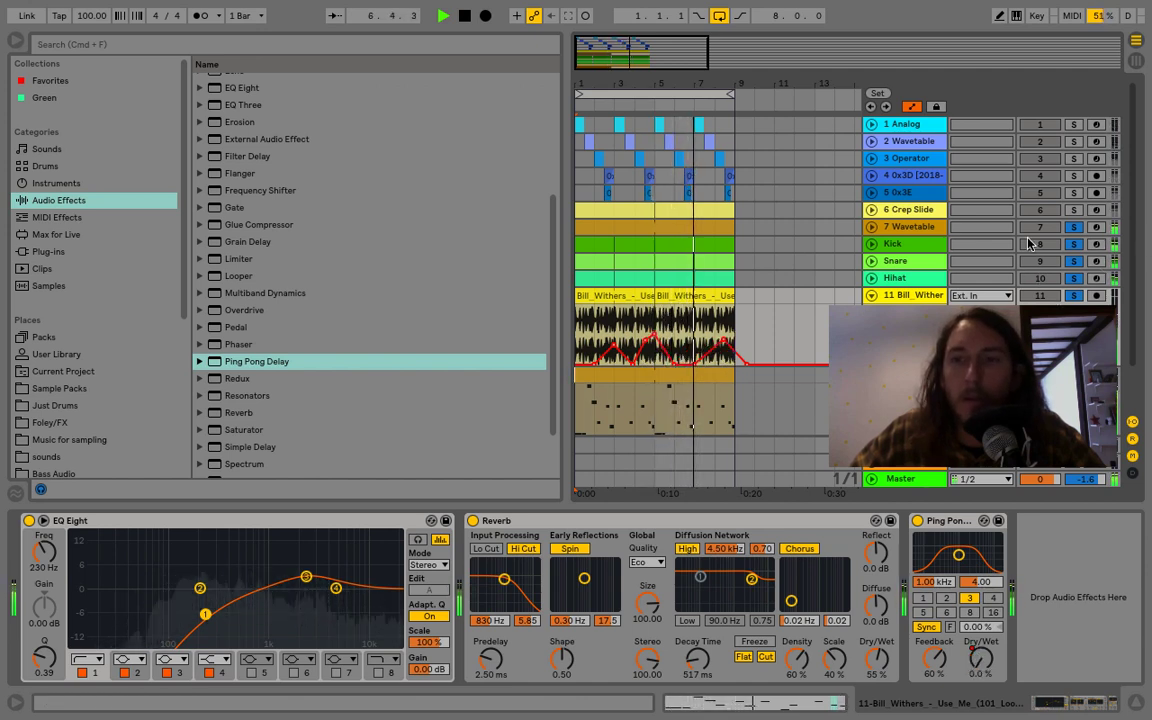
In 7 Wavetable's instrument, show Env 2, set its modulation of Filter 1 Freq to 80 and open the expanded view
left_click(908, 228)
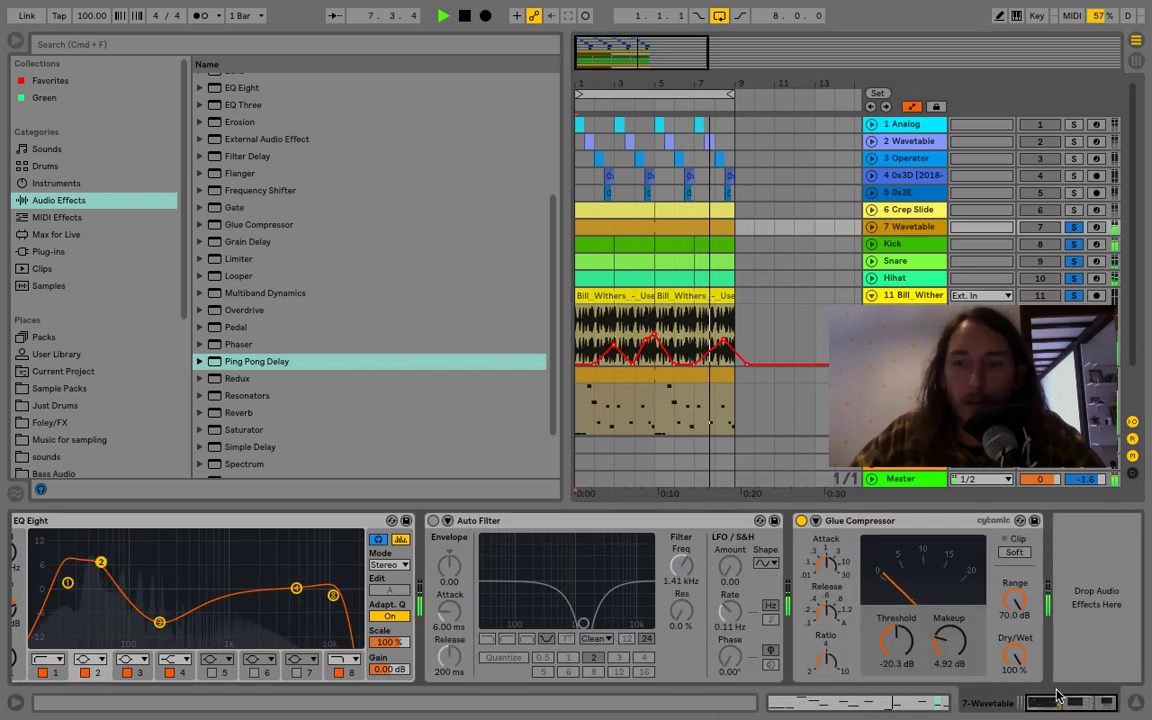
left_click_drag(1054, 697, 865, 700)
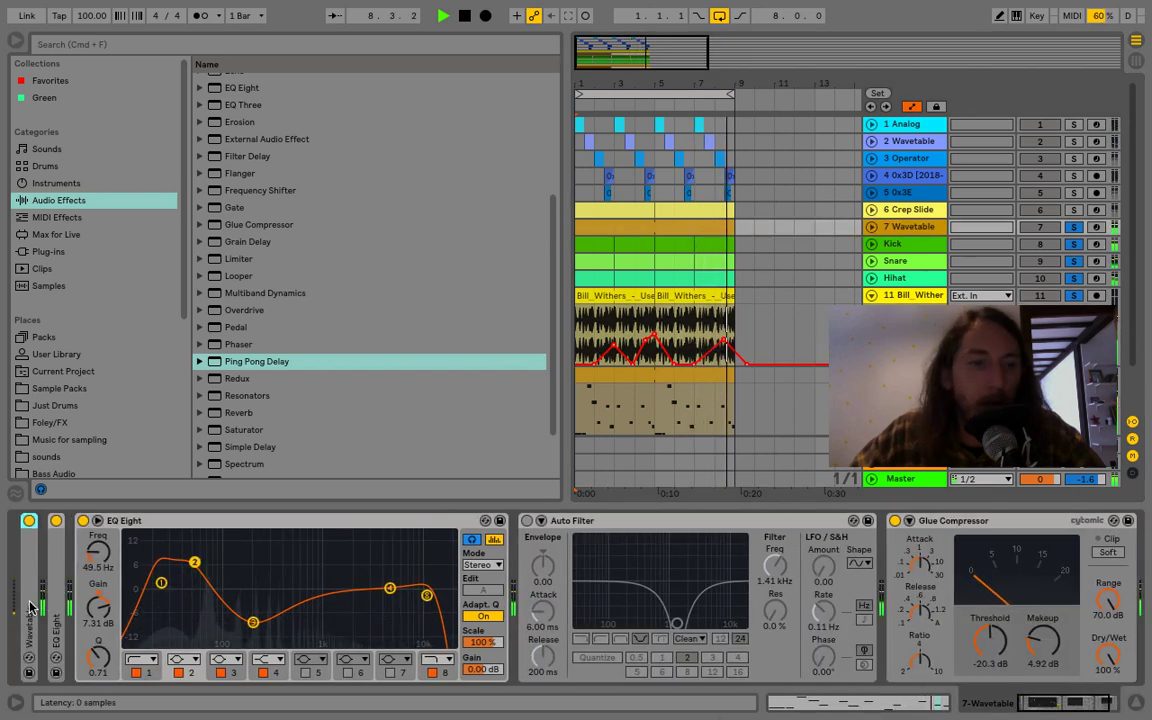
scroll(330, 618, "left", 5)
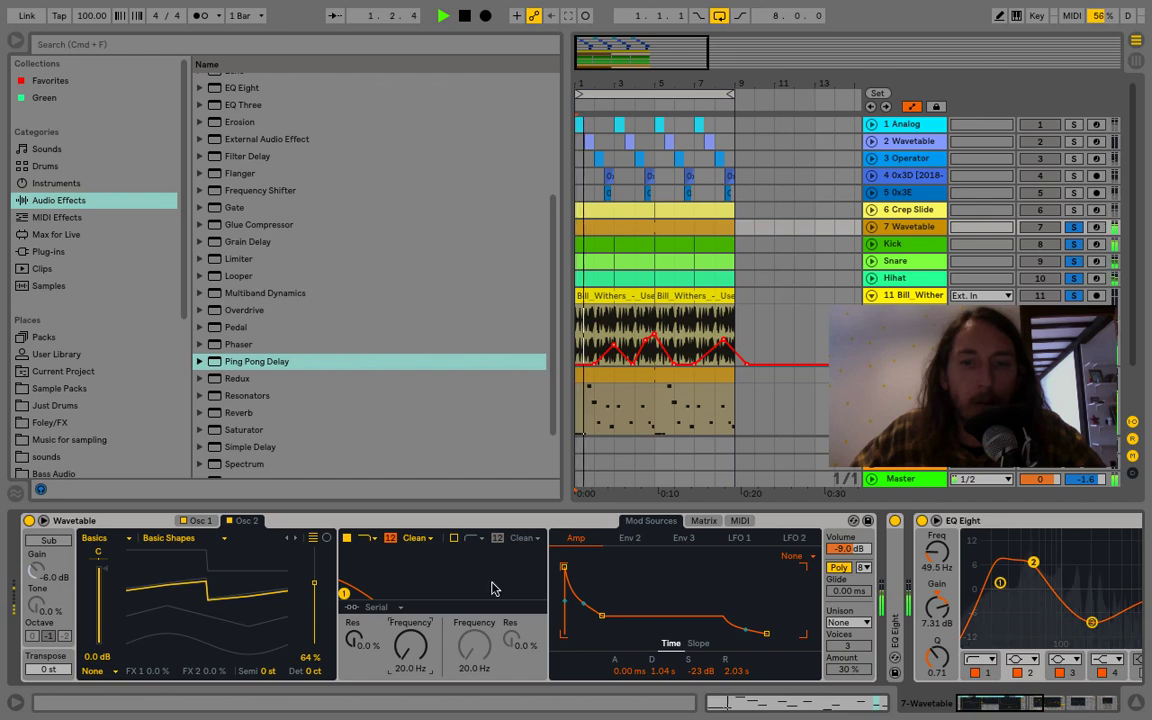
left_click(630, 538)
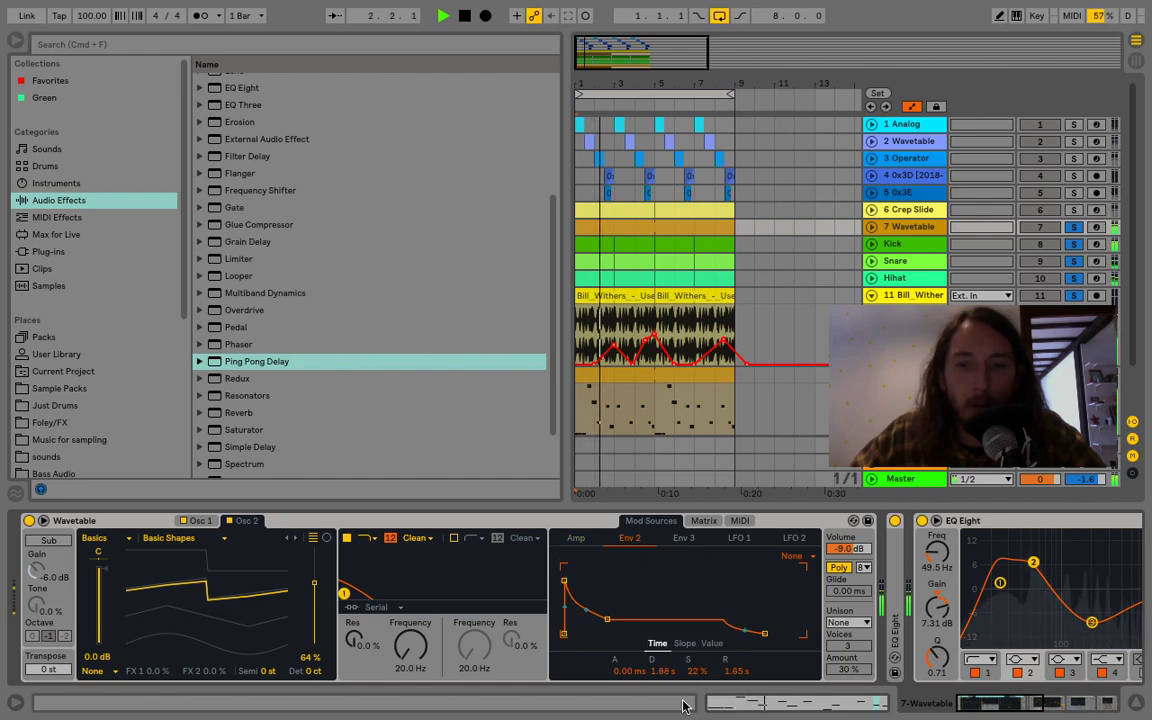
left_click(43, 521)
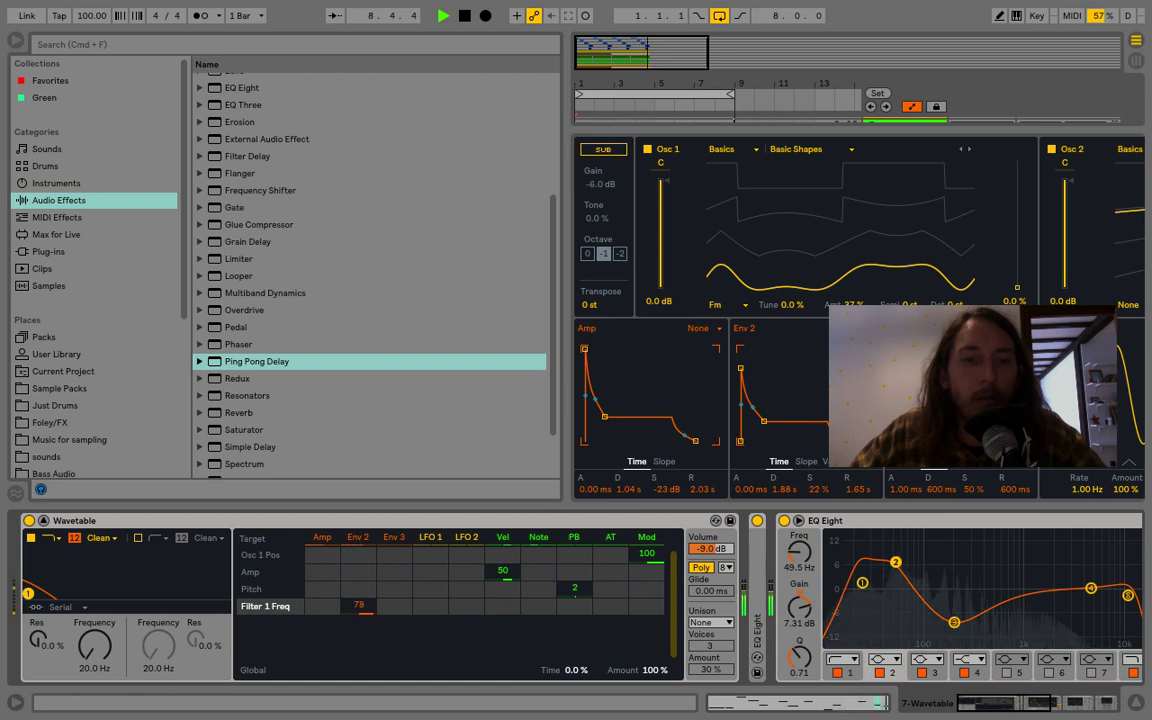
Make the band 3 cut of 7 Wavetable's EQ Eight slightly shallower and slightly higher in frequency
left_click_drag(954, 622, 955, 622)
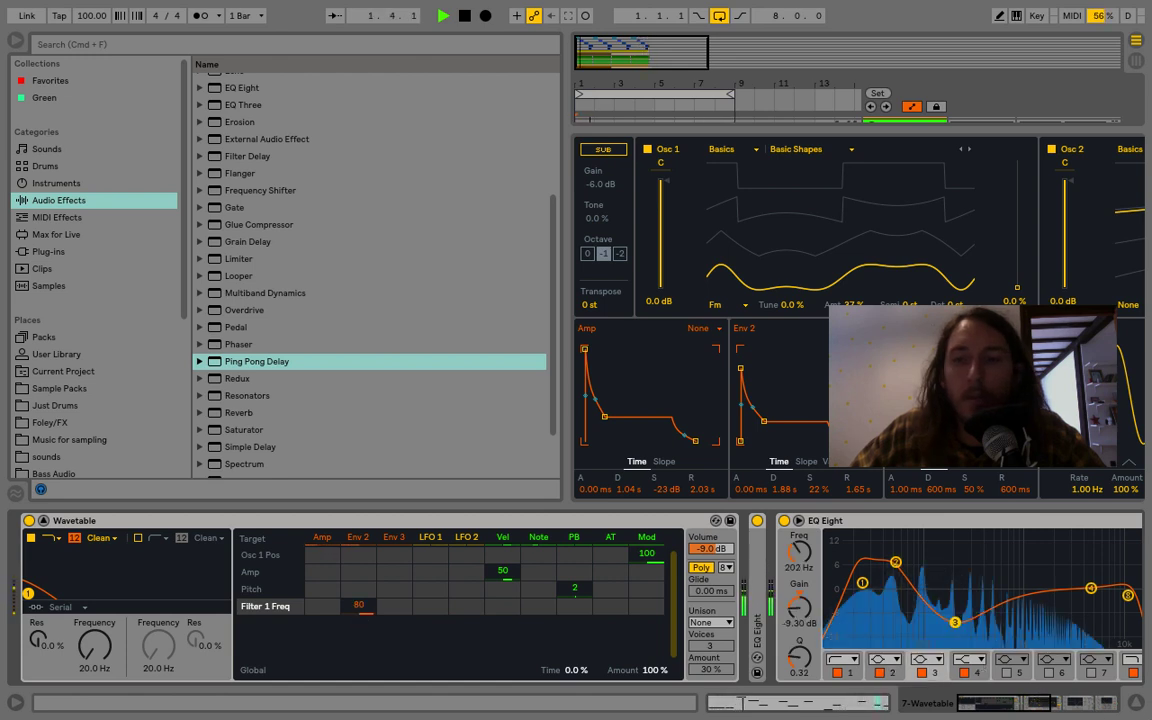
mouse_move(1062, 702)
left_mouse_down()
mouse_move(1036, 703)
mouse_move(1075, 703)
left_mouse_up()
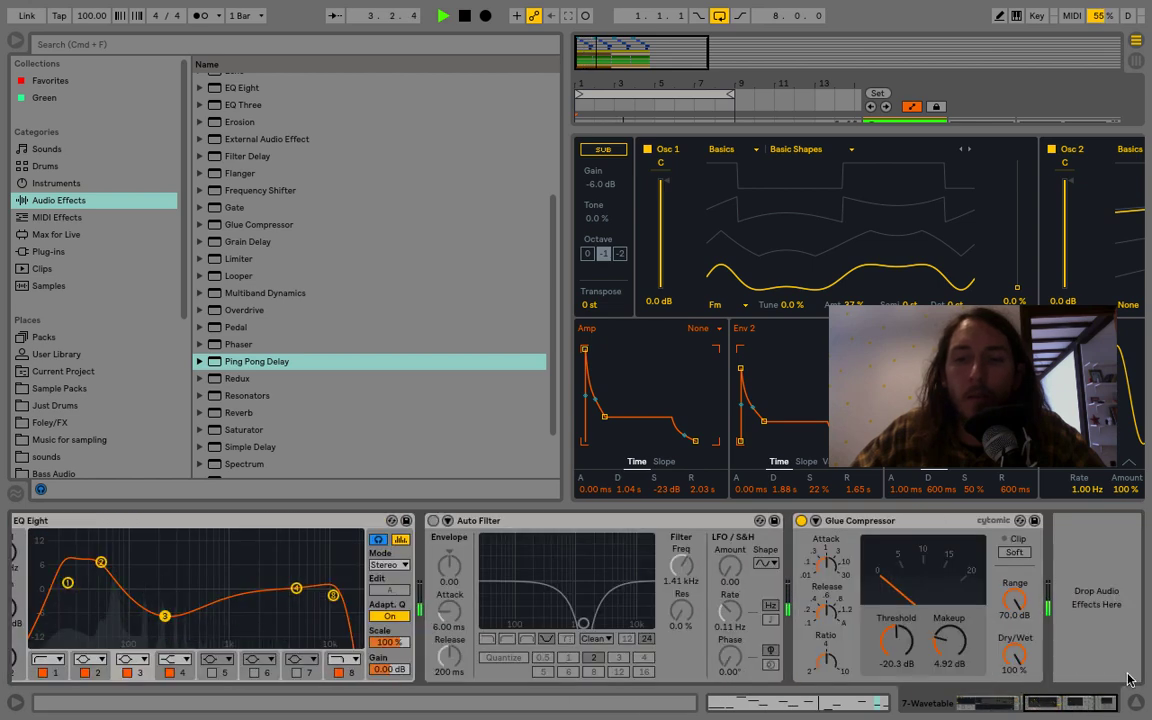
Hide the device view, clear all solos so every track plays, and hide the browser
left_click(1136, 703)
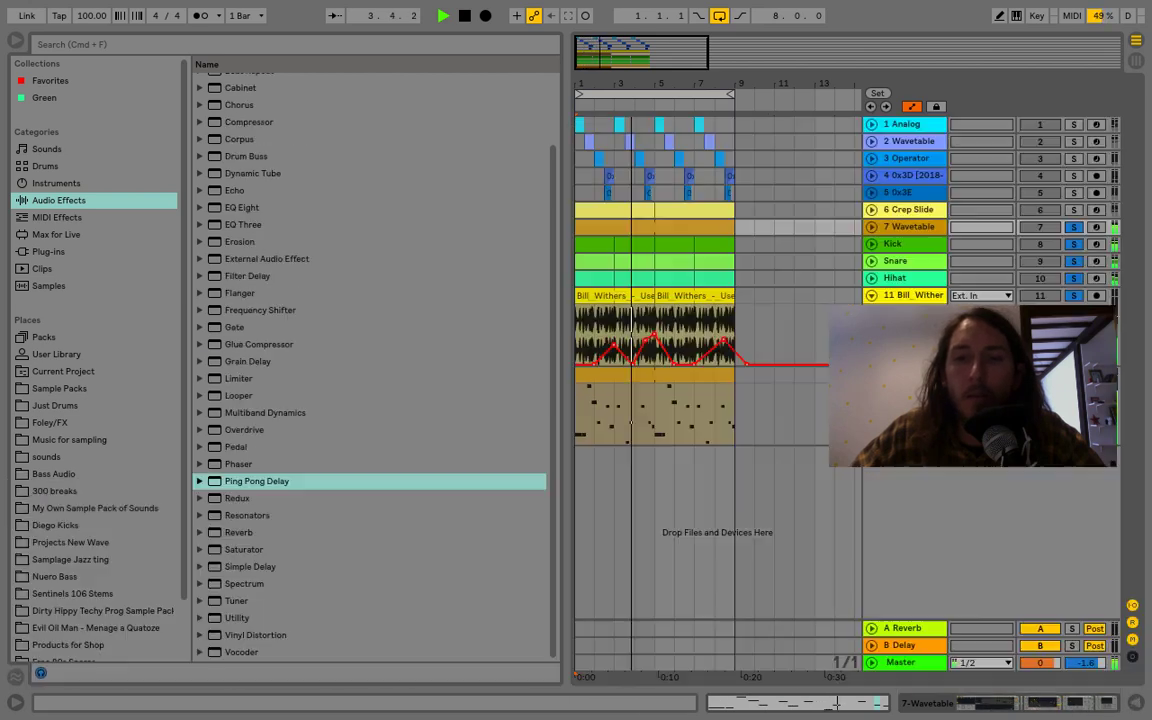
left_click(1074, 227)
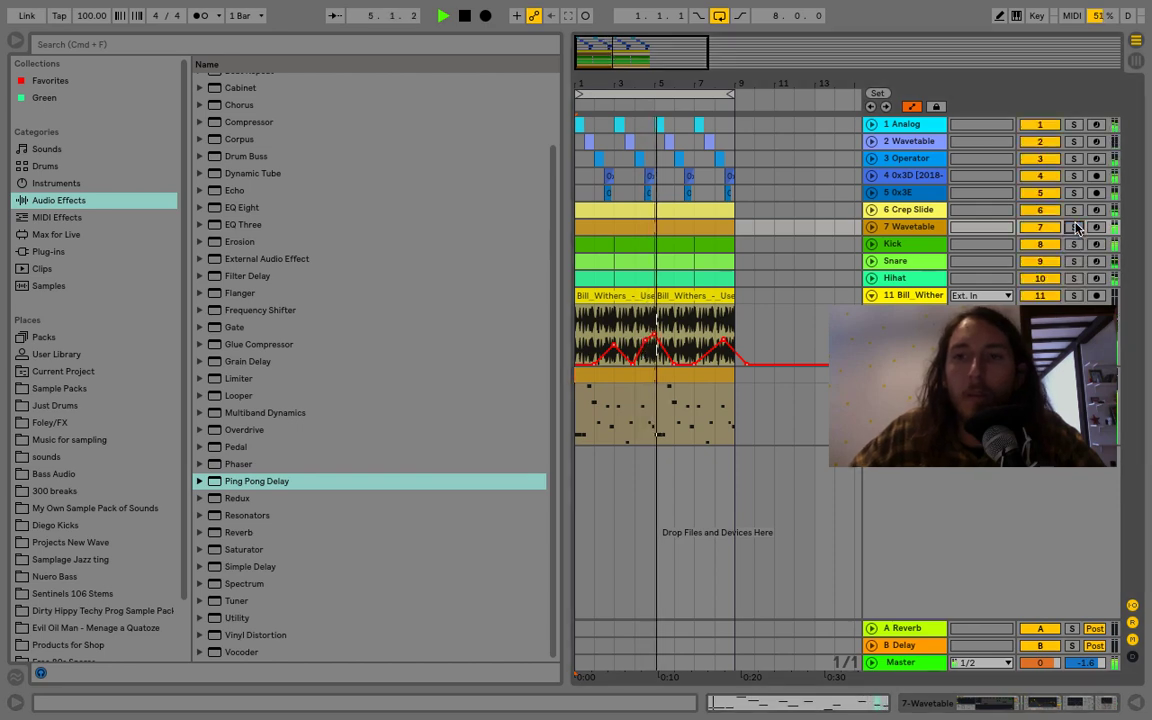
left_click(15, 41)
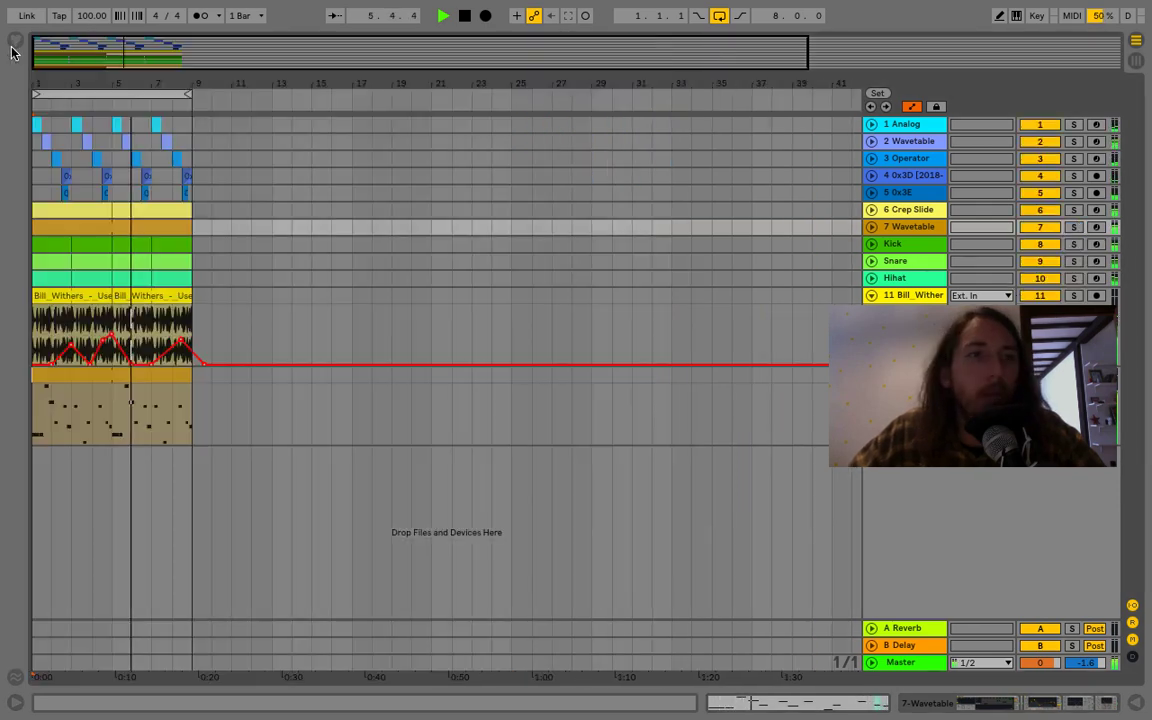
Move band 1 of the second EQ Eight on the Kick track higher in frequency, and hide the device view
left_click_drag(56, 84, 89, 86)
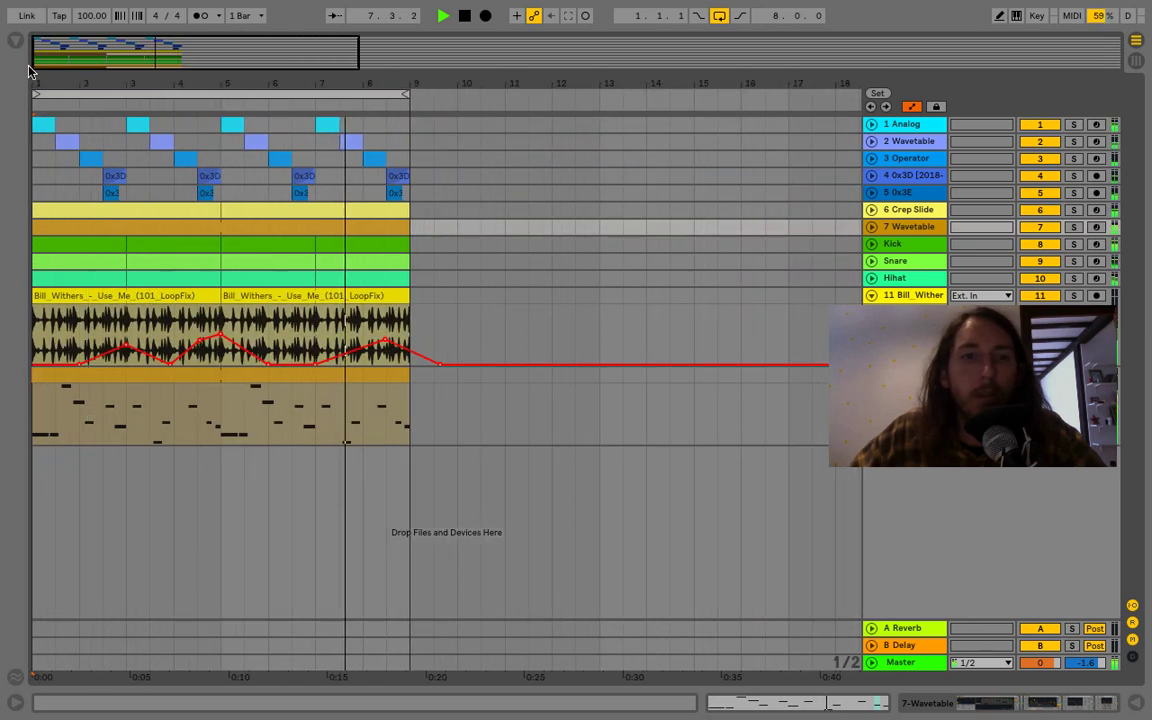
left_click(871, 243)
double_click(929, 245)
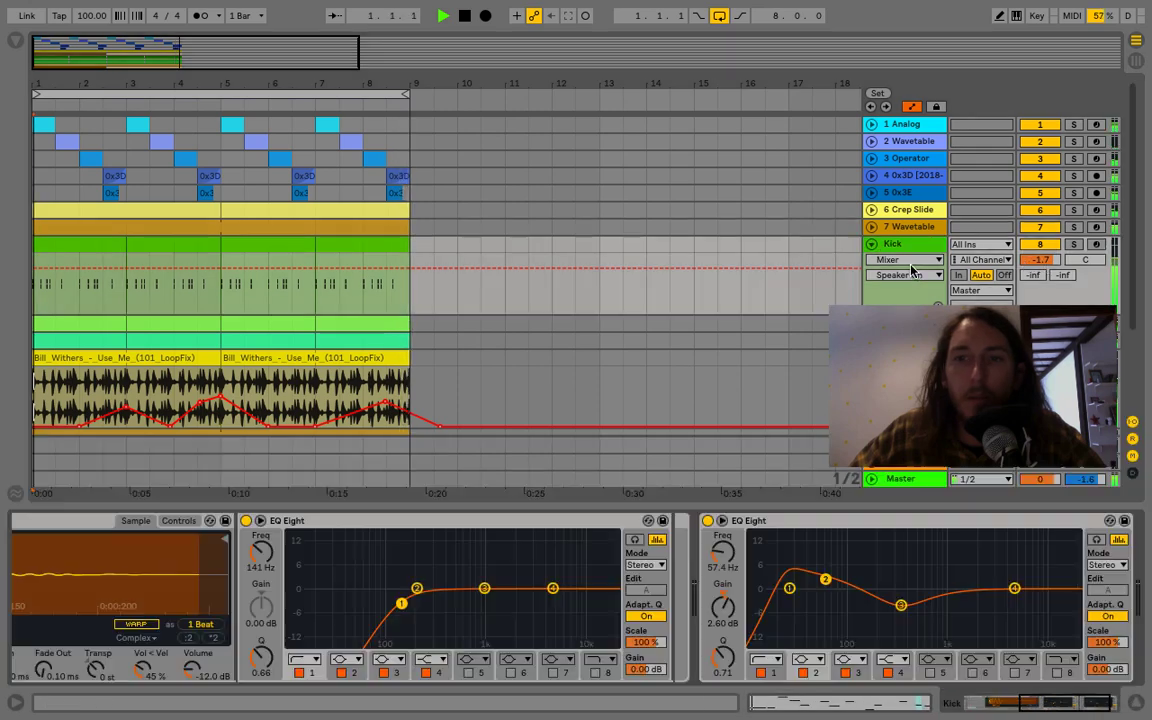
left_click_drag(789, 588, 824, 568)
left_click(1133, 708)
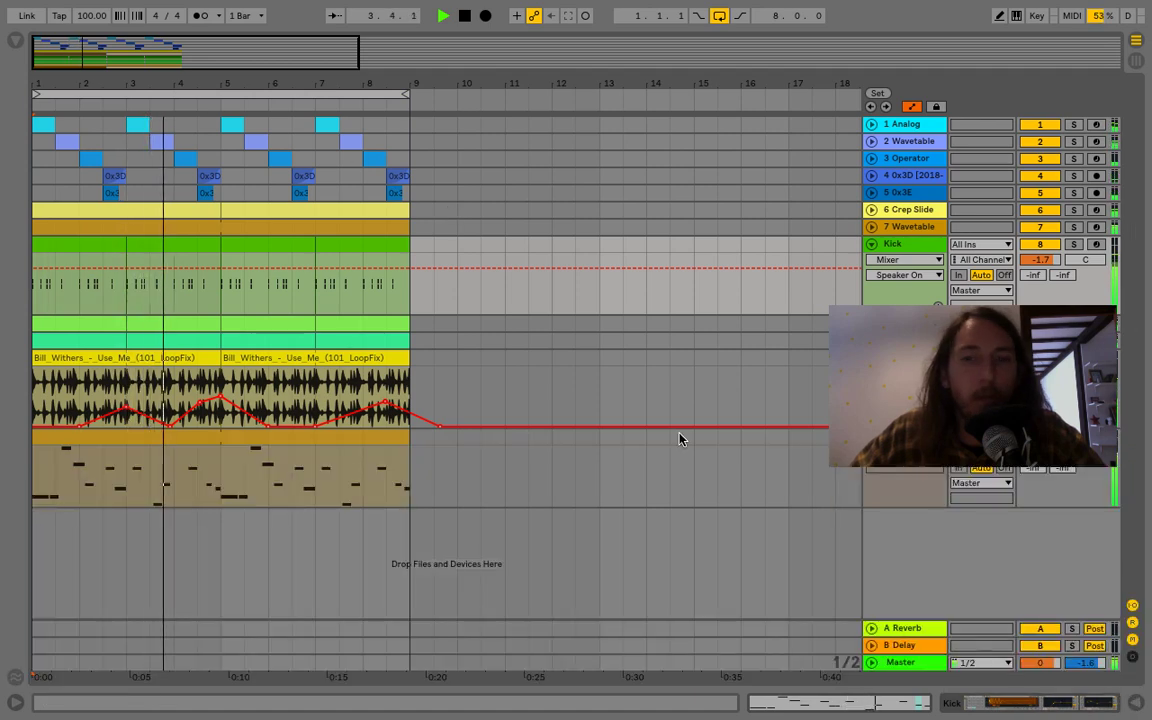
Fold the Bill Withers and Kick tracks, unfold the Operator bass track and move it directly below 7 Wavetable
left_click(871, 358)
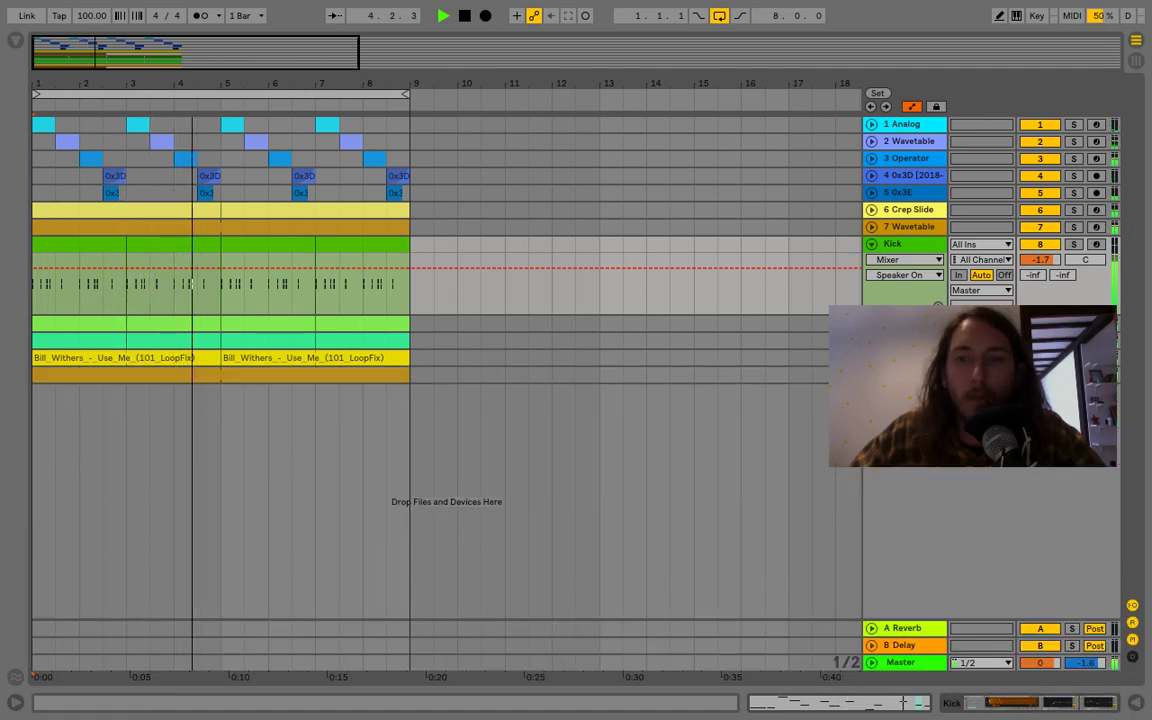
left_click(872, 244)
mouse_move(128, 81)
left_mouse_down()
mouse_move(128, 122)
mouse_move(128, 81)
left_mouse_up()
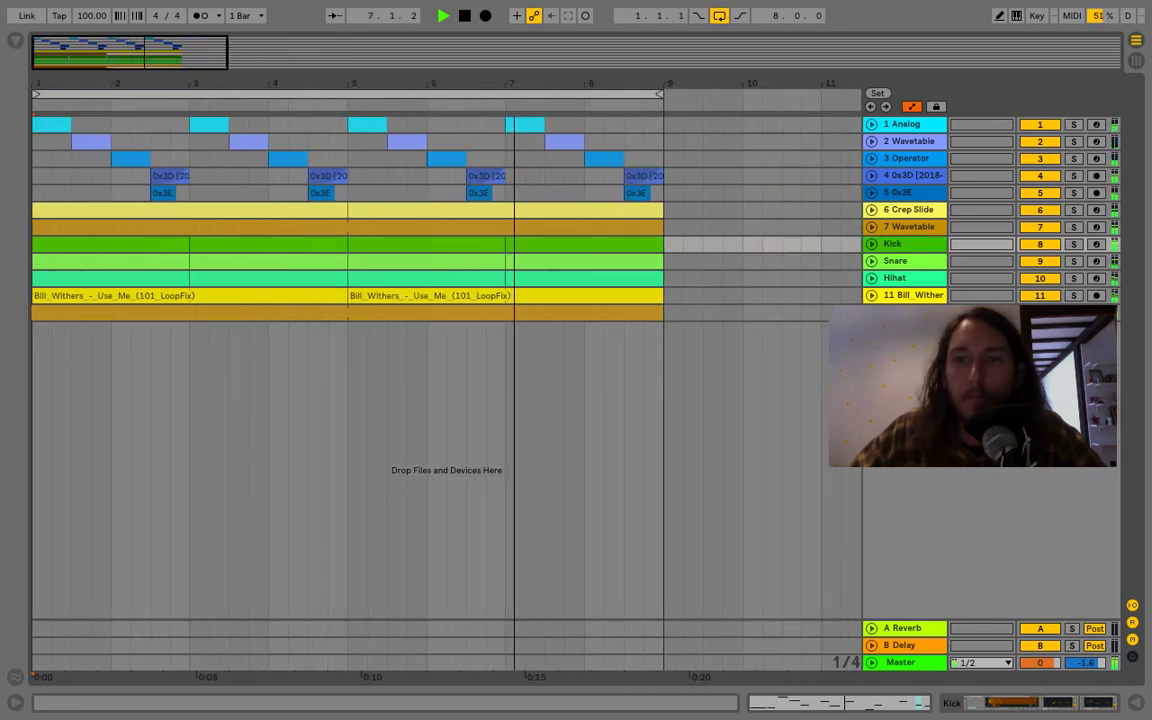
left_click(872, 313)
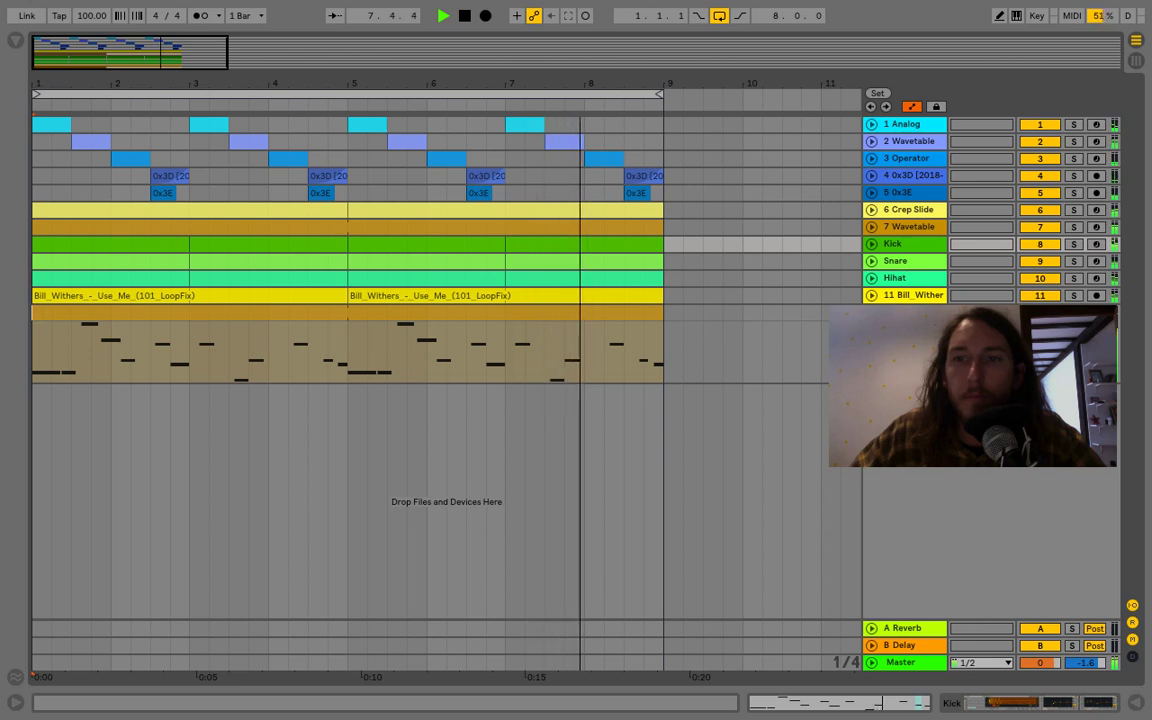
left_click_drag(902, 313, 984, 253)
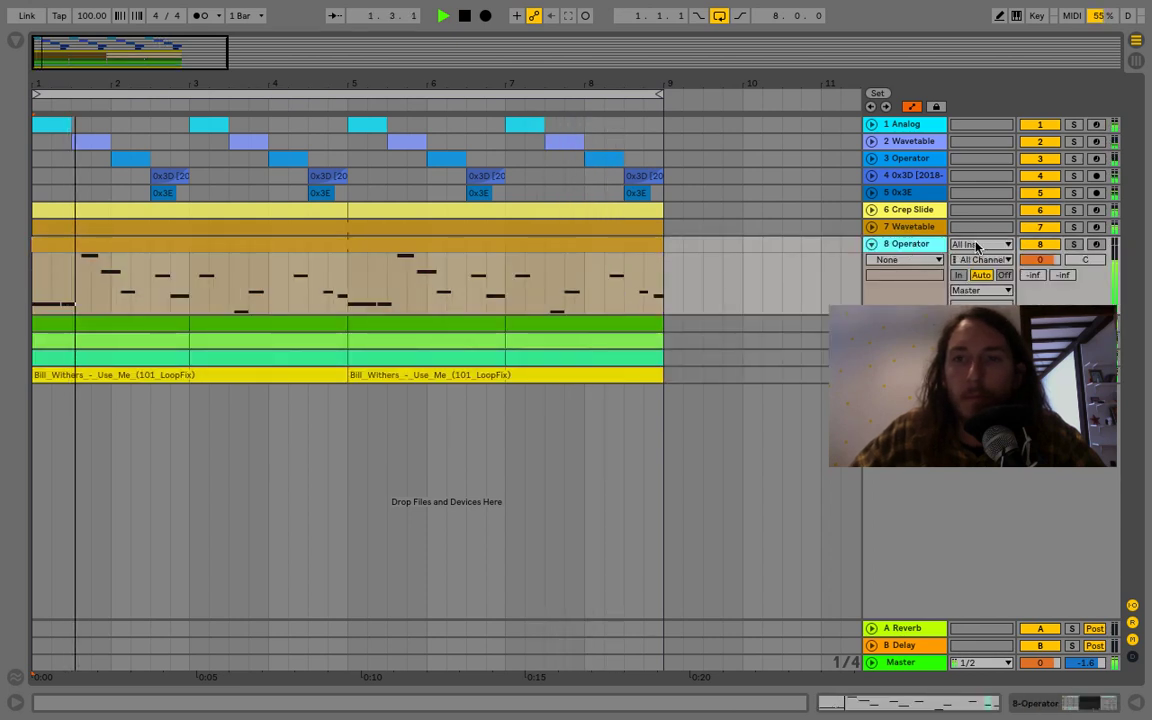
Solo the 8 Operator, 6 Crep Slide and 3 Operator tracks together
left_click(1071, 245)
left_click(1072, 245)
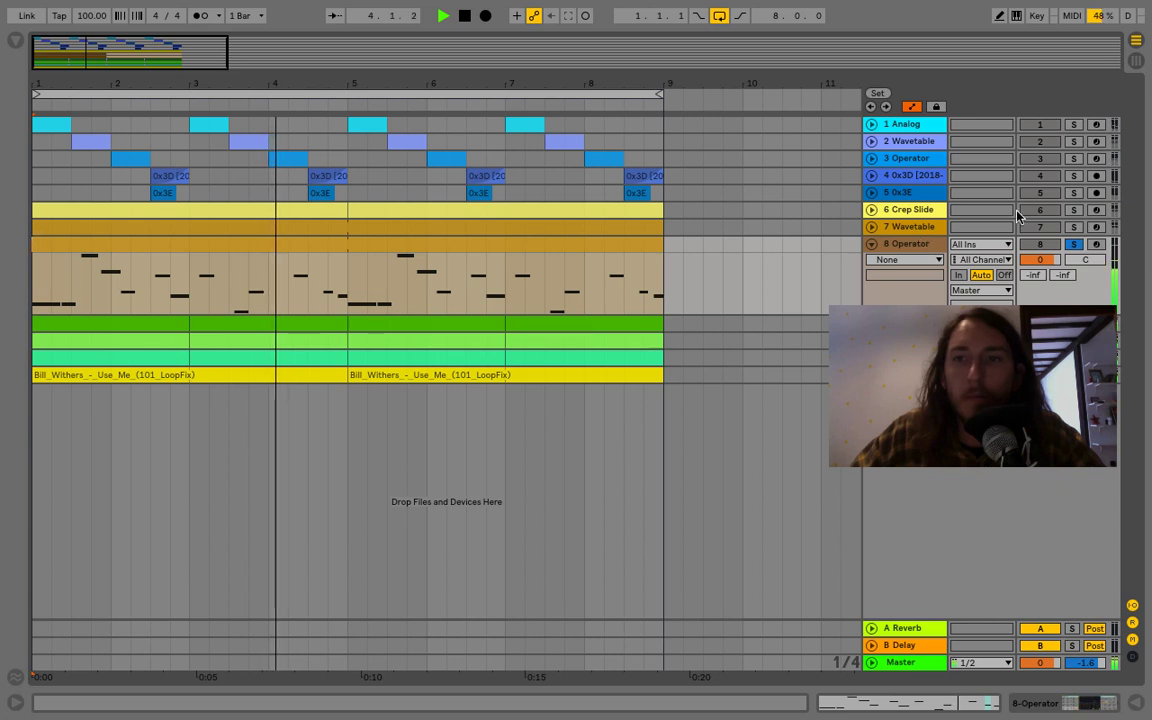
left_click(1074, 210)
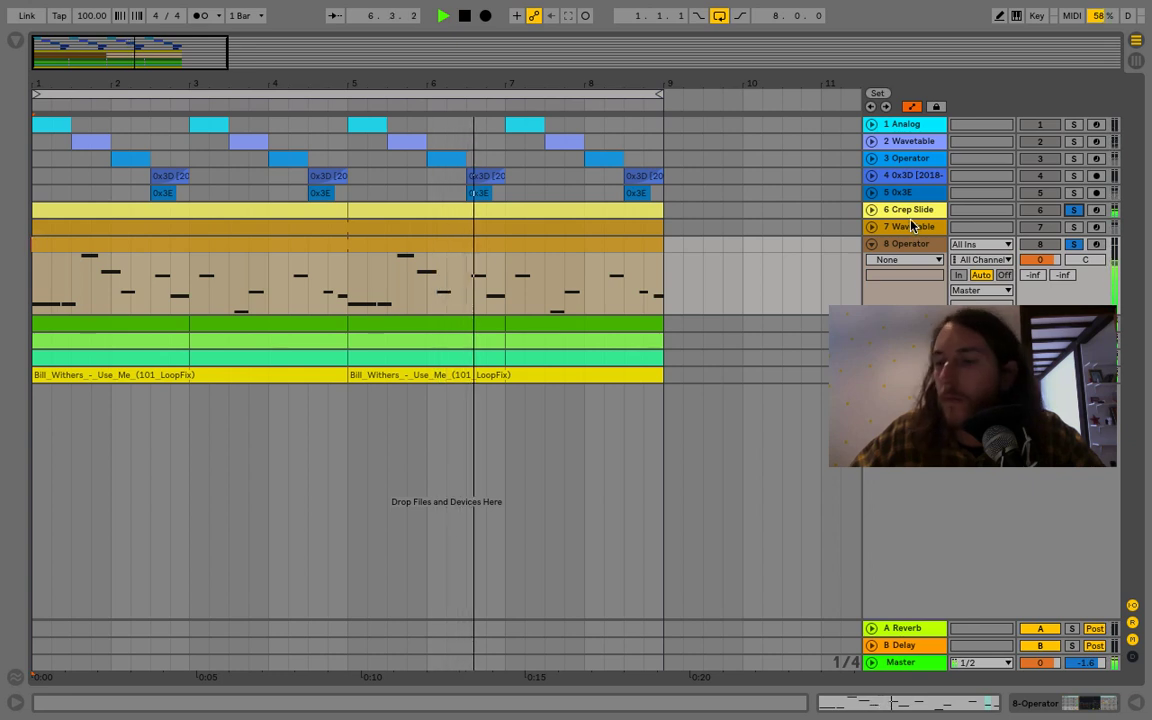
left_click(1072, 159)
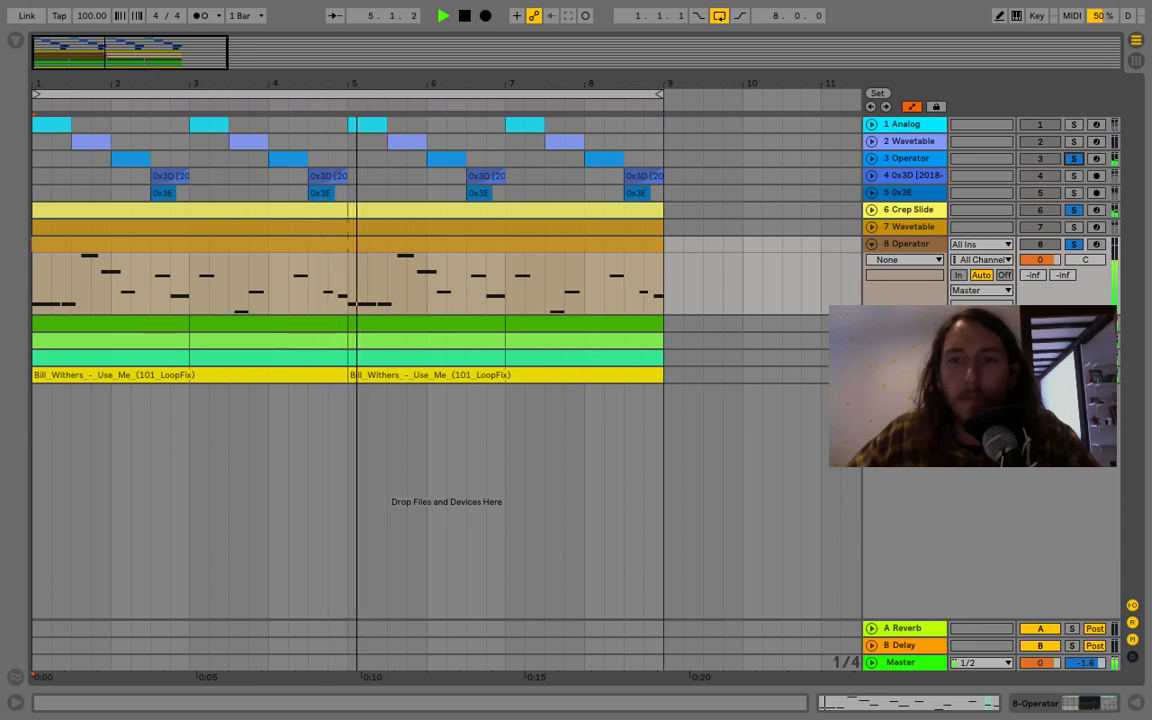
Set the SNARE52 sample's volume on the Snare track to -1.69 dB
double_click(908, 341)
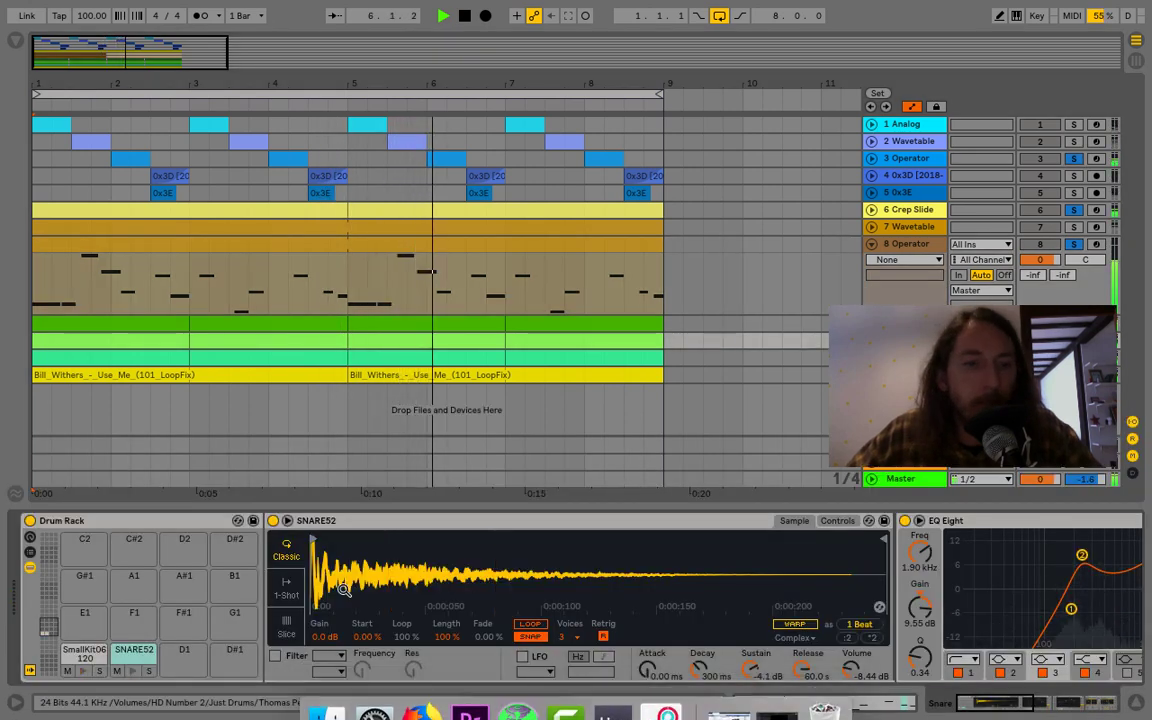
mouse_move(849, 671)
left_mouse_down()
mouse_move(849, 645)
mouse_move(855, 669)
left_mouse_up()
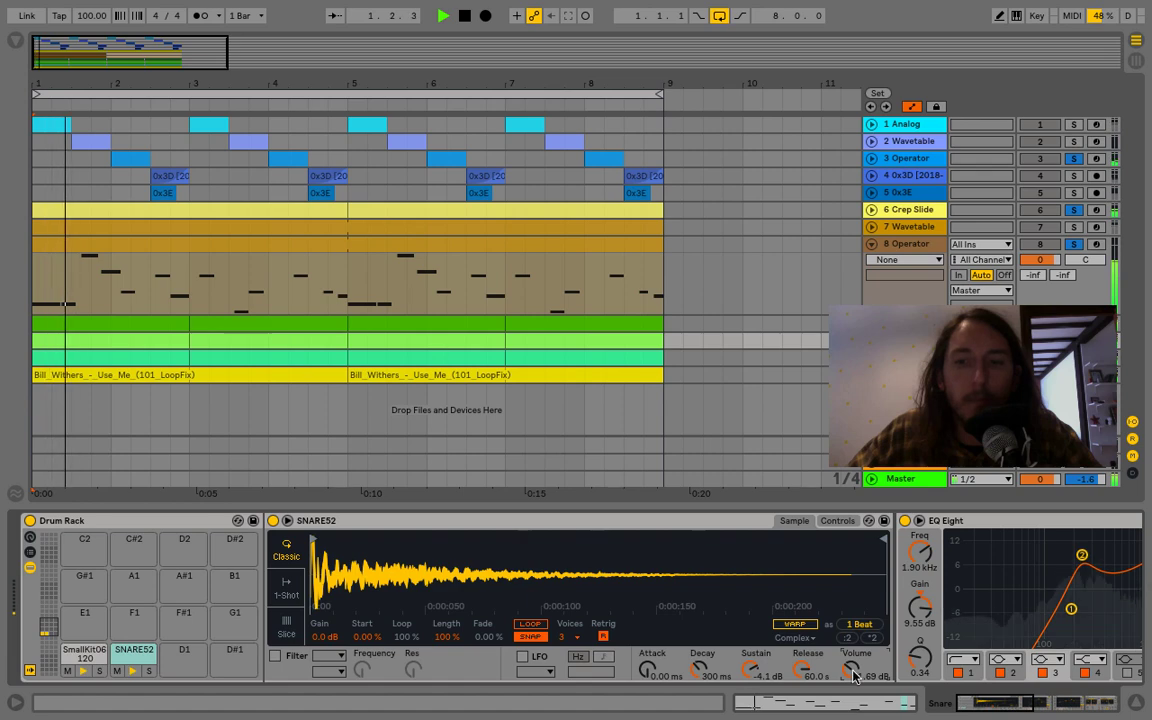
left_click(1012, 701)
left_click_drag(1010, 699, 957, 699)
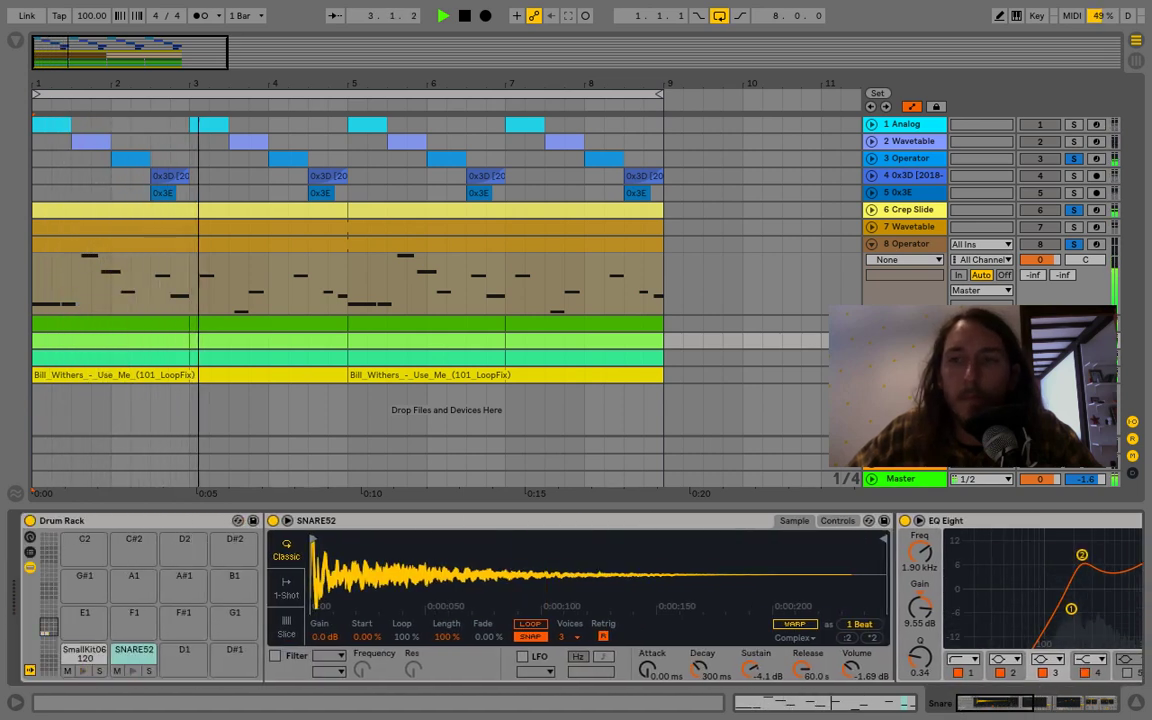
key("space")
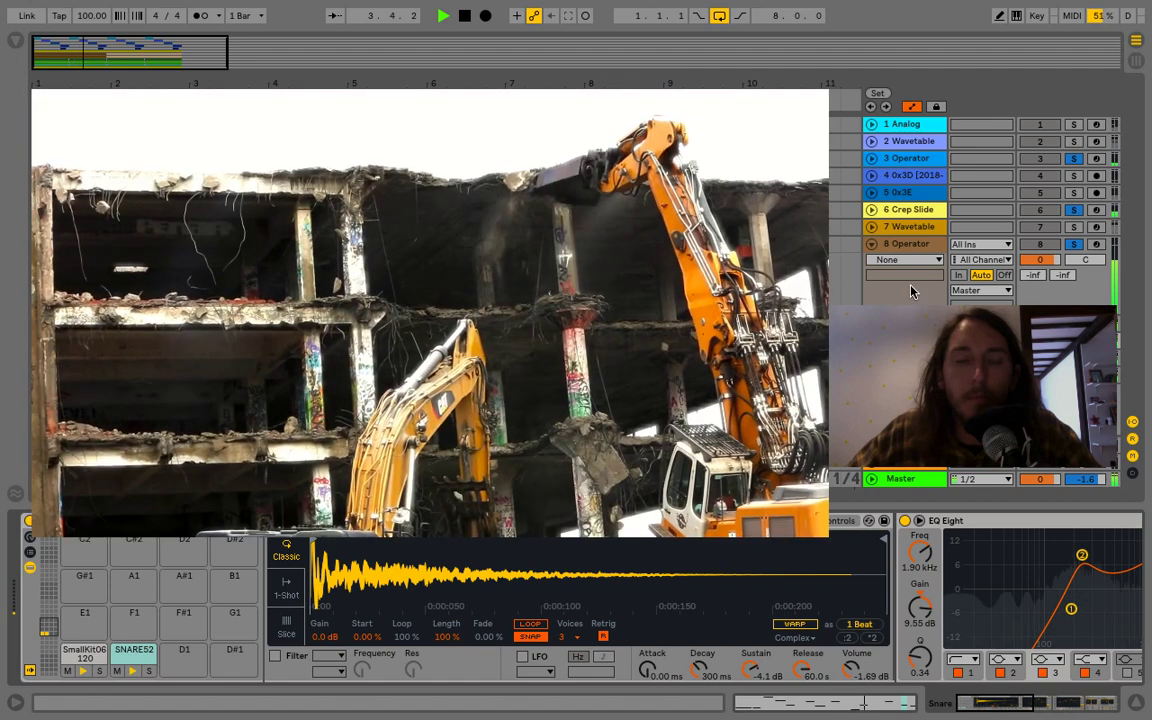
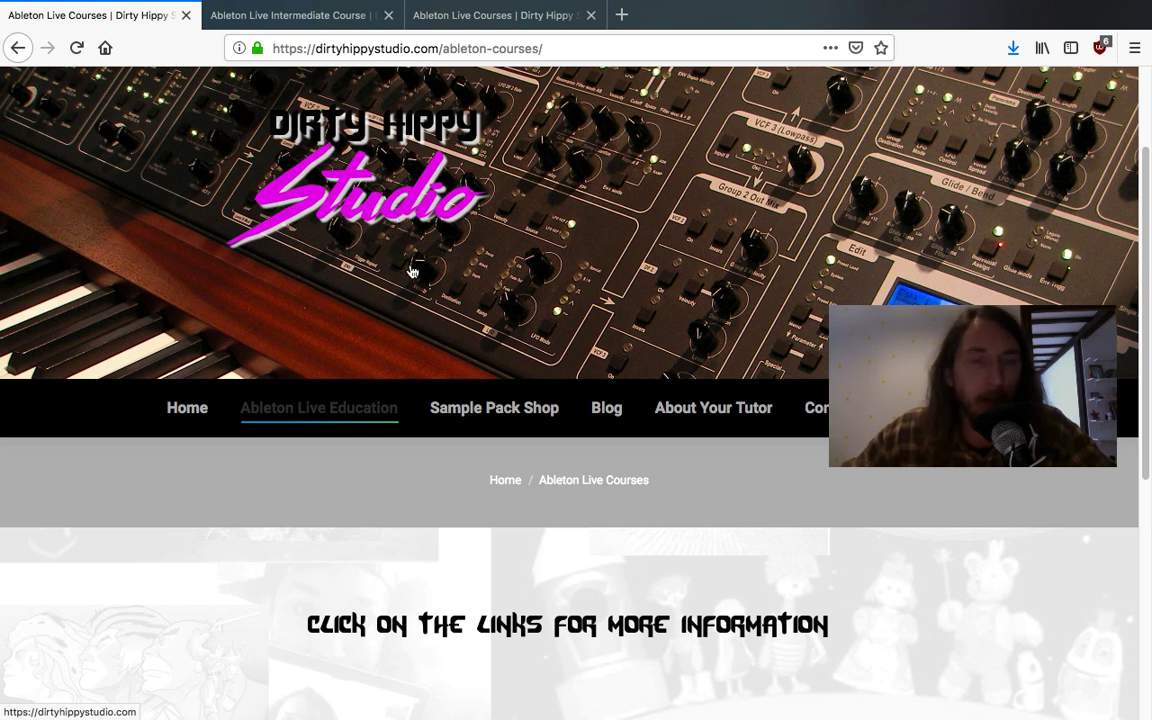
Look over the Ableton Live course options on the Dirty Hippy Studio courses page
scroll(413, 270, "up", 3)
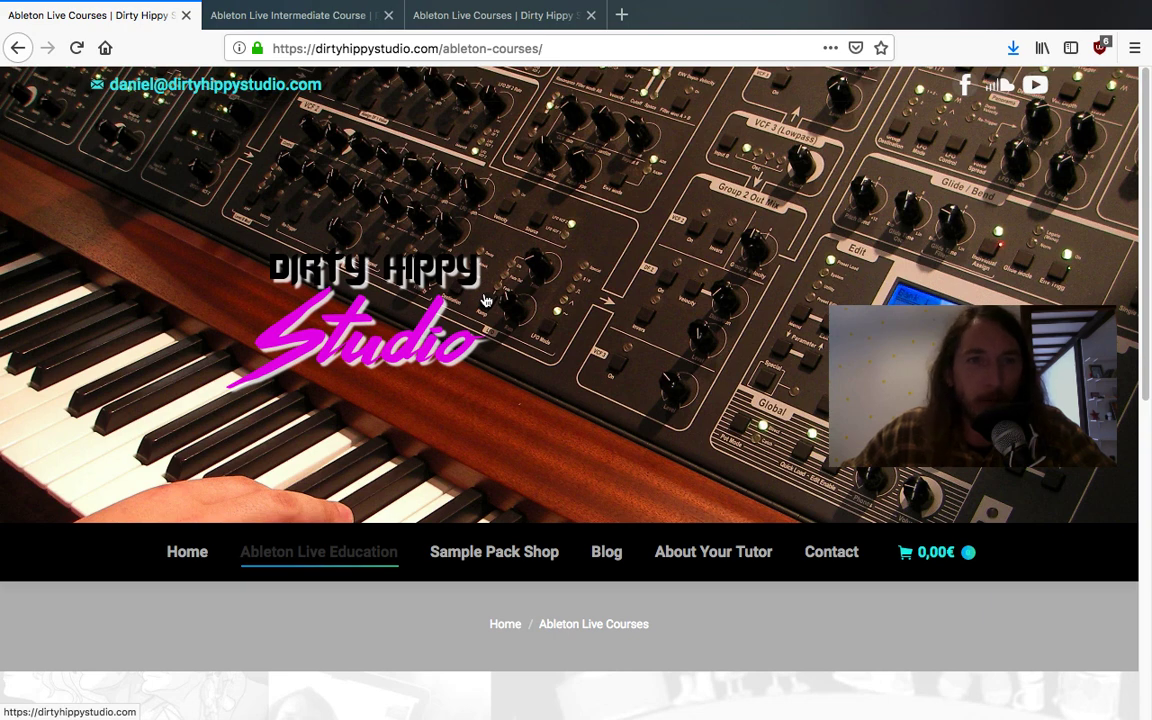
scroll(486, 300, "down", 3)
scroll(487, 300, "down", 2)
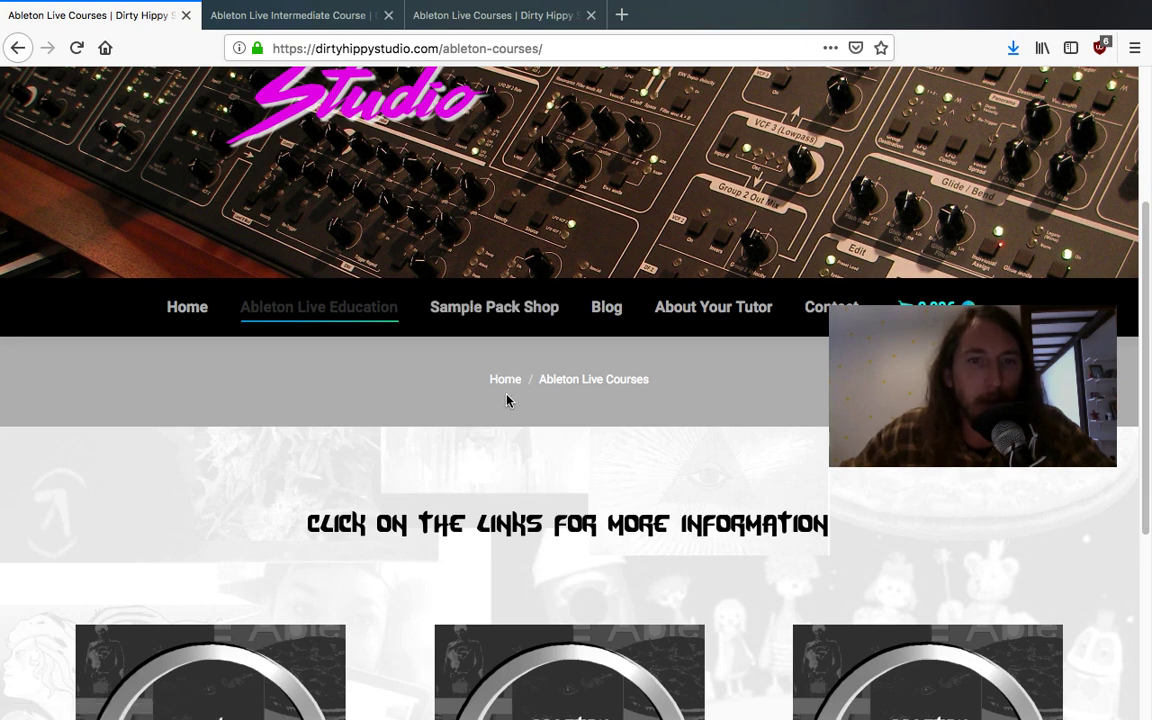
scroll(402, 357, "down", 1)
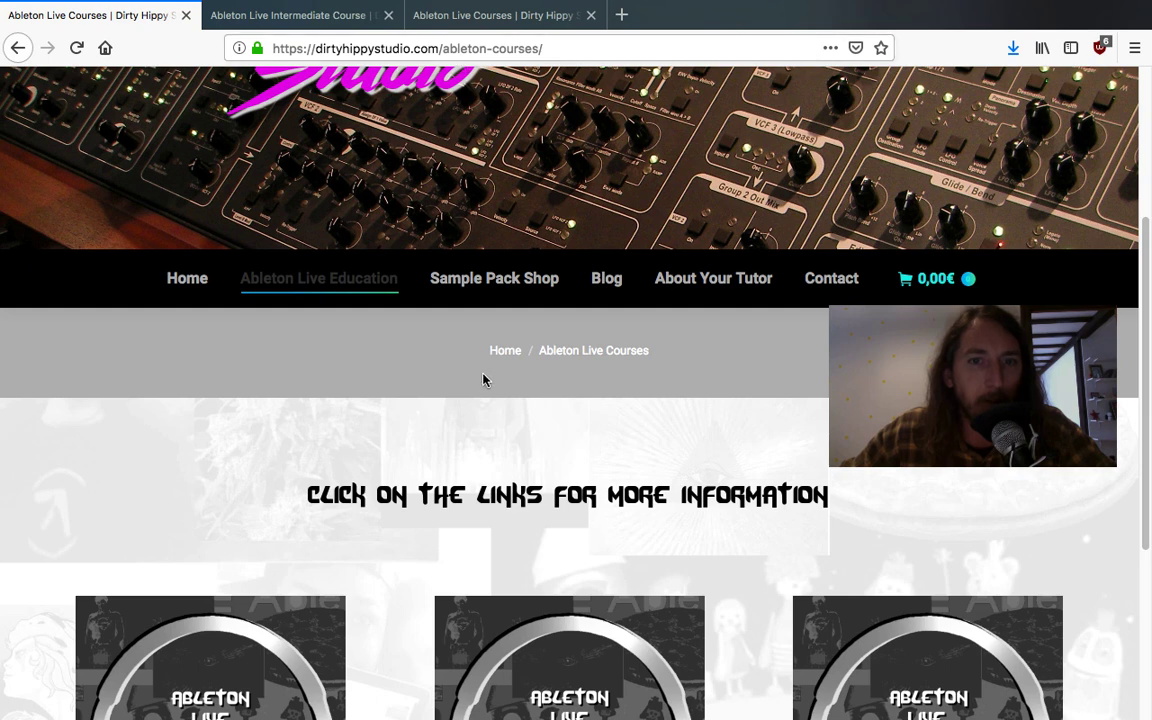
scroll(483, 380, "down", 3)
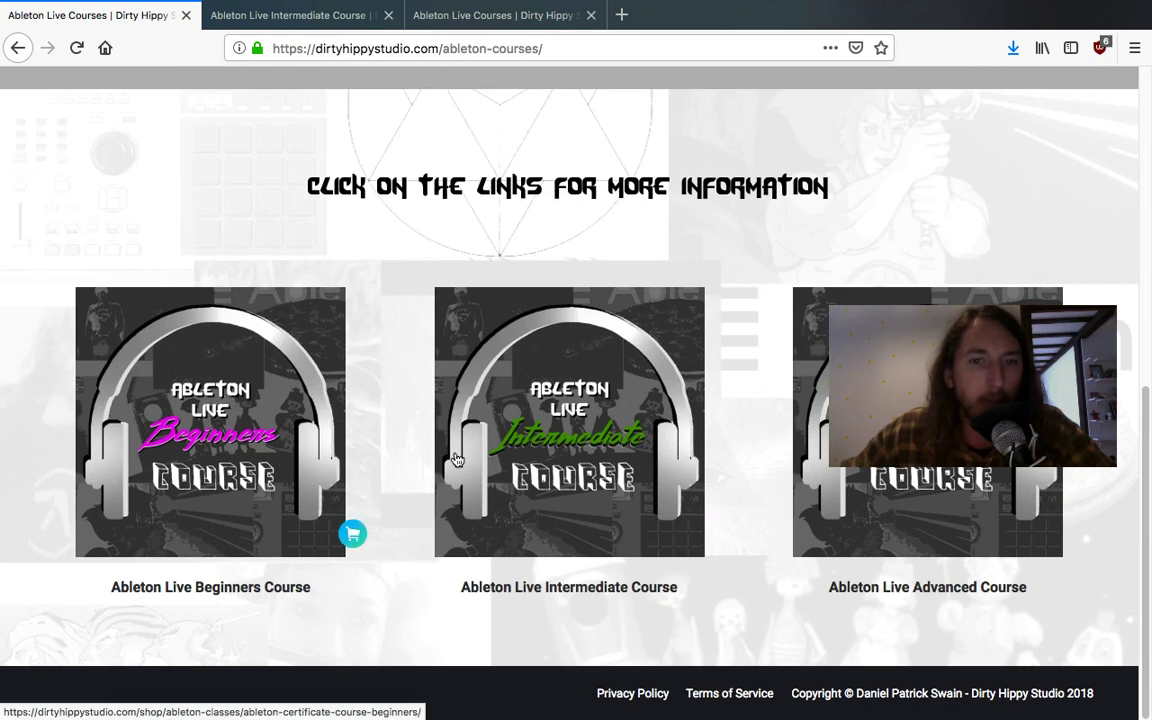
Bring up the Ableton Live Intermediate Course page and read its description through to the syllabus
left_click(311, 22)
scroll(506, 390, "down", 5)
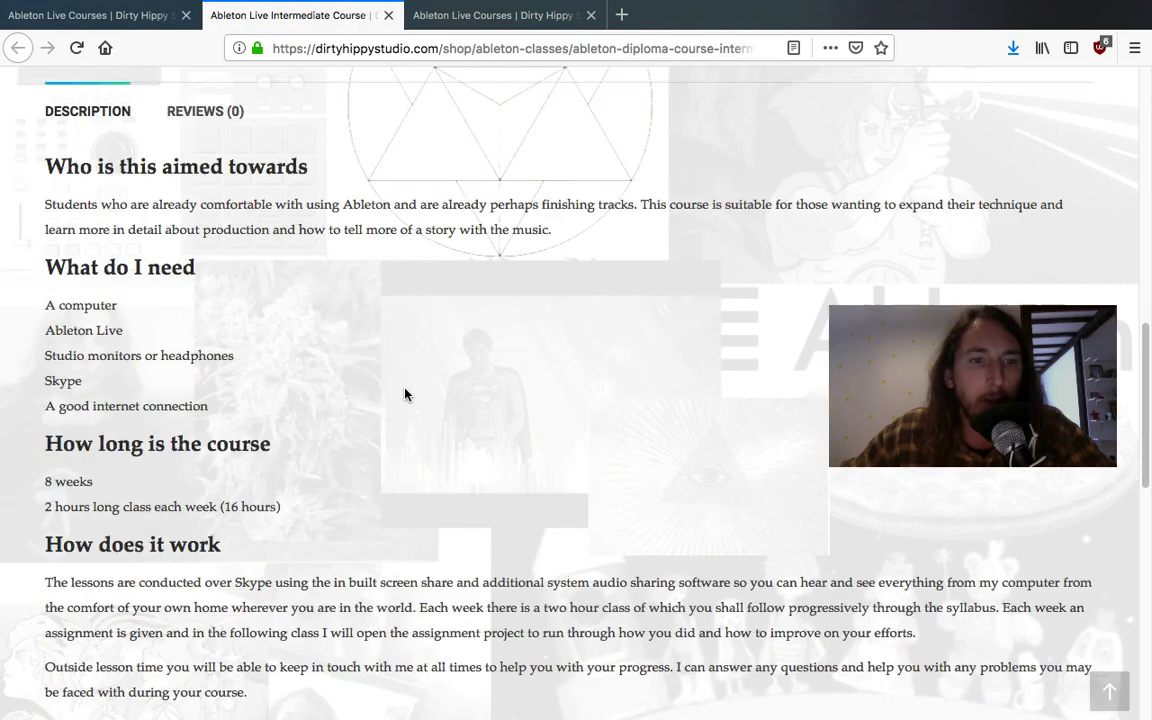
scroll(405, 395, "down", 1)
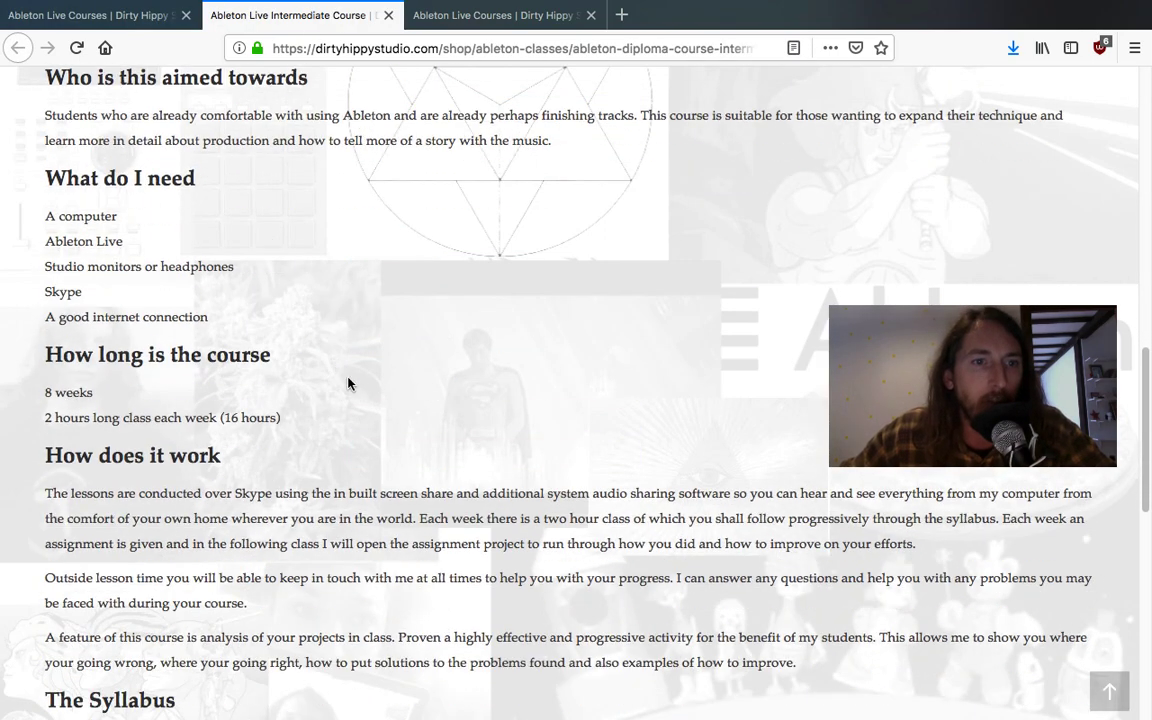
scroll(348, 383, "down", 5)
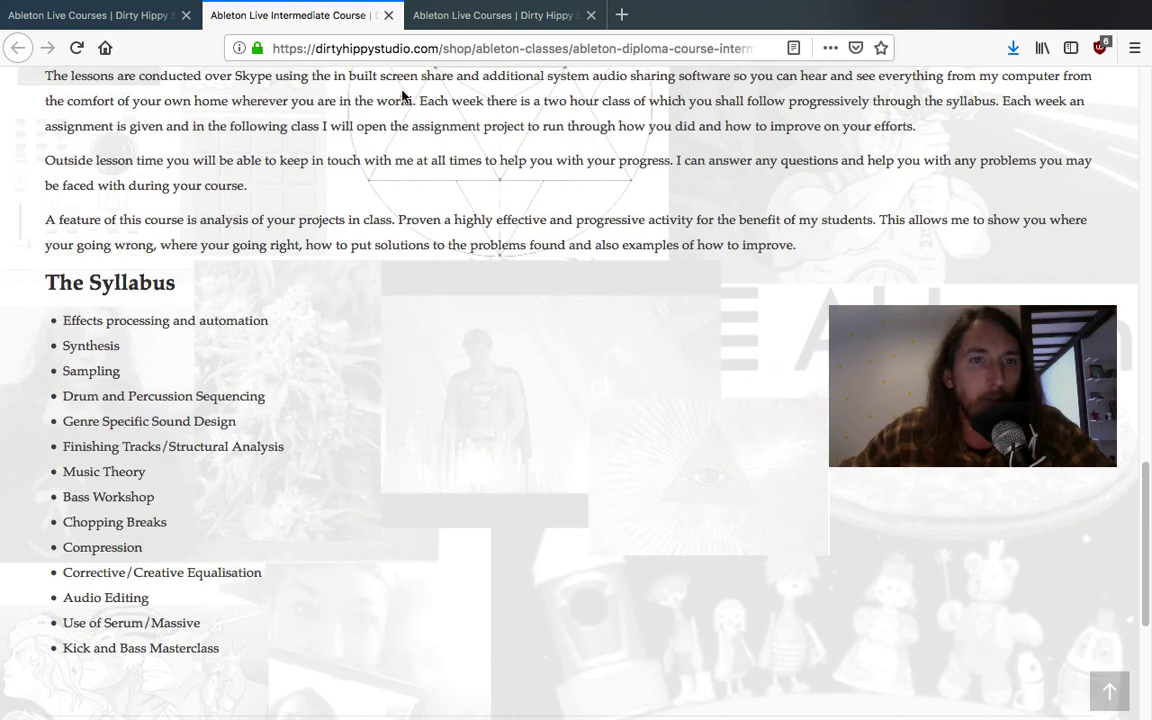
Return to the Ableton Live Courses page and open Ableton Live Lessons (Hourly Rate)
left_click(427, 16)
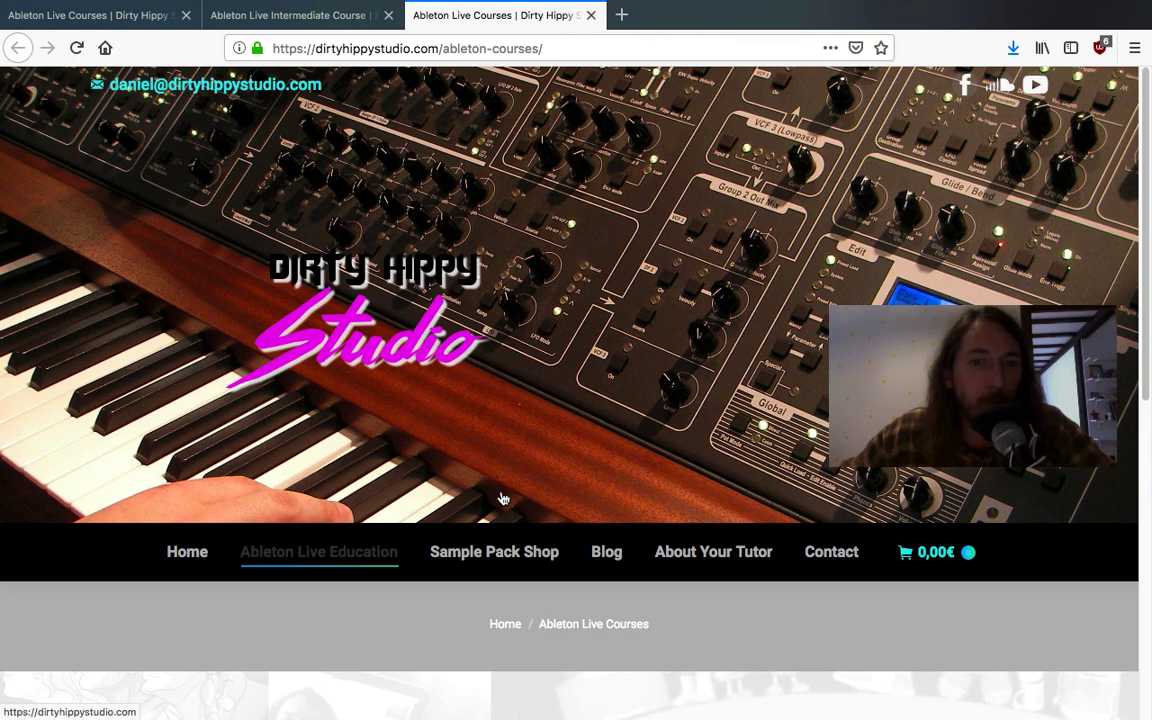
scroll(503, 498, "down", 6)
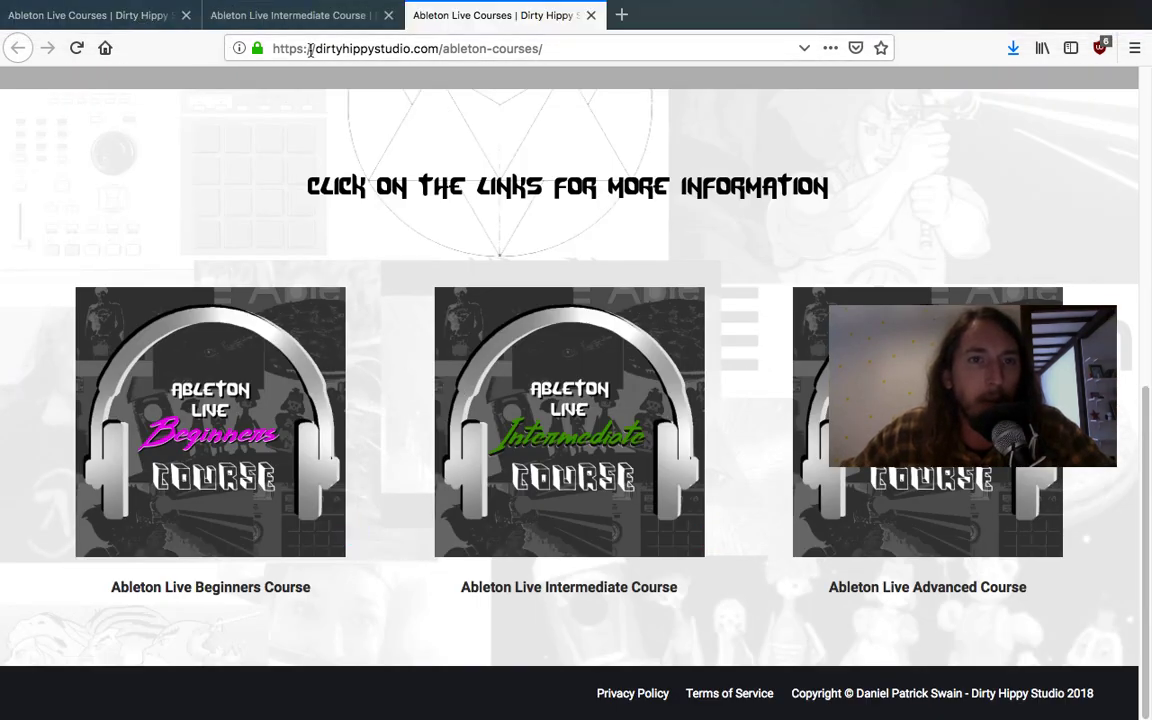
scroll(242, 157, "up", 3)
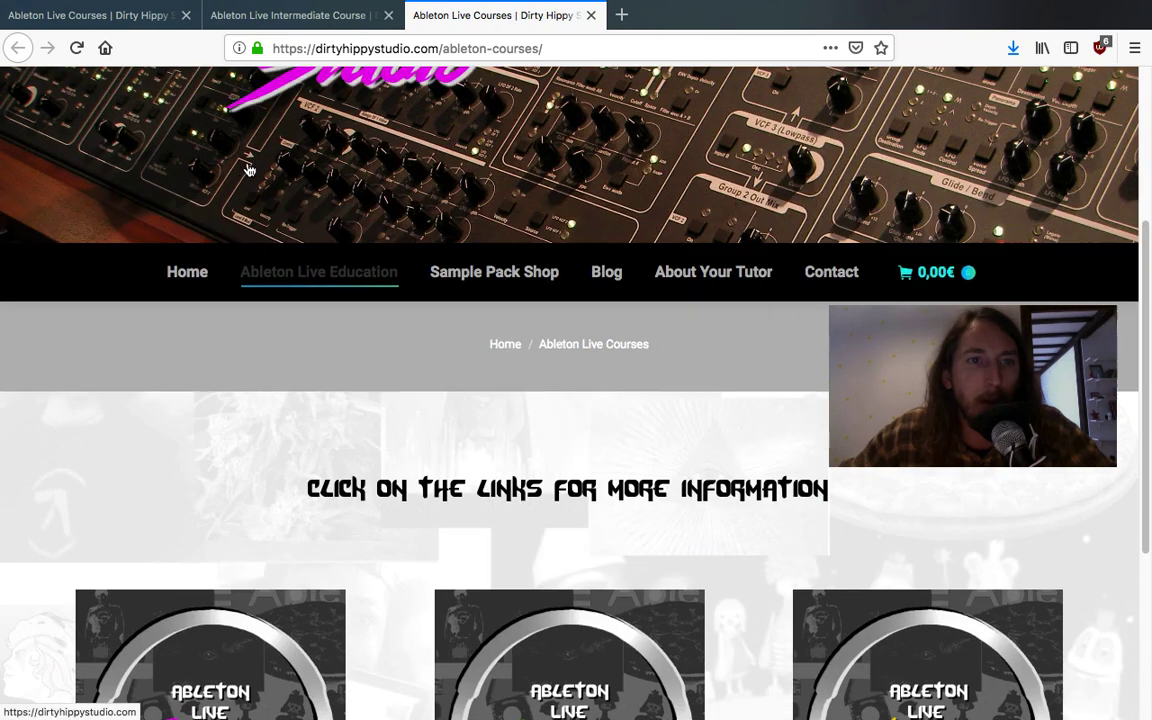
mouse_move(296, 284)
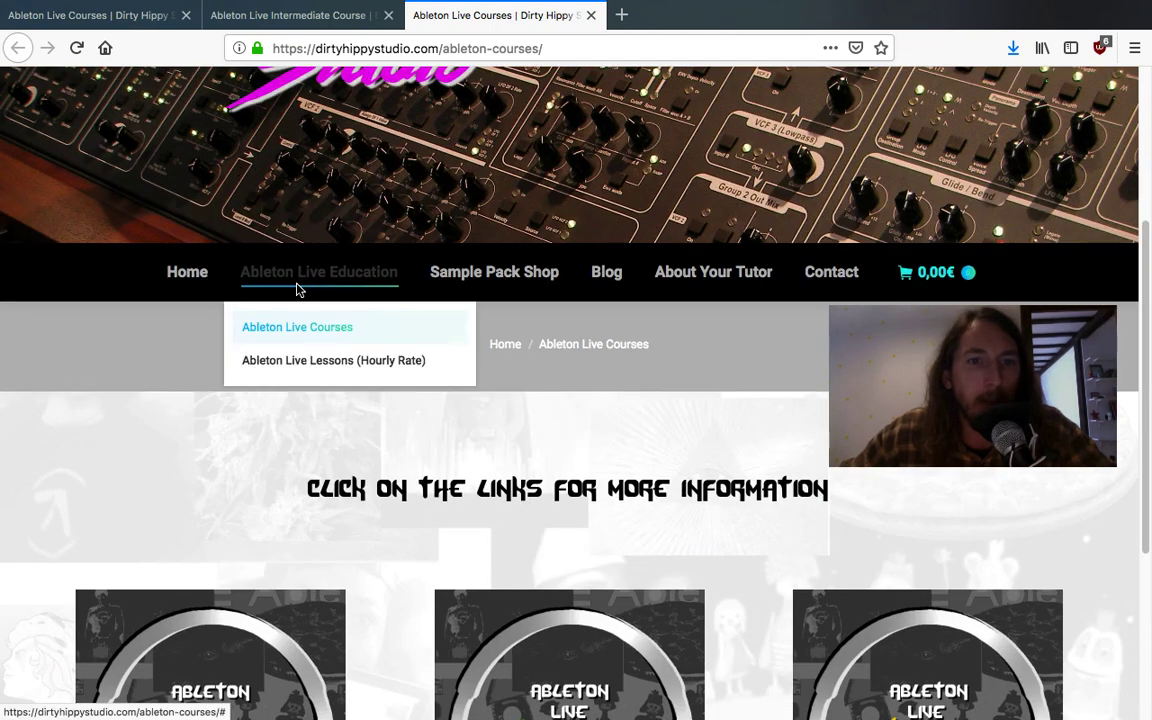
left_click(307, 366)
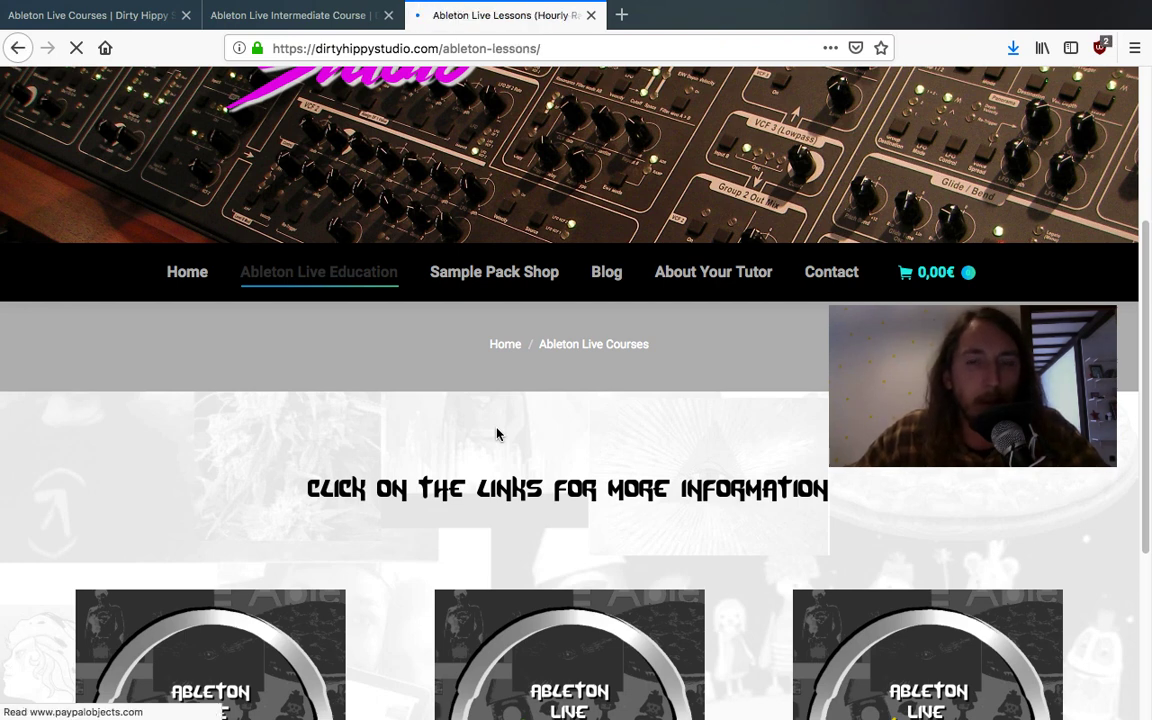
Review the hourly lessons page's class options, student video reviews and contact form, and return to the page's start
scroll(497, 434, "down", 2)
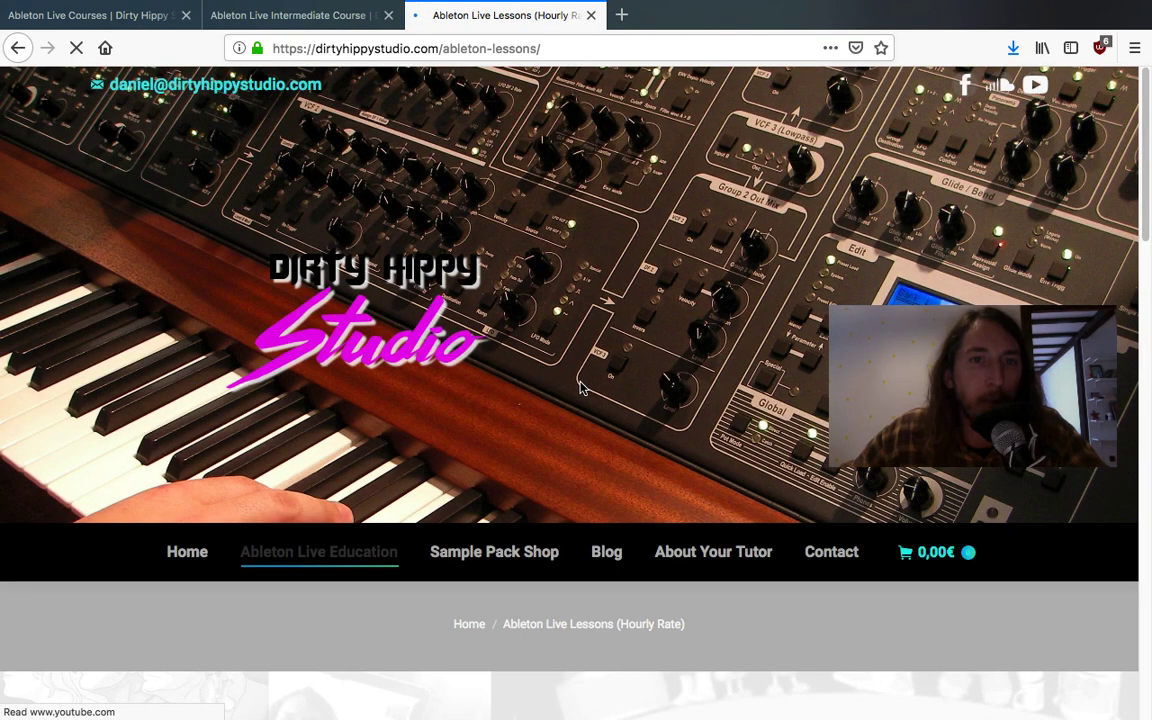
scroll(683, 498, "down", 10)
scroll(683, 498, "down", 2)
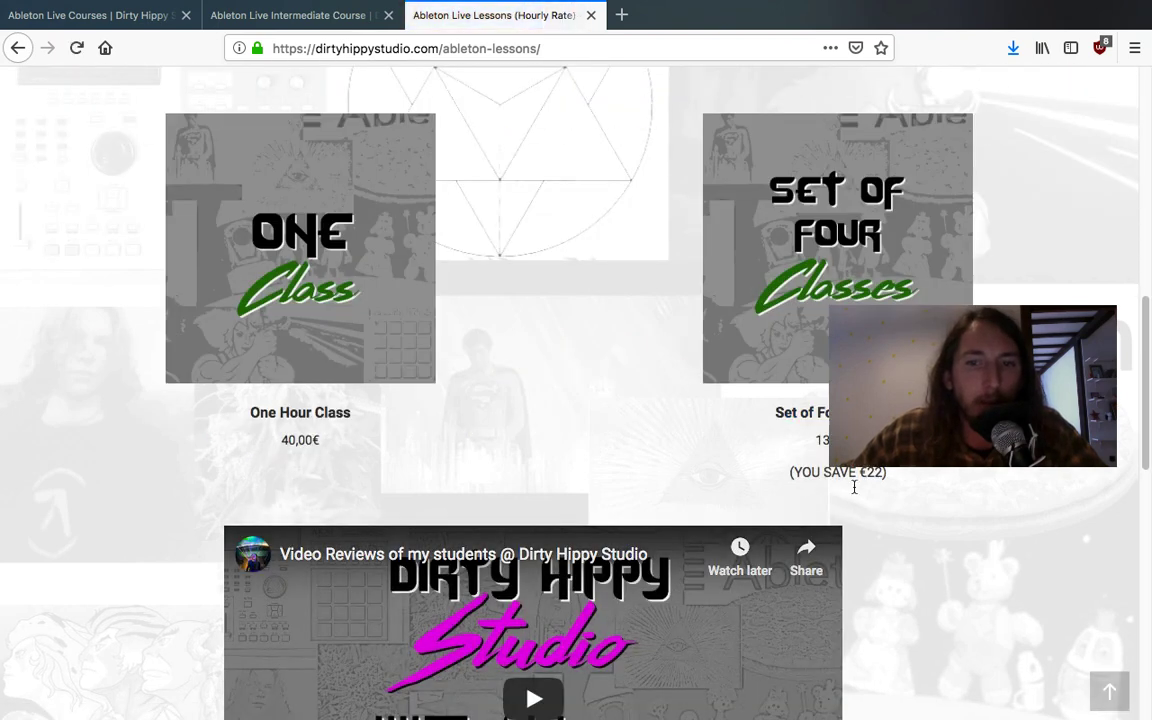
scroll(588, 444, "up", 10)
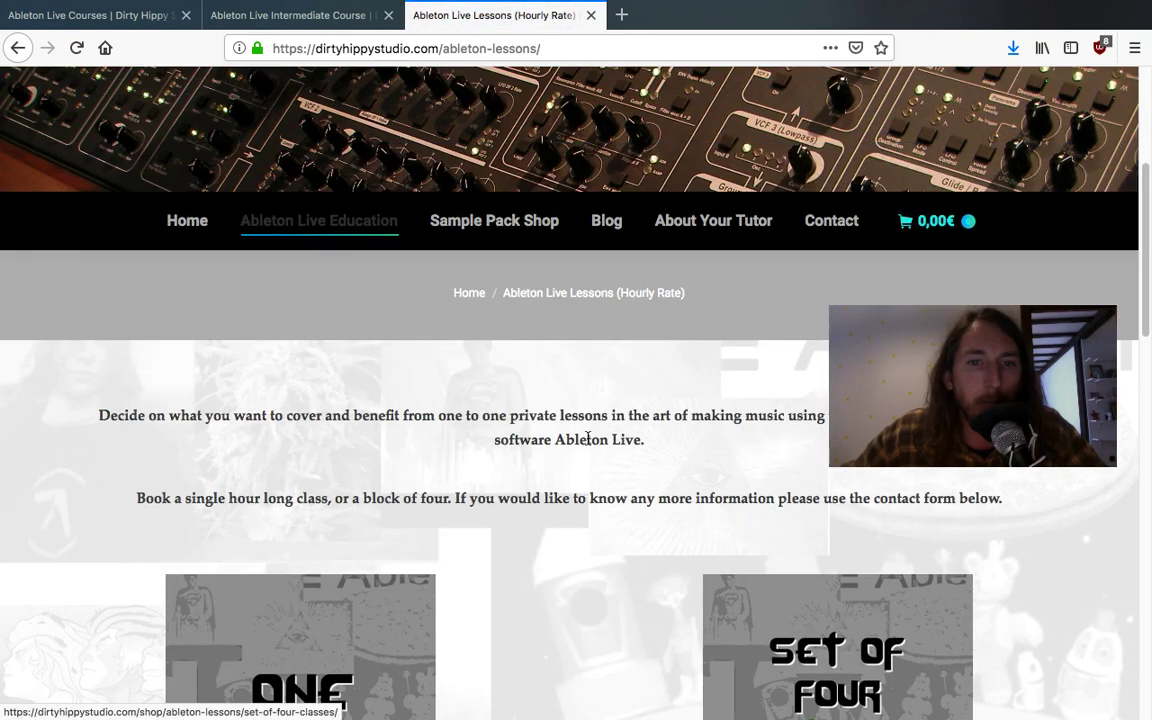
scroll(590, 444, "down", 3)
scroll(591, 444, "down", 5)
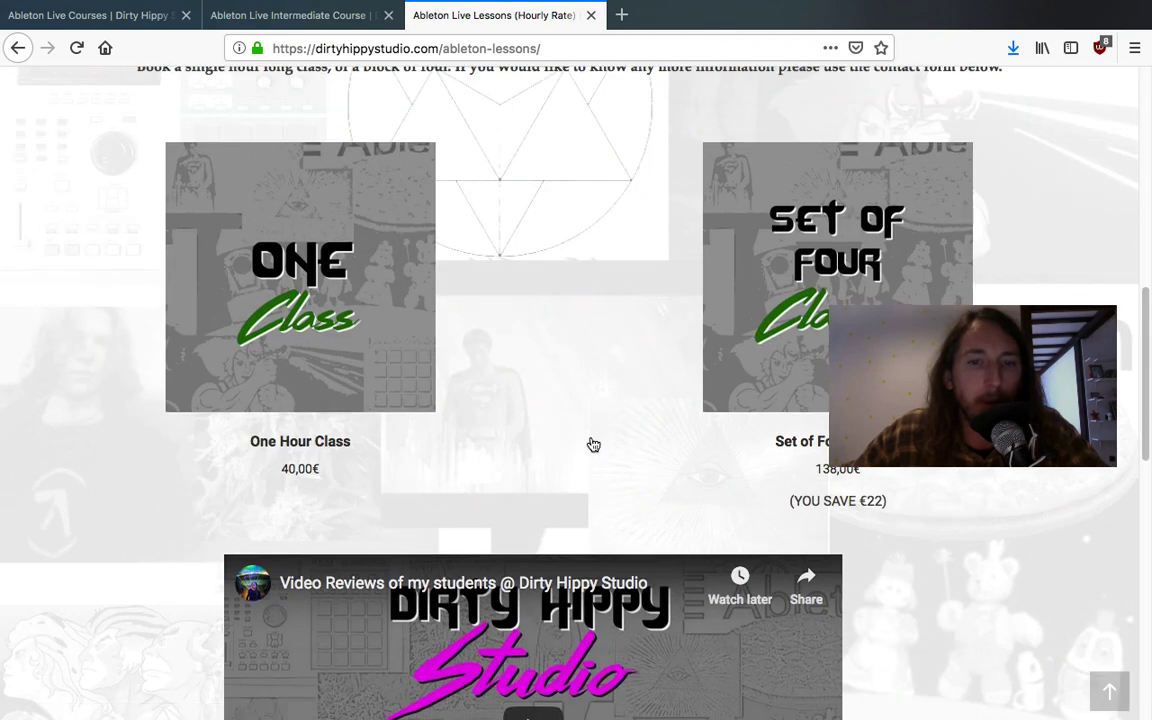
scroll(508, 393, "down", 3)
scroll(508, 393, "down", 3)
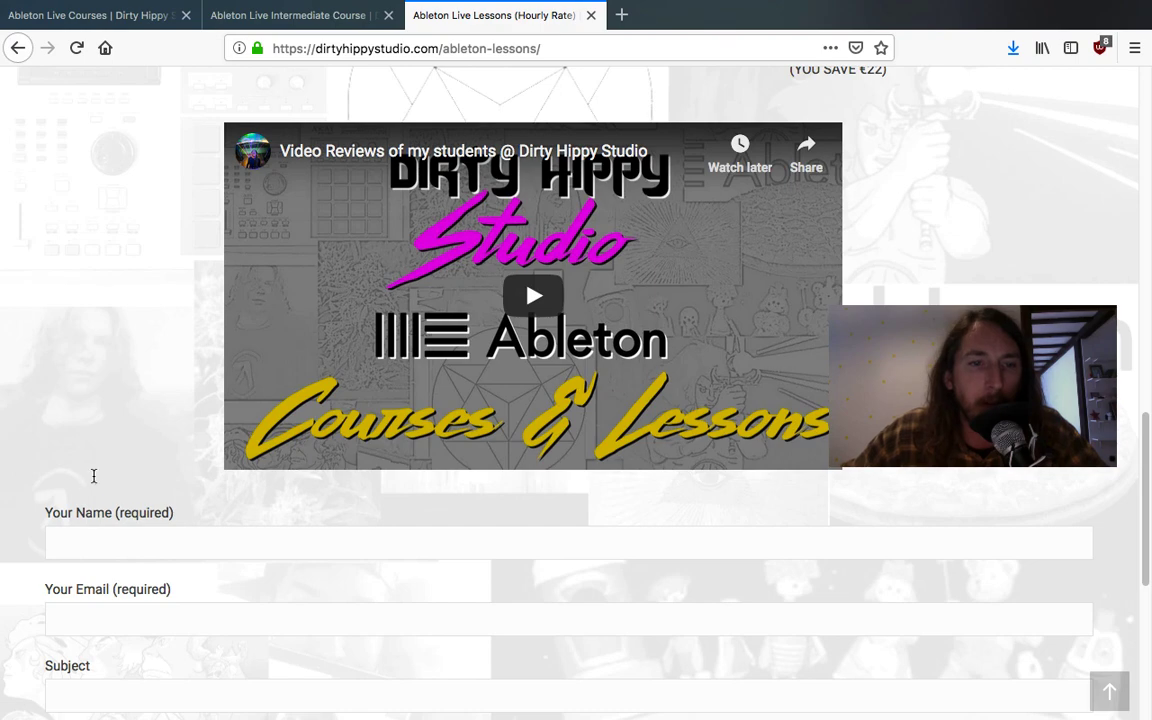
scroll(93, 473, "down", 3)
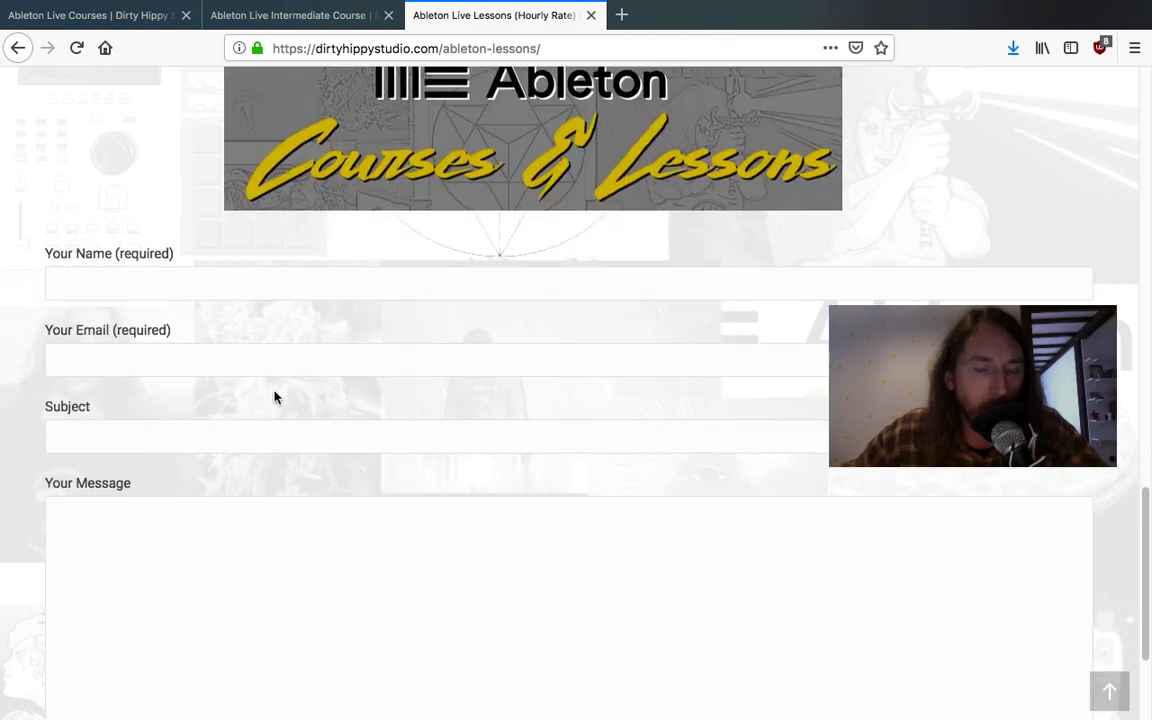
scroll(275, 397, "up", 20)
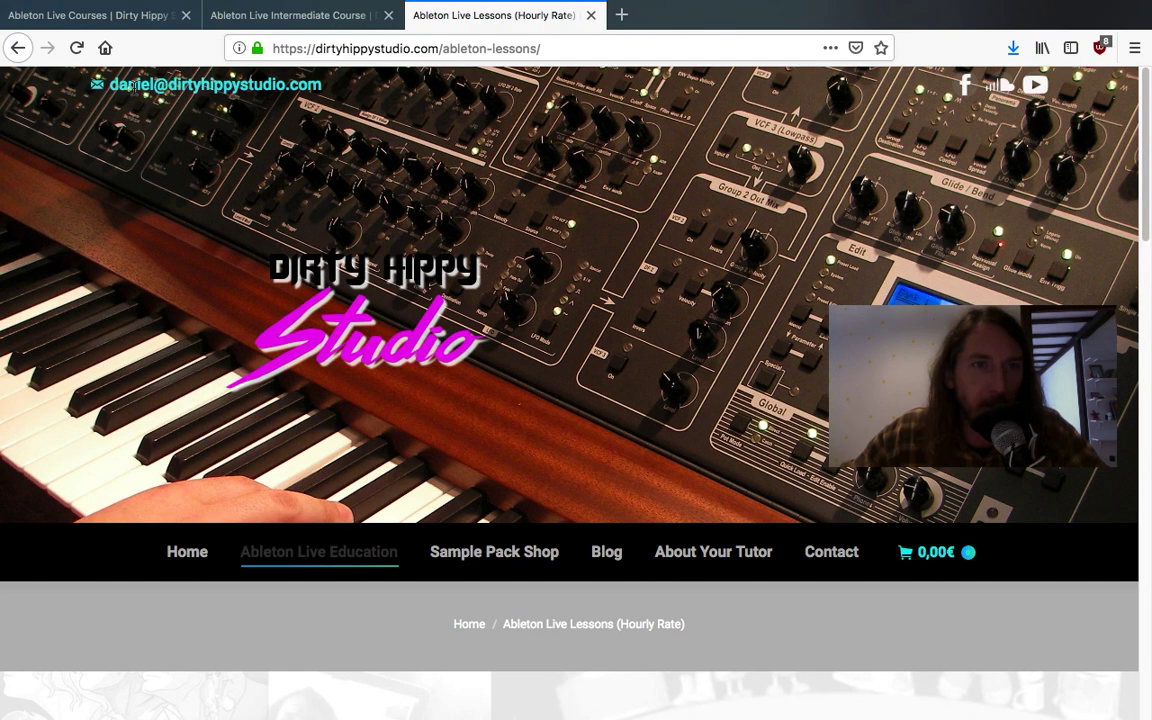